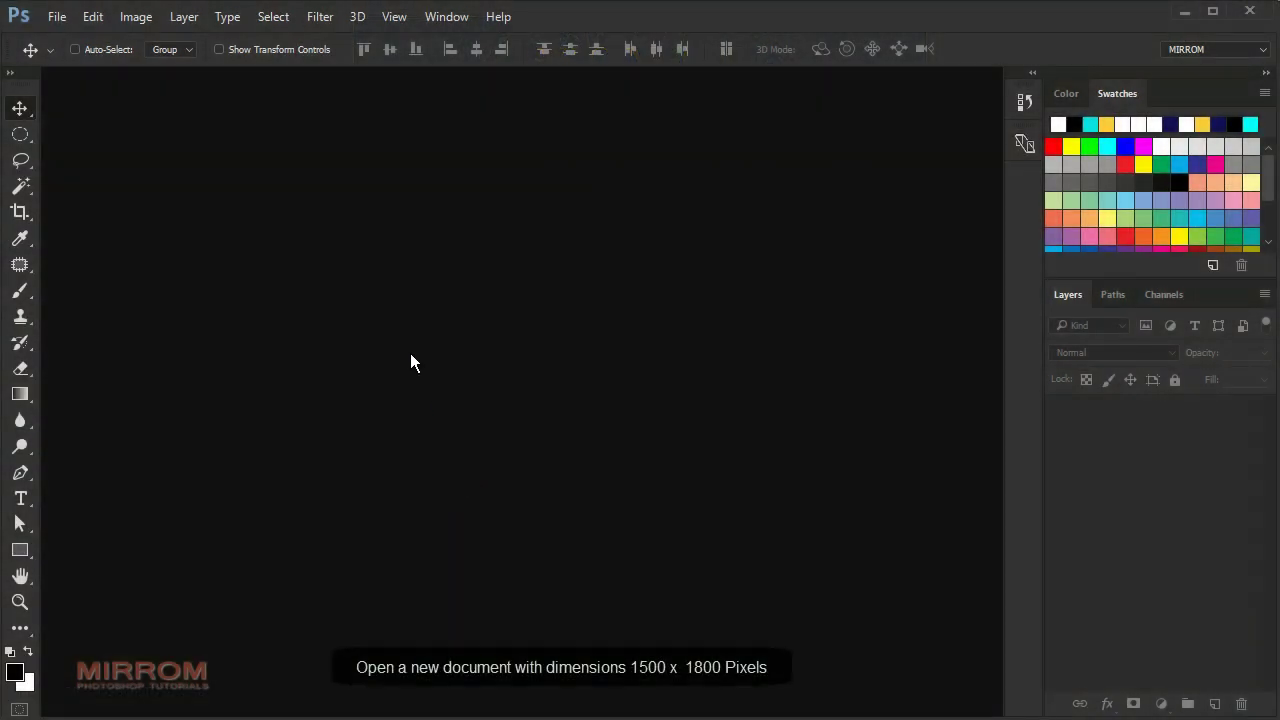
Create a new document named DA Photo Manipulation, 1500 × 1800 px at 200 pixels/inch.
click(58, 17)
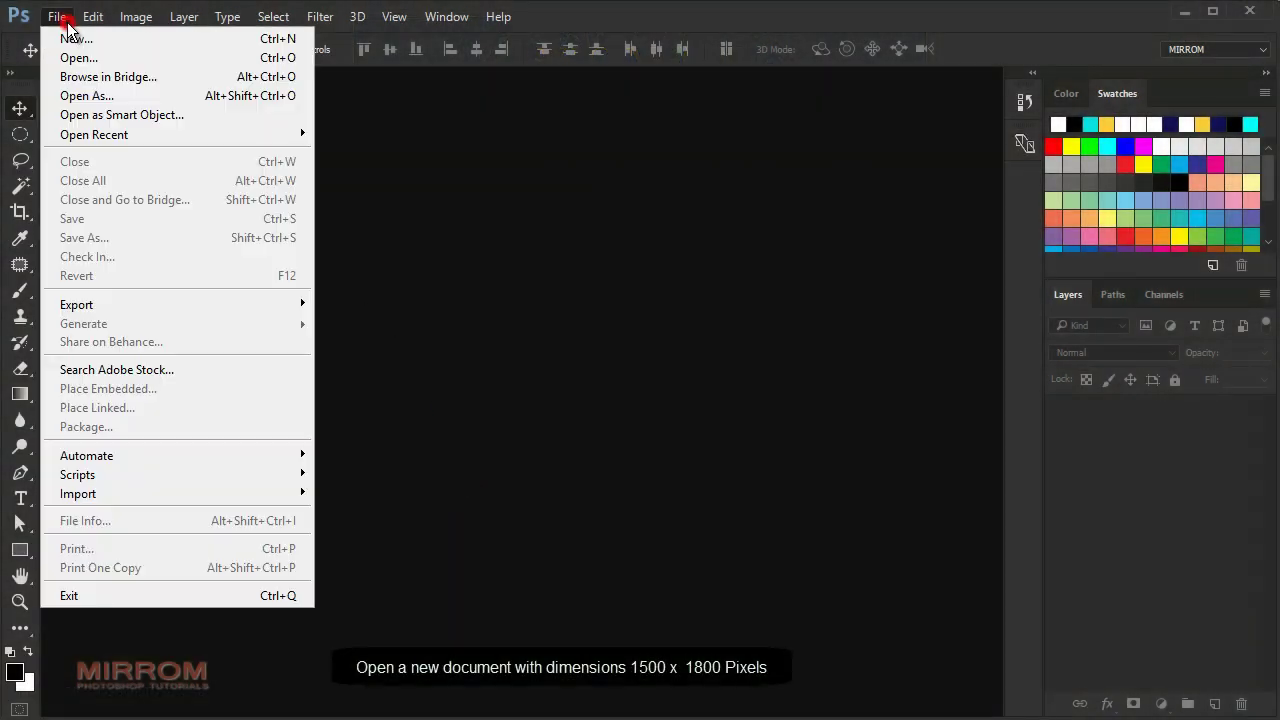
click(125, 40)
text(DA)
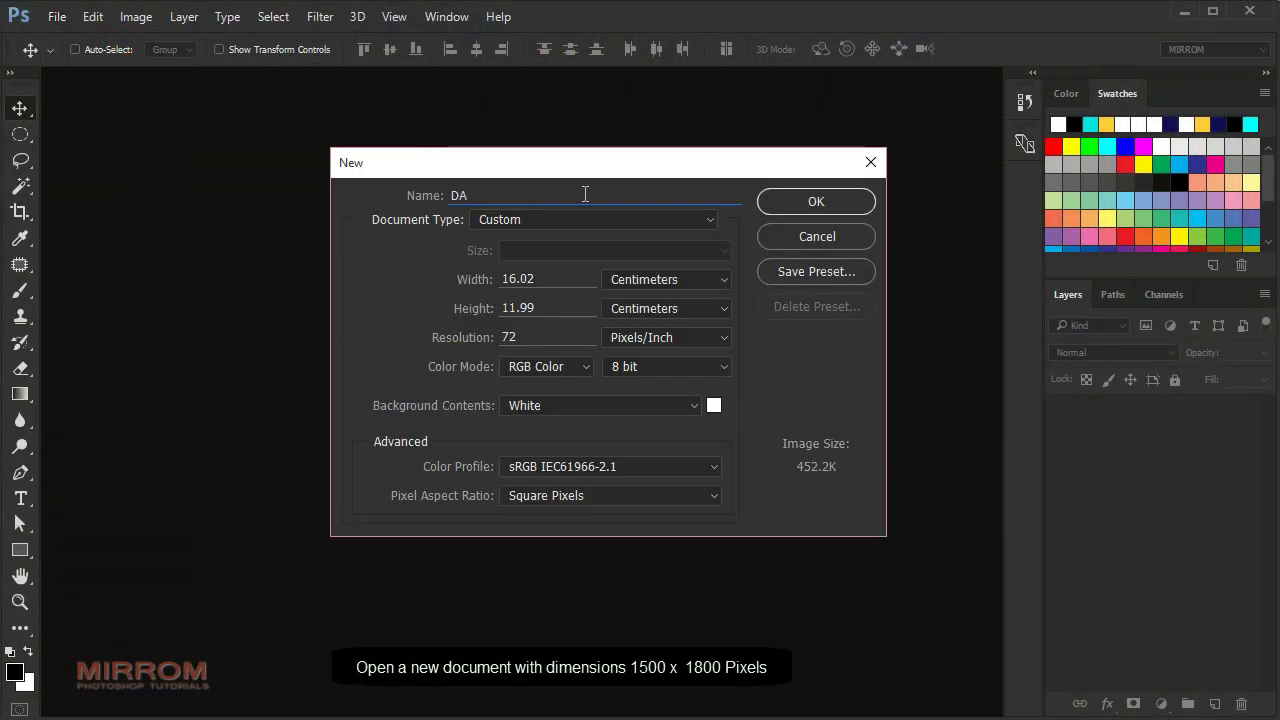
text( Photo Manip)
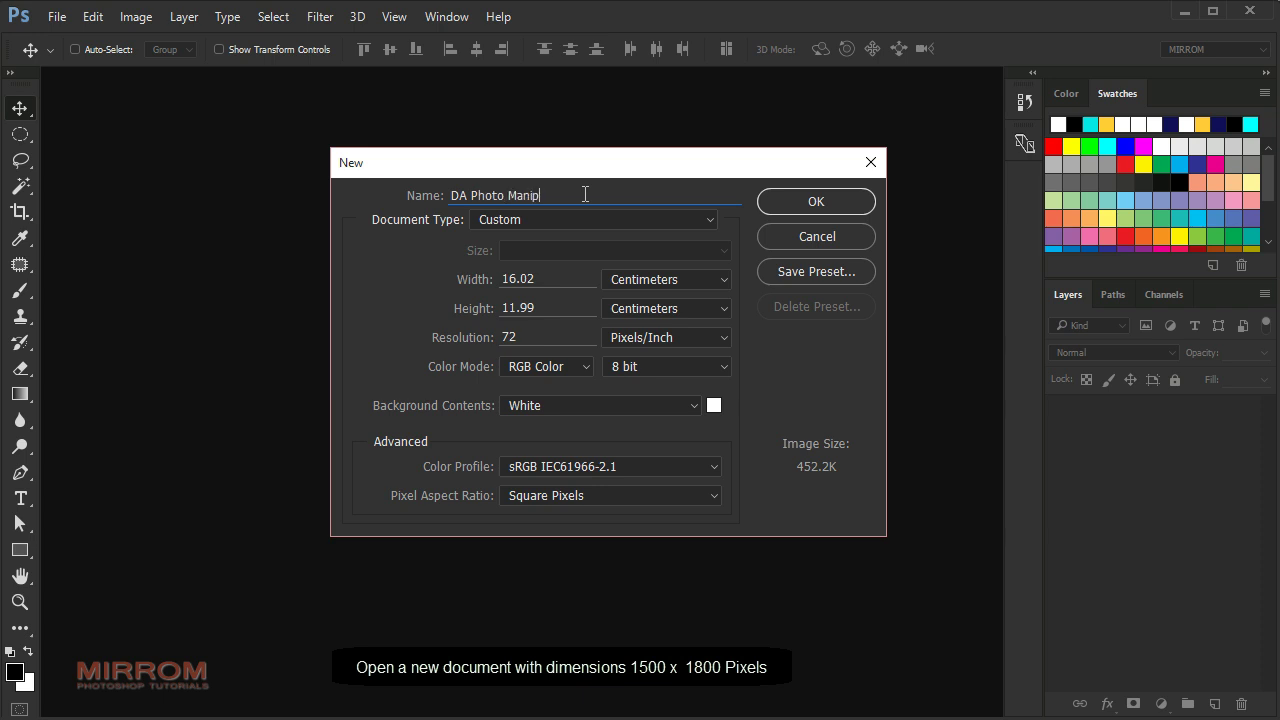
text(ulation)
click(646, 276)
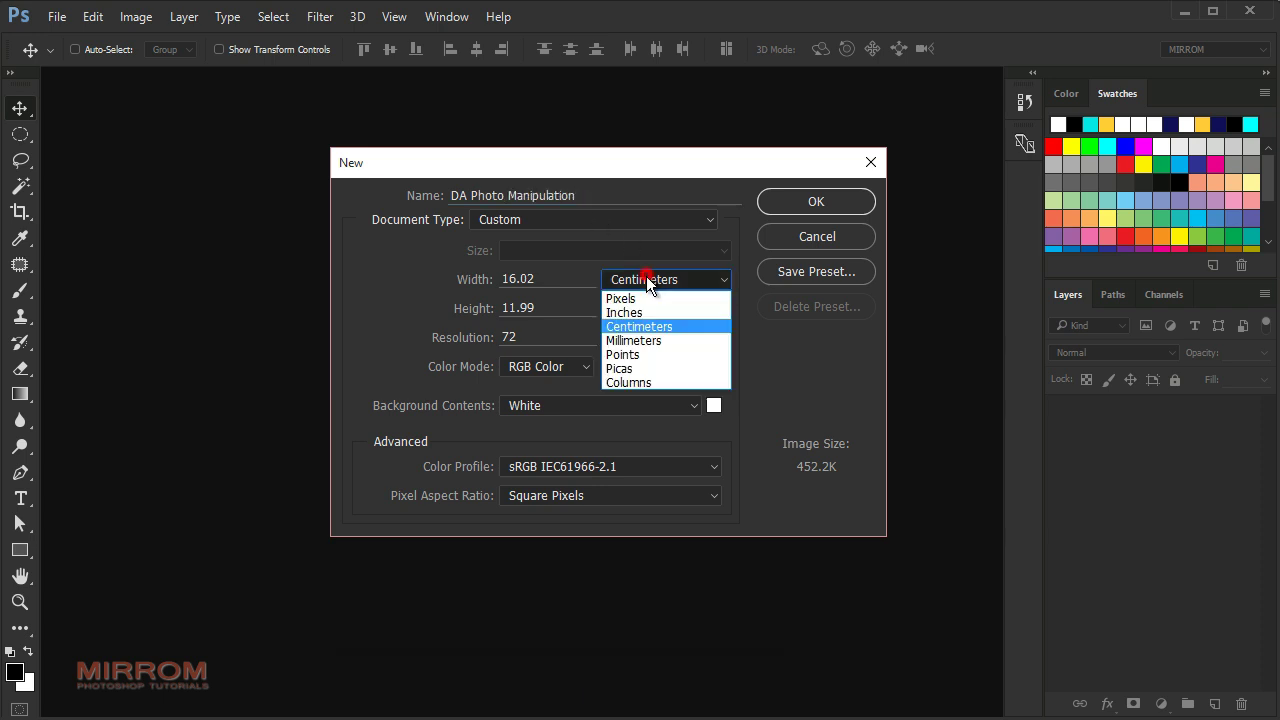
click(662, 299)
drag(540, 280, 446, 279)
text(1500)
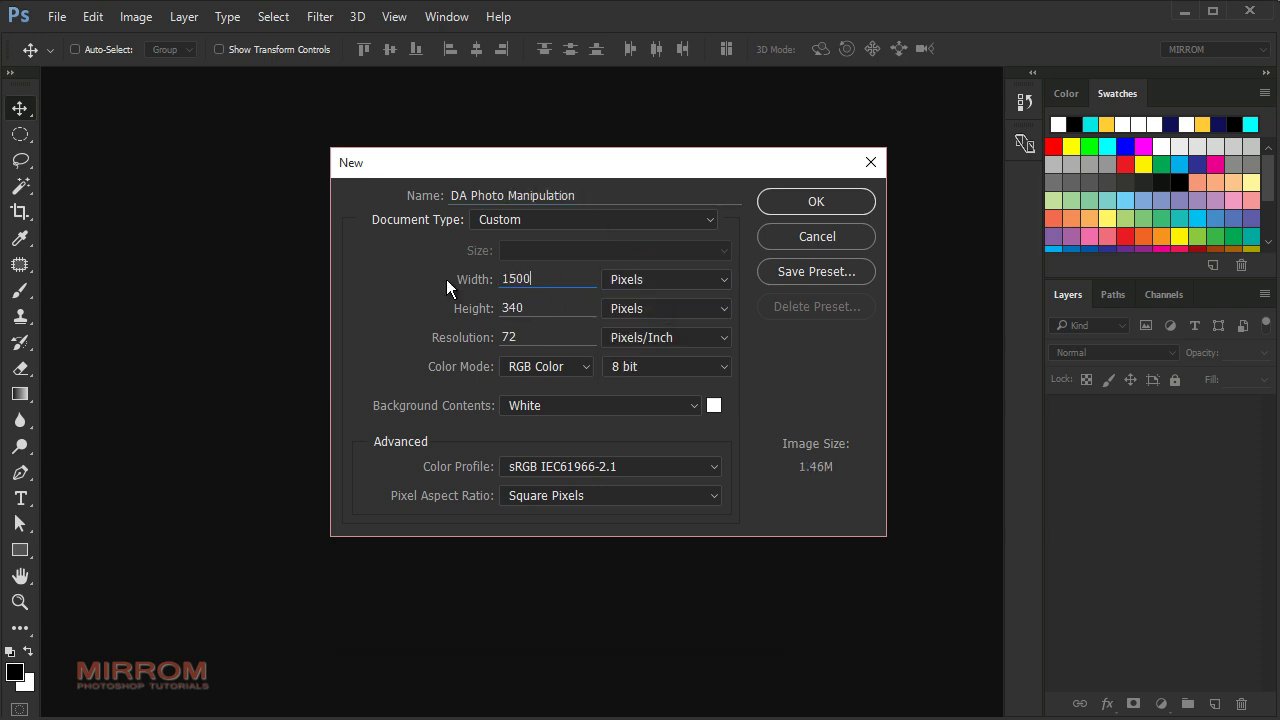
drag(533, 308, 458, 309)
text(00)
text(00)
text(300)
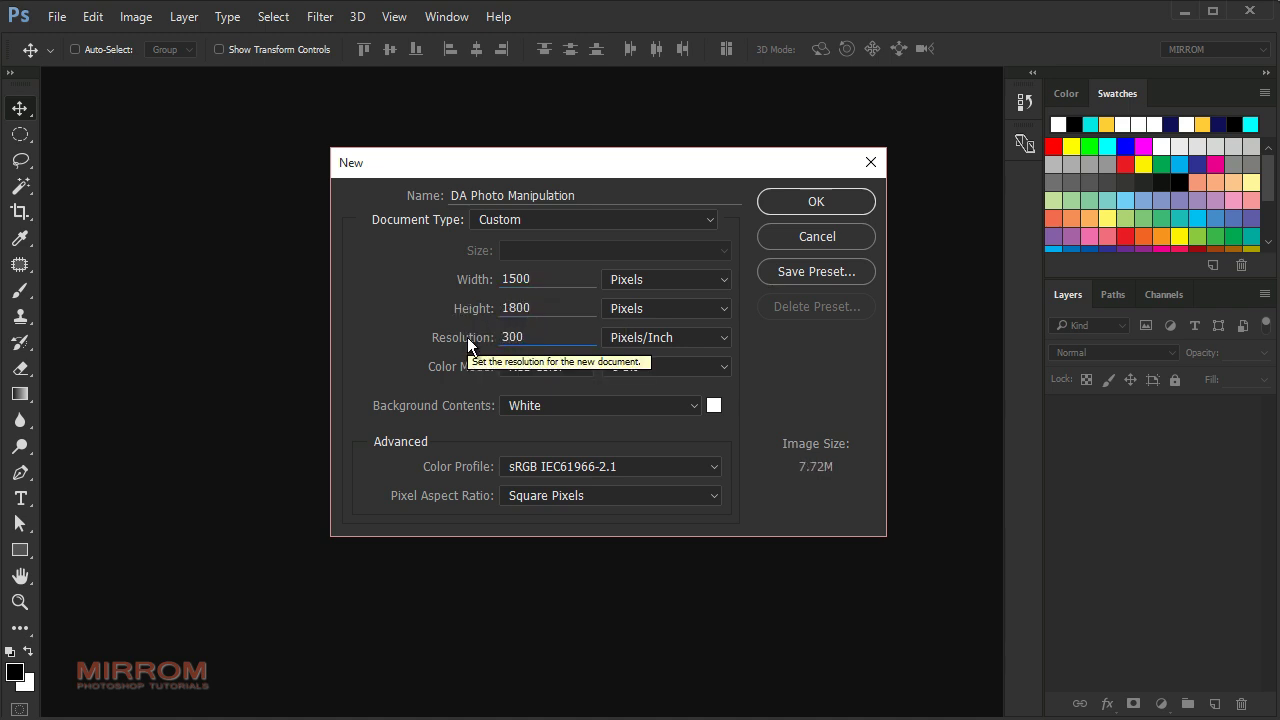
key(BackSpace)
key(BackSpace)
key(BackSpace)
text(200)
click(662, 340)
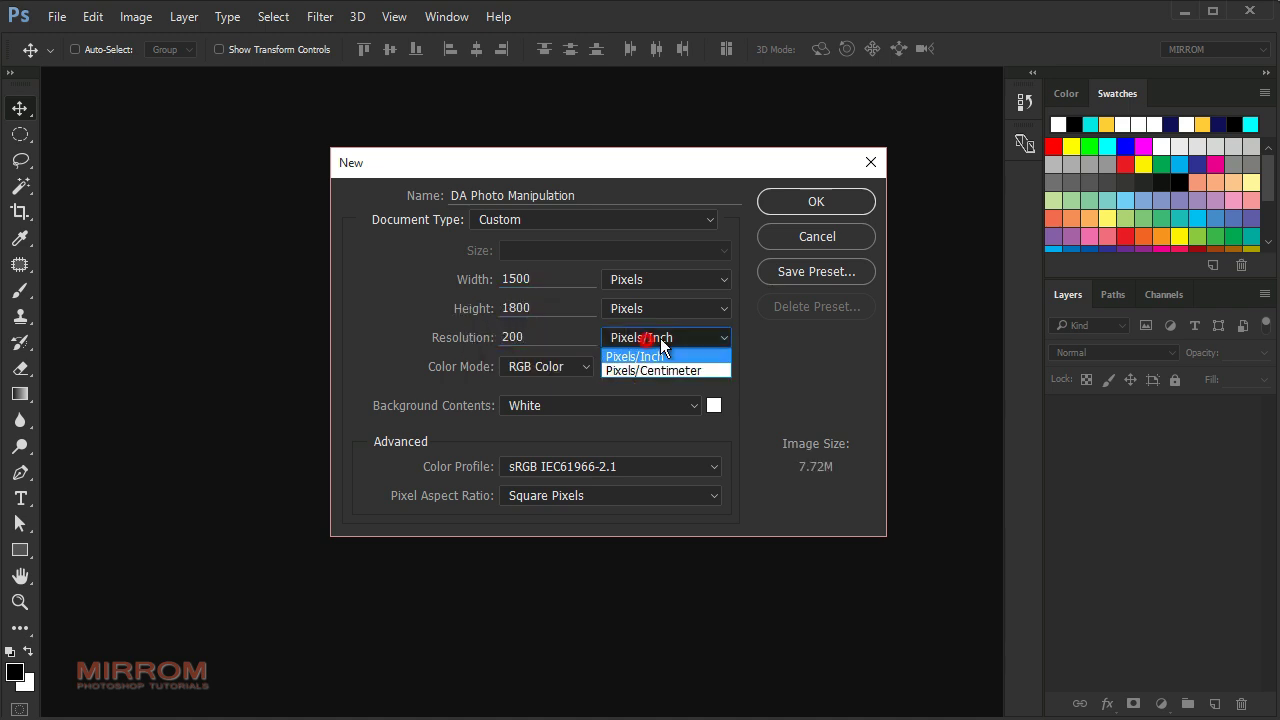
click(831, 199)
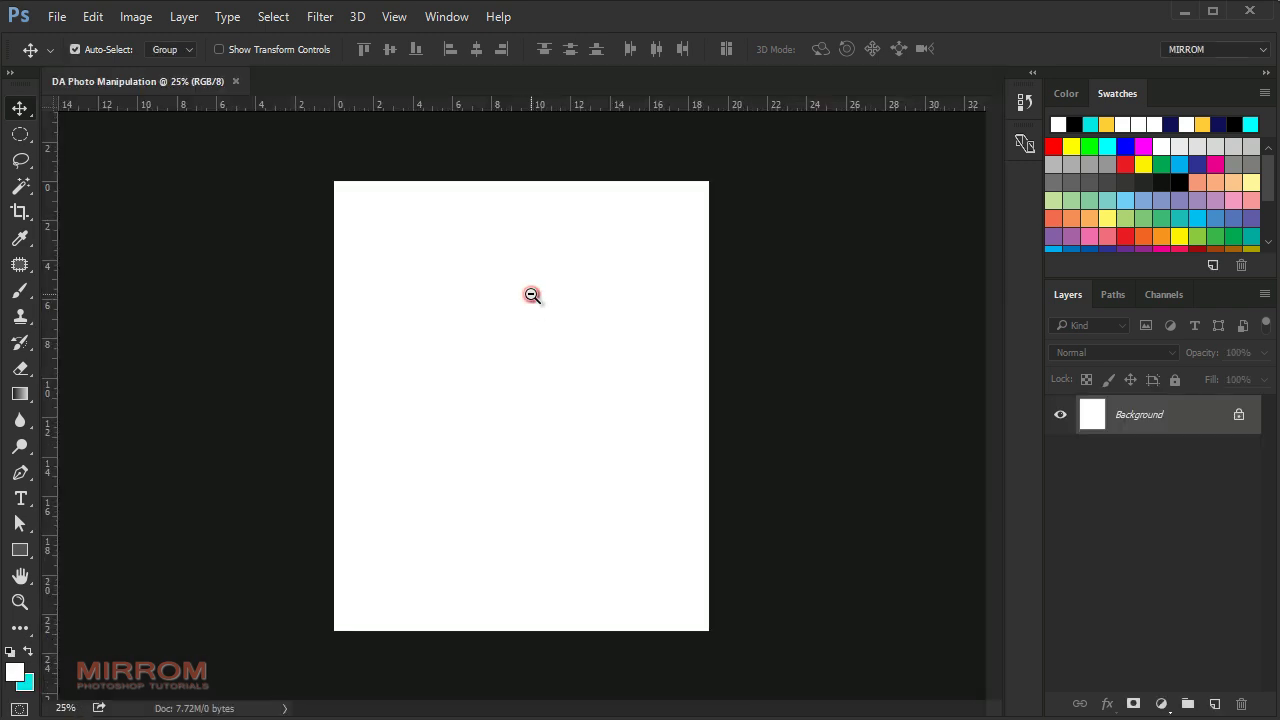
Place the abandoned asylum entrance photo into the document as an embedded layer.
alt+click(534, 294)
click(59, 20)
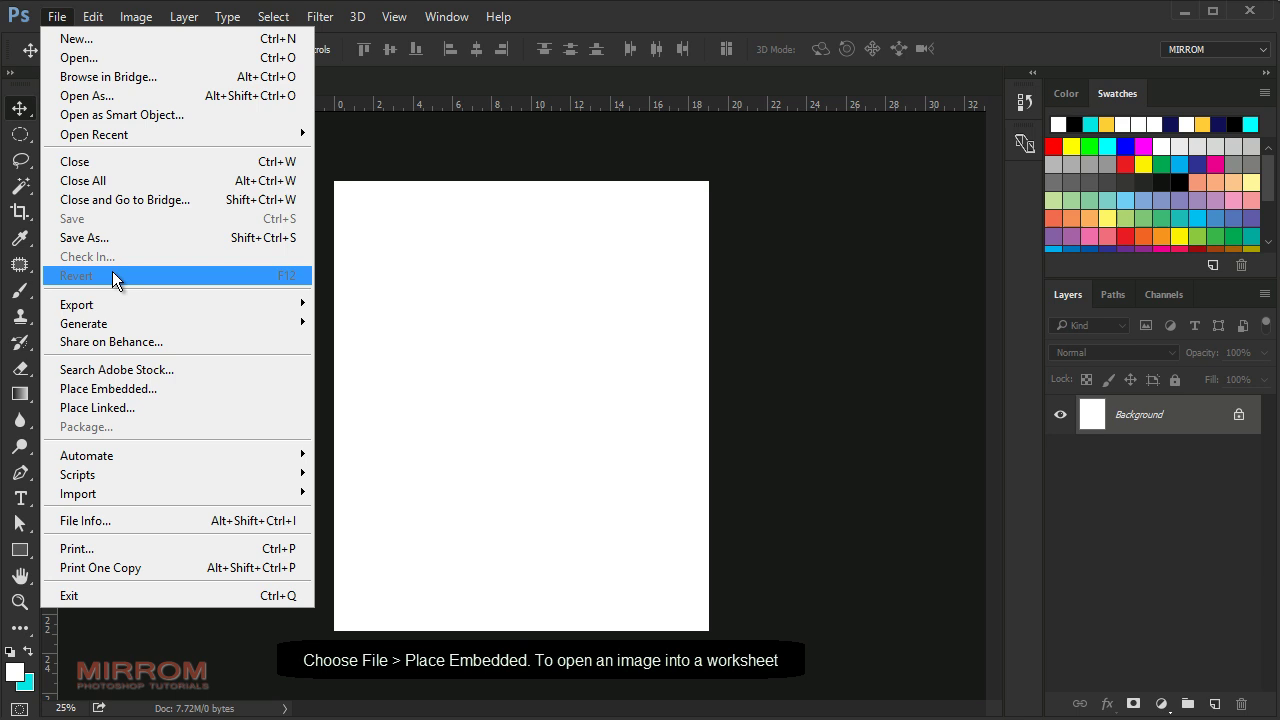
click(181, 386)
Enlarge and position the asylum photo so it covers the whole canvas.
drag(334, 269, 243, 200)
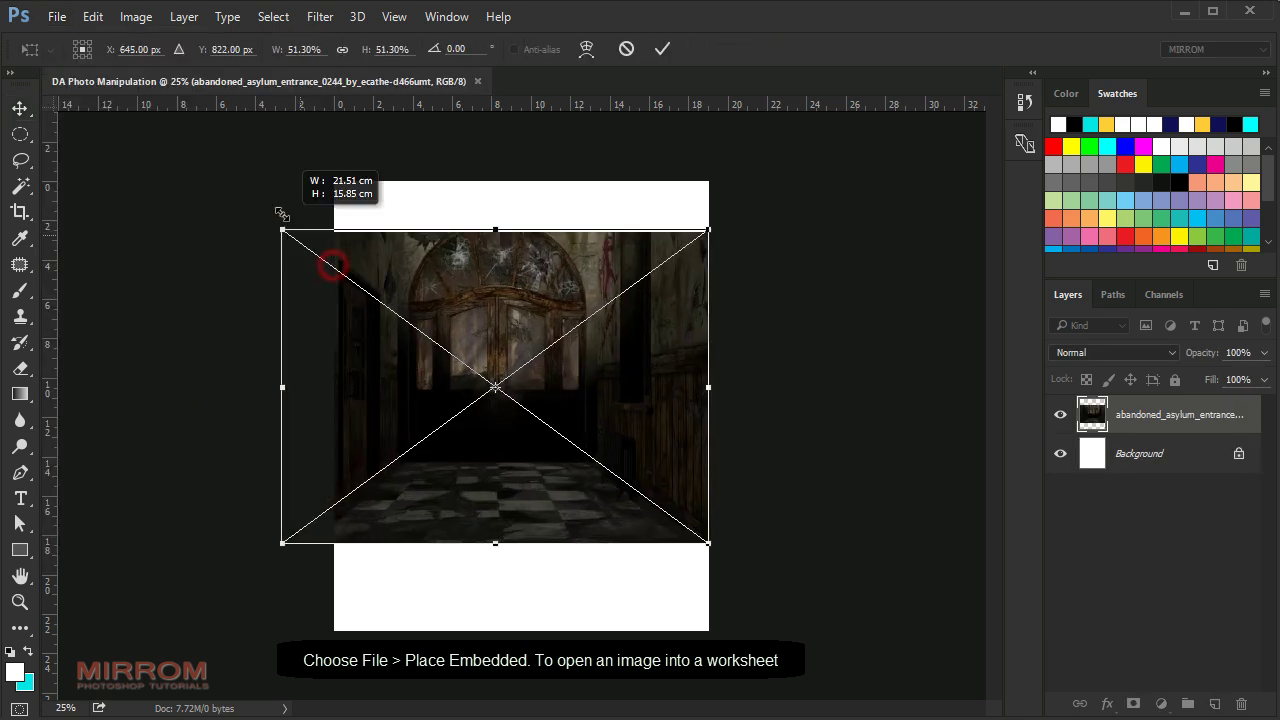
drag(704, 192, 838, 127)
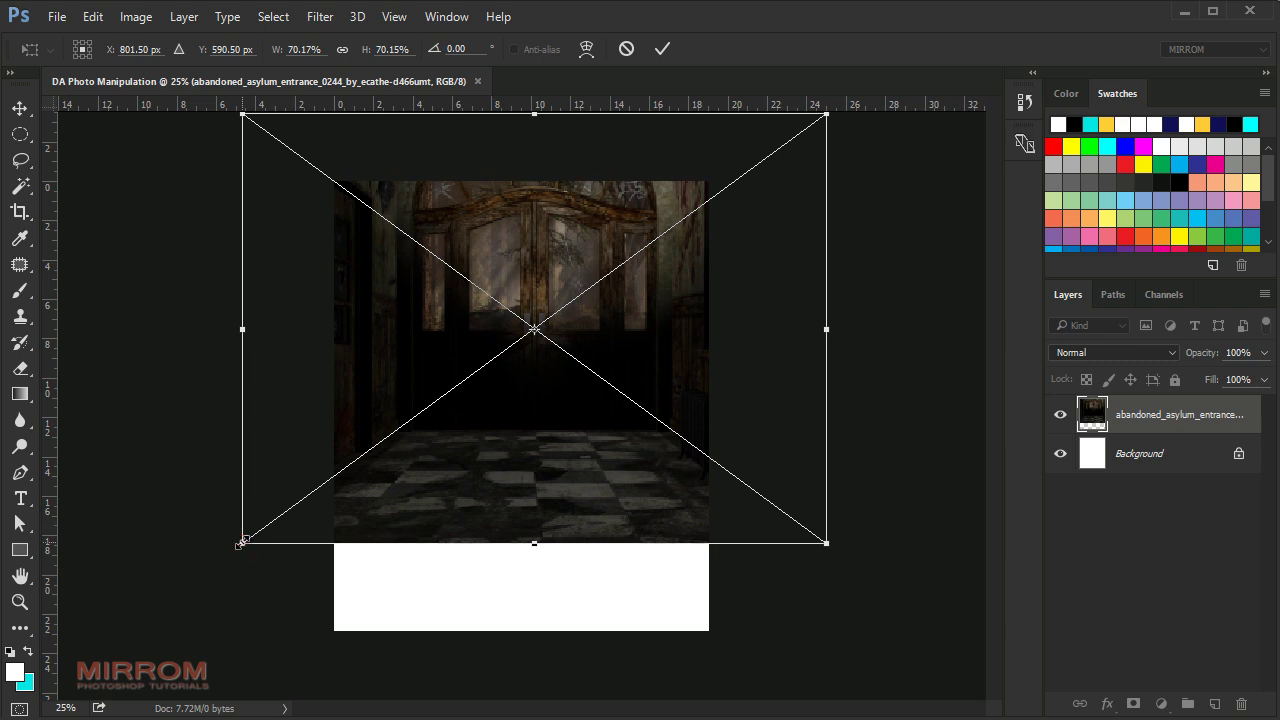
drag(243, 543, 218, 590)
drag(534, 257, 534, 322)
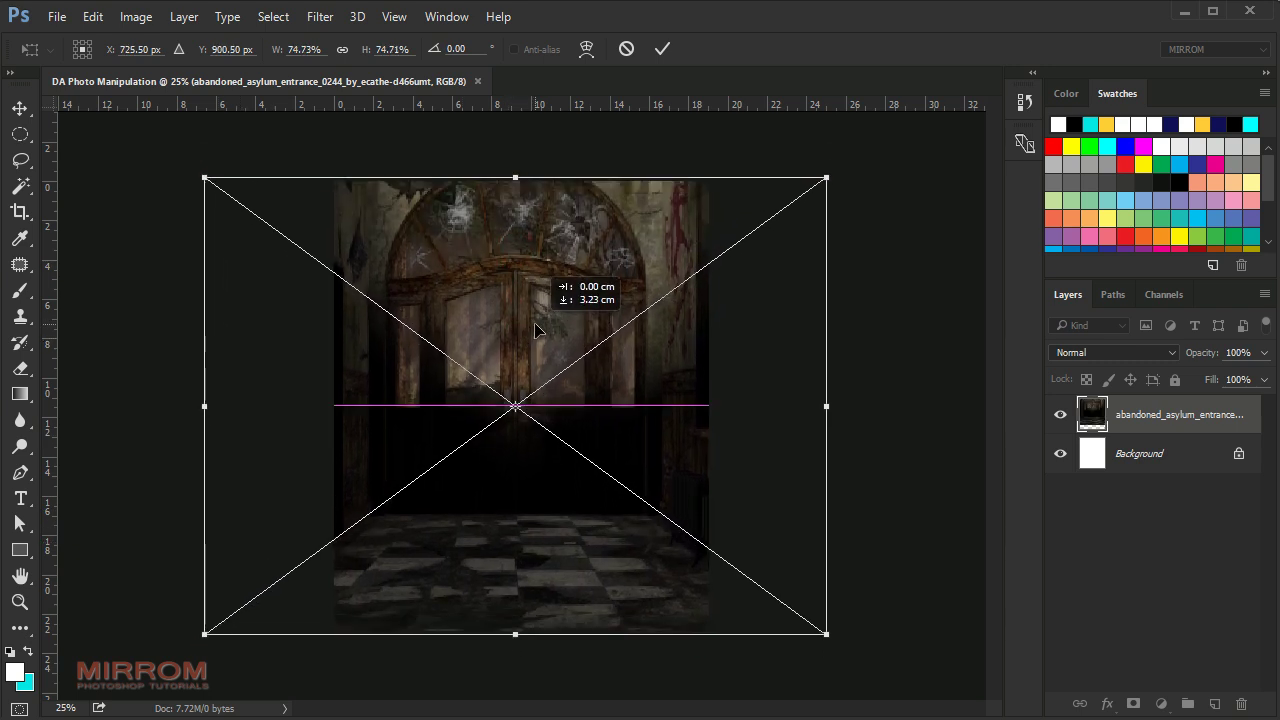
drag(515, 177, 514, 181)
drag(545, 230, 551, 232)
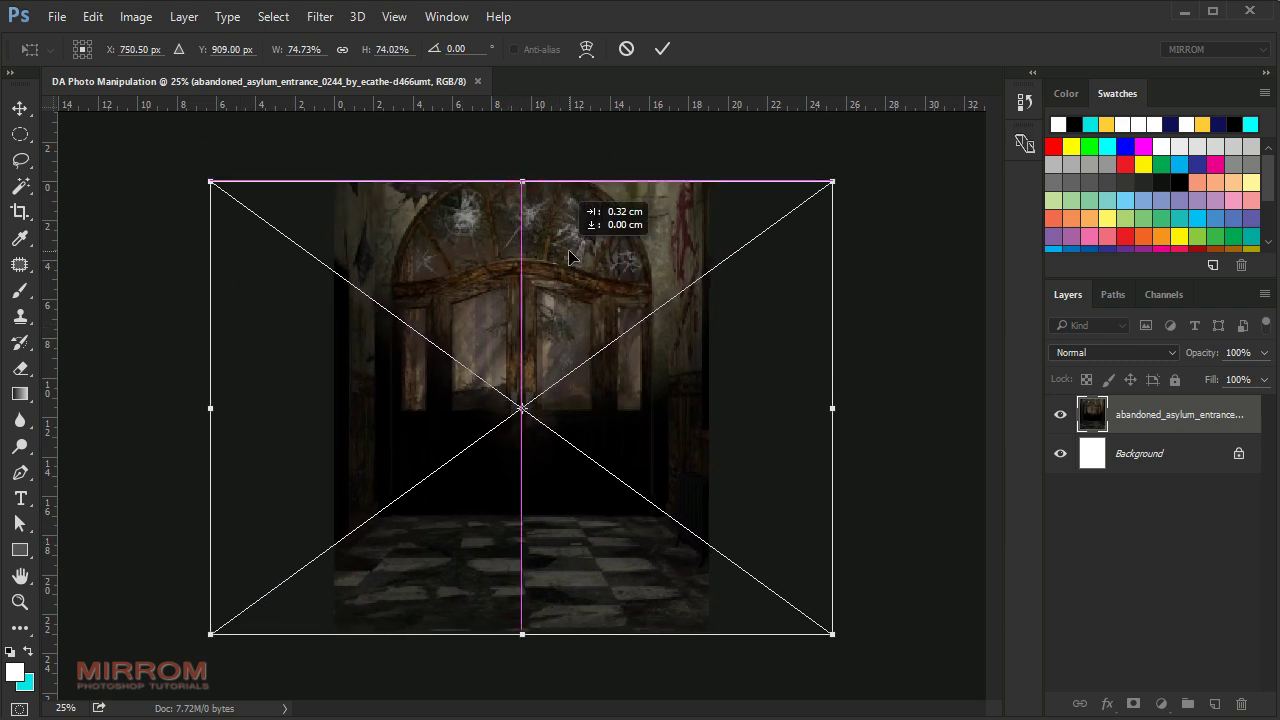
key(Return)
scroll(677, 290, up, 2)
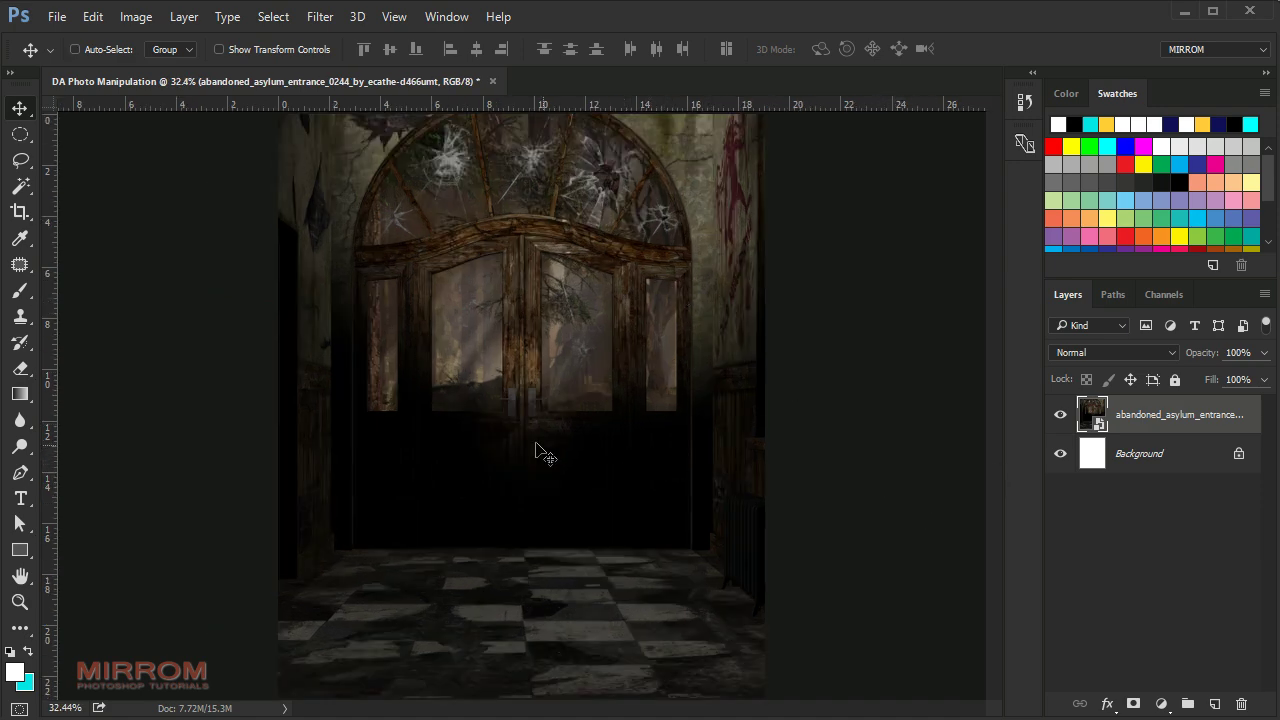
scroll(565, 410, down, 2)
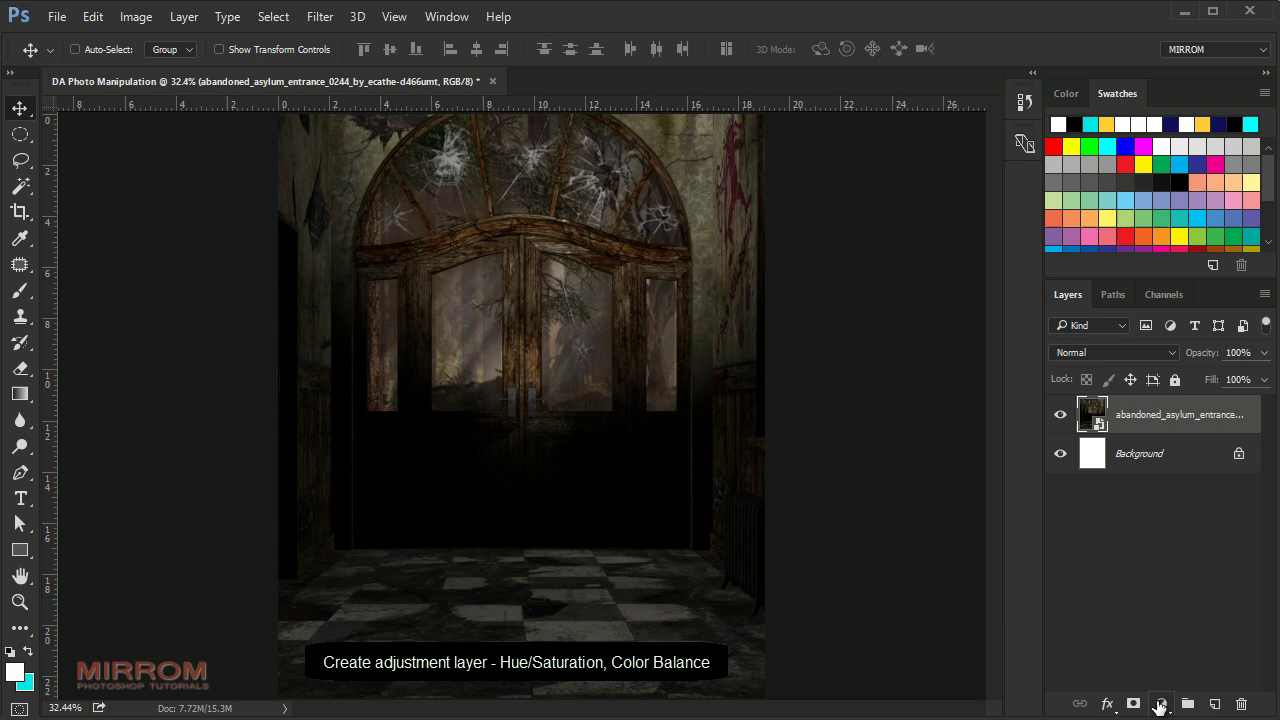
Add a Hue/Saturation adjustment layer with Lightness +8 to lighten the scene slightly.
click(1160, 706)
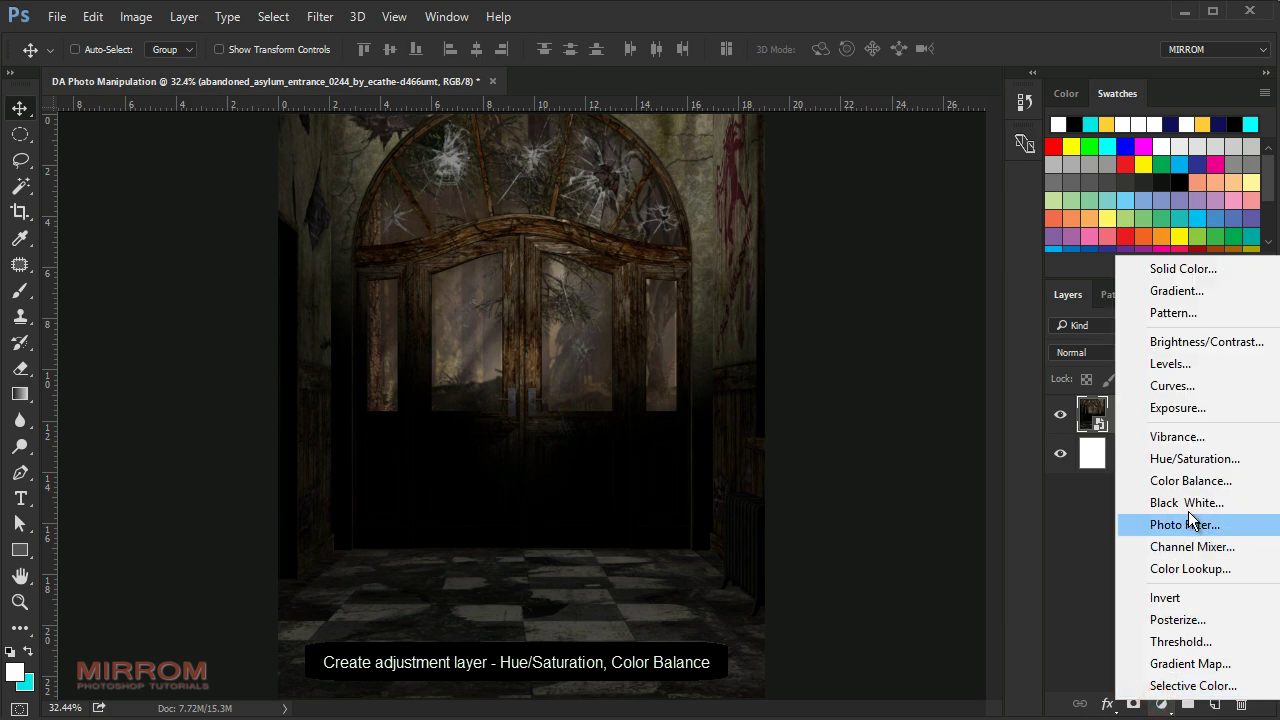
click(1194, 458)
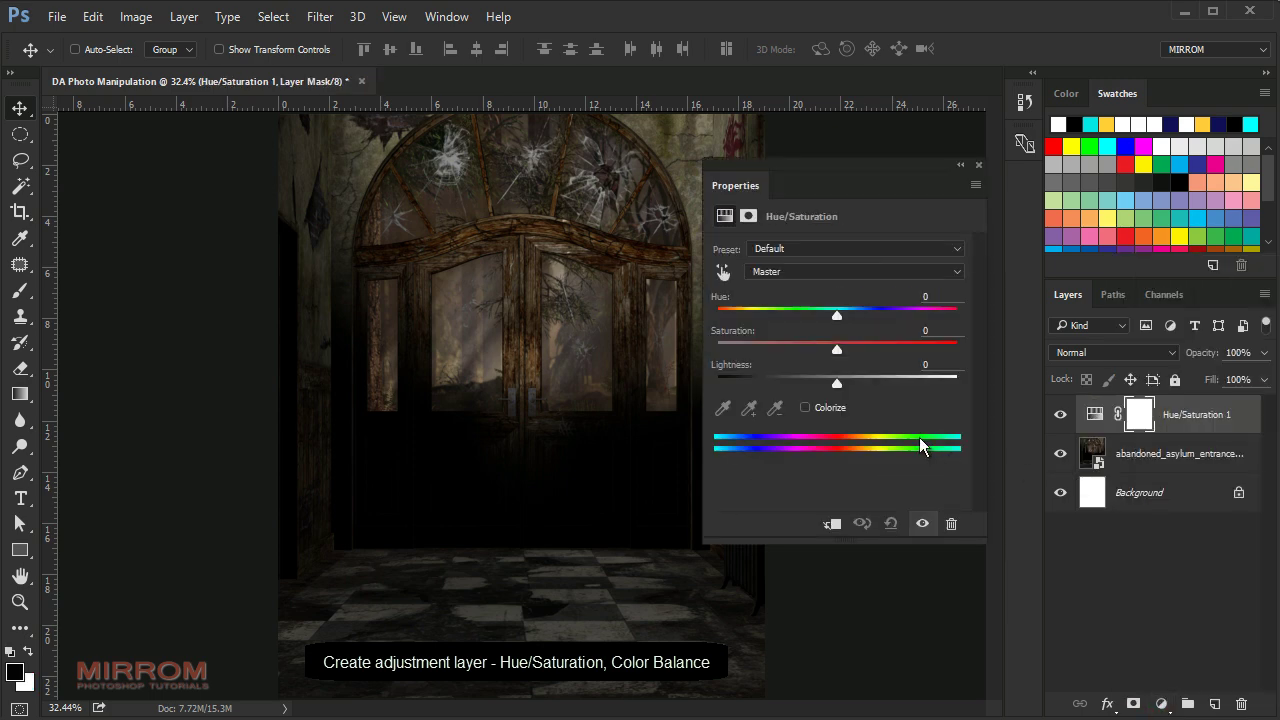
drag(842, 382, 846, 383)
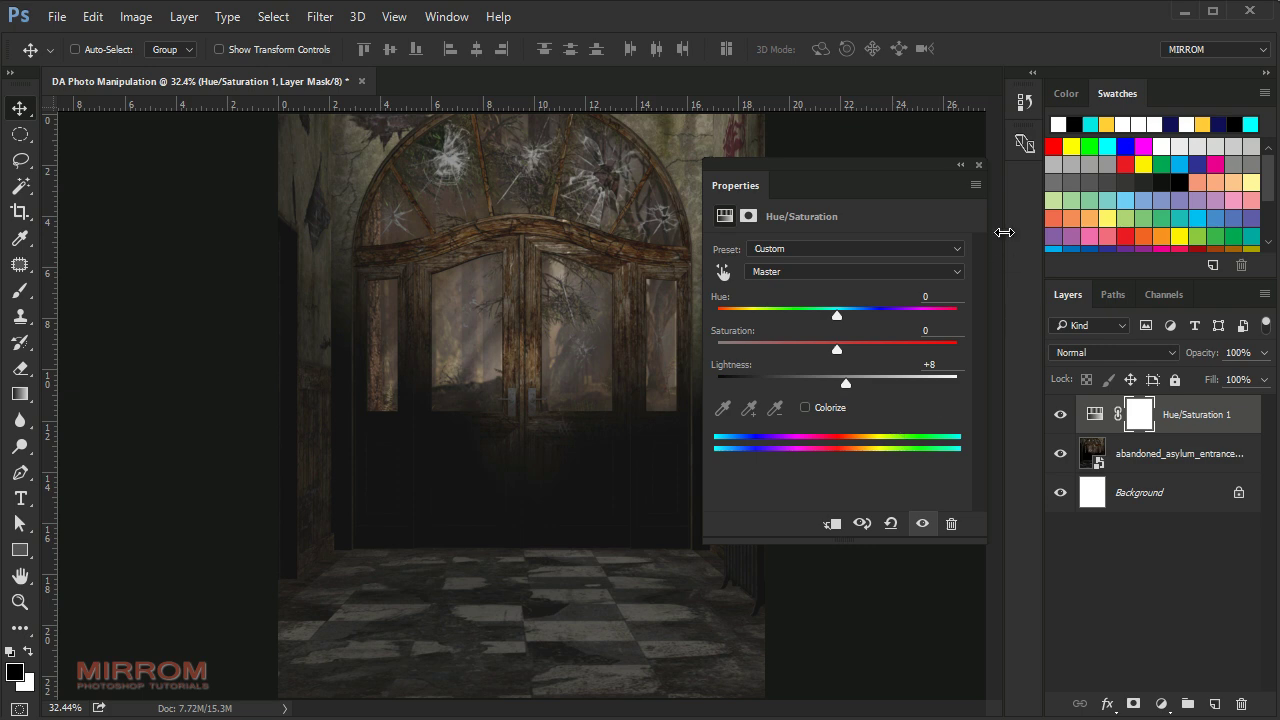
click(980, 166)
click(1060, 414)
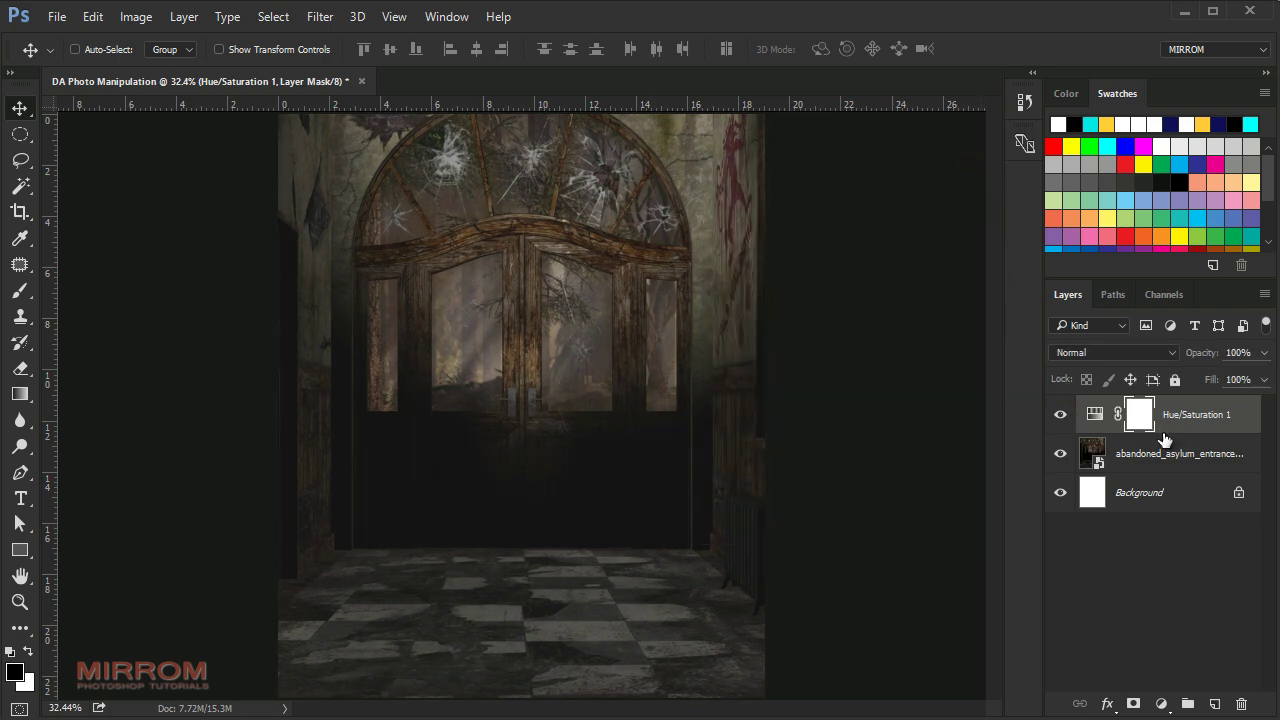
Add a Color Balance adjustment layer shifting the midtones toward cyan and blue.
click(1160, 706)
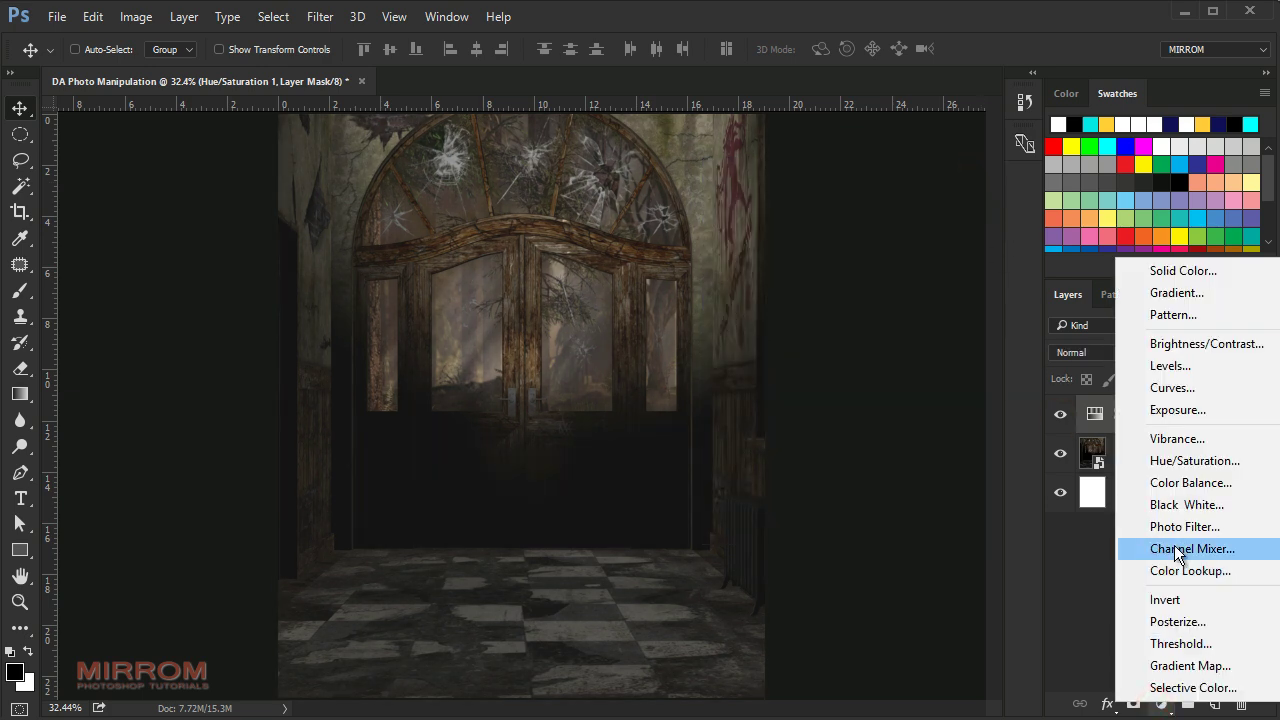
click(1190, 483)
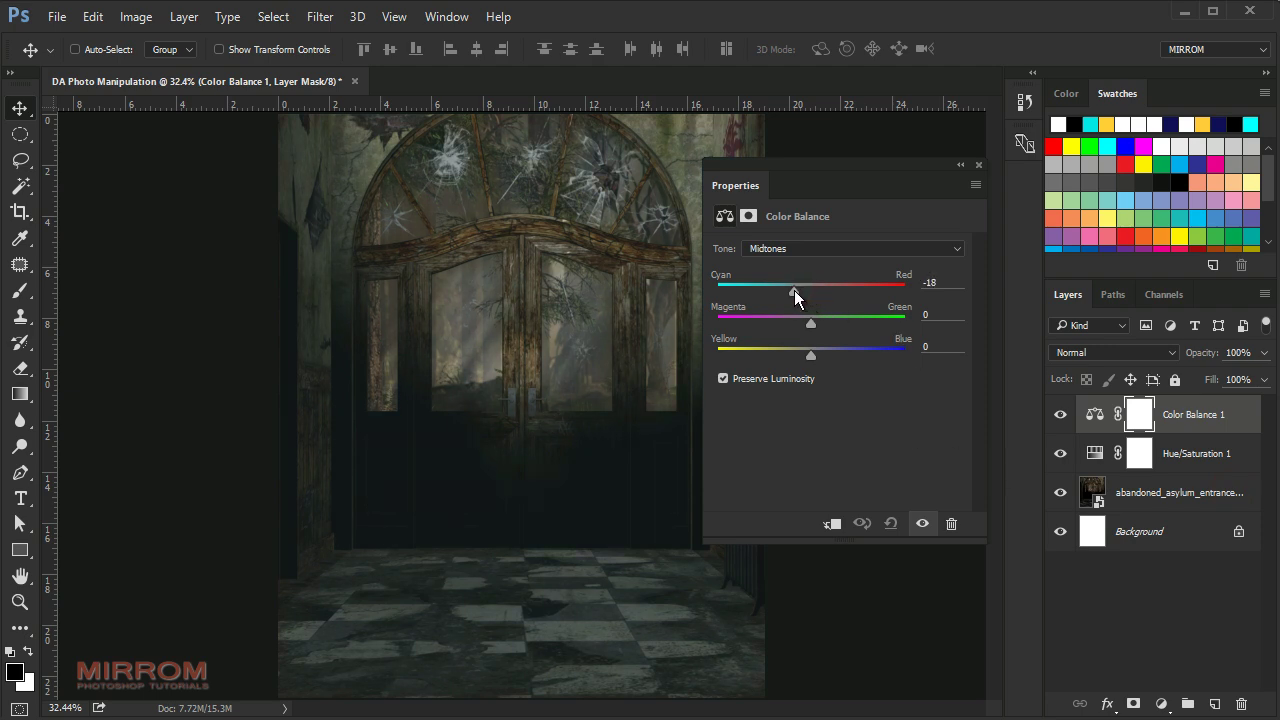
drag(811, 355, 817, 356)
click(978, 165)
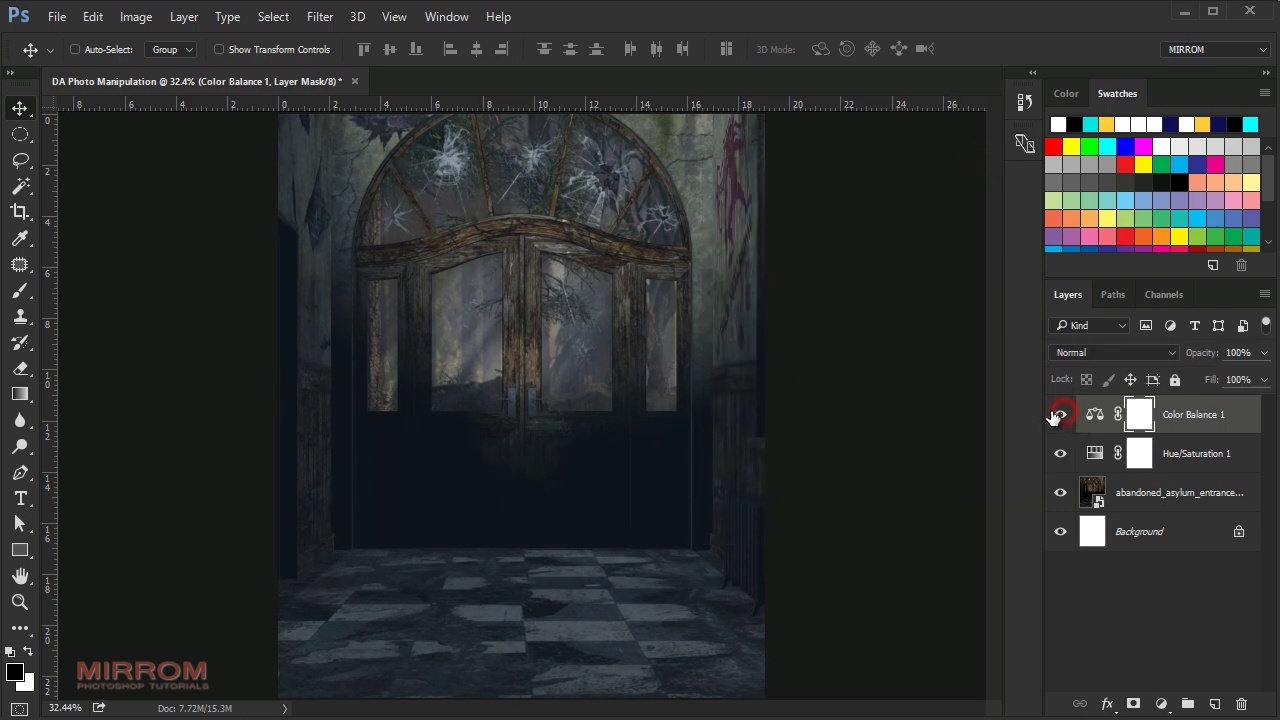
click(1094, 414)
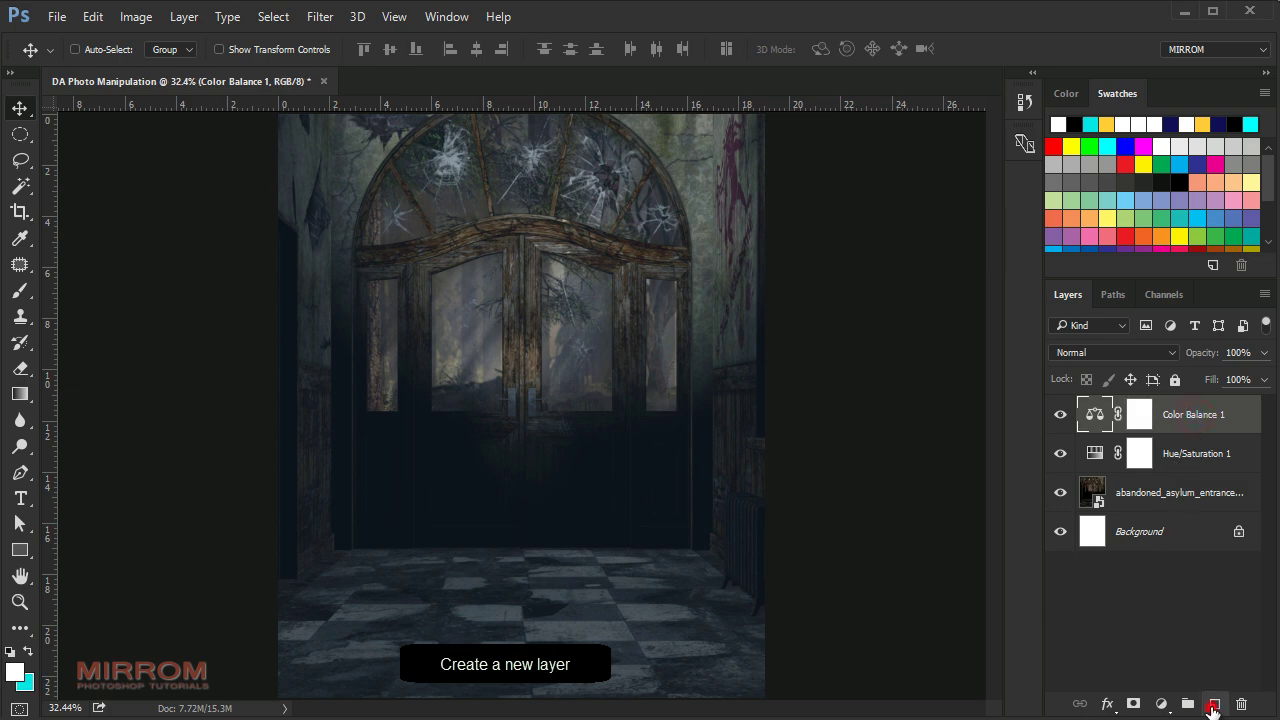
Add a new layer and paint a soft white glow spot over the doorway.
click(1213, 704)
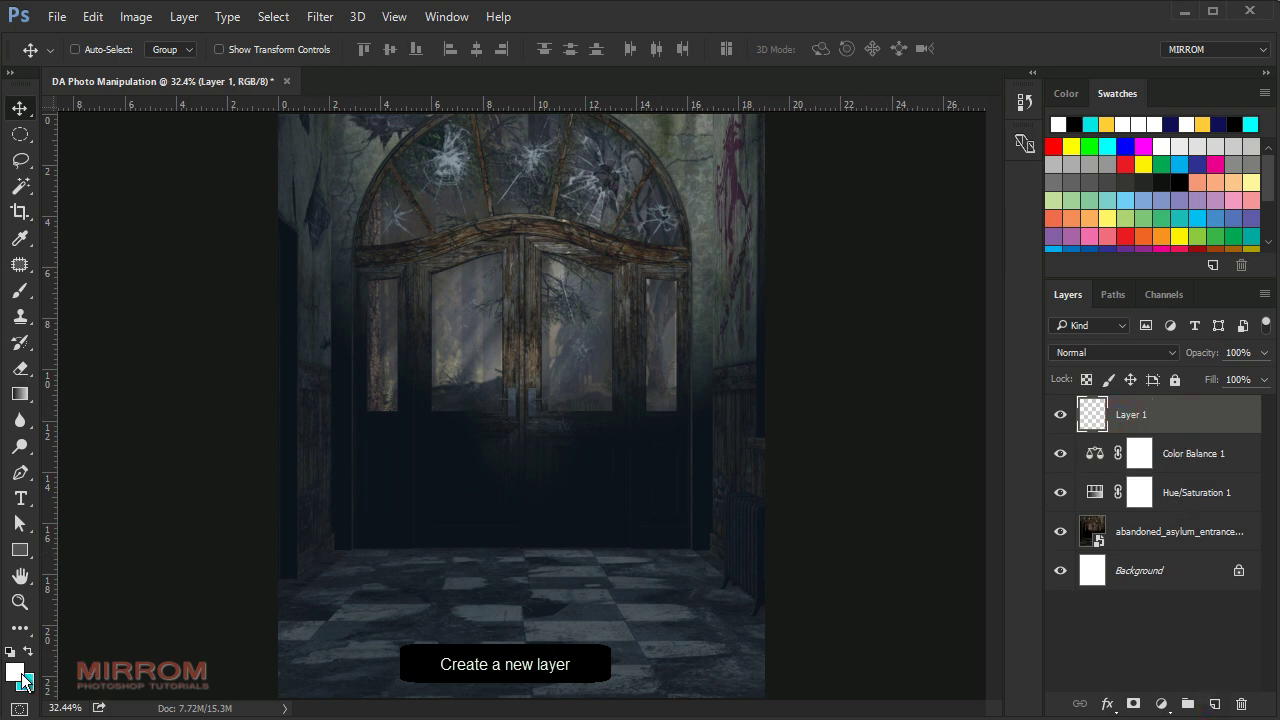
right_click(20, 290)
click(90, 289)
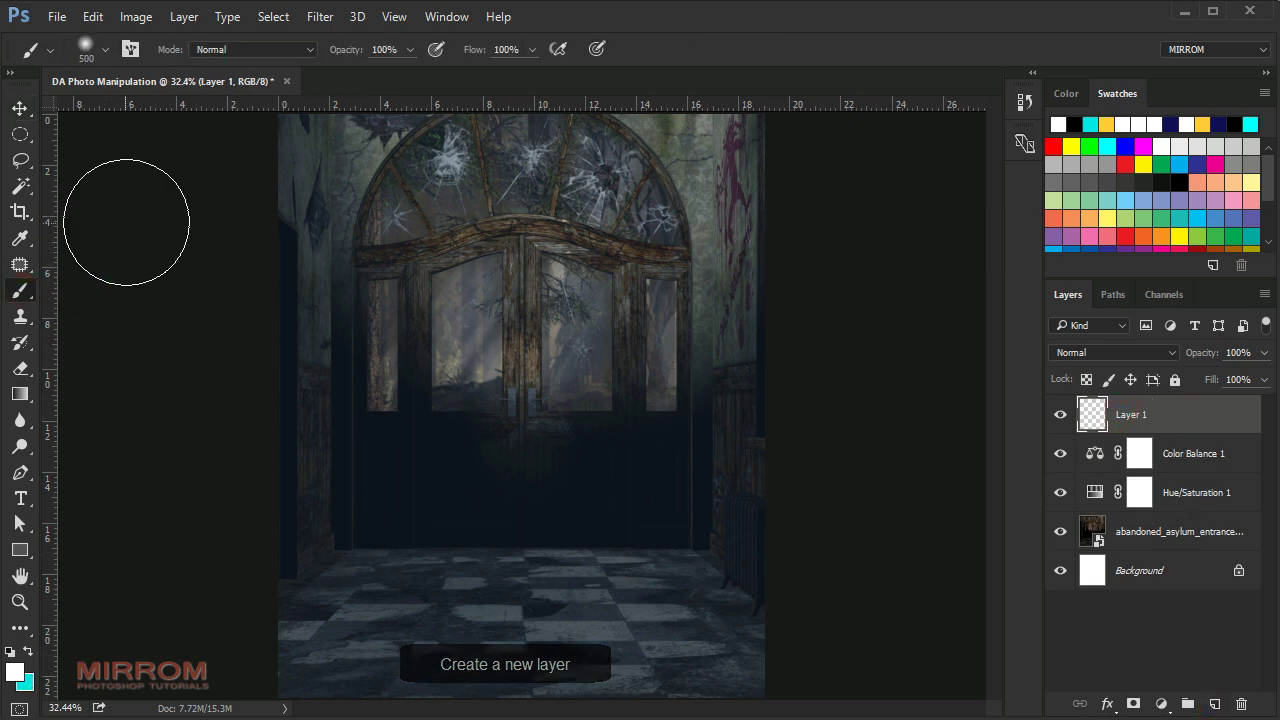
click(105, 49)
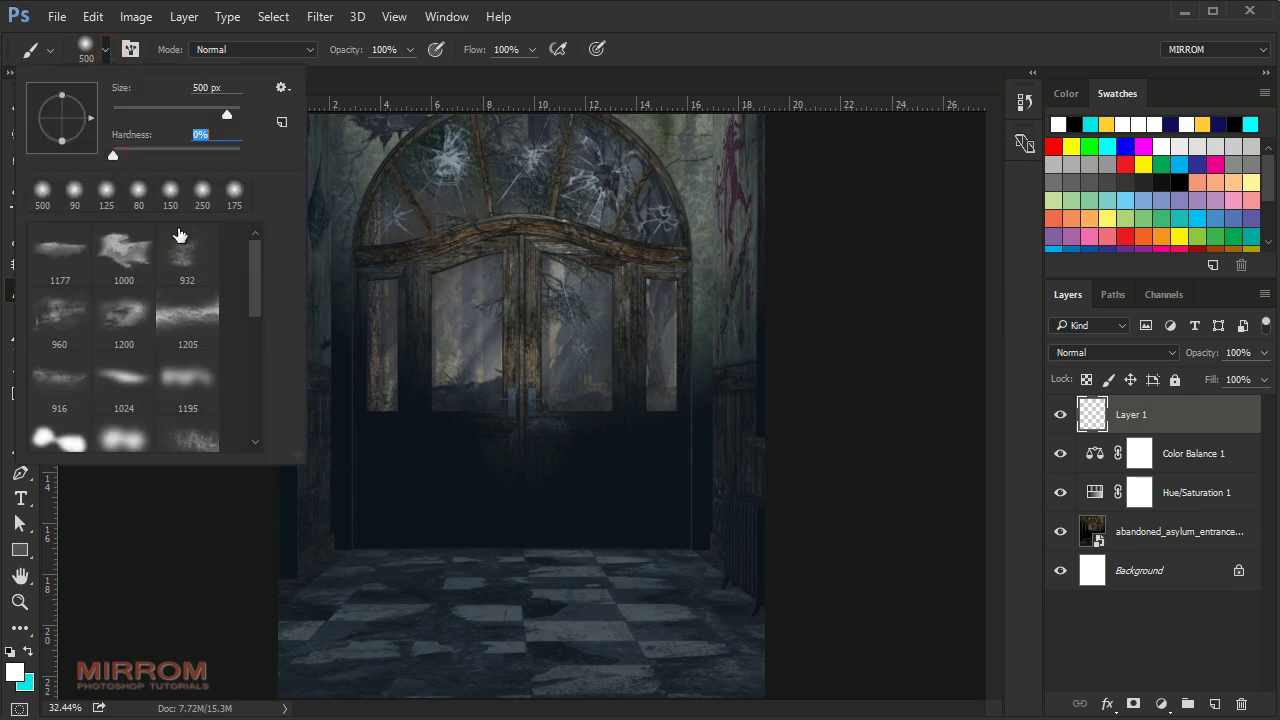
mouse_move(526, 409)
mouse_down()
mouse_move(576, 433)
mouse_move(545, 400)
mouse_up()
Enlarge the white glow over the doors and blend it in Overlay mode.
key(v)
key(ctrl+t)
drag(652, 233, 735, 152)
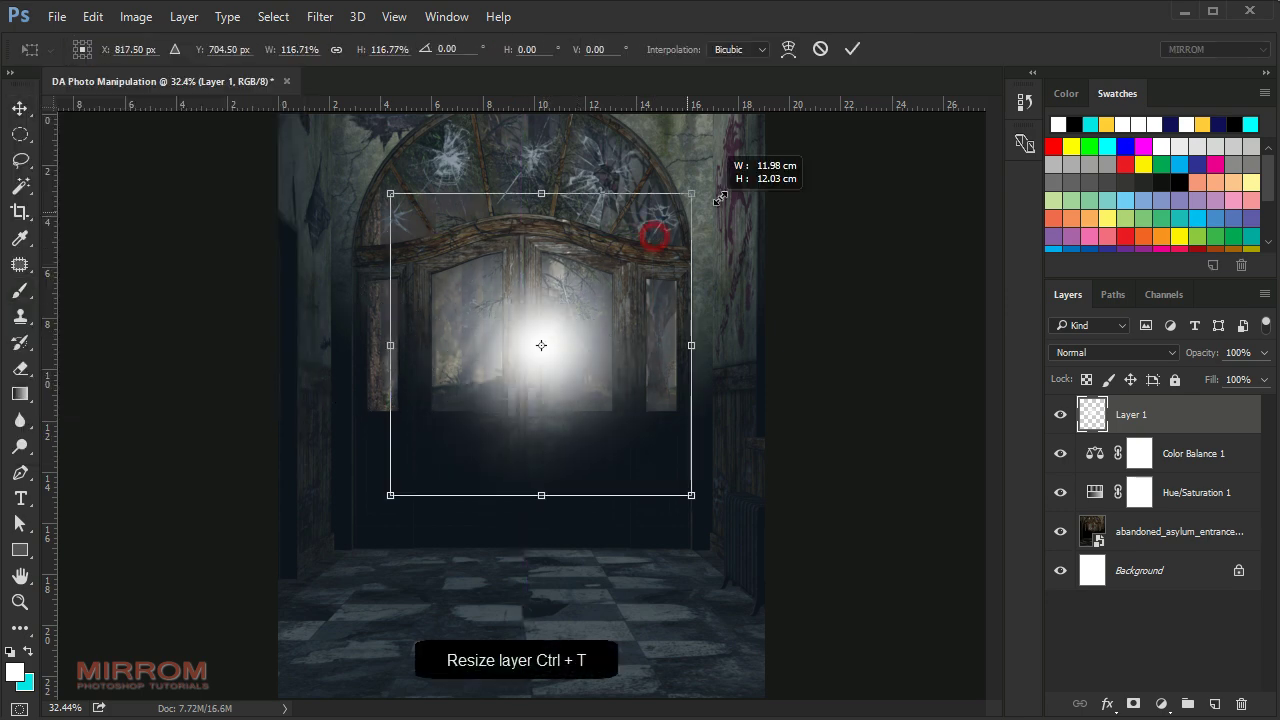
drag(648, 222, 615, 255)
click(852, 49)
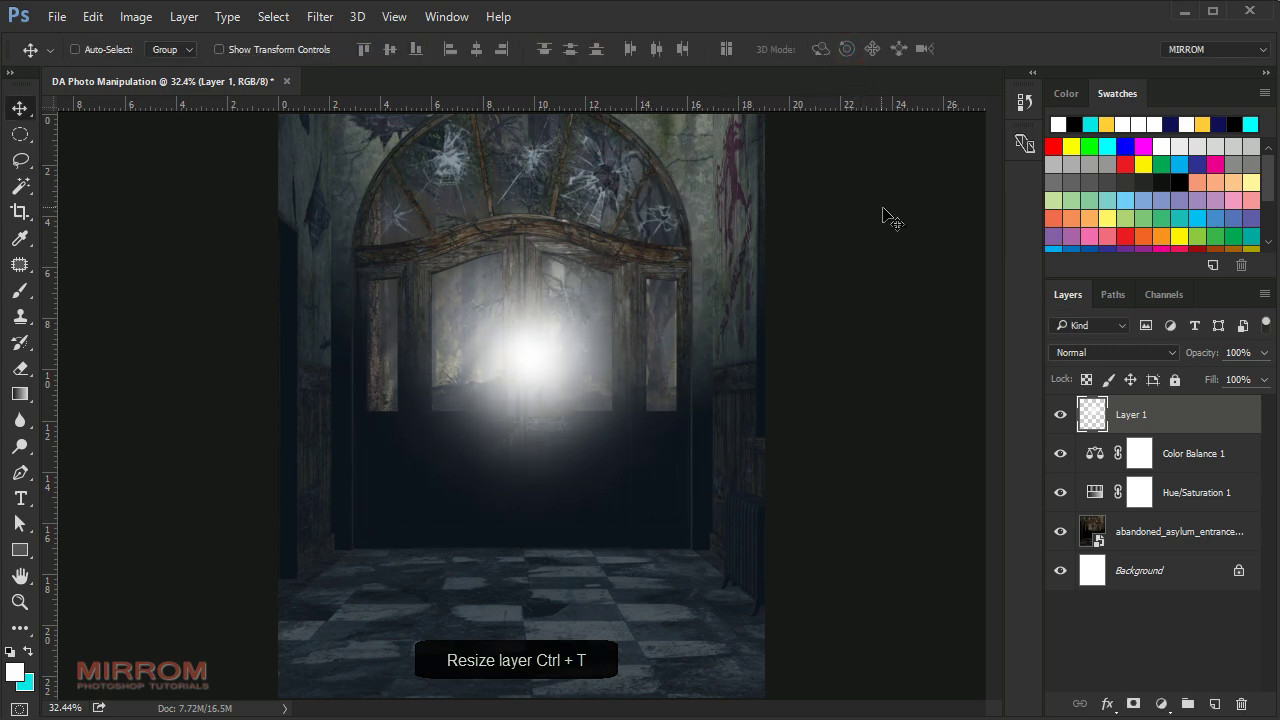
click(1130, 352)
click(1107, 218)
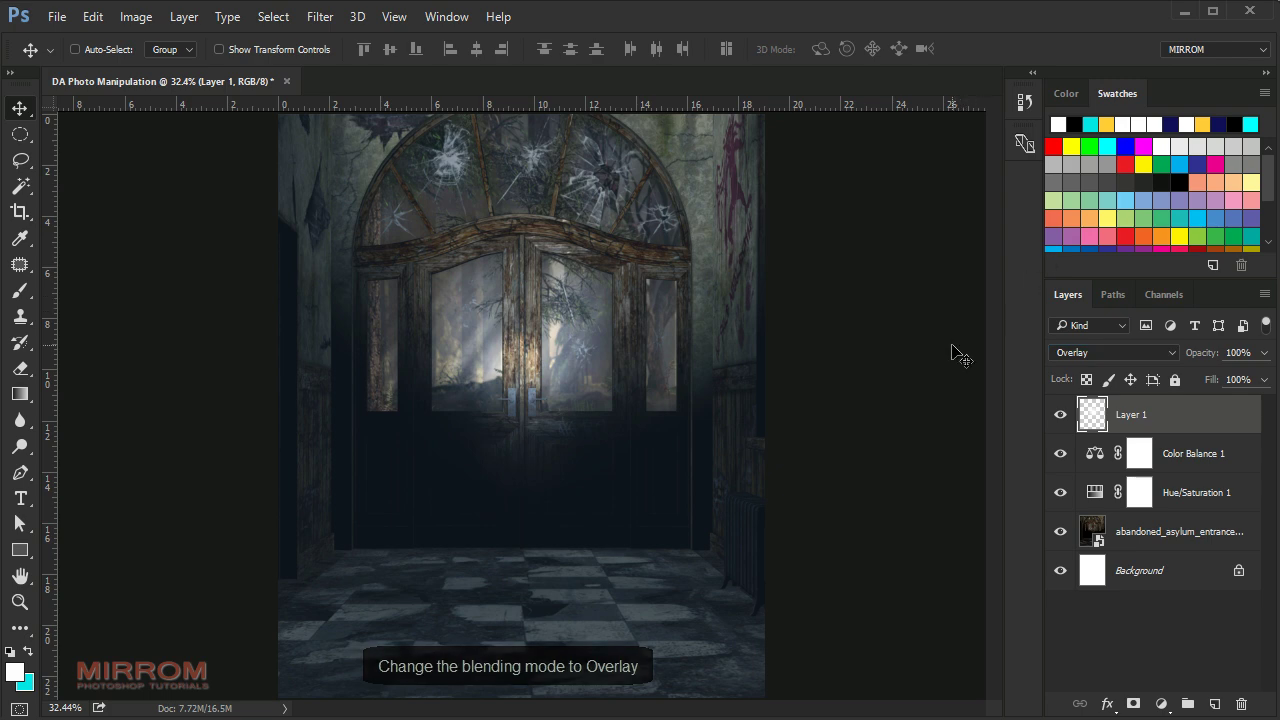
Add Layer 2 and set the foreground colour to cyan.
click(1216, 703)
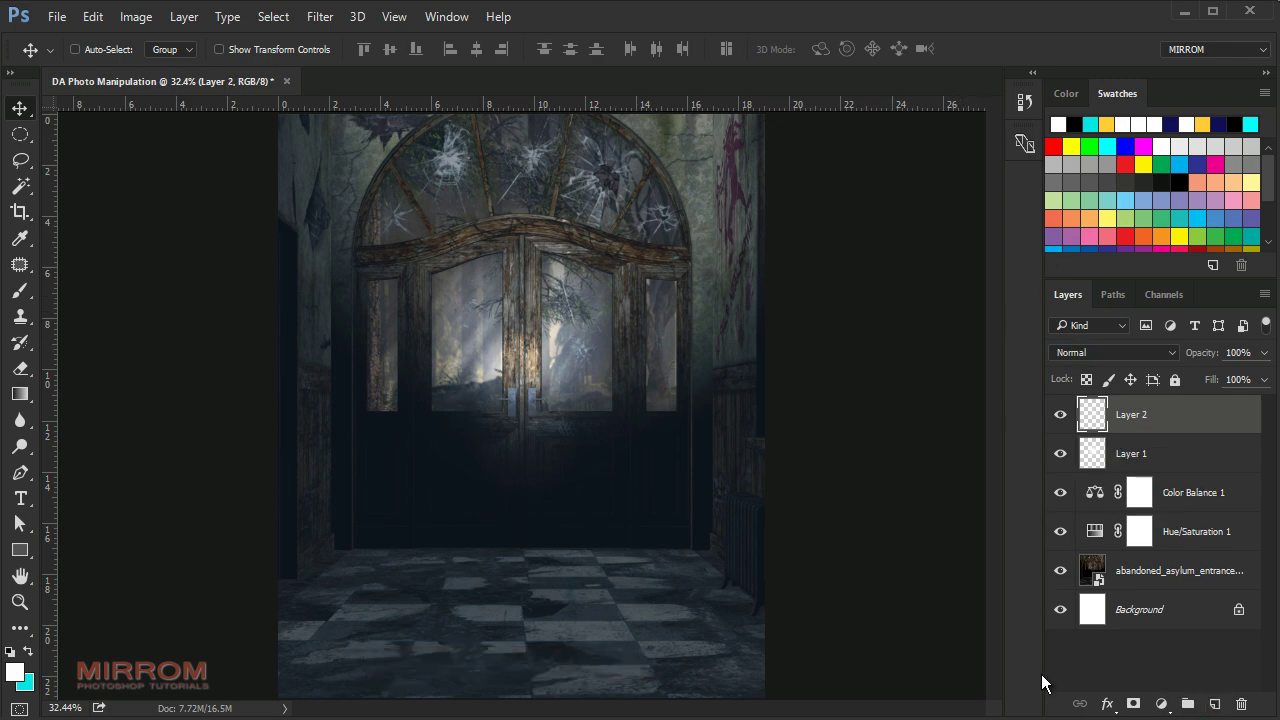
key(x)
click(14, 670)
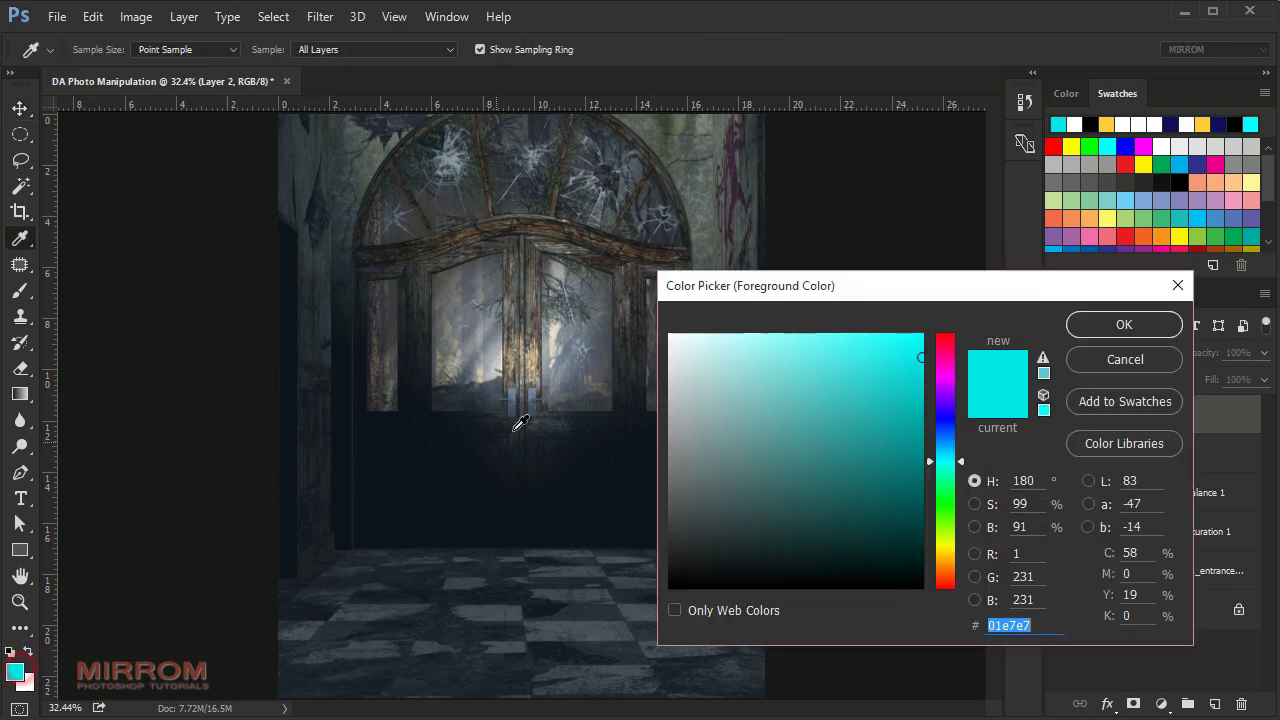
drag(674, 286, 616, 265)
click(1060, 301)
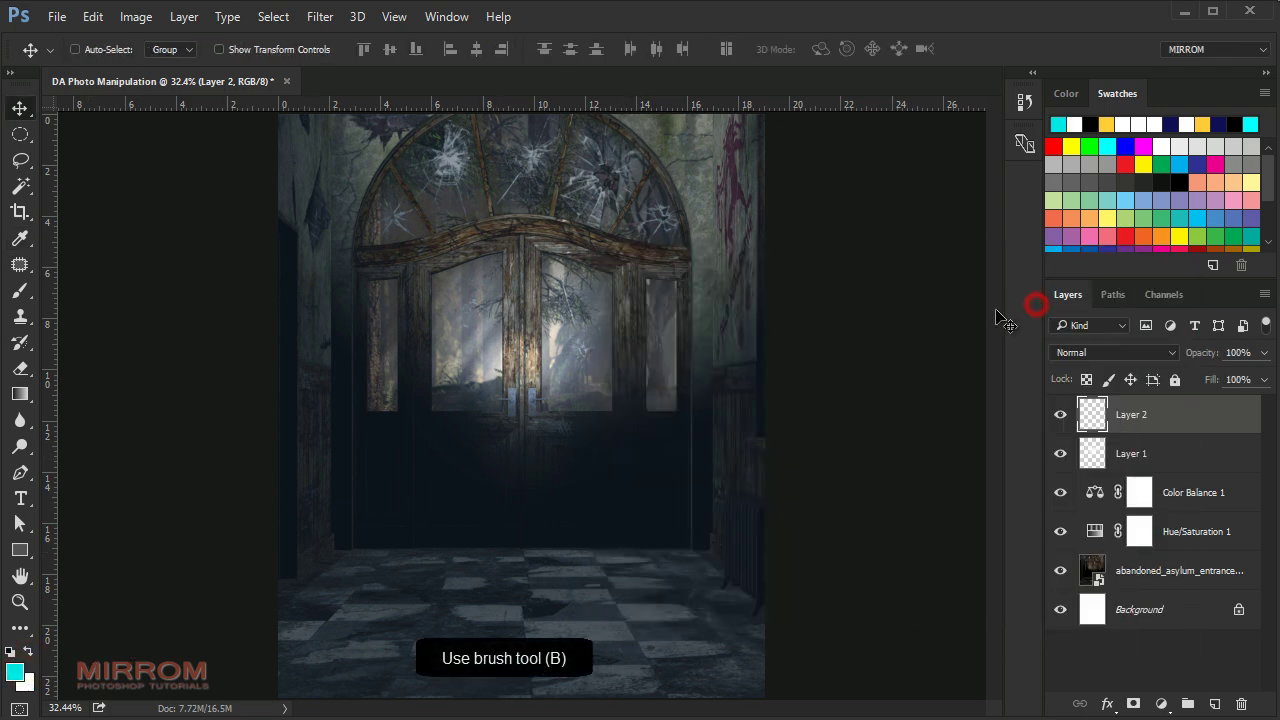
Paint a cyan cloud over the doors with a 1200 px cloud brush.
key(b)
right_click(433, 226)
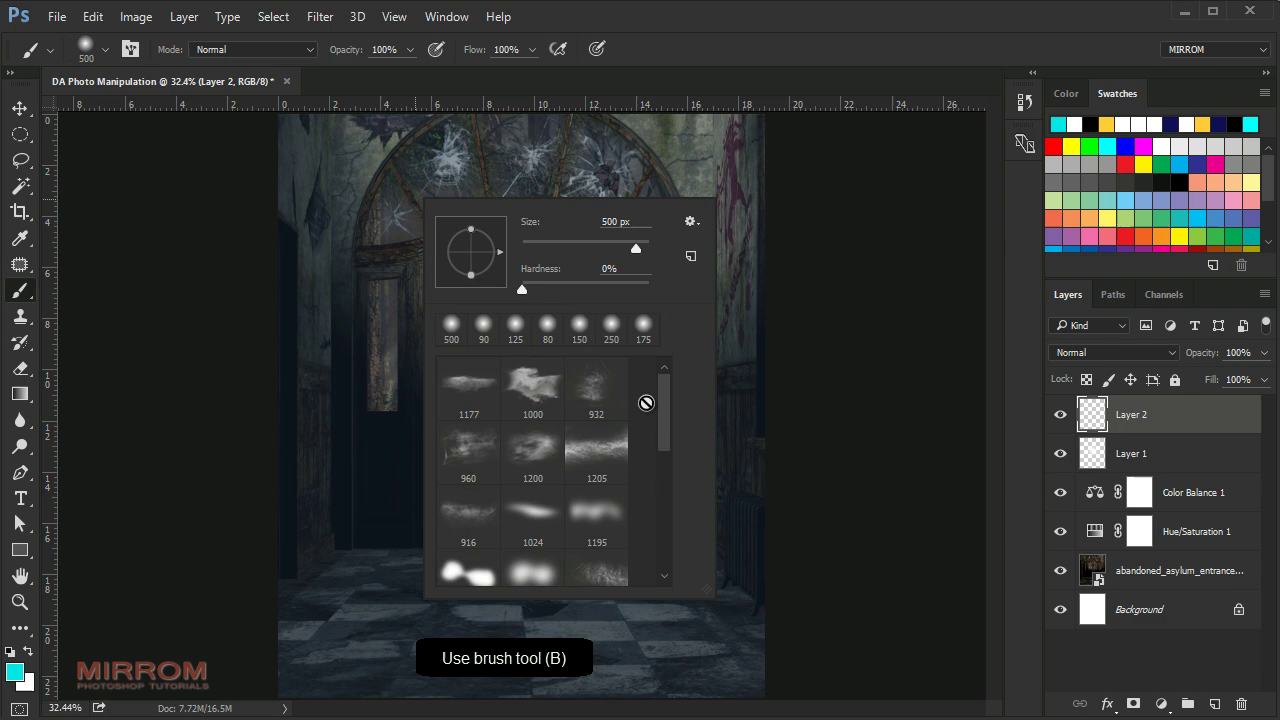
drag(663, 400, 663, 520)
click(533, 485)
click(597, 426)
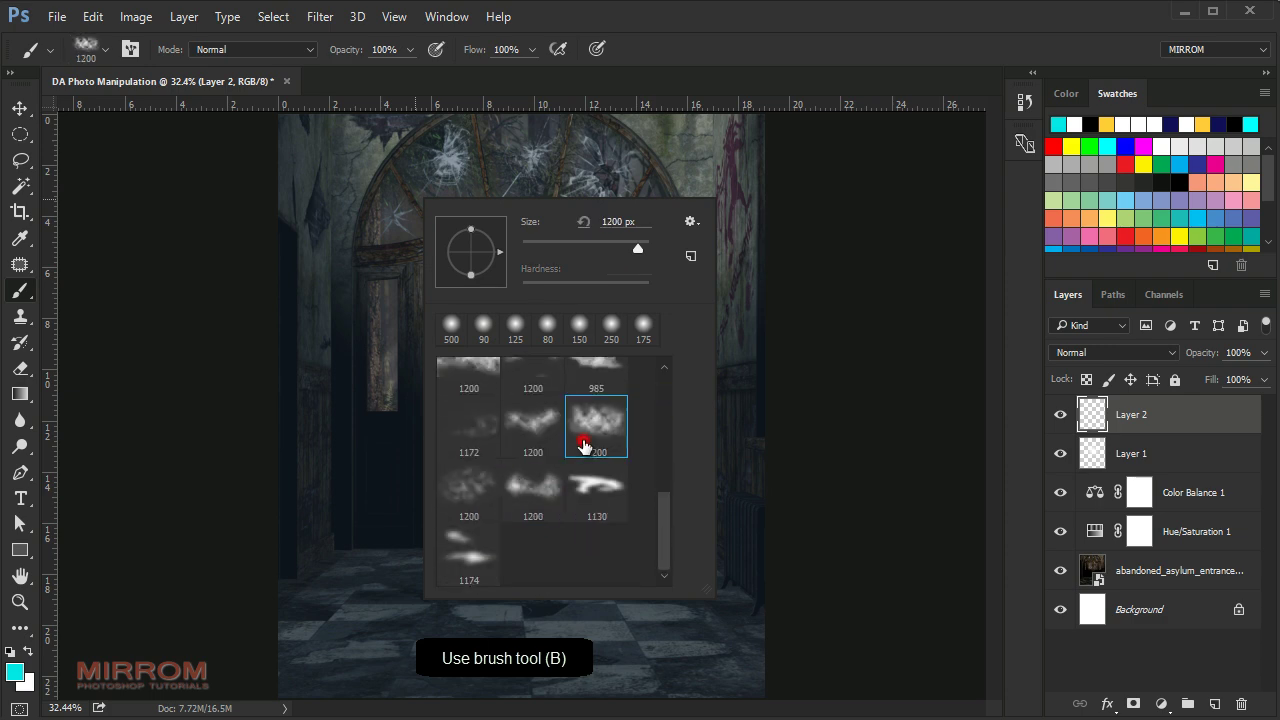
click(525, 503)
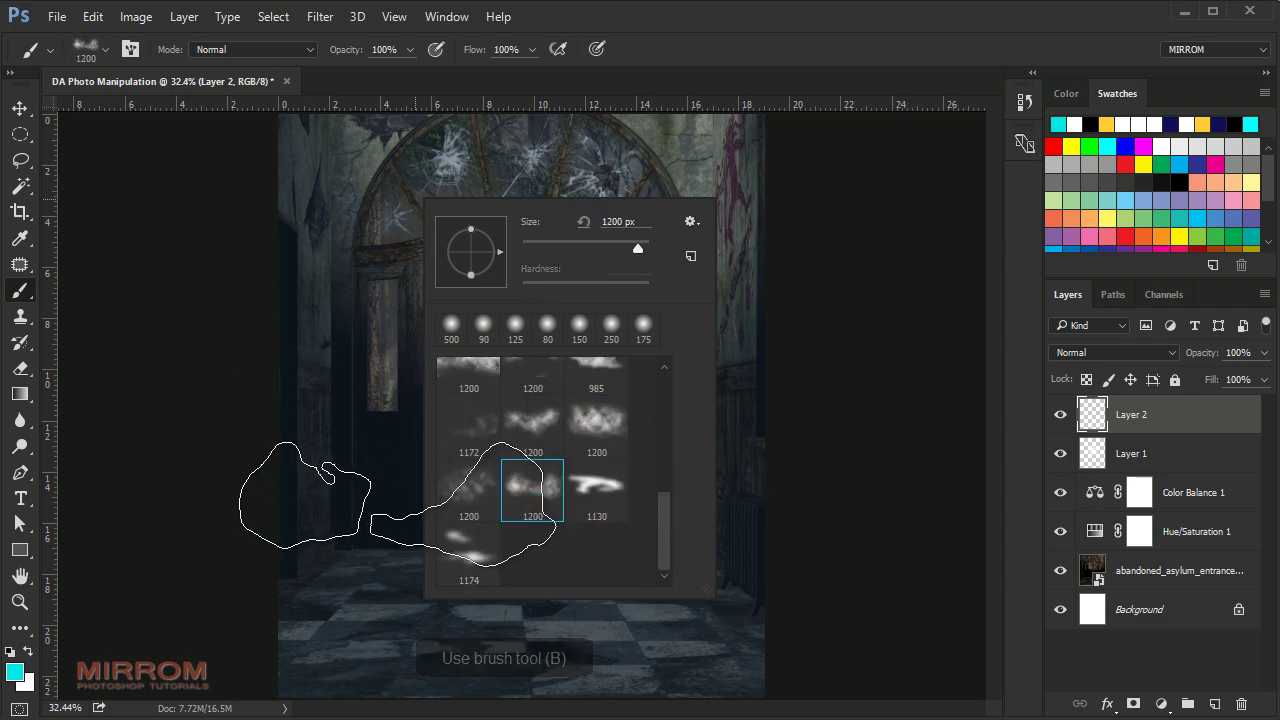
click(597, 432)
click(648, 70)
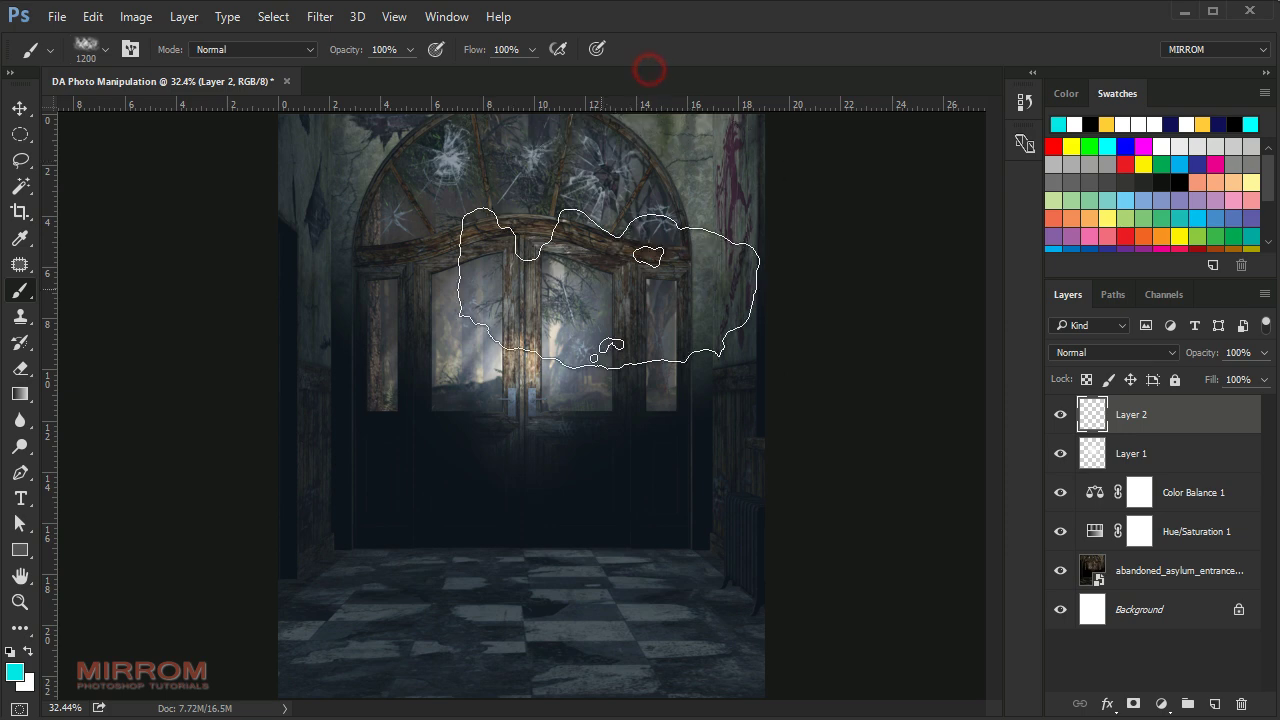
click(534, 414)
key(ctrl+z)
click(525, 358)
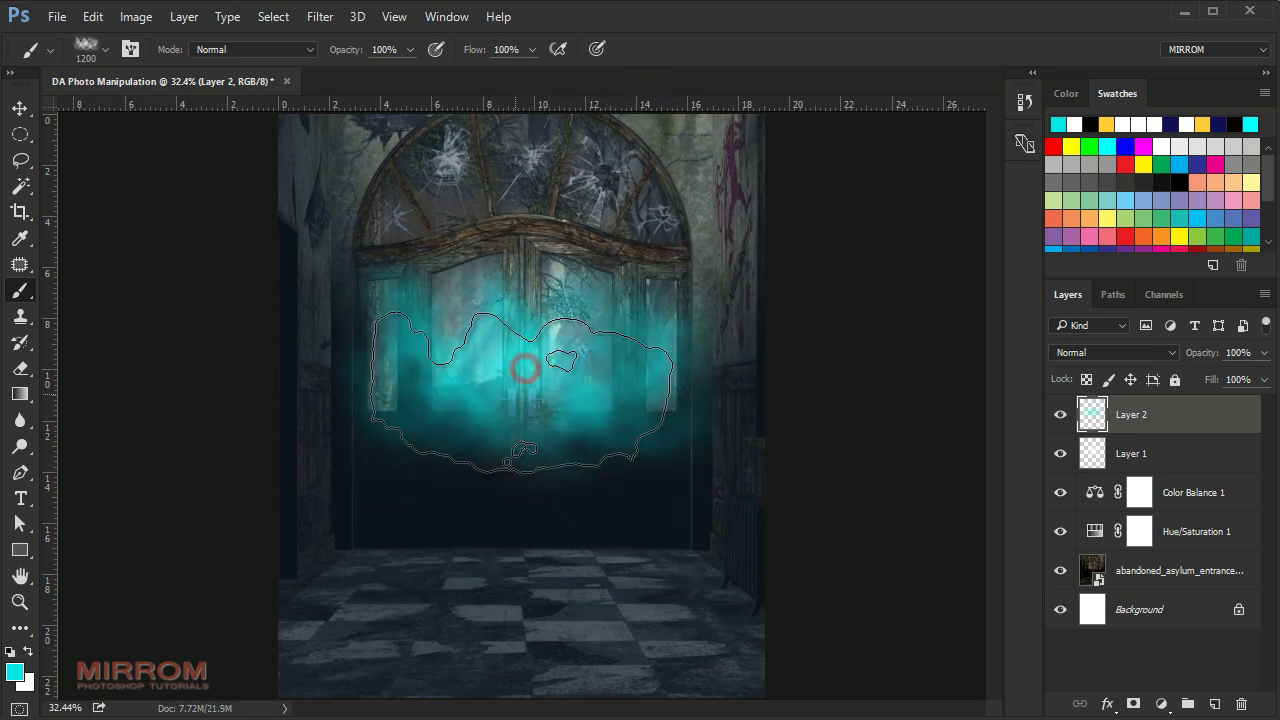
Resize the cyan cloud over the door windows and set Layer 2 to Overlay.
key(v)
mouse_move(578, 368)
mouse_down()
mouse_move(578, 380)
mouse_move(610, 371)
mouse_up()
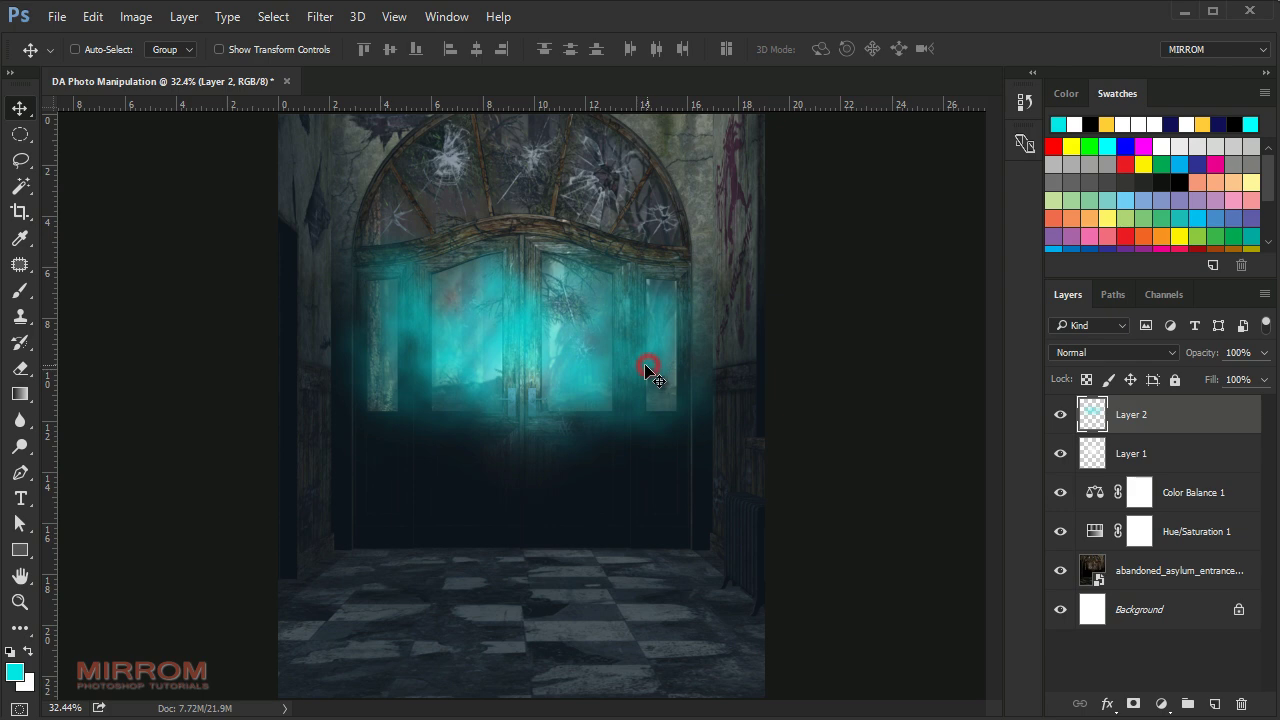
key(ctrl+t)
drag(311, 220, 337, 232)
drag(702, 232, 685, 233)
drag(557, 314, 569, 294)
key(Return)
click(1100, 352)
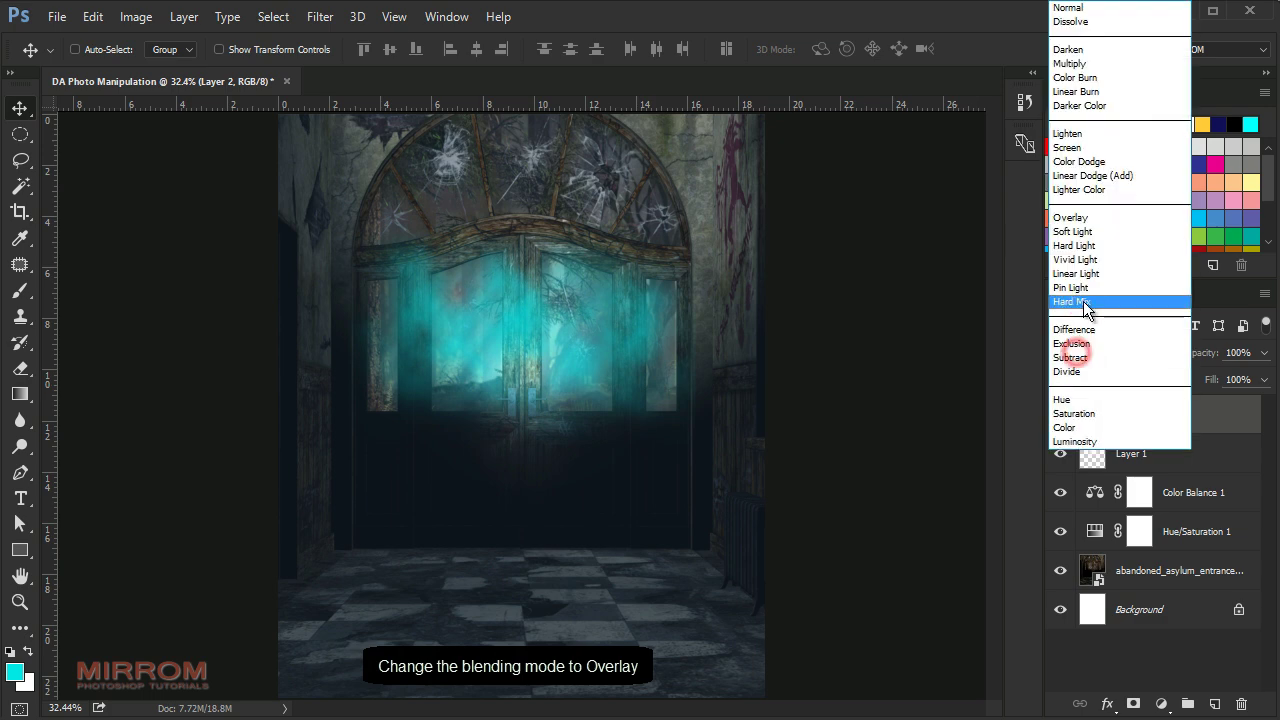
click(1090, 217)
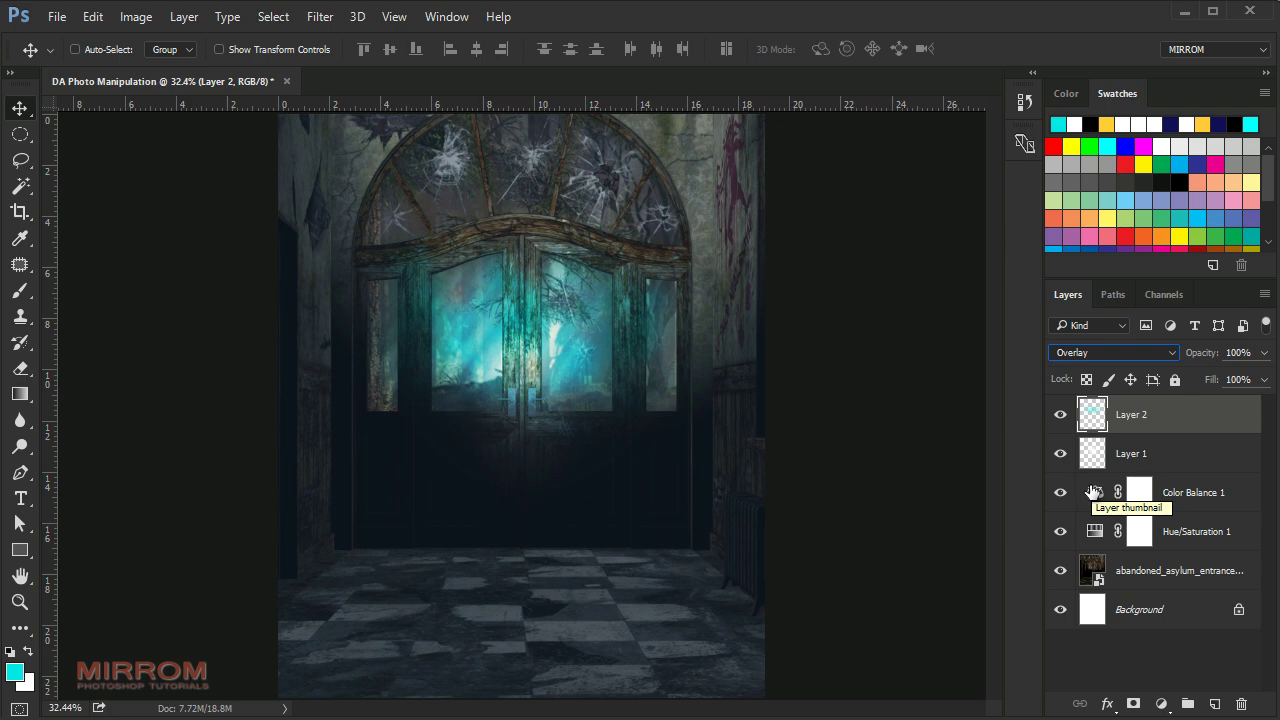
drag(595, 378, 574, 386)
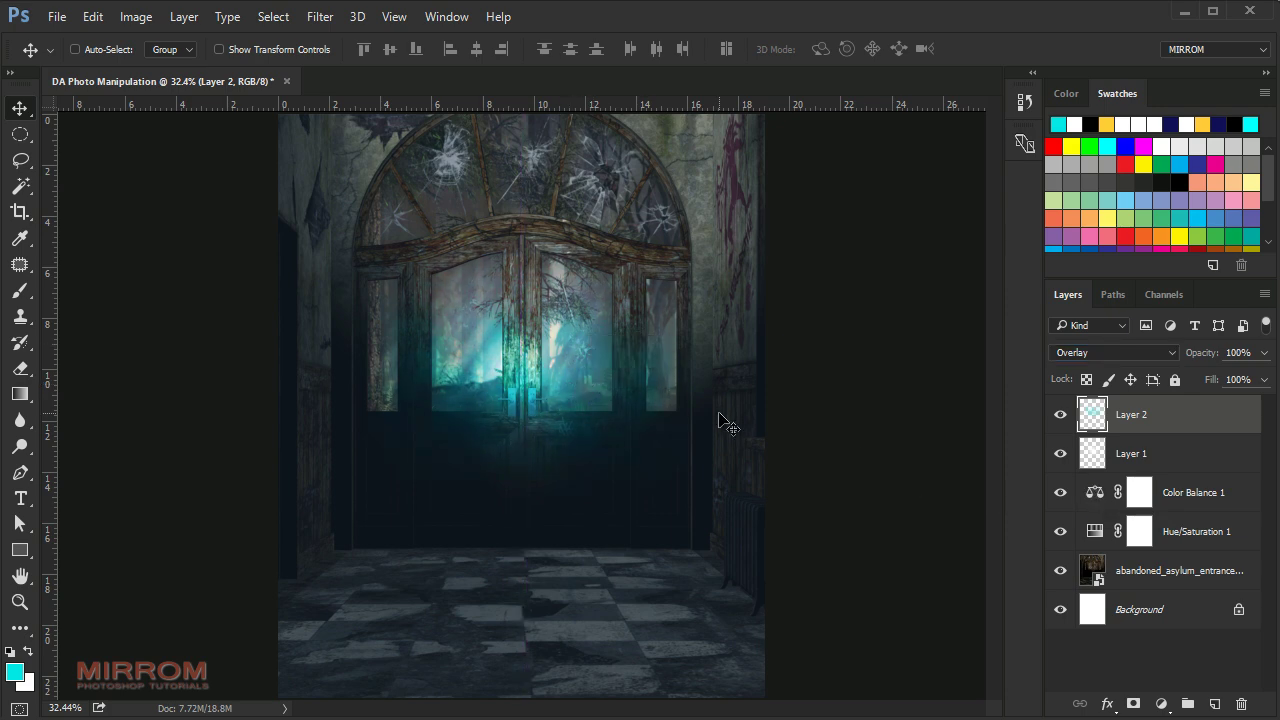
Add Layer 3 and stamp a cyan cloud near the door windows.
click(1214, 704)
key(b)
click(537, 523)
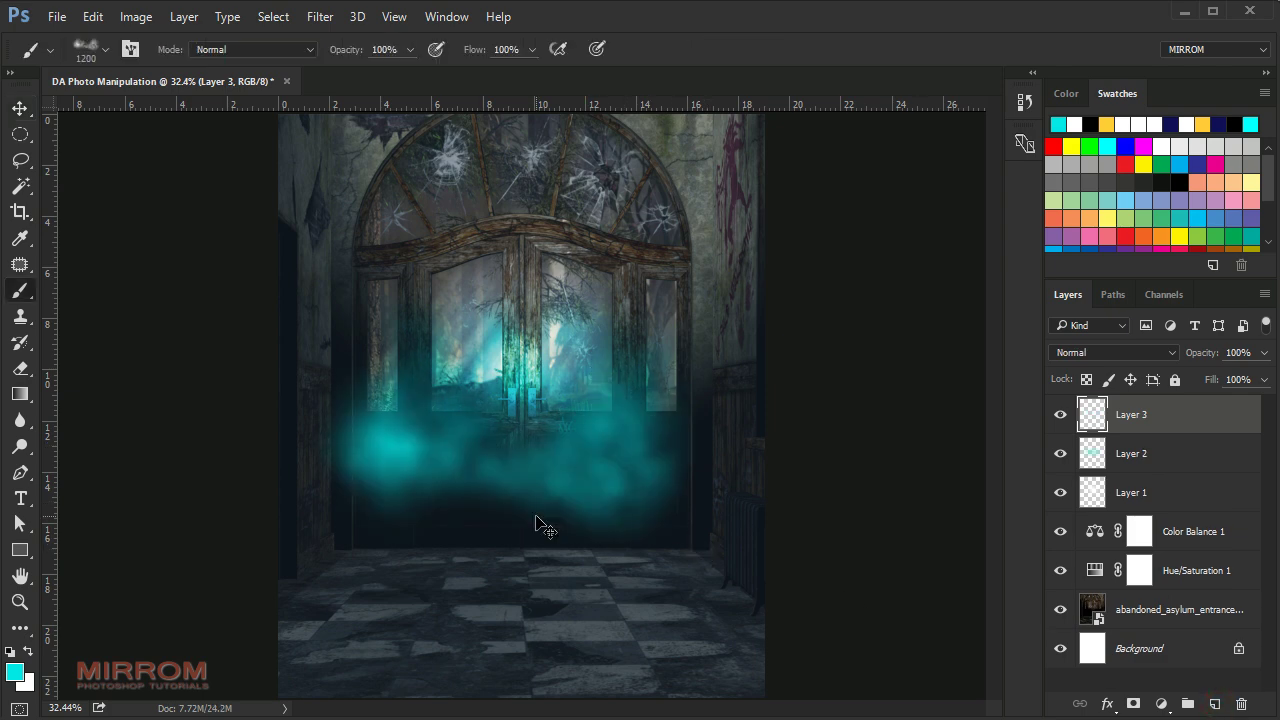
key(ctrl+z)
click(528, 486)
key(ctrl+z)
click(512, 325)
key(ctrl+z)
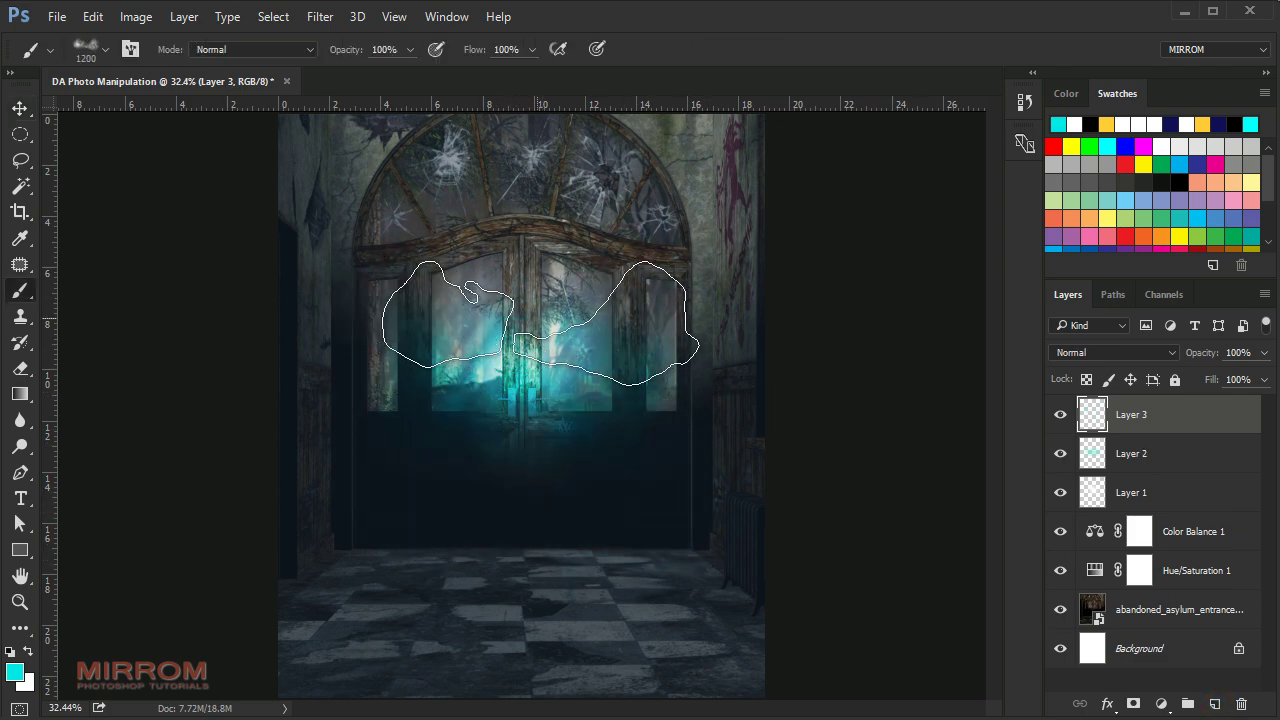
click(540, 335)
Scale Layer 3's cloud to about 75% over the windows and set it to Soft Light.
key(v)
drag(595, 332, 600, 310)
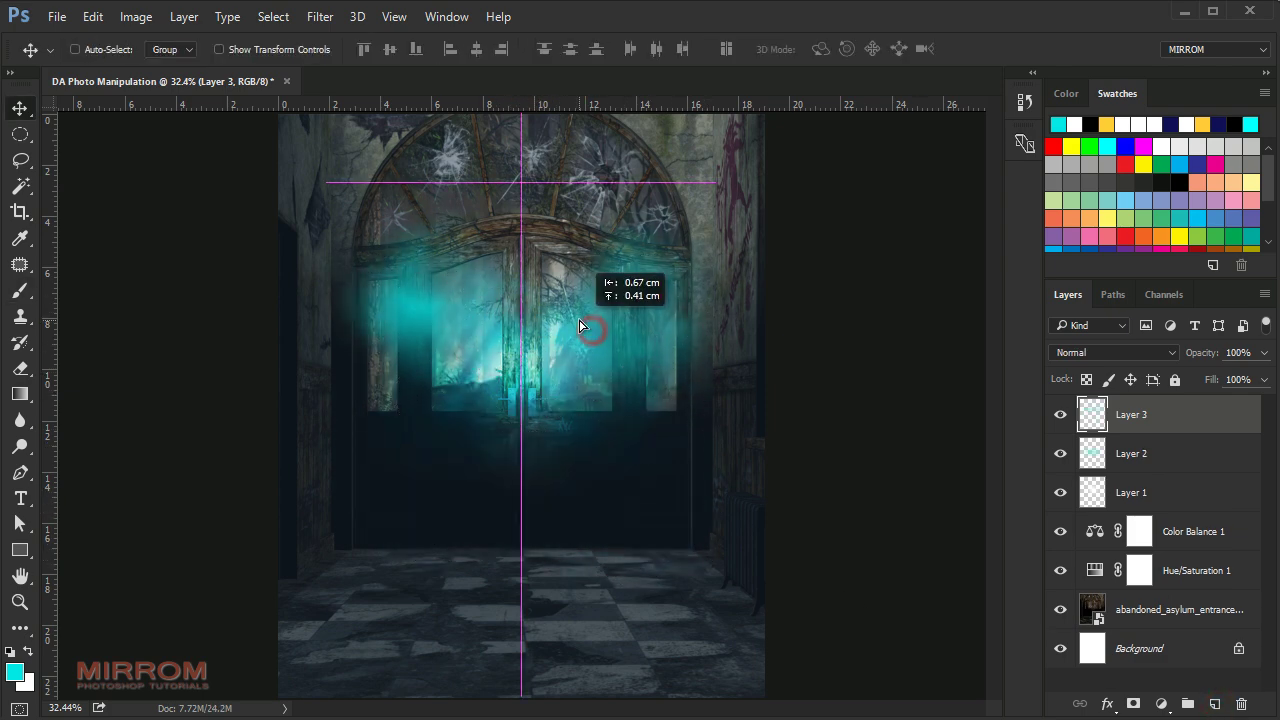
key(ctrl+t)
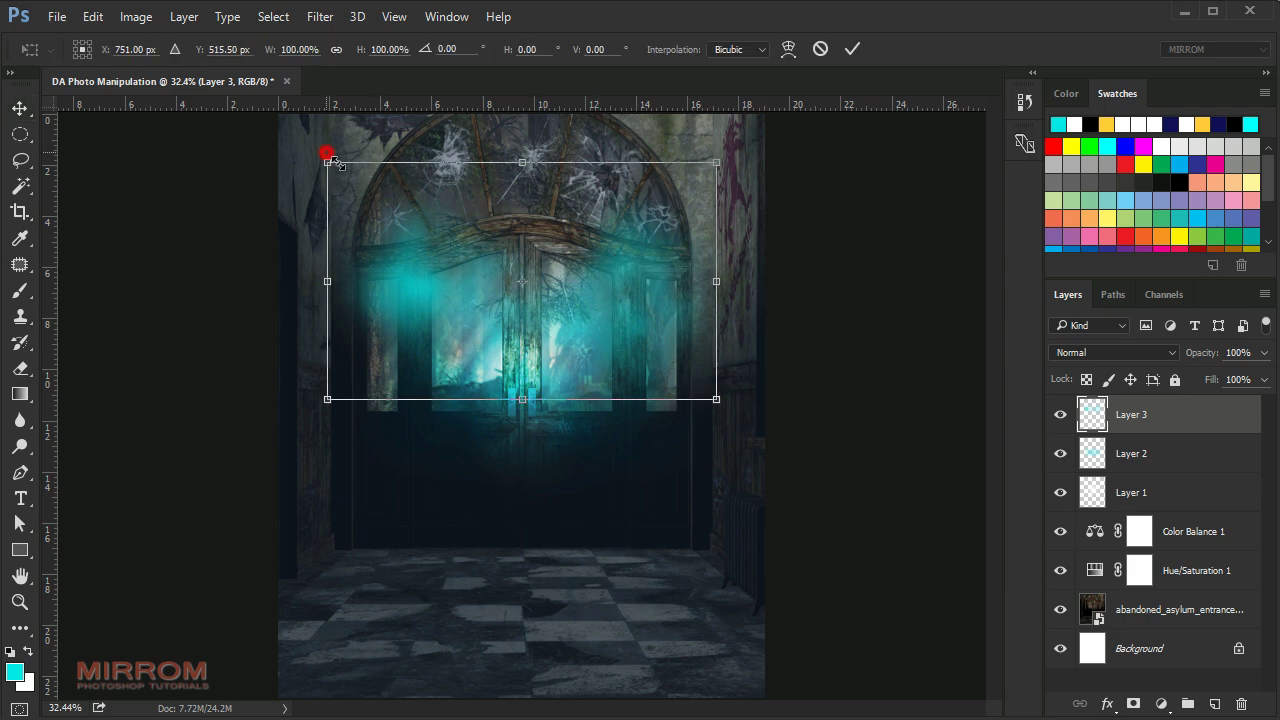
drag(327, 162, 380, 195)
drag(618, 240, 612, 266)
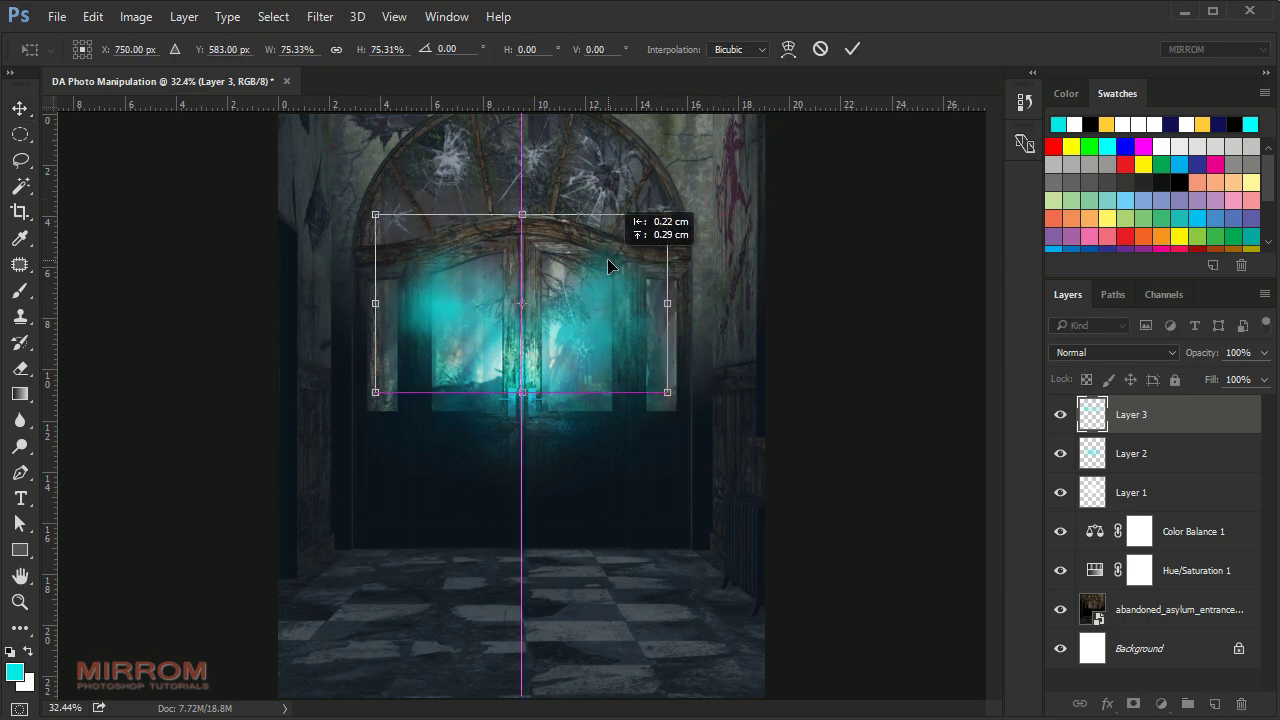
click(852, 48)
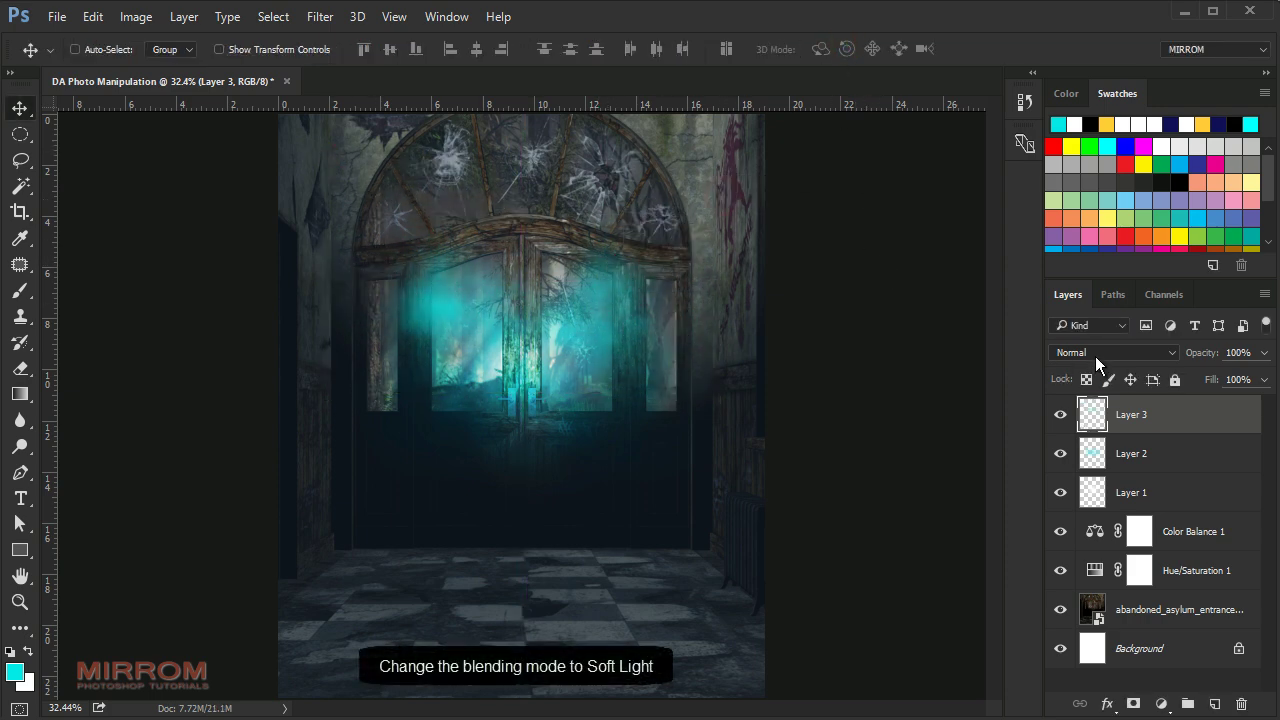
click(1095, 352)
click(1088, 238)
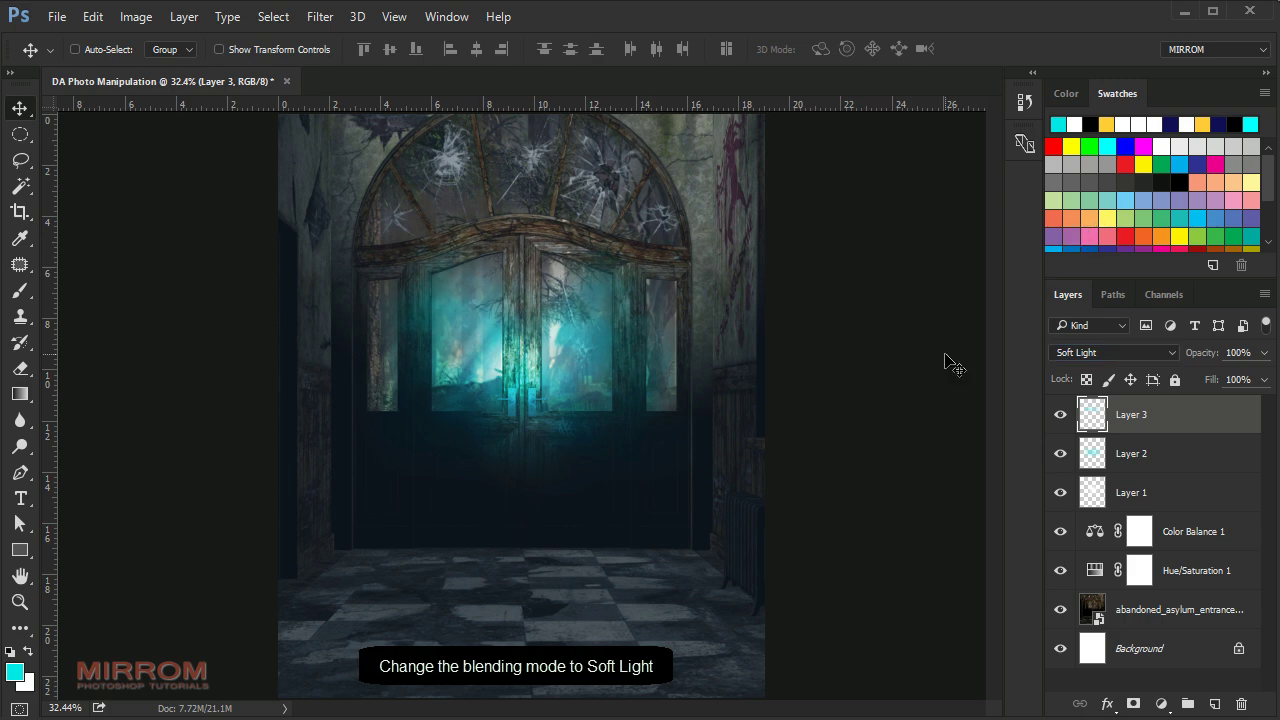
click(1094, 453)
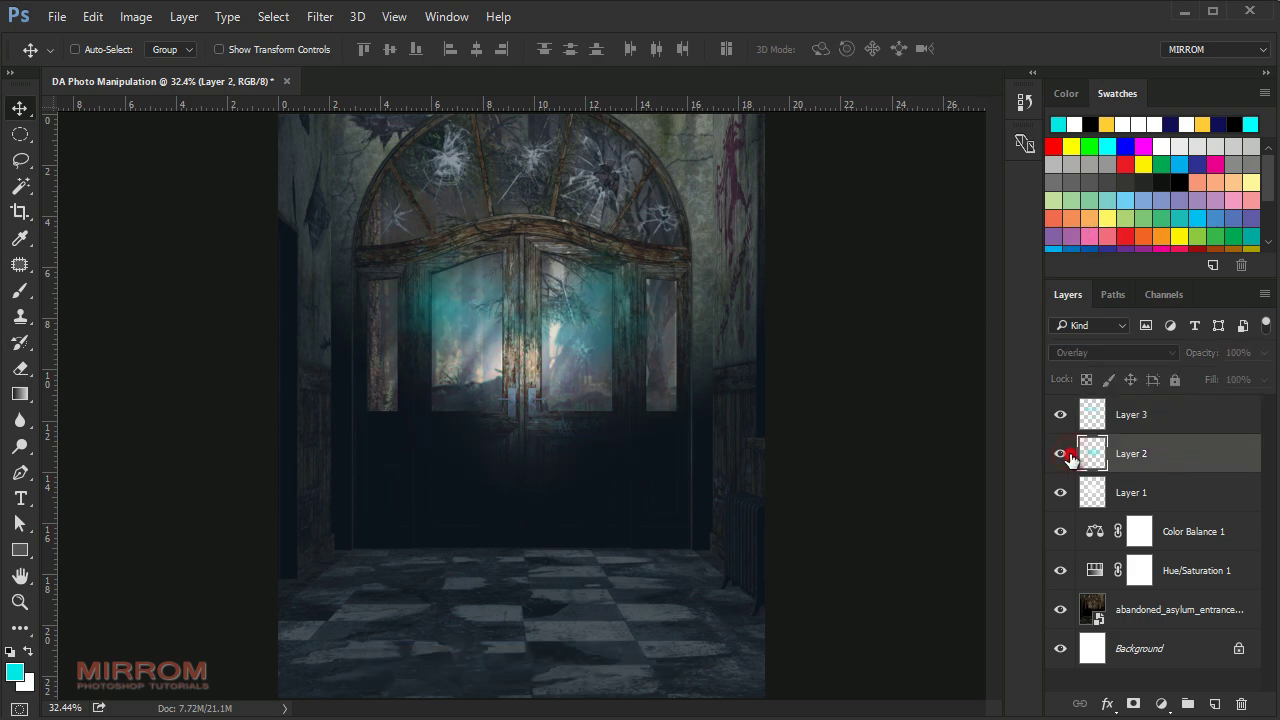
Duplicate Layer 2 to the top, shift it lower on the doors, and set Soft Light.
click(1062, 455)
key(ctrl+j)
drag(1150, 455, 1155, 412)
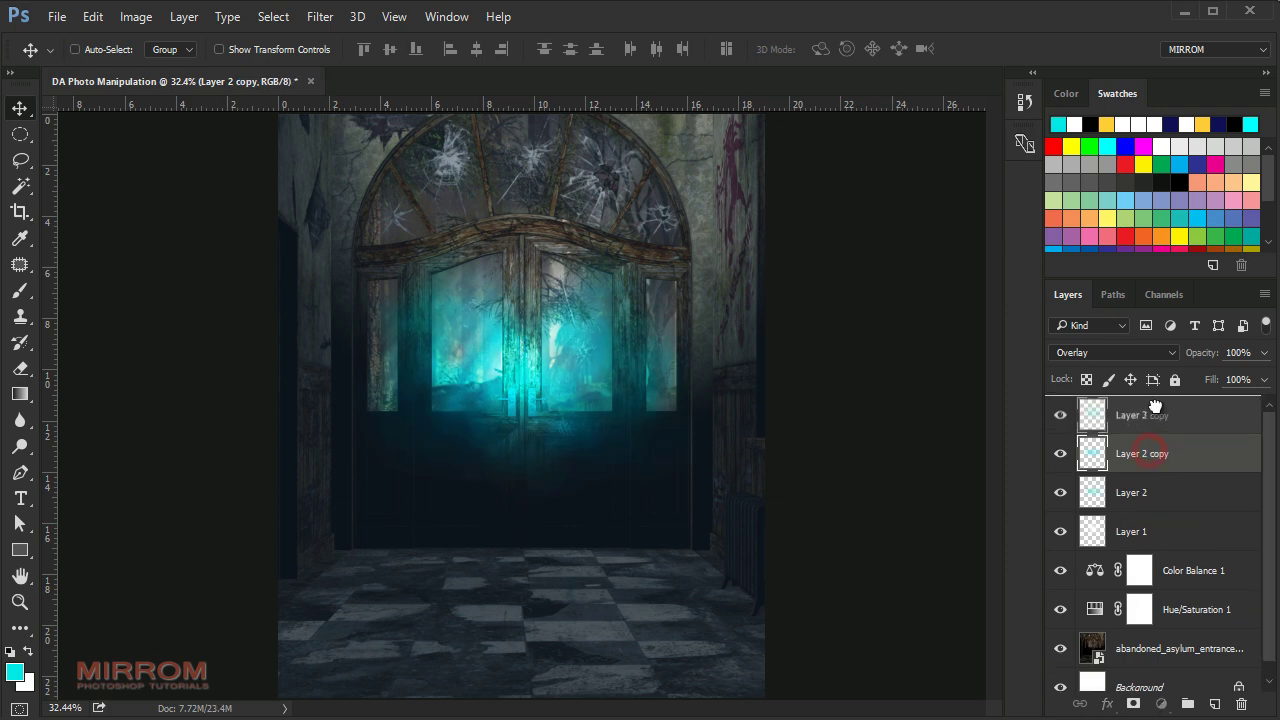
mouse_move(586, 400)
mouse_down()
mouse_move(583, 462)
mouse_move(592, 449)
mouse_up()
click(592, 449)
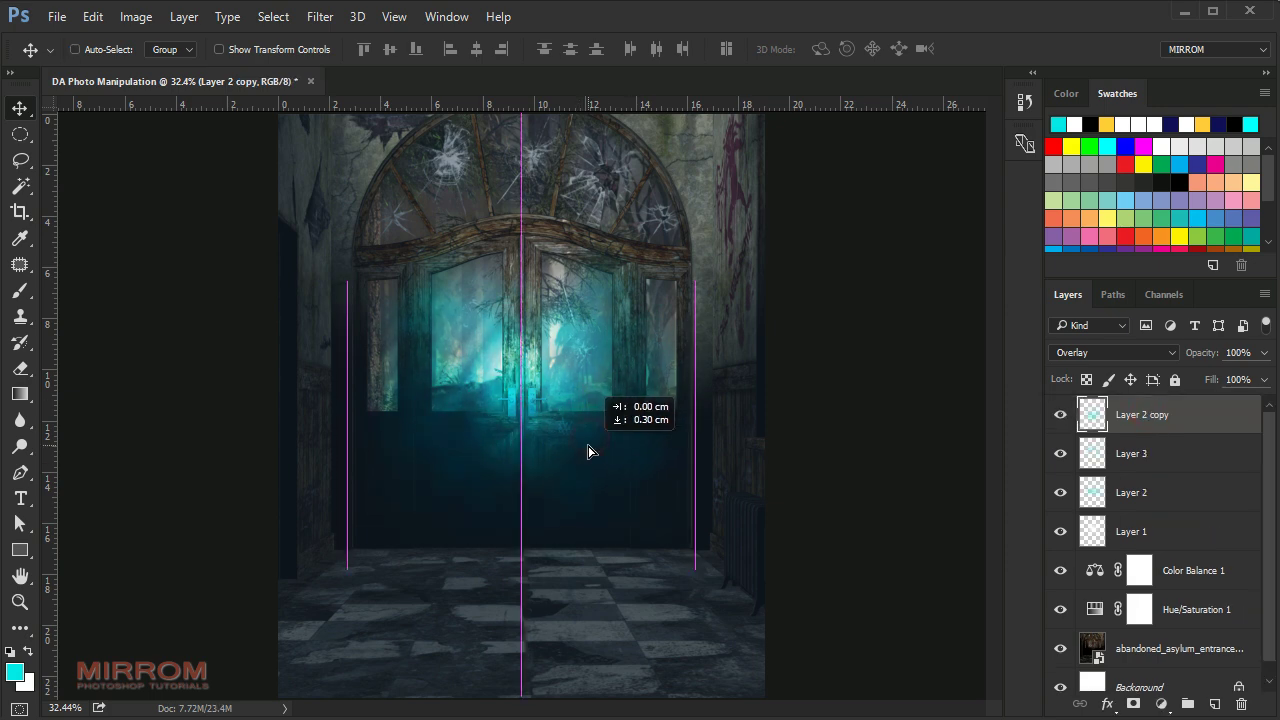
click(1111, 352)
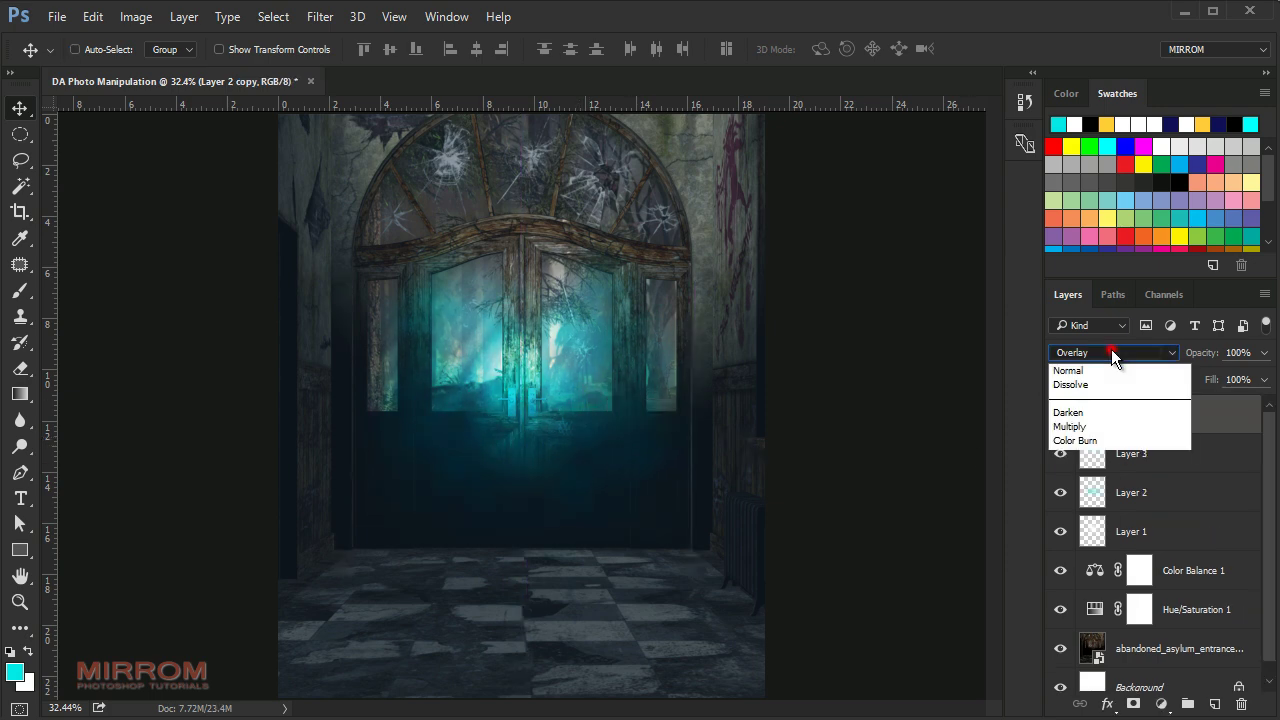
click(1087, 236)
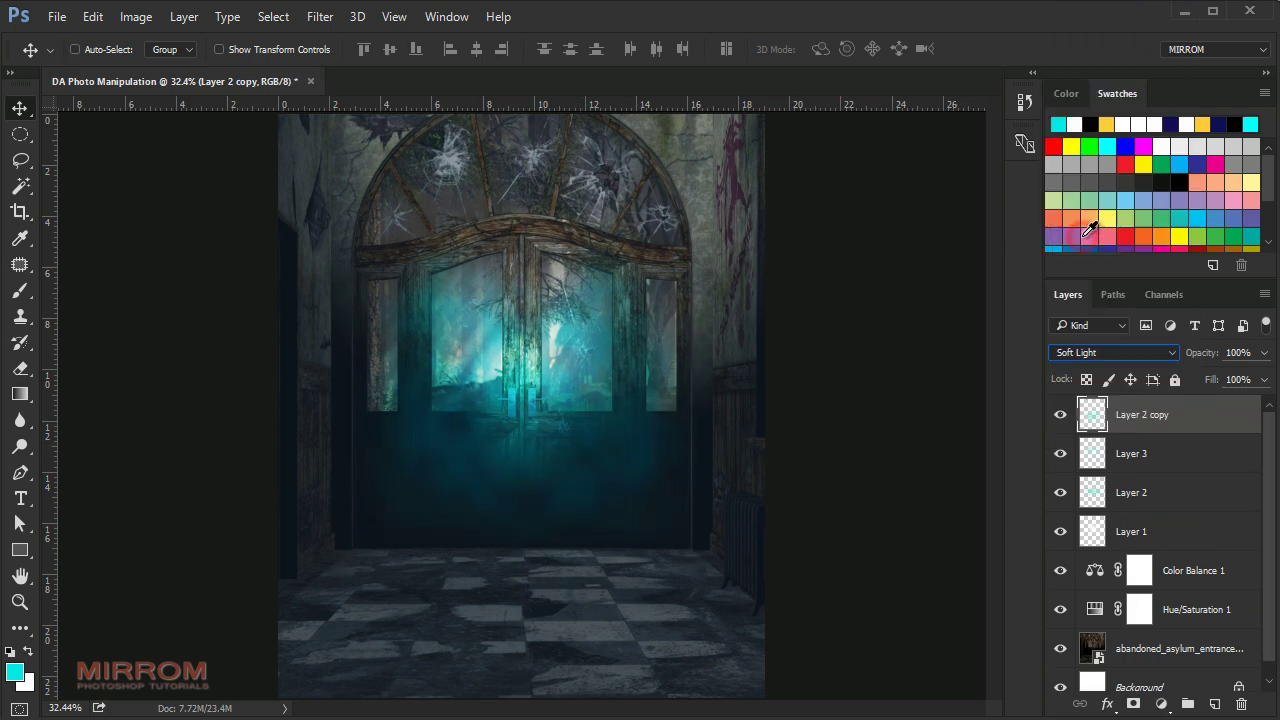
click(500, 456)
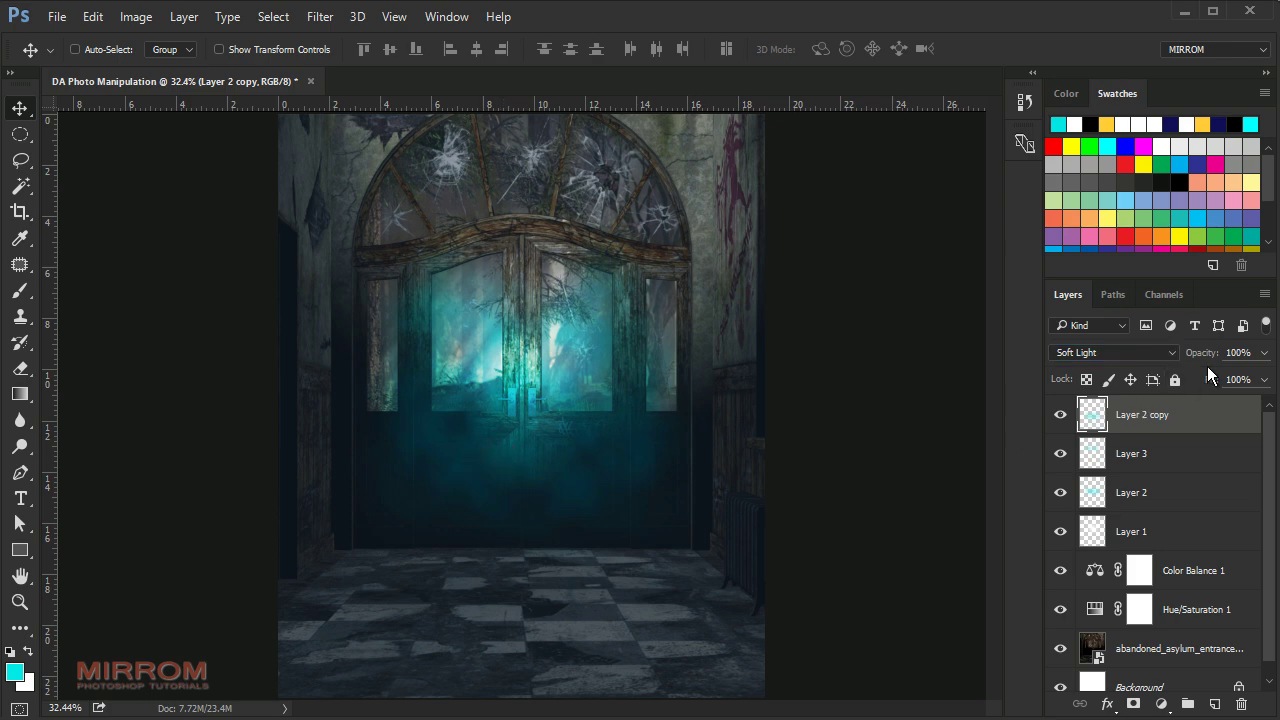
Set the Layer 2 copy's opacity to 72% and inspect the lower doors.
click(1265, 352)
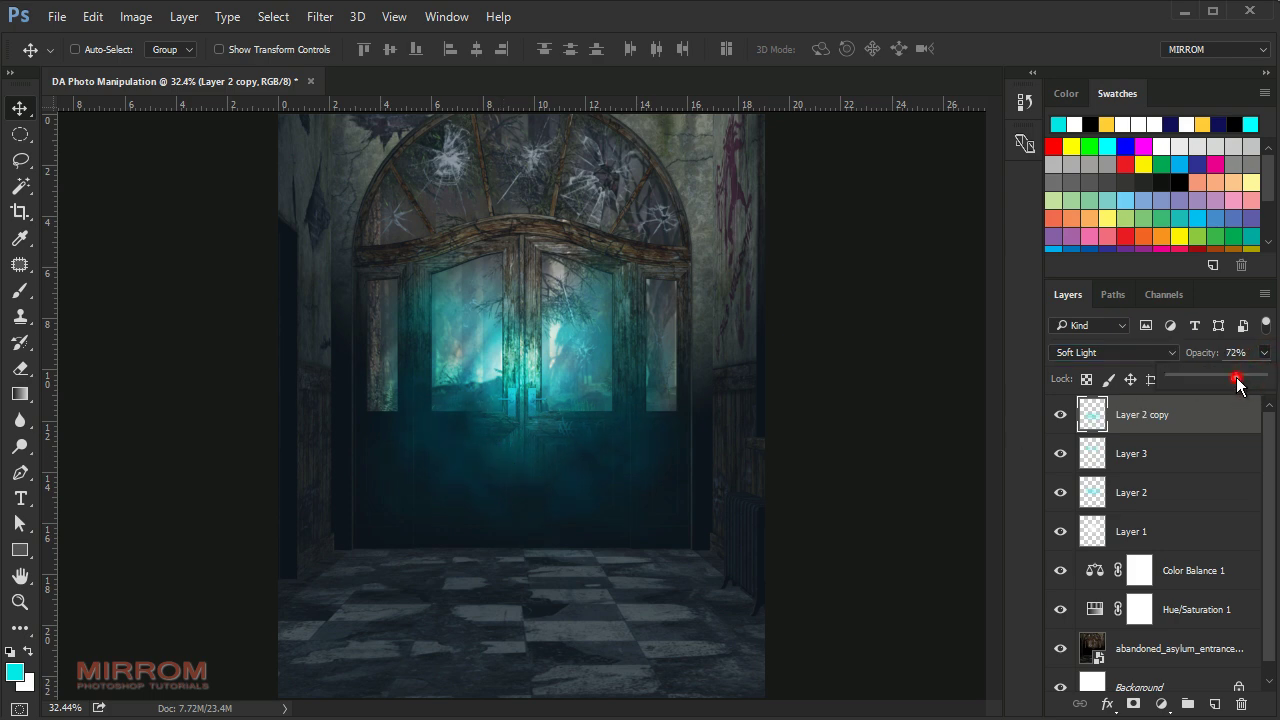
click(1237, 380)
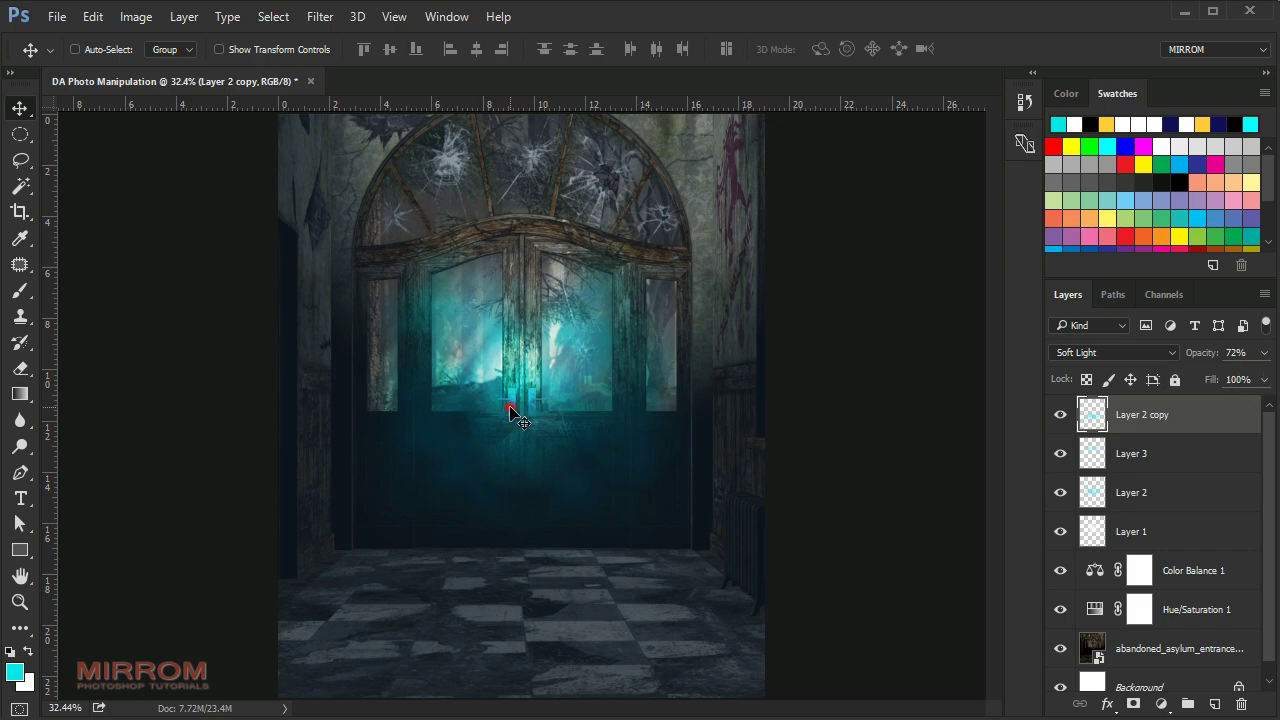
key(ctrl+plus)
scroll(549, 300, down, 3)
scroll(551, 300, down, 3)
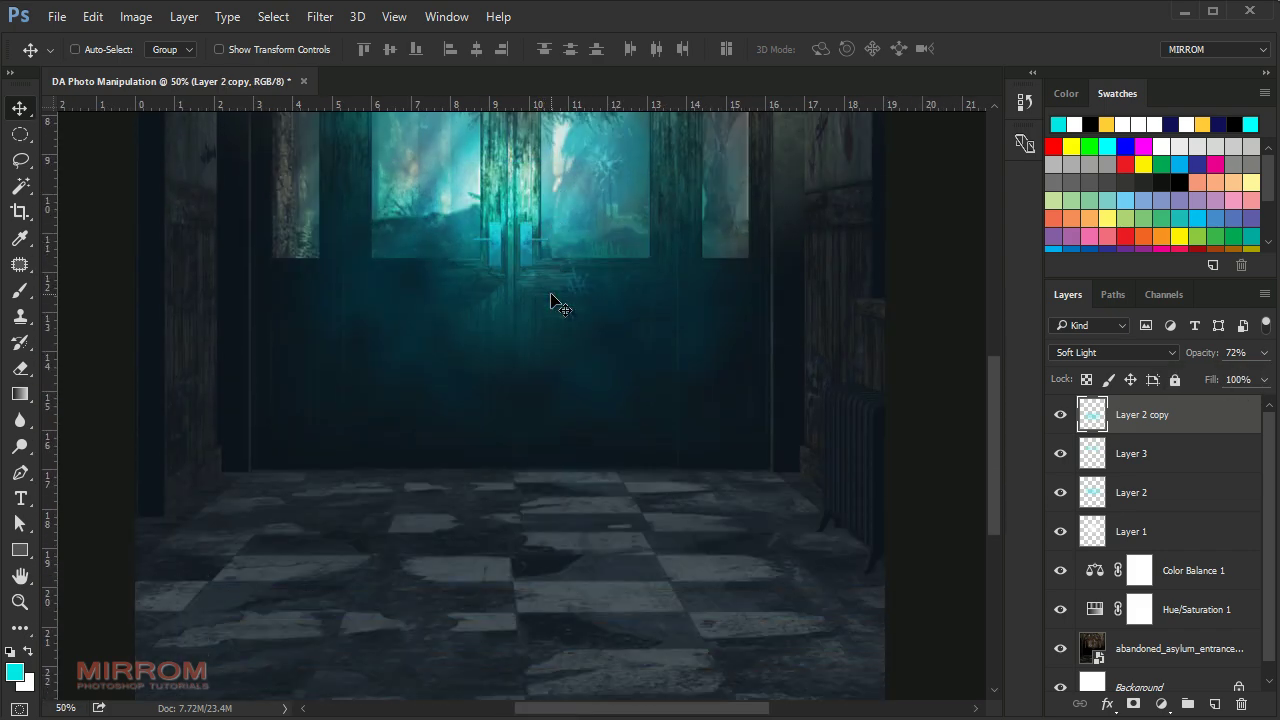
scroll(551, 302, up, 3)
scroll(551, 302, up, 3)
scroll(551, 302, down, 3)
key(ctrl+0)
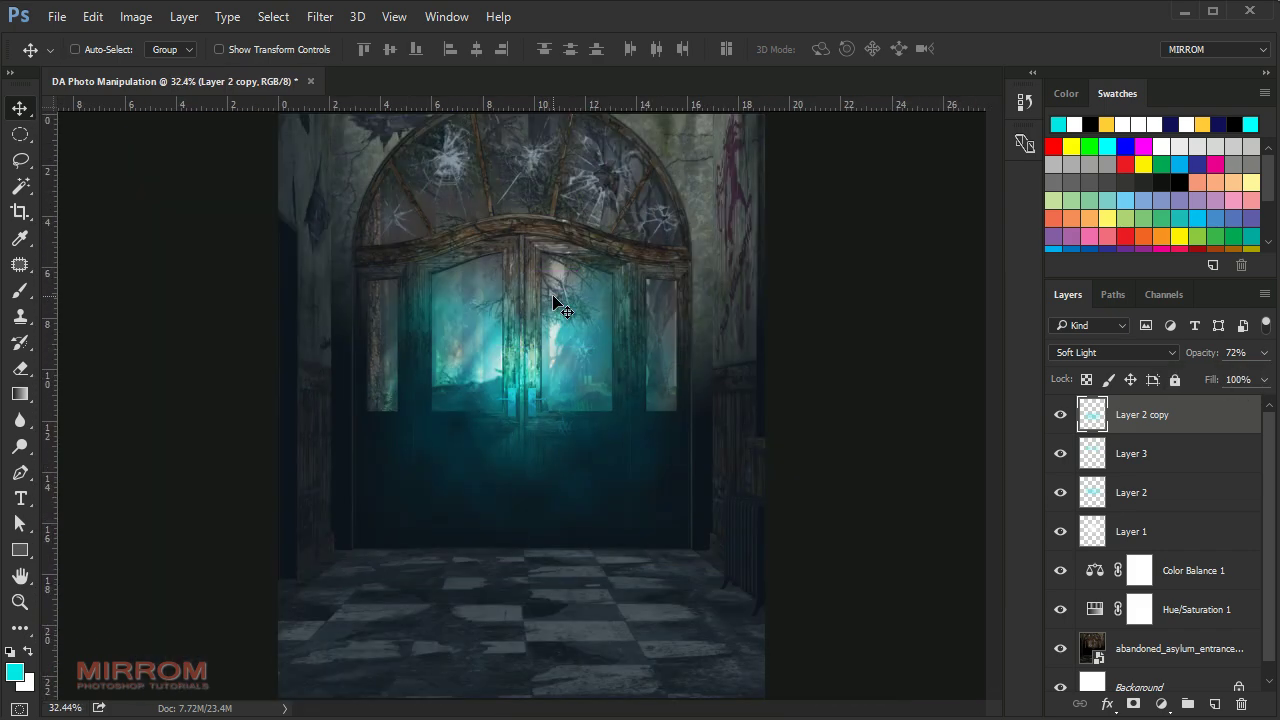
Open the gas-mask model image and check its layer mask by toggling it off.
click(57, 16)
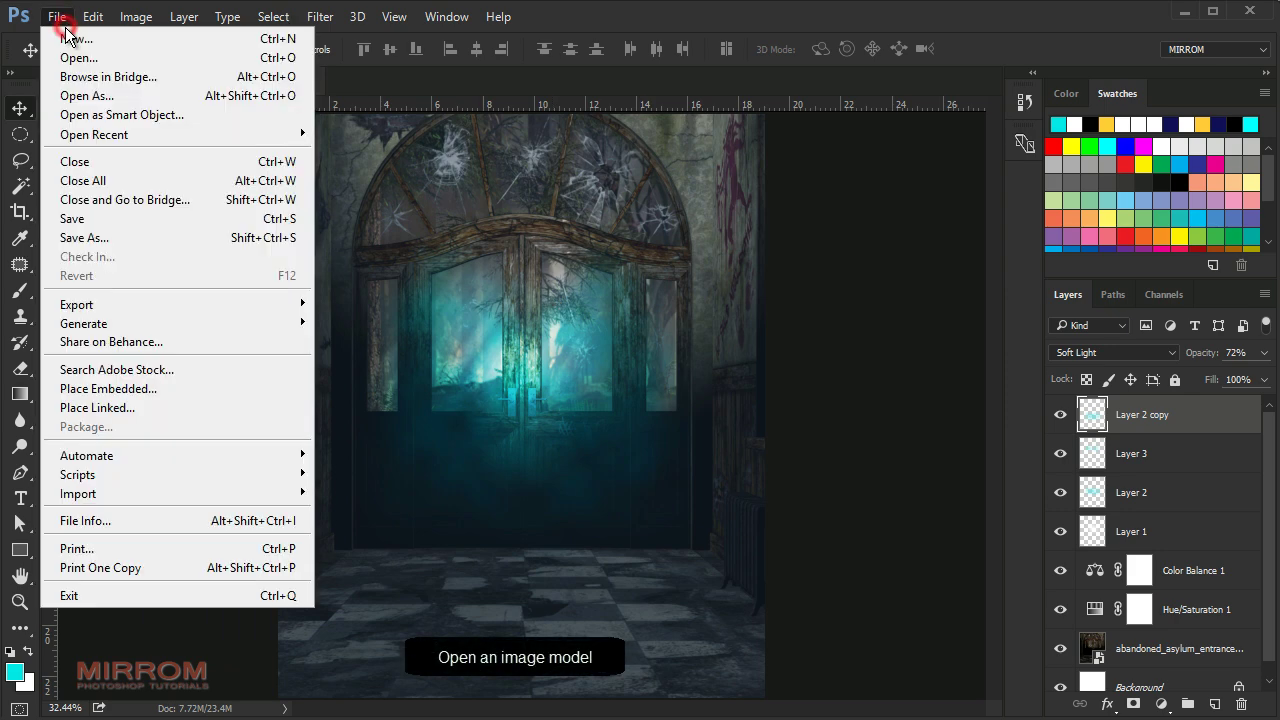
click(75, 57)
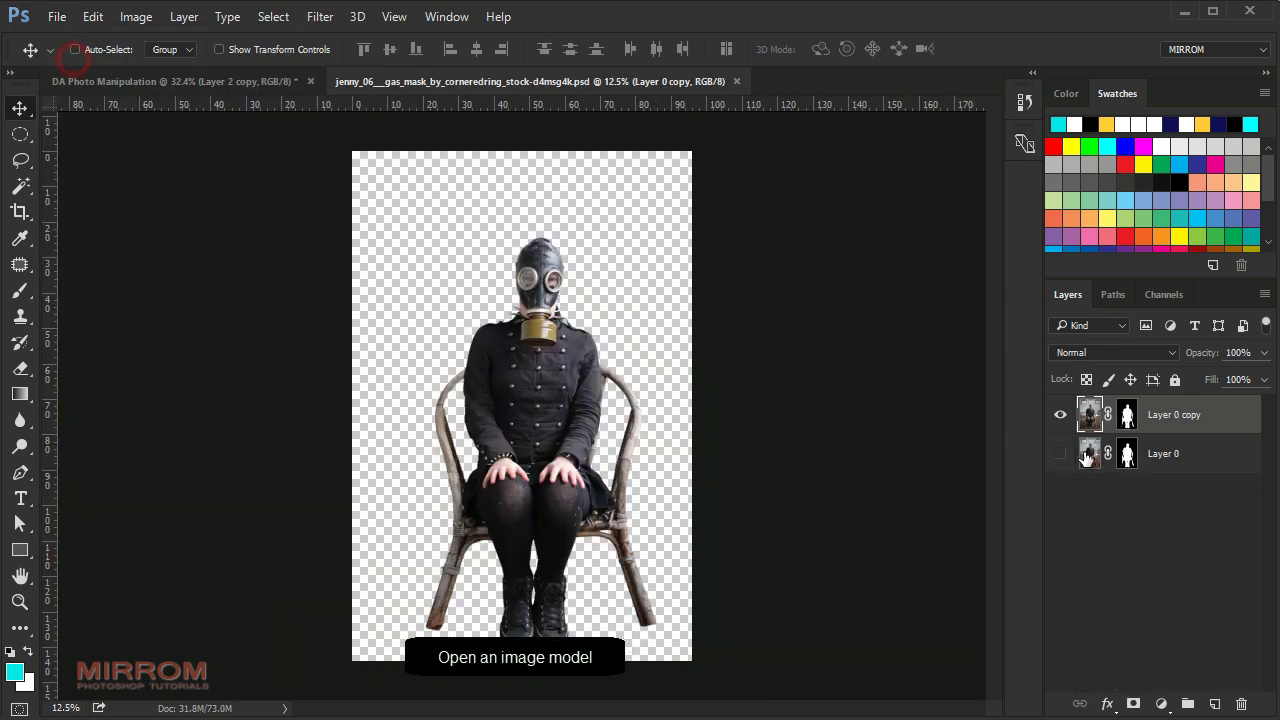
right_click(1125, 414)
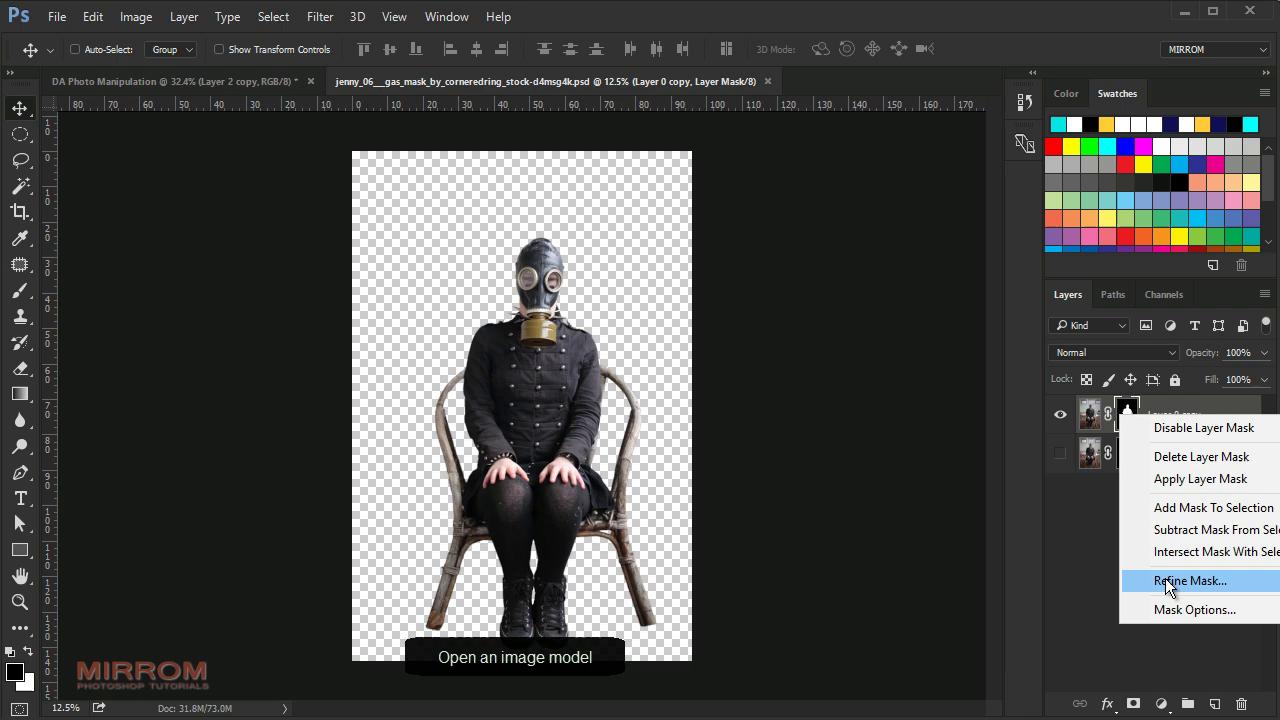
click(1130, 427)
ctrl+click(518, 327)
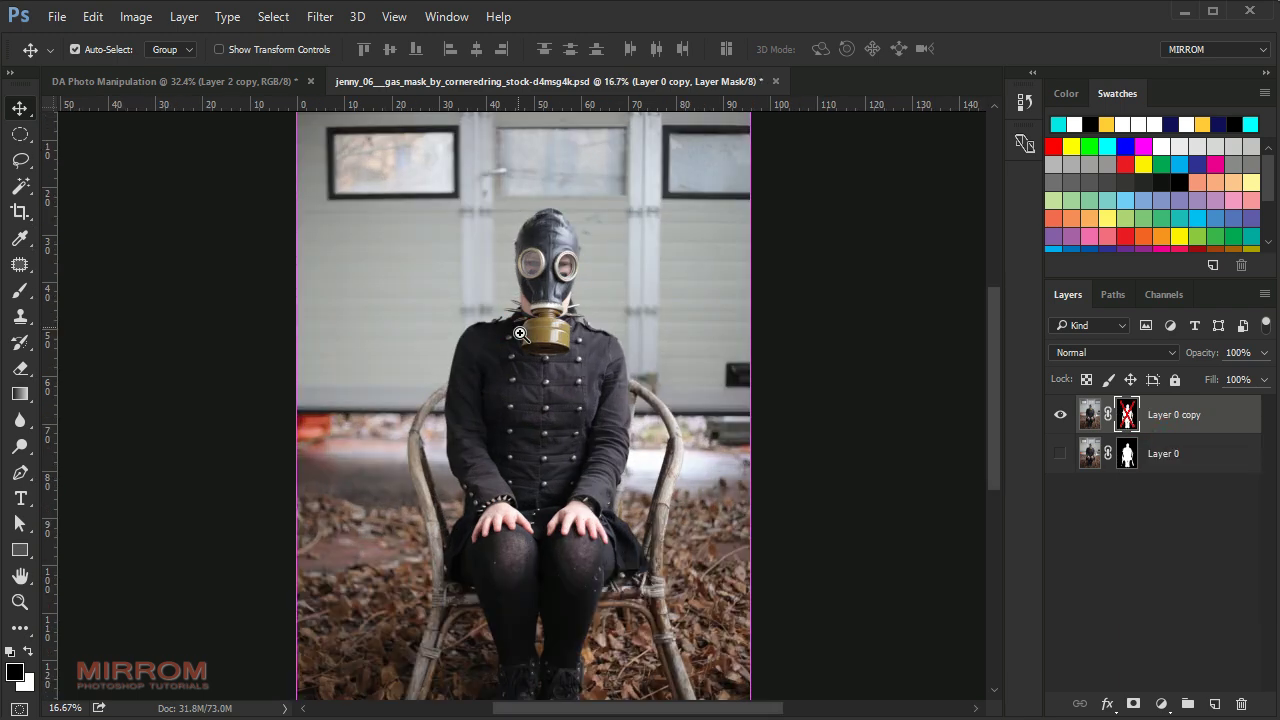
Re-enable the model's mask and refine it with Shift Edge -1.
right_click(1127, 414)
click(1134, 425)
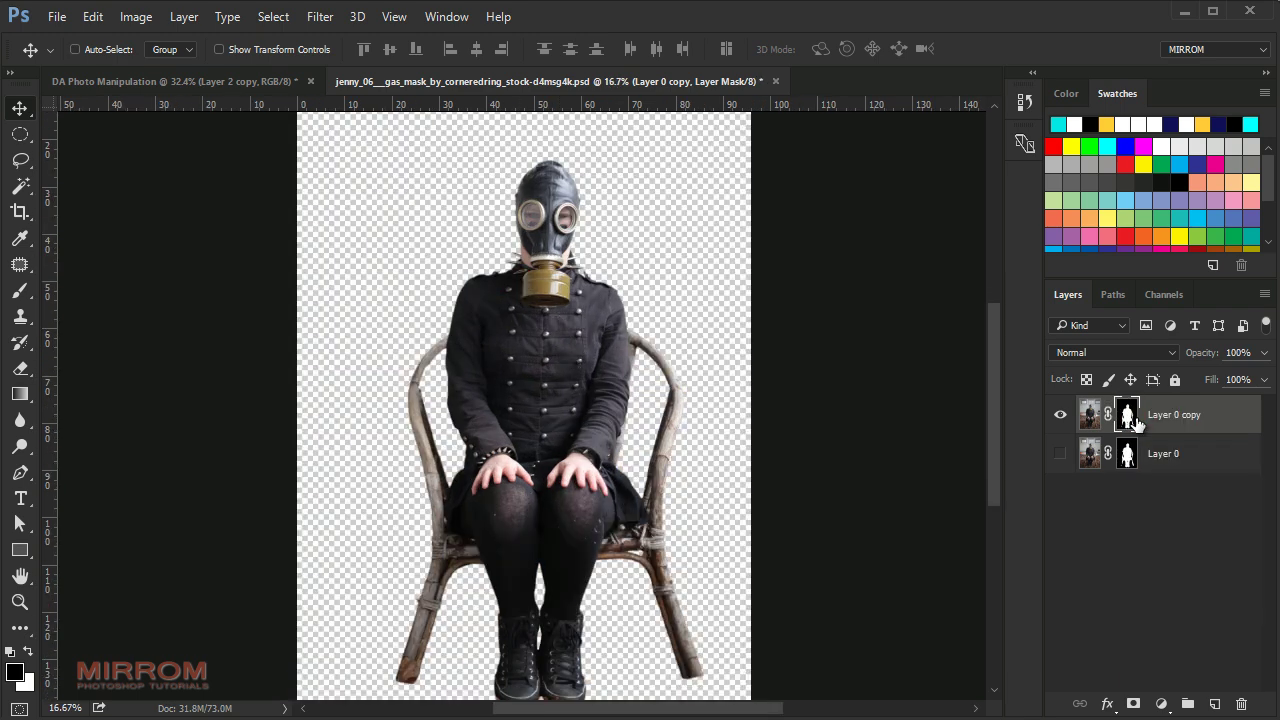
right_click(1128, 416)
click(1185, 579)
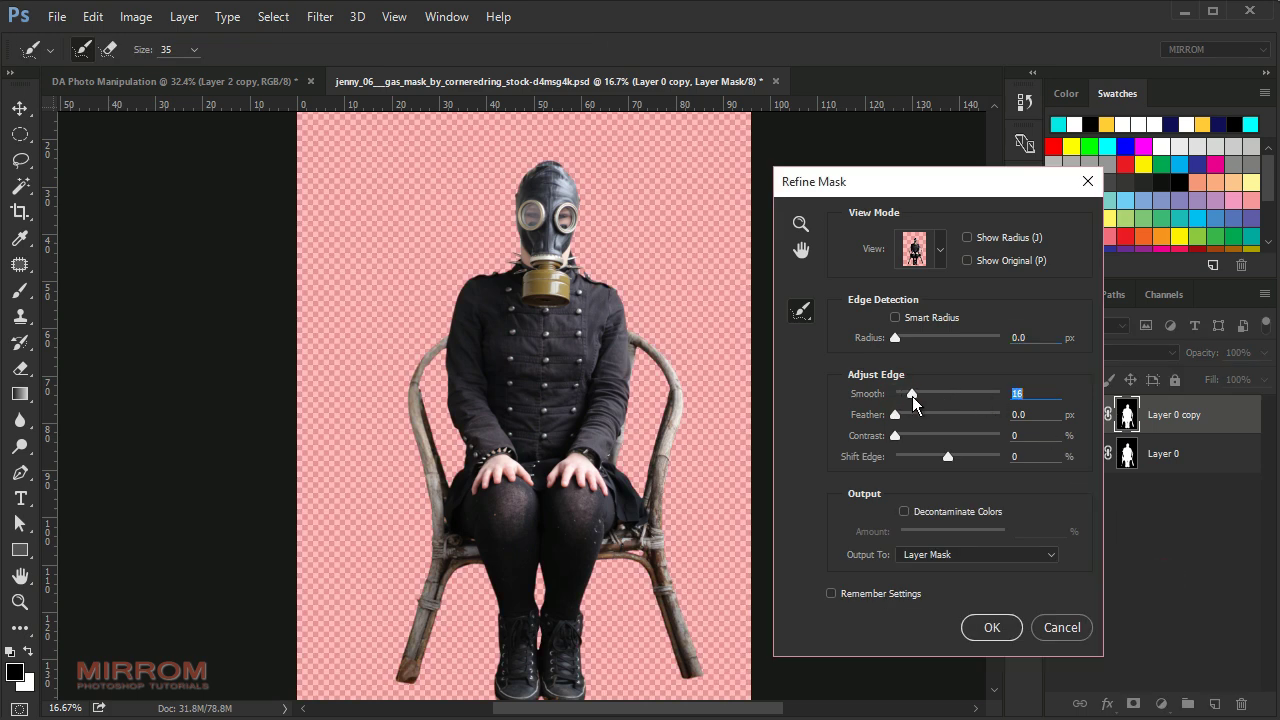
click(1040, 459)
key(Down)
click(991, 628)
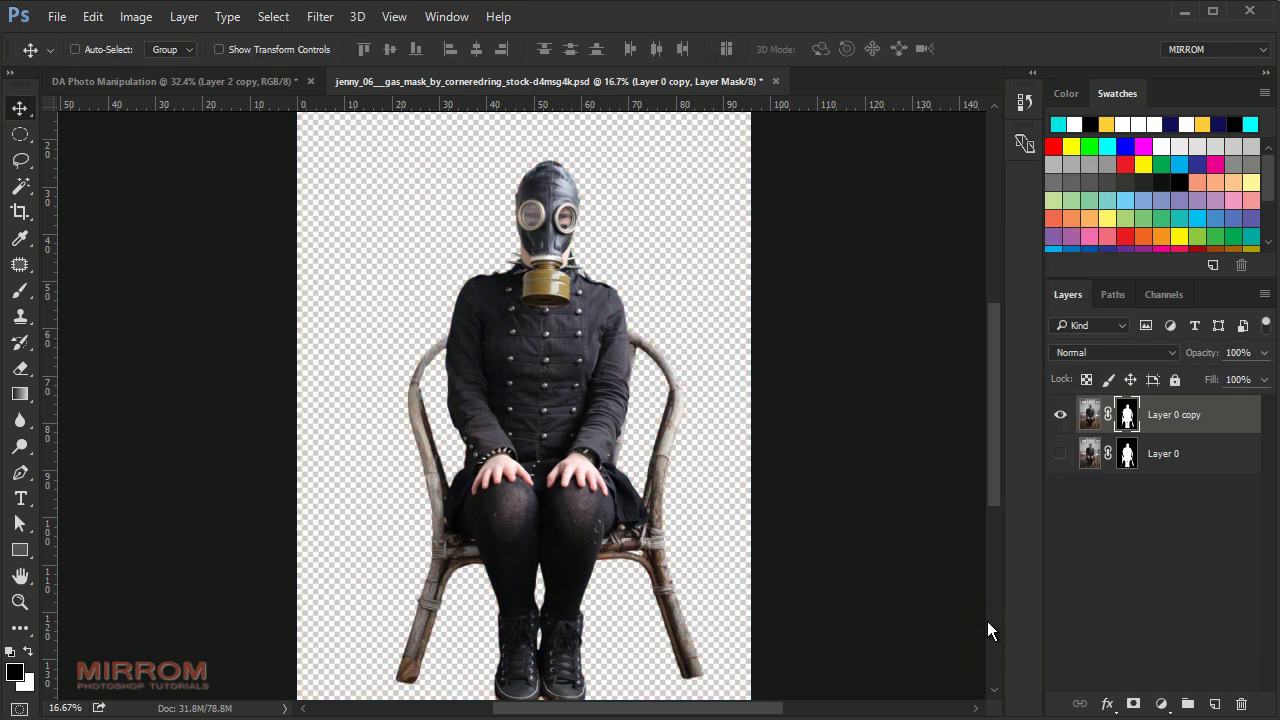
right_click(1127, 413)
Apply the mask and bring the model into DA Photo Manipulation, scaled to about a third.
click(1075, 394)
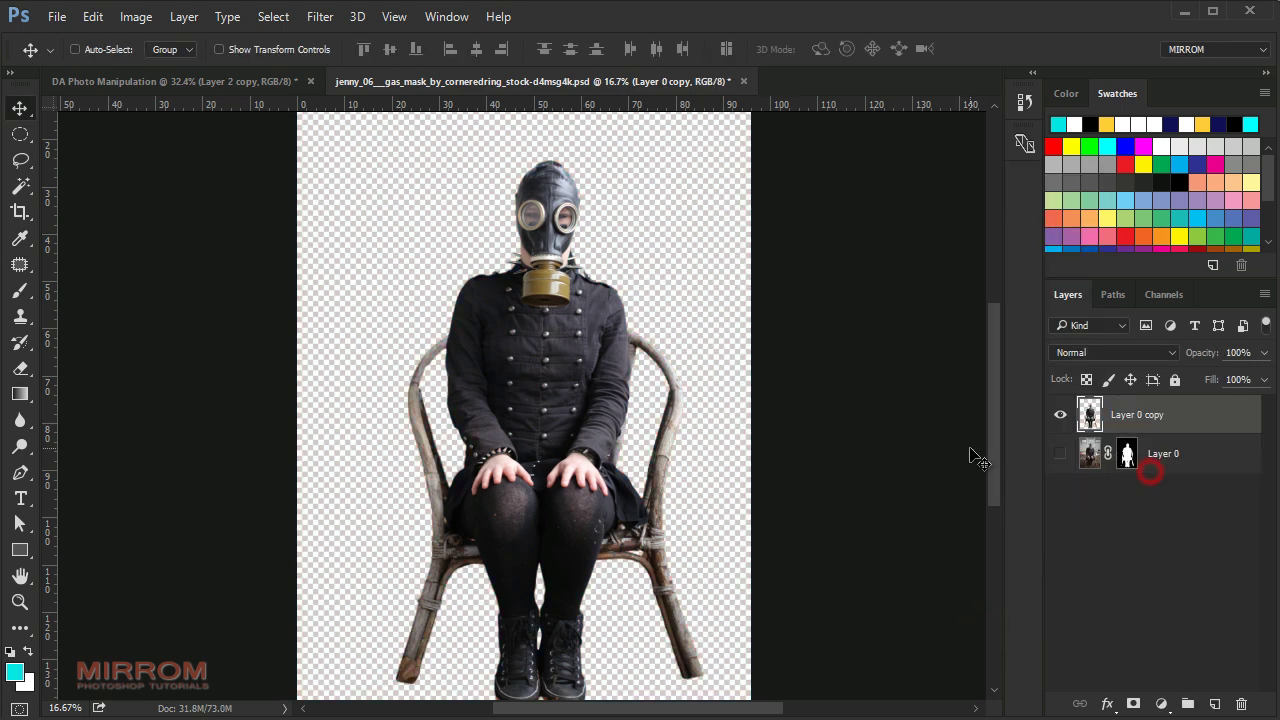
mouse_move(546, 297)
mouse_down()
mouse_move(268, 82)
mouse_move(490, 275)
mouse_up()
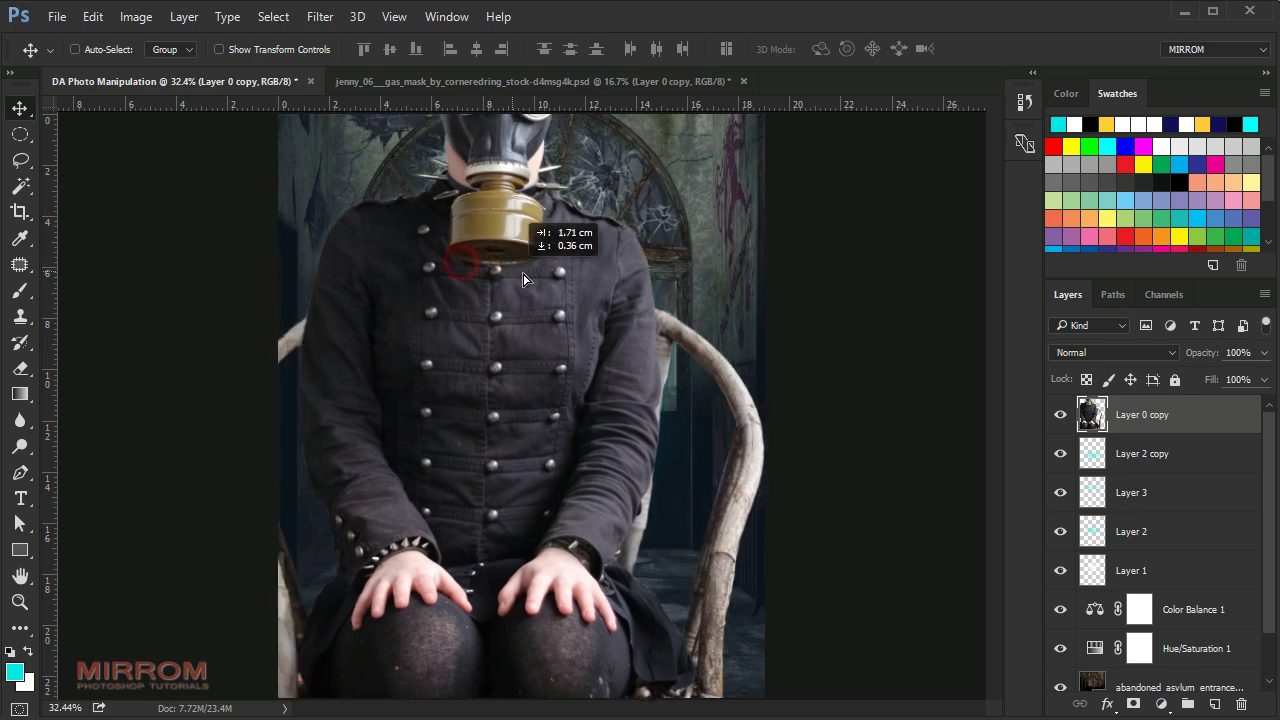
key(ctrl+t)
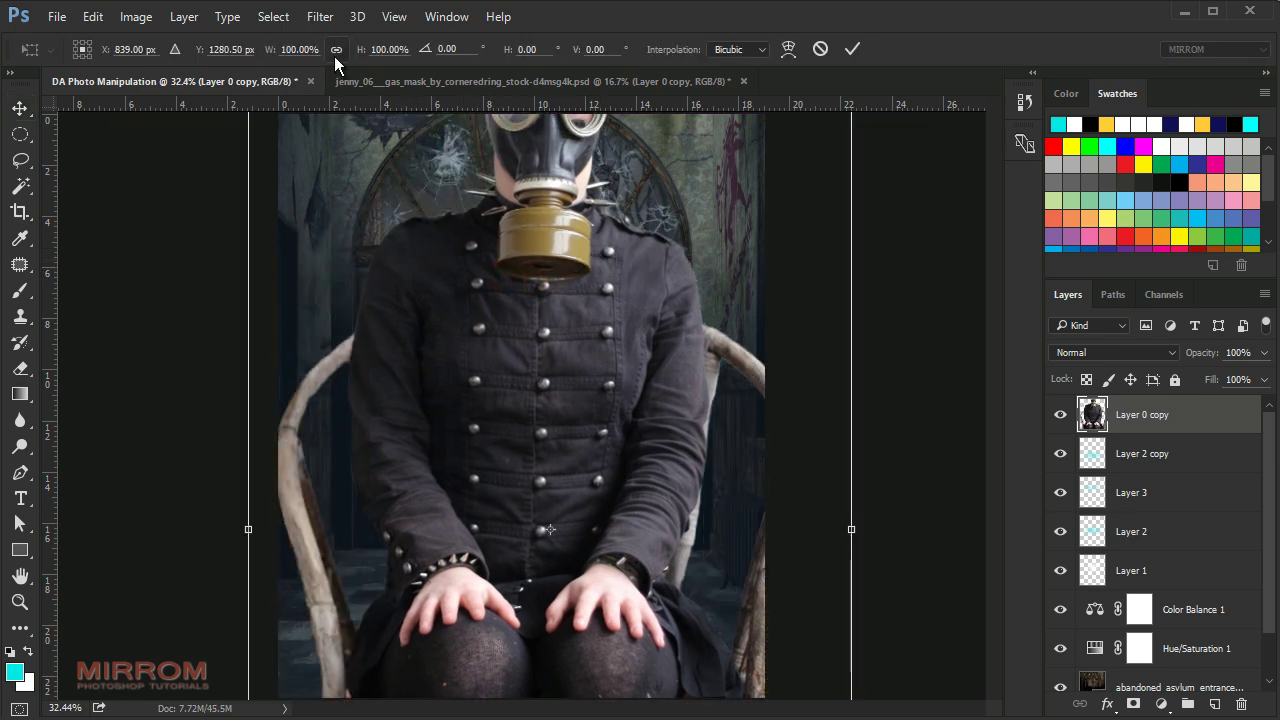
drag(268, 50, 206, 65)
drag(550, 420, 530, 331)
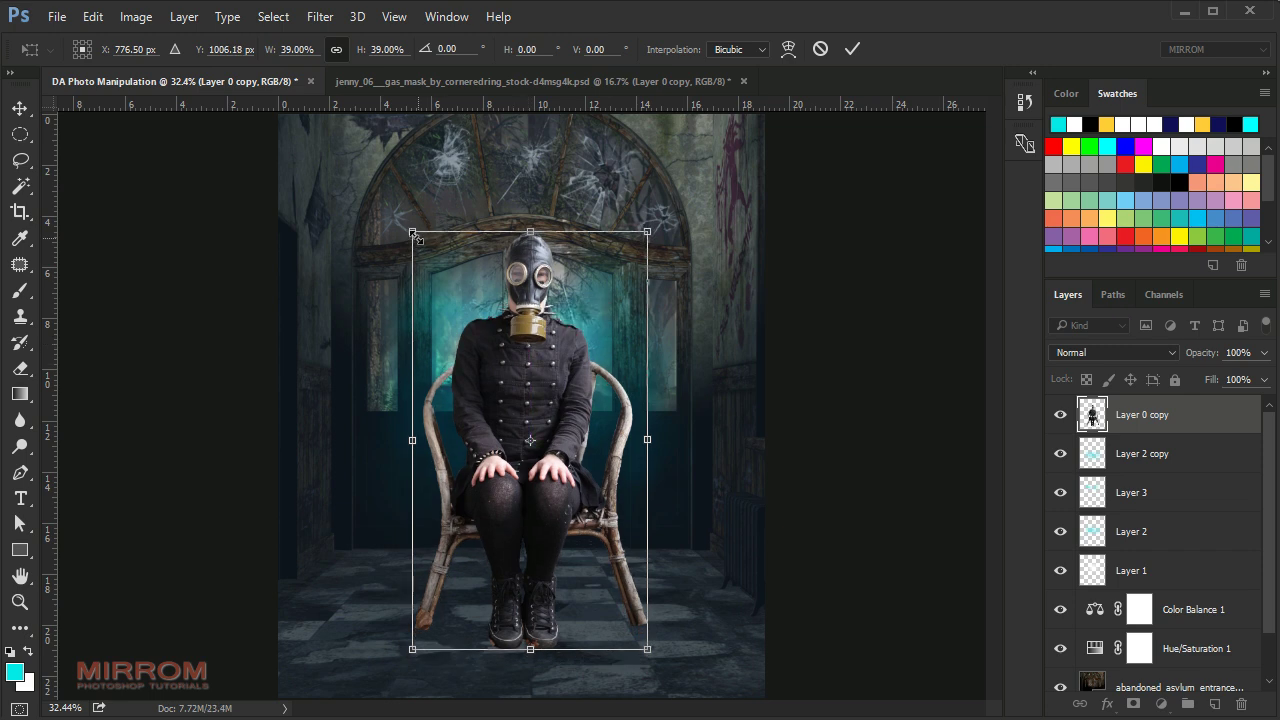
drag(414, 232, 445, 290)
drag(579, 354, 556, 368)
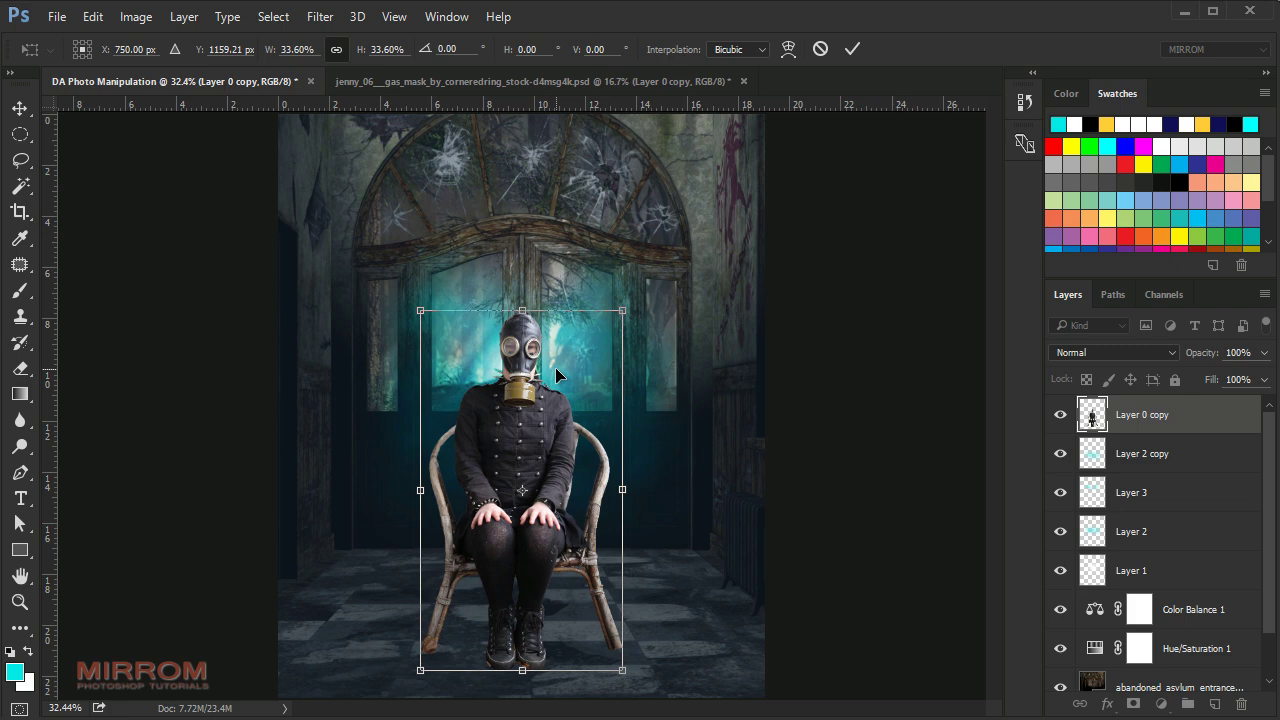
drag(522, 311, 516, 322)
key(Return)
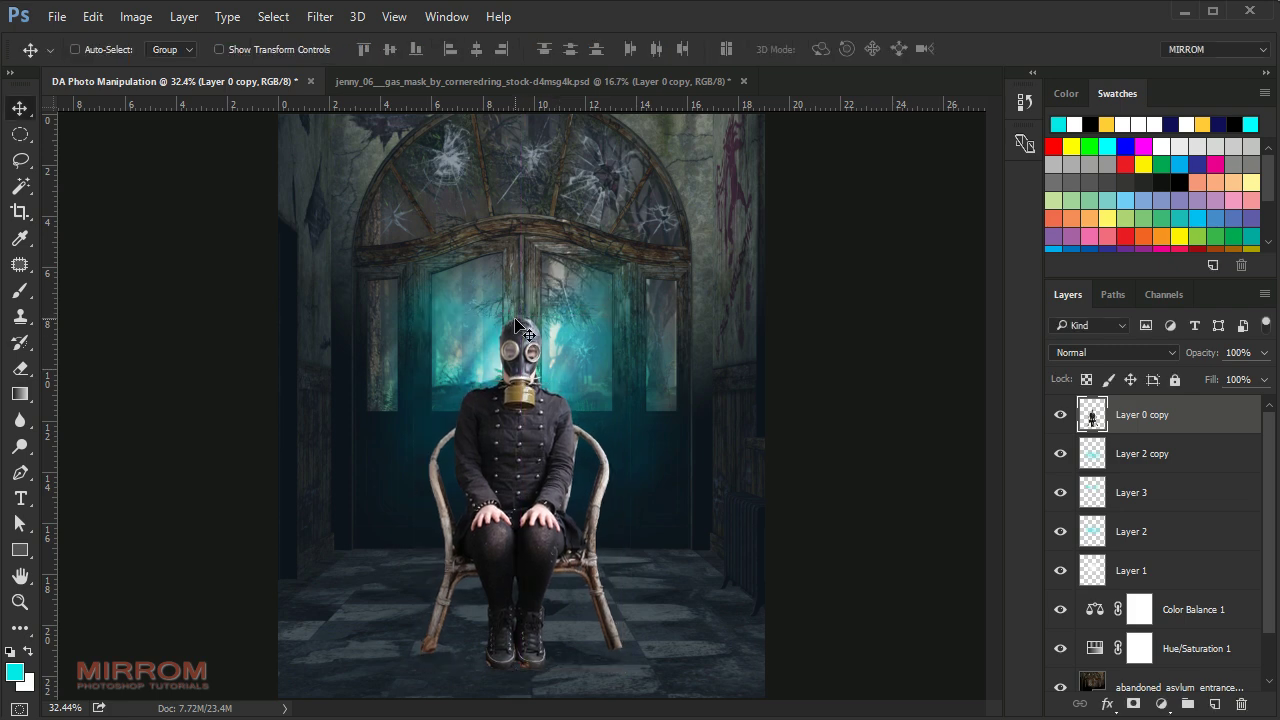
Nudge the model slightly upward and close the separate gas-mask document.
key(shift+Up)
key(shift+Up)
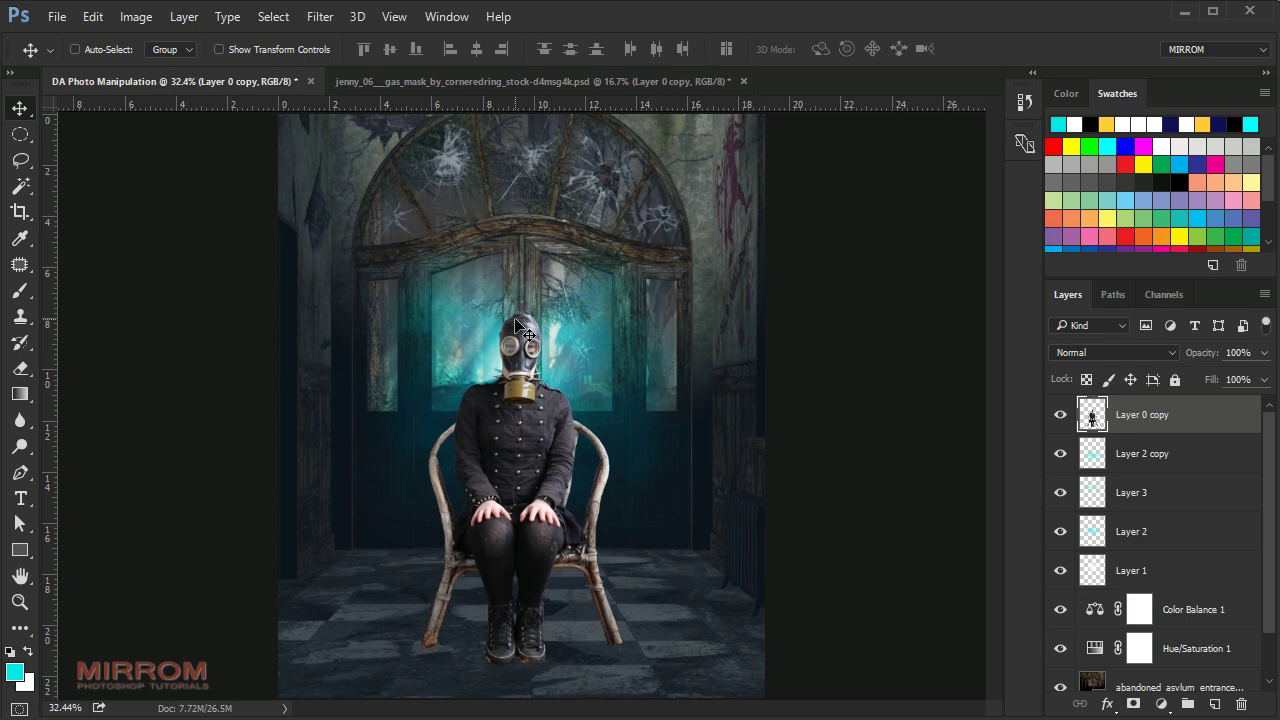
key(shift+Up)
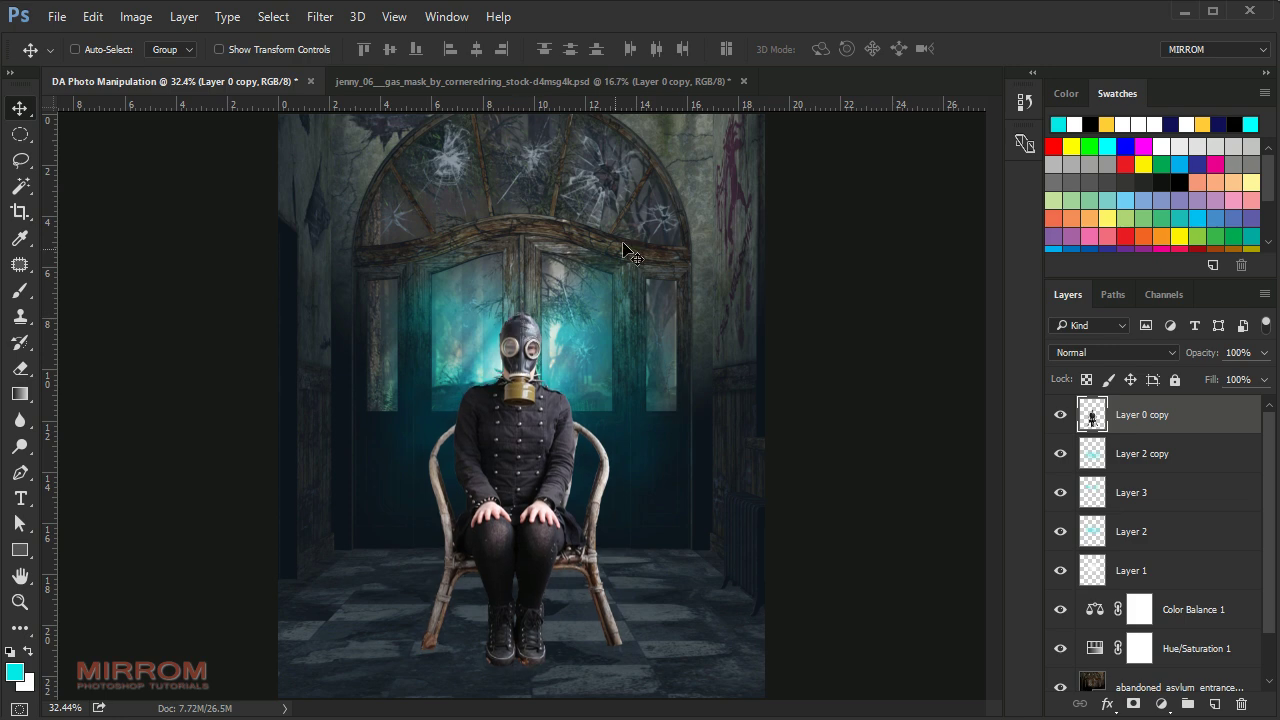
click(745, 81)
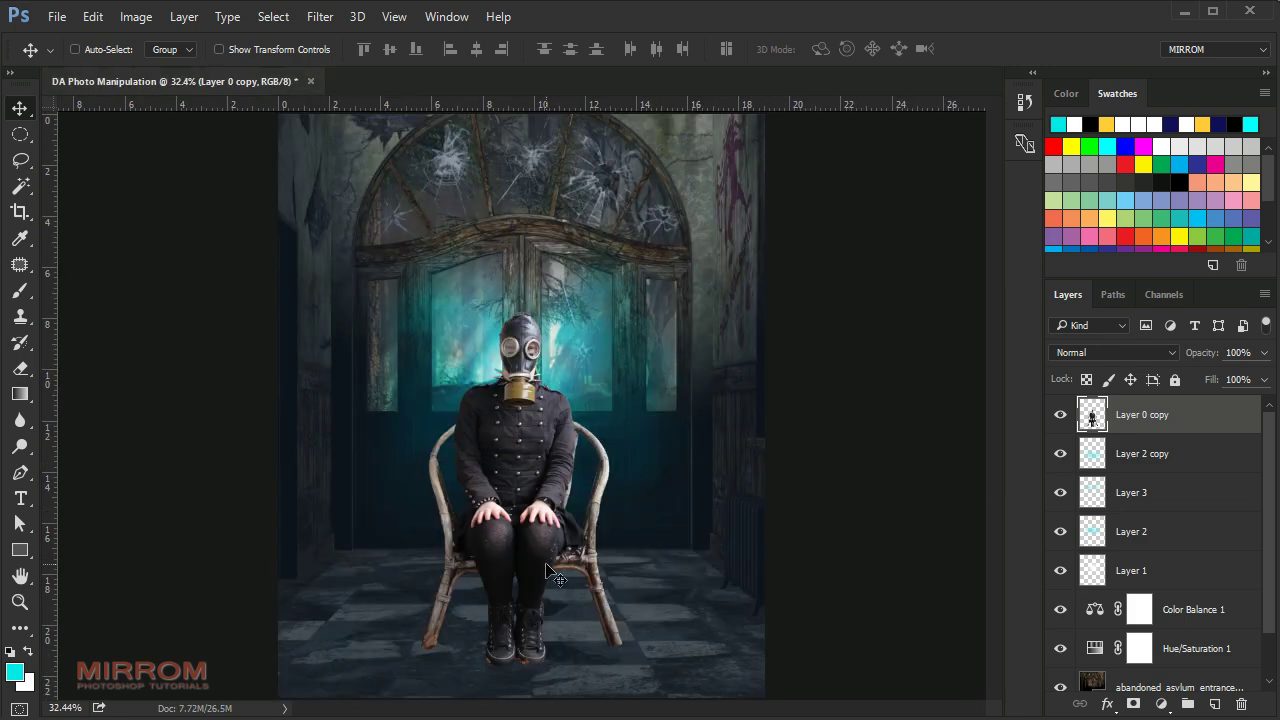
Zoom in on the chair legs and boots, and rename the model's layer to Model.
ctrl+click(563, 601)
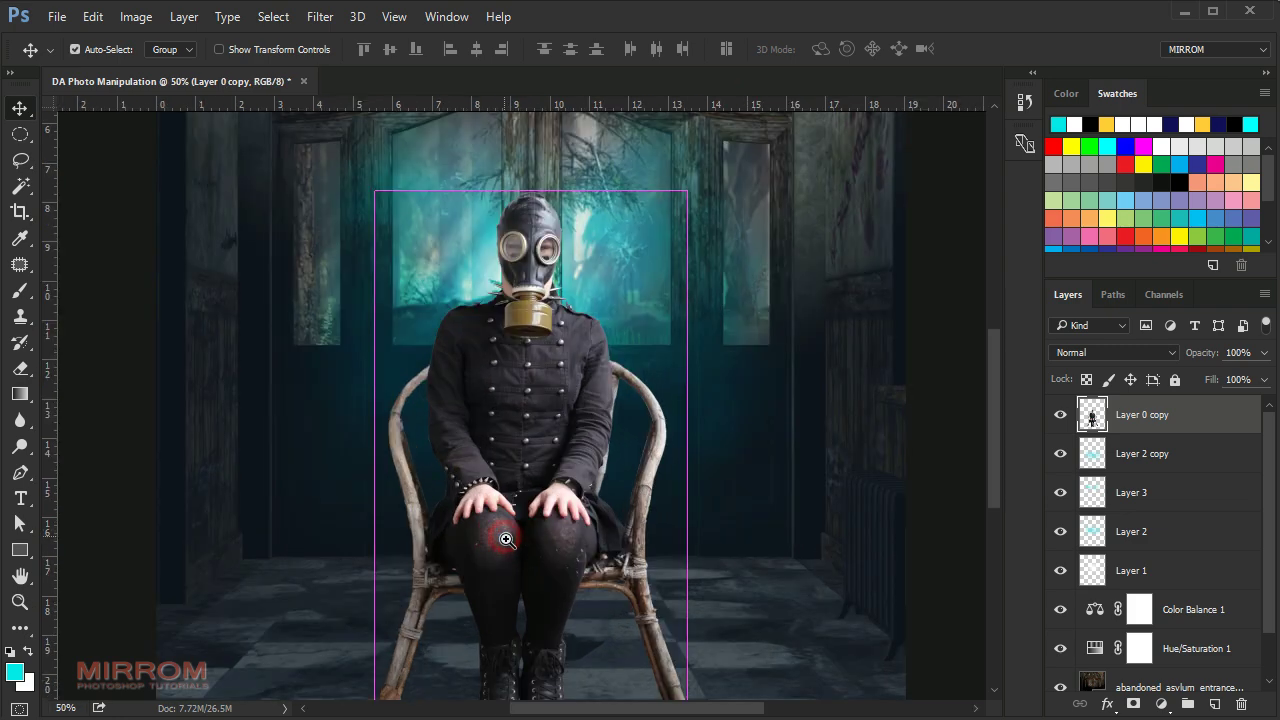
ctrl+click(479, 606)
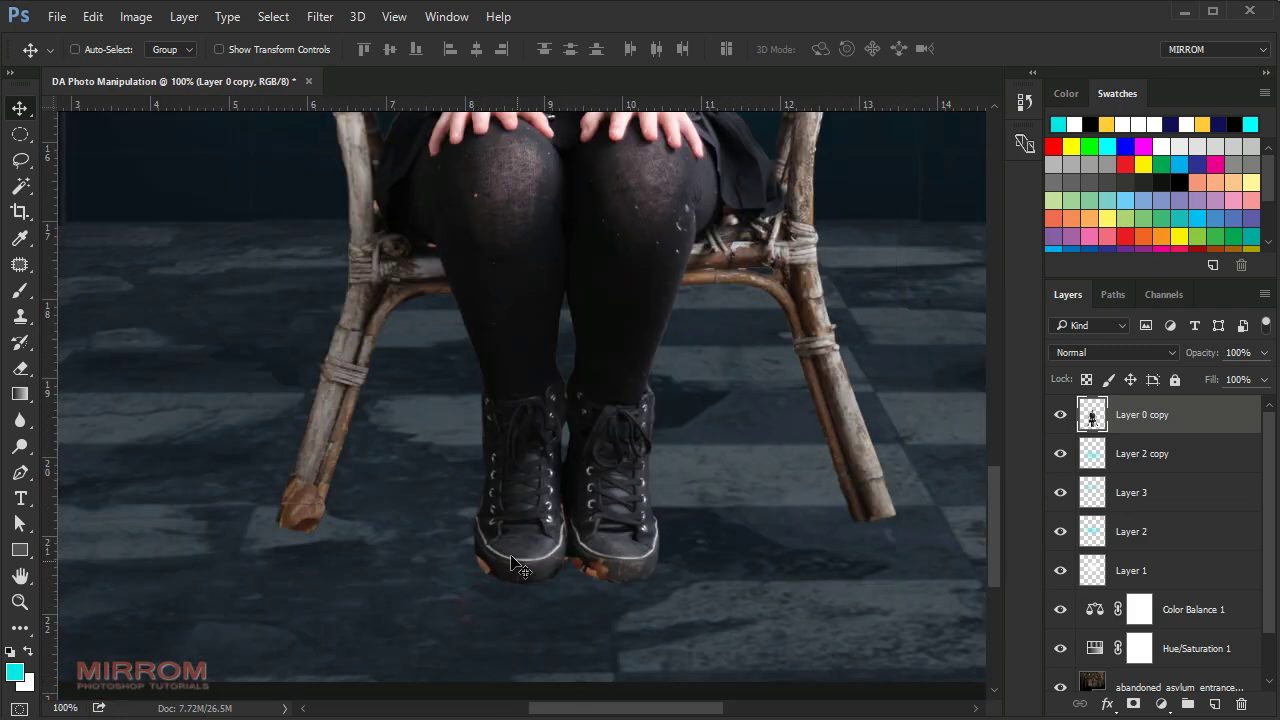
double_click(1141, 415)
text(l)
key(Return)
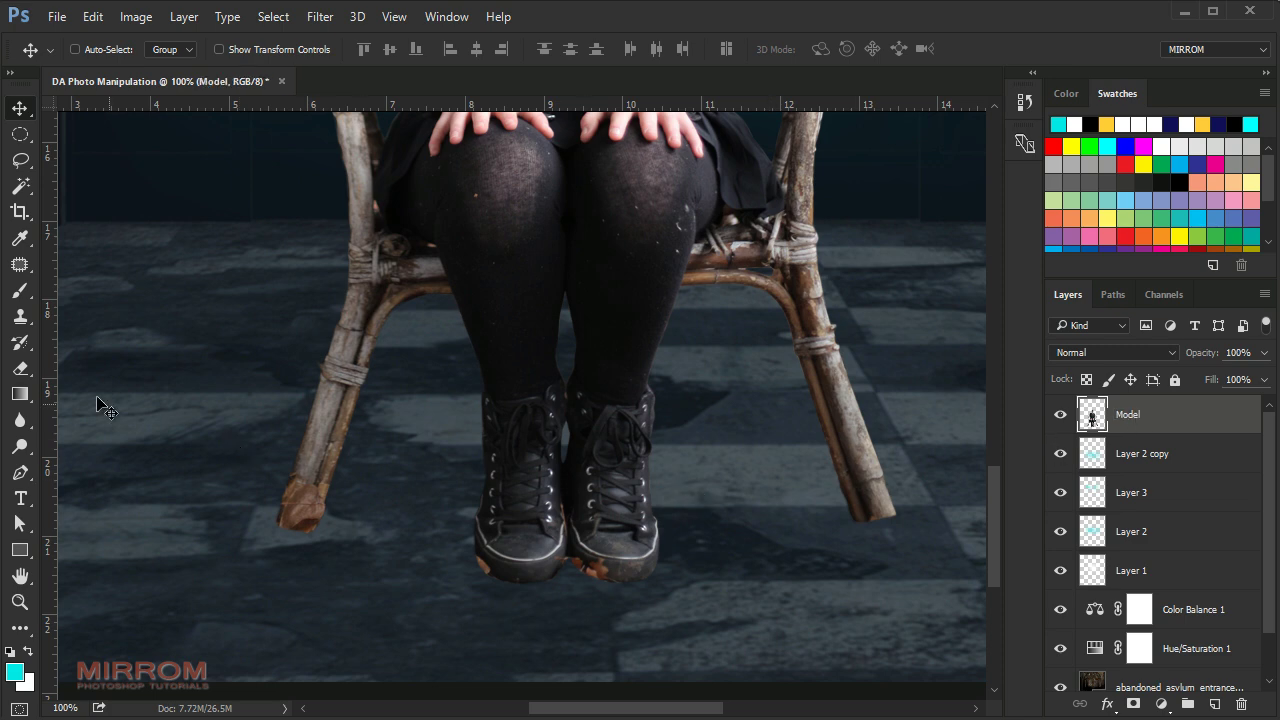
Patch the orange tip of the chair's left leg with wood texture from above.
right_click(20, 264)
click(112, 299)
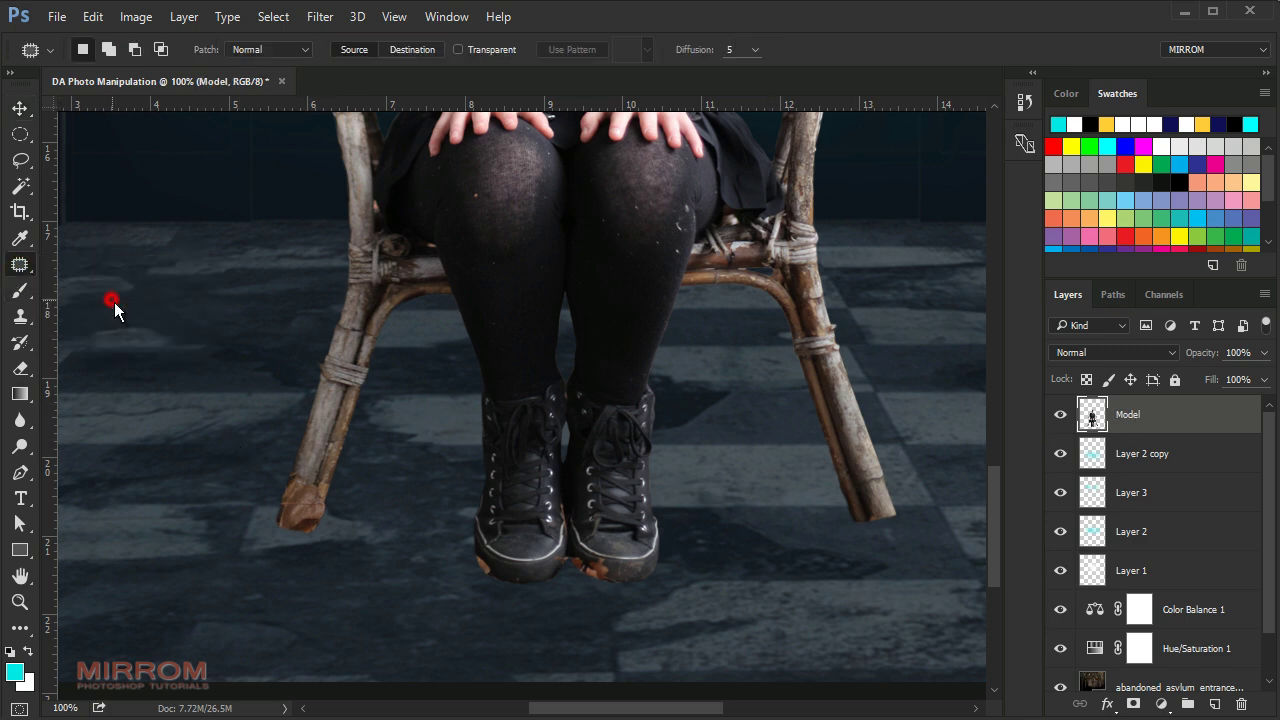
scroll(309, 535, up, 1)
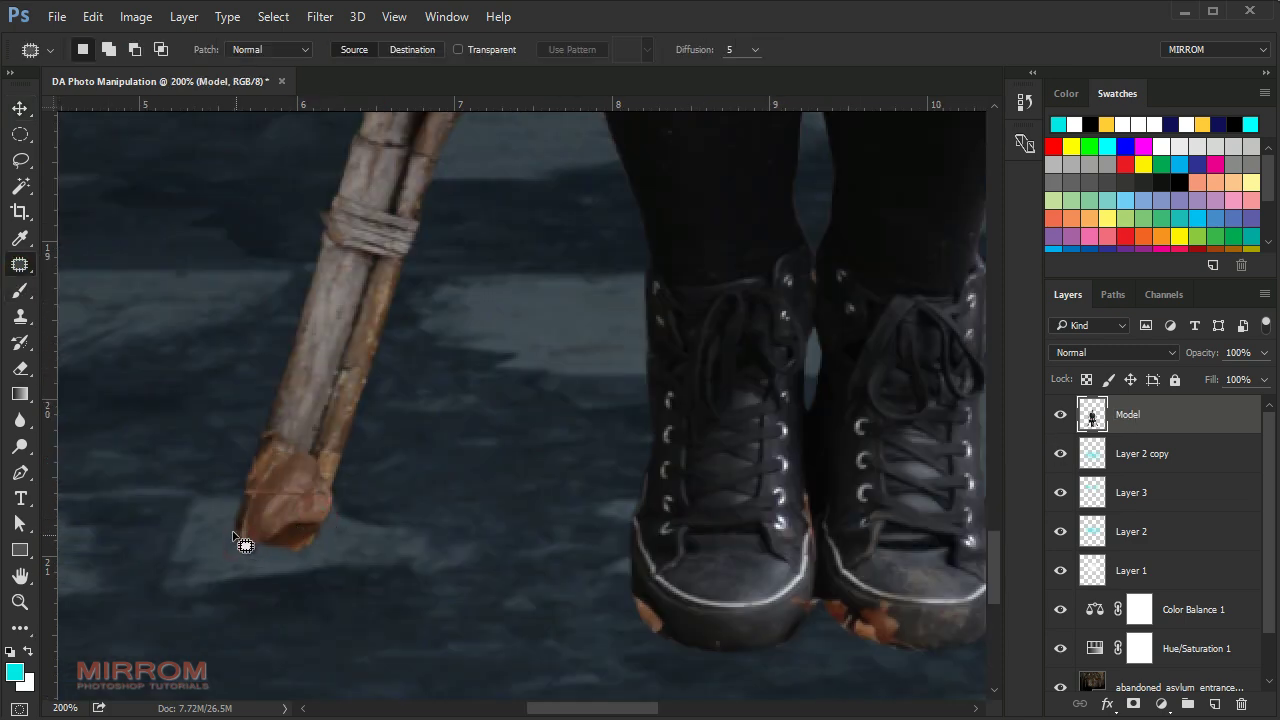
drag(234, 533, 292, 444)
drag(303, 484, 336, 362)
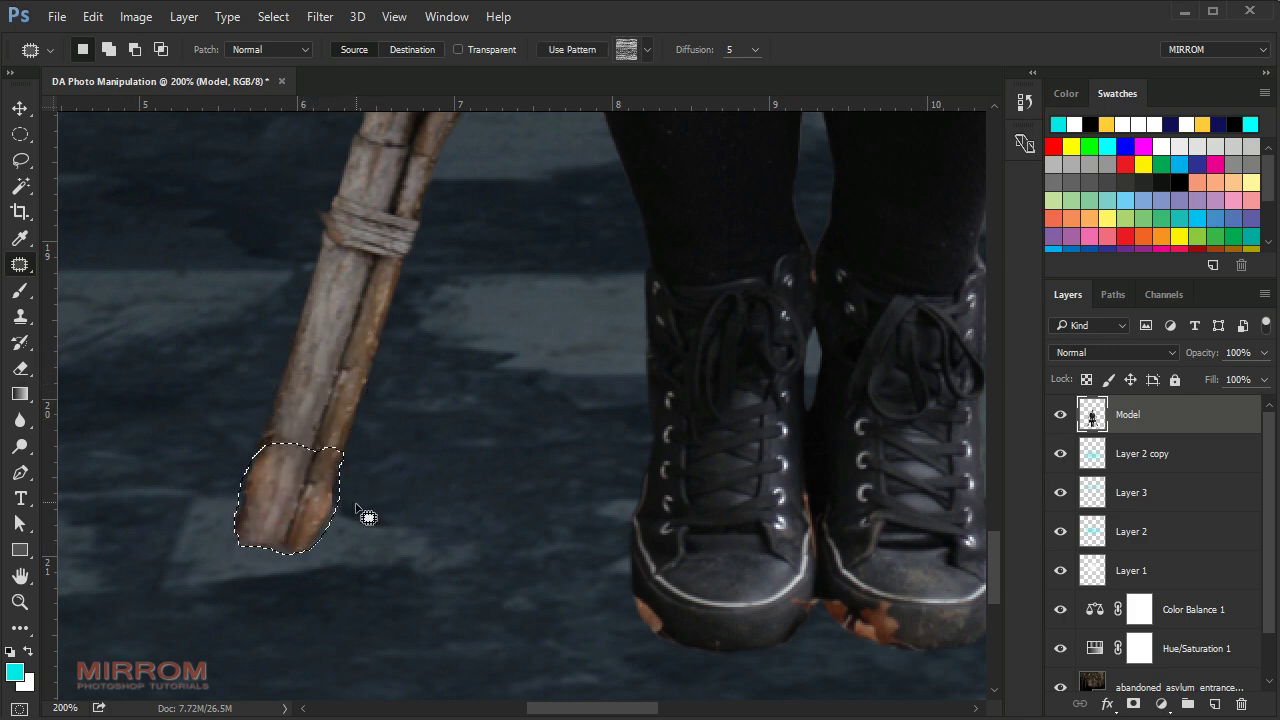
key(ctrl+d)
scroll(603, 714, right, 3)
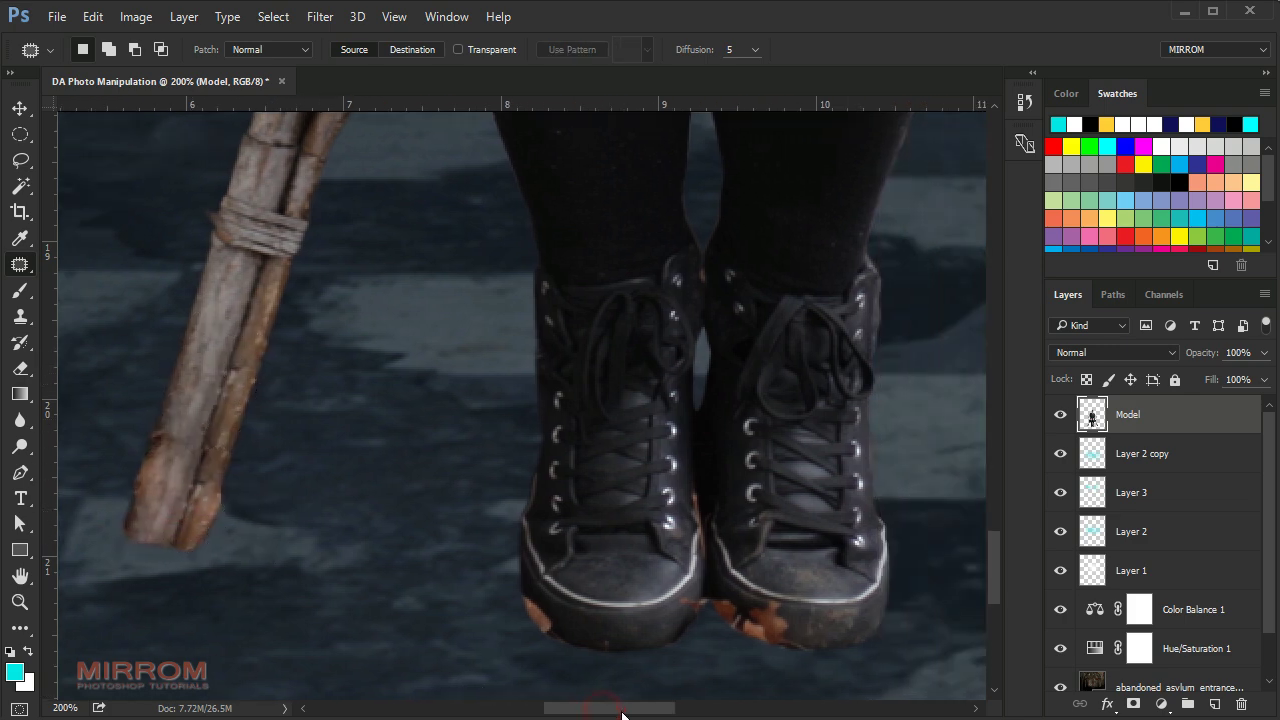
scroll(514, 643, right, 3)
Clone texture over the orange spots on both boot soles.
click(20, 316)
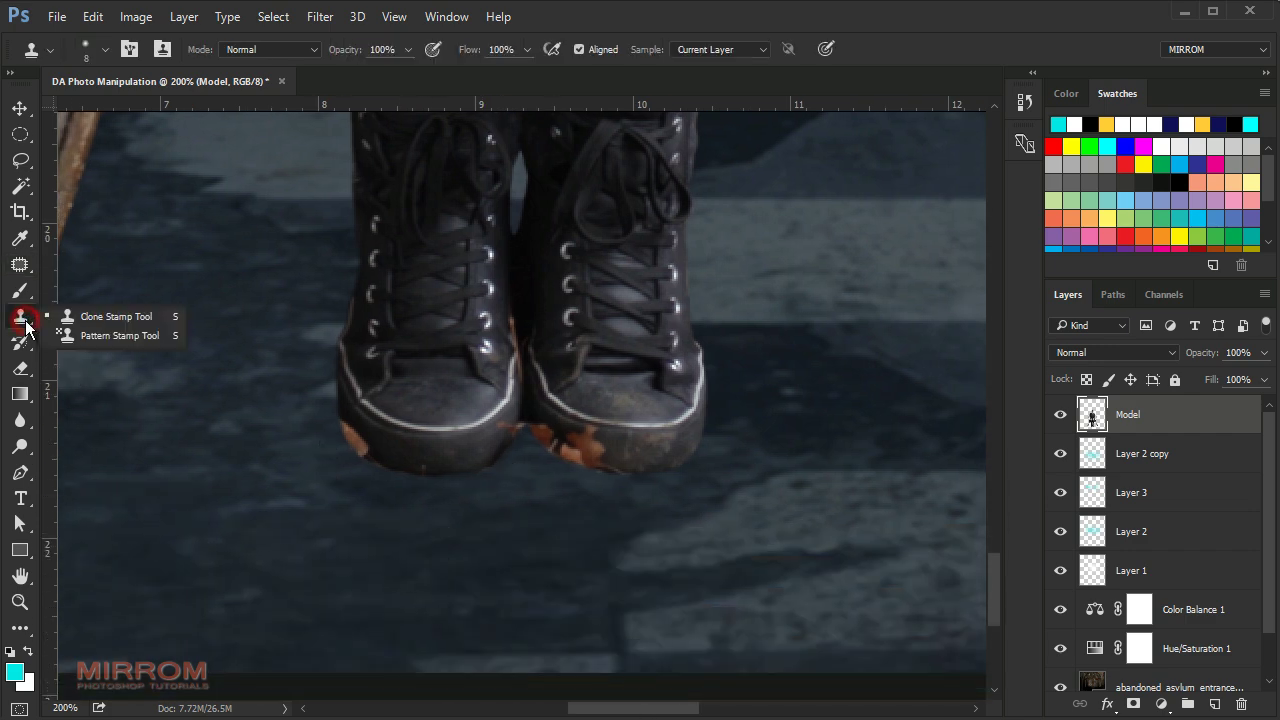
click(114, 311)
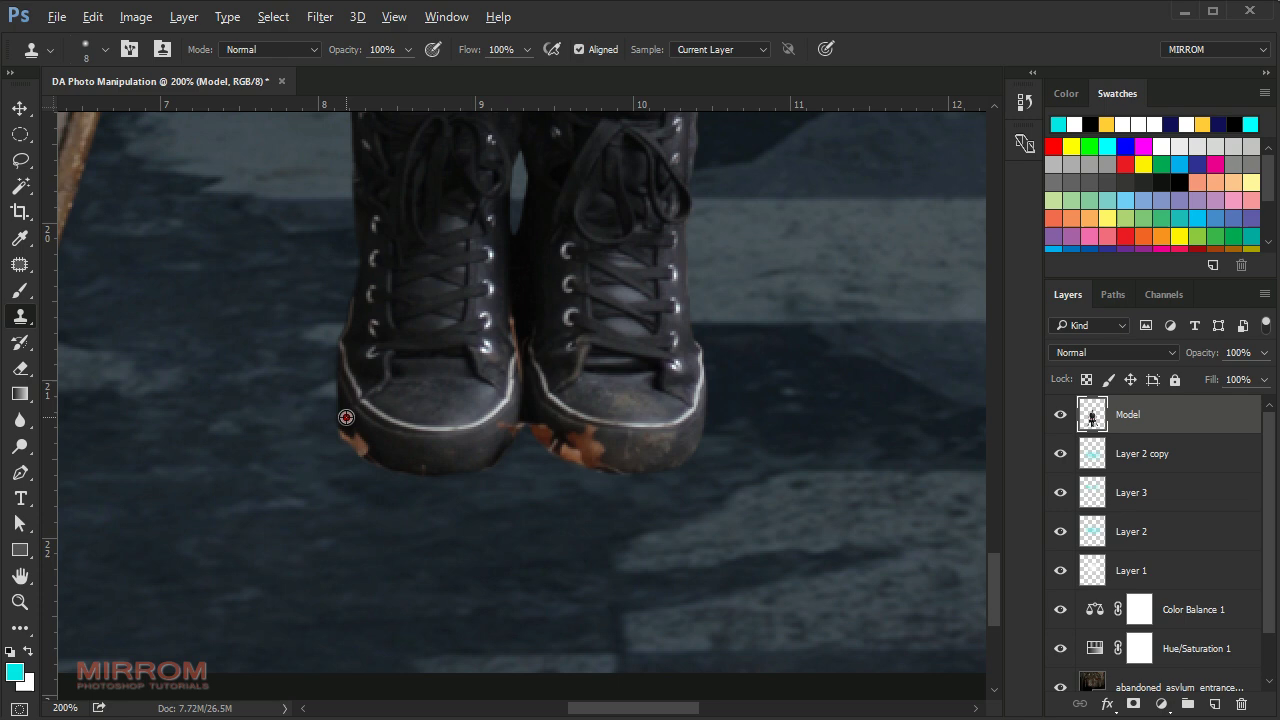
alt+click(346, 417)
drag(371, 453, 385, 450)
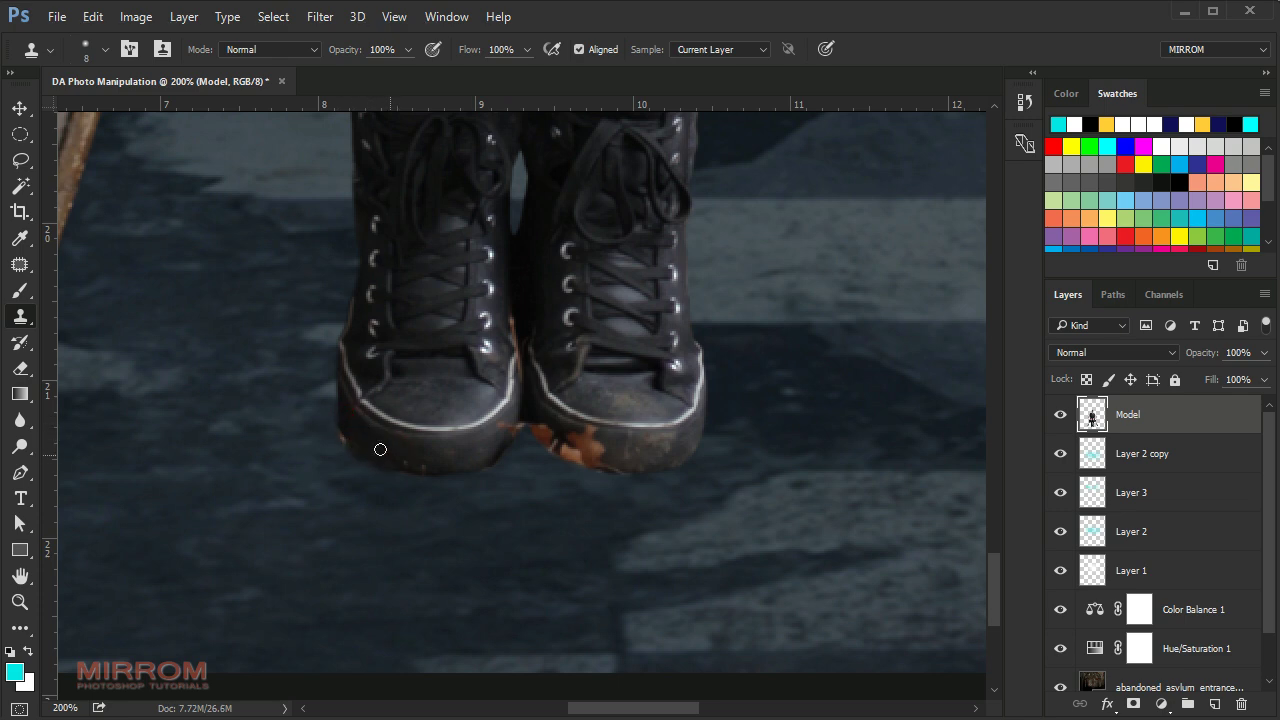
key(bracketright)
key(bracketright)
key(bracketright)
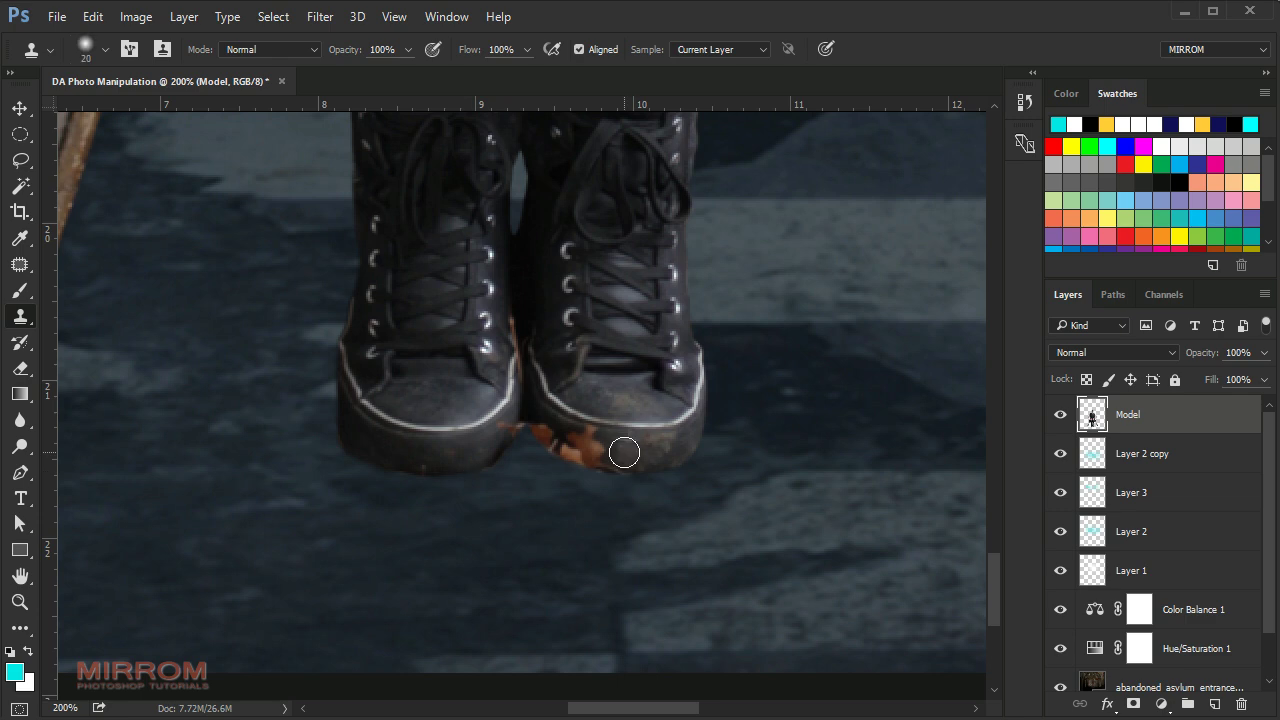
mouse_move(623, 449)
mouse_down()
mouse_move(571, 451)
mouse_move(585, 456)
mouse_up()
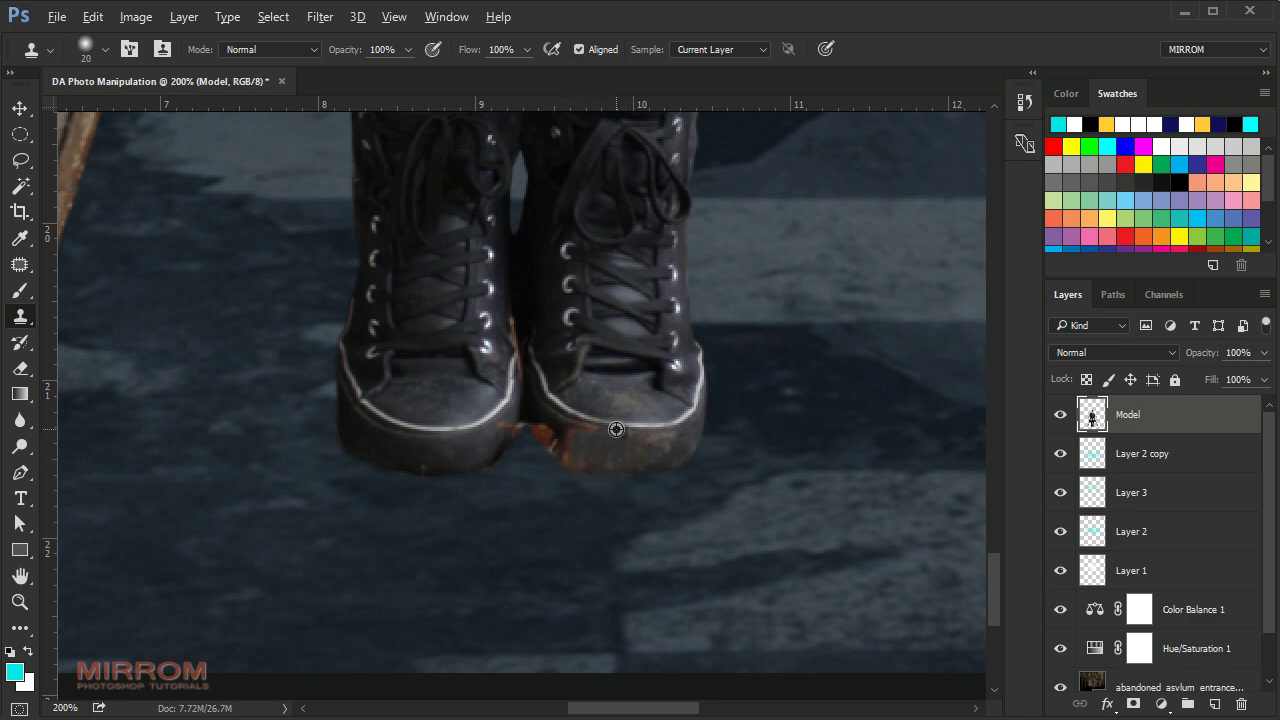
Retouch the right shoe's sole with cloned texture using a 20 px brush.
key(bracketleft)
key(bracketleft)
key(bracketleft)
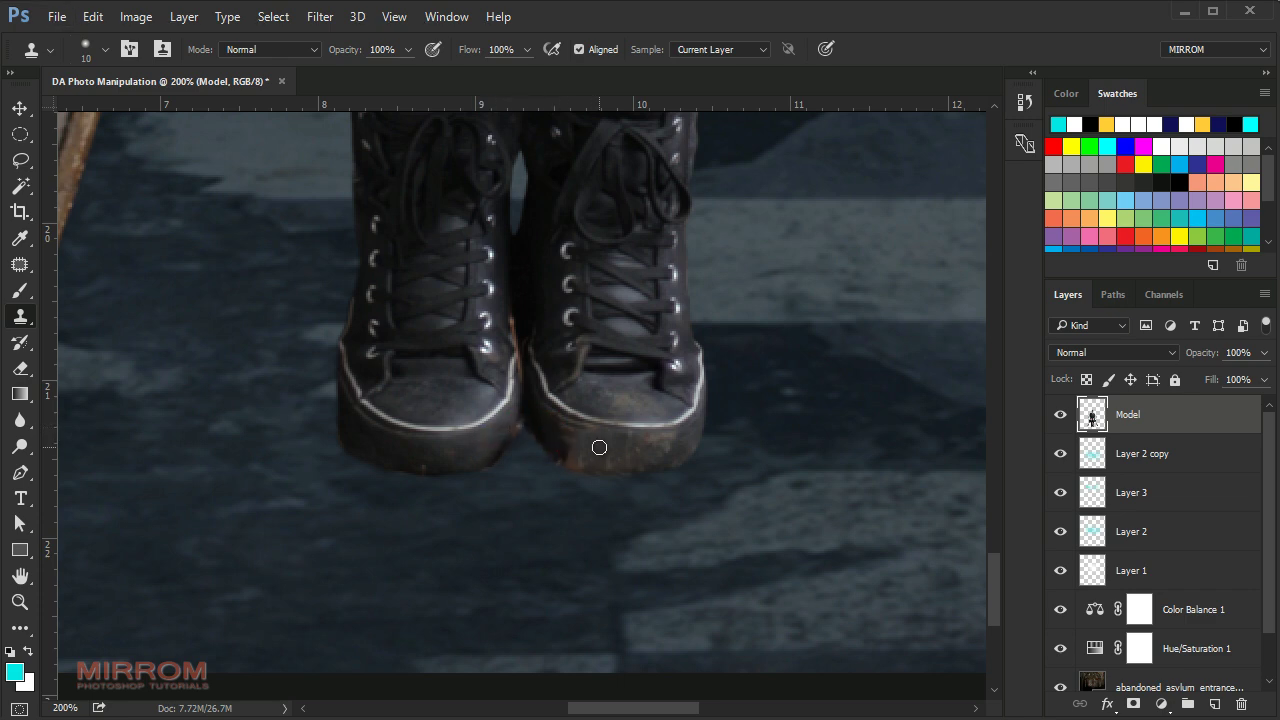
drag(585, 455, 590, 435)
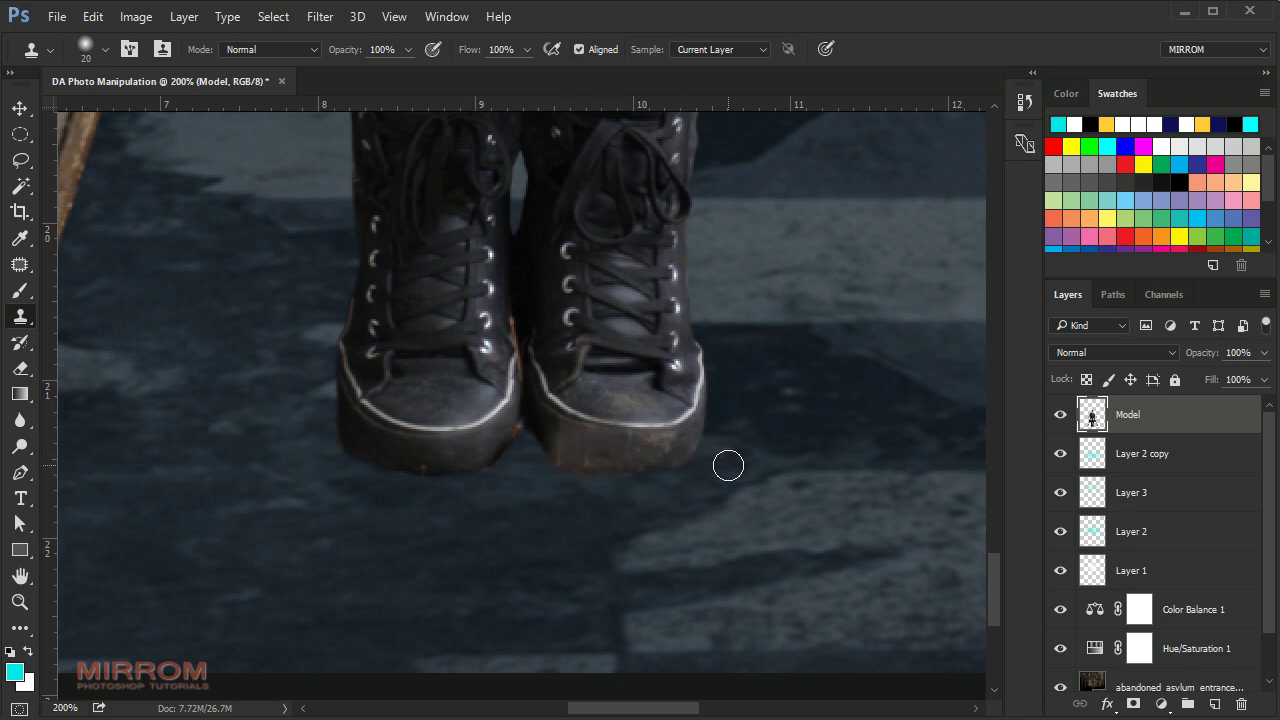
key(bracketleft)
key(bracketright)
key(bracketright)
key(bracketright)
alt+click(565, 435)
scroll(657, 414, up, 3)
scroll(640, 500, right, 5)
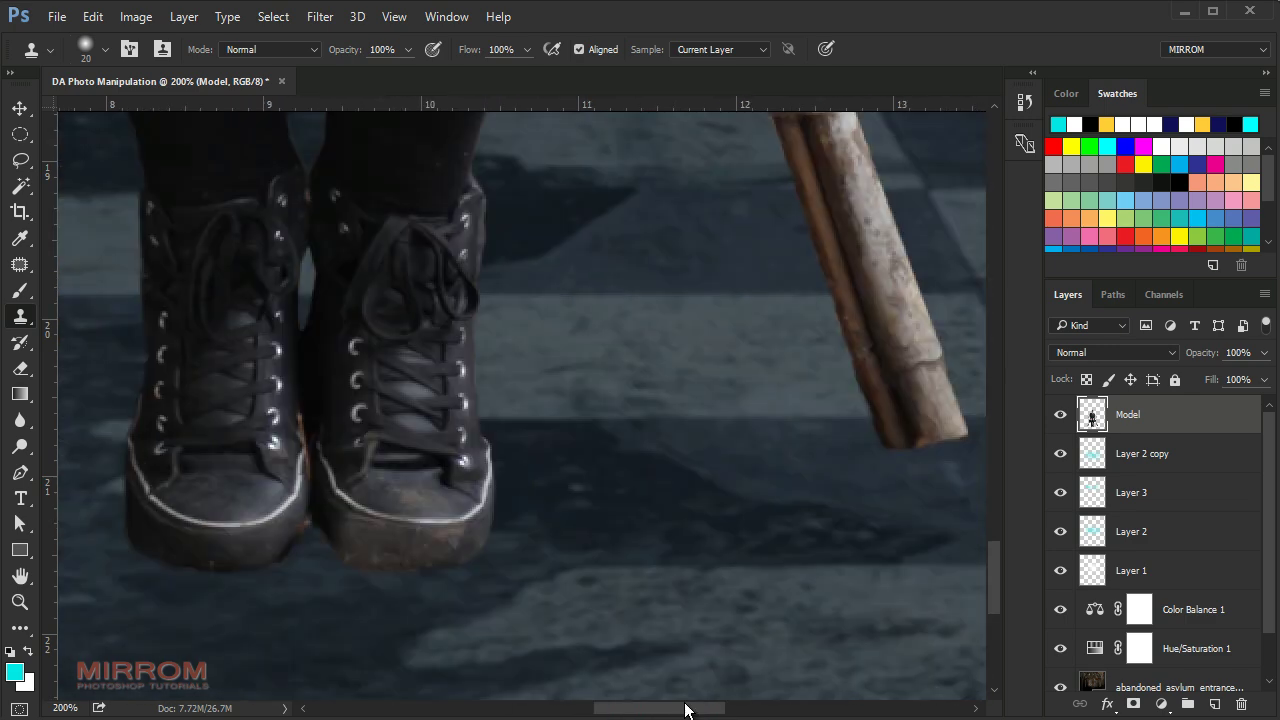
scroll(626, 580, left, 5)
Fit the whole image in the window and switch to the Move tool.
key(ctrl+0)
key(v)
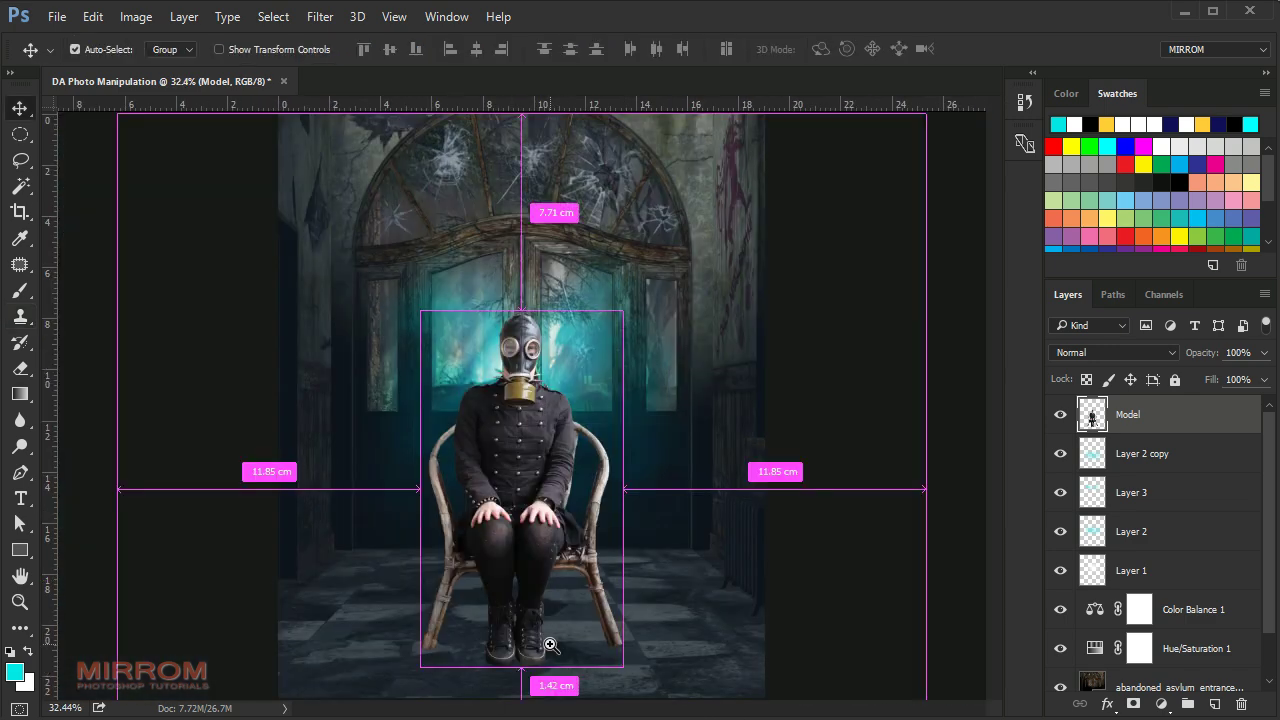
scroll(543, 643, up, 2)
scroll(600, 650, down, 1)
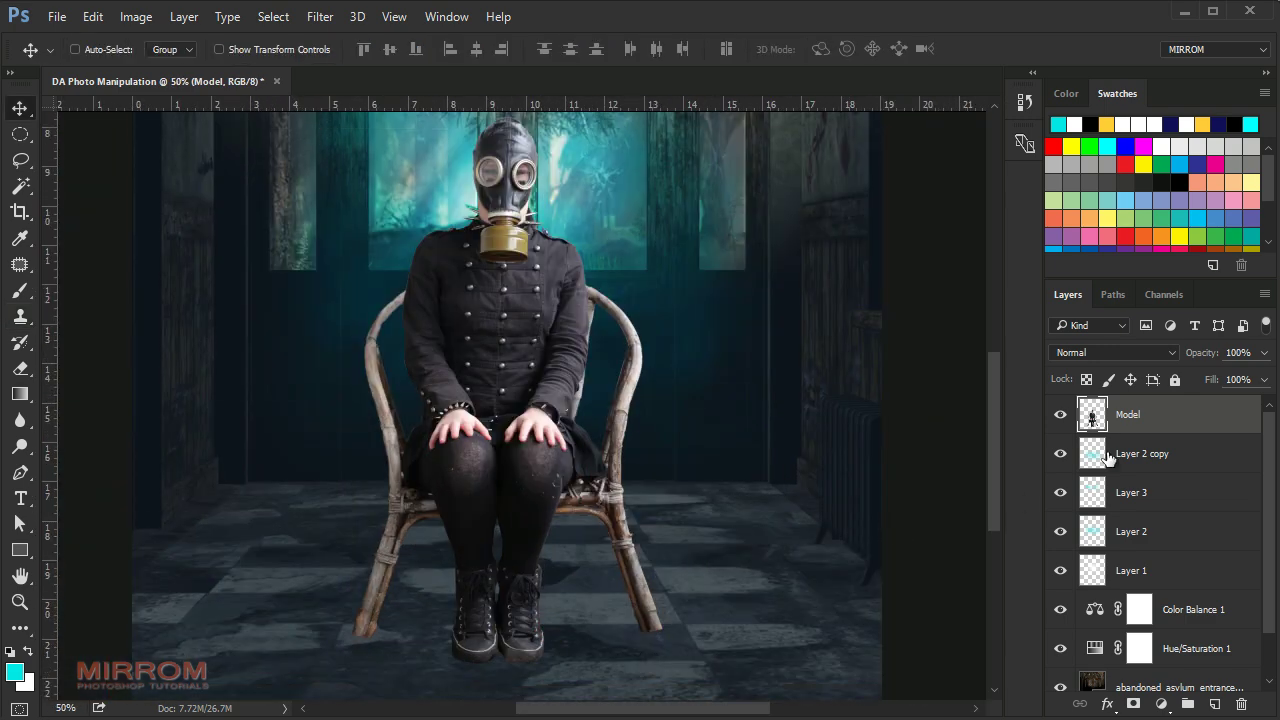
scroll(518, 650, up, 1)
scroll(518, 650, up, 1)
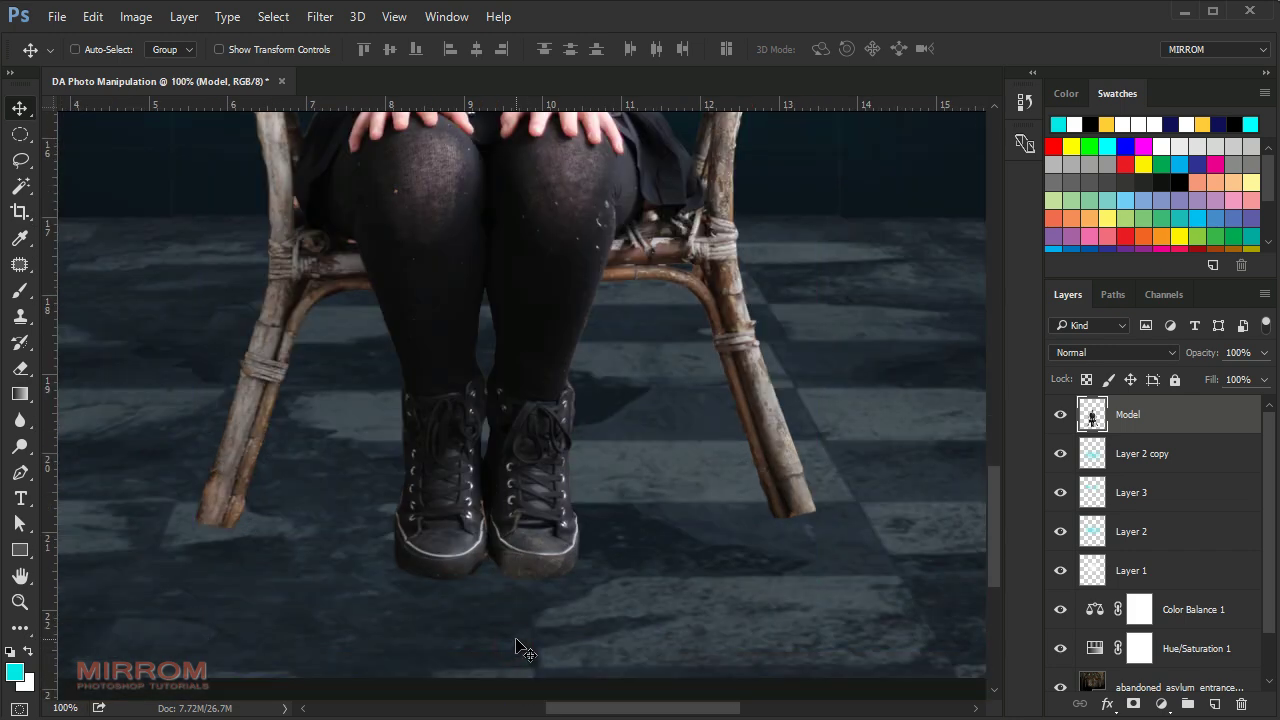
Add a new layer above Layer 2 copy and pick a soft round black brush.
click(1155, 453)
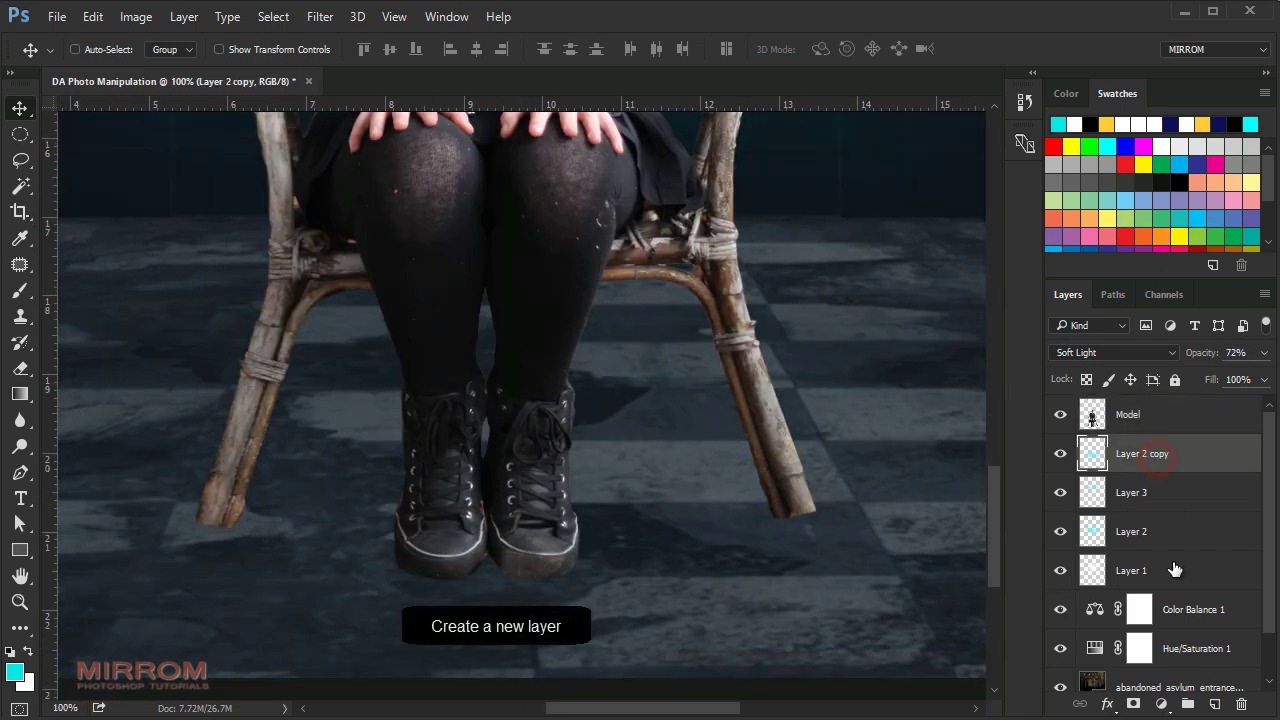
click(1215, 707)
scroll(220, 565, up, 1)
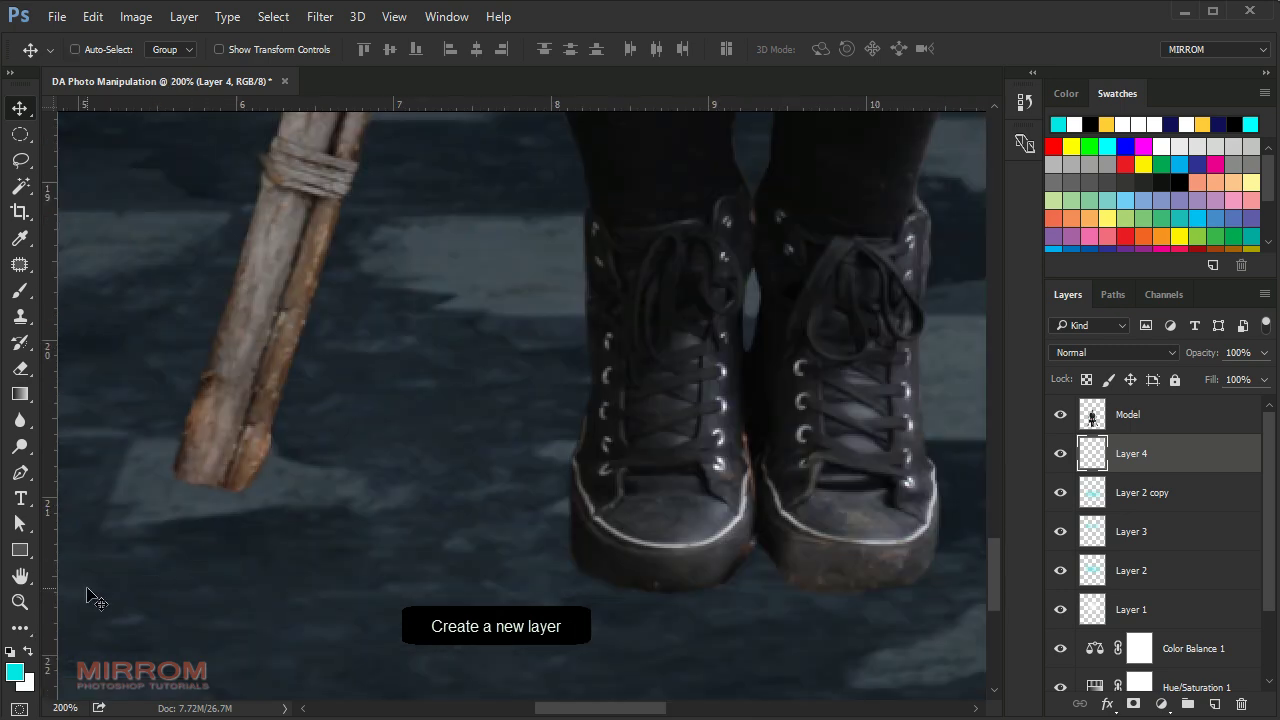
click(10, 652)
key(b)
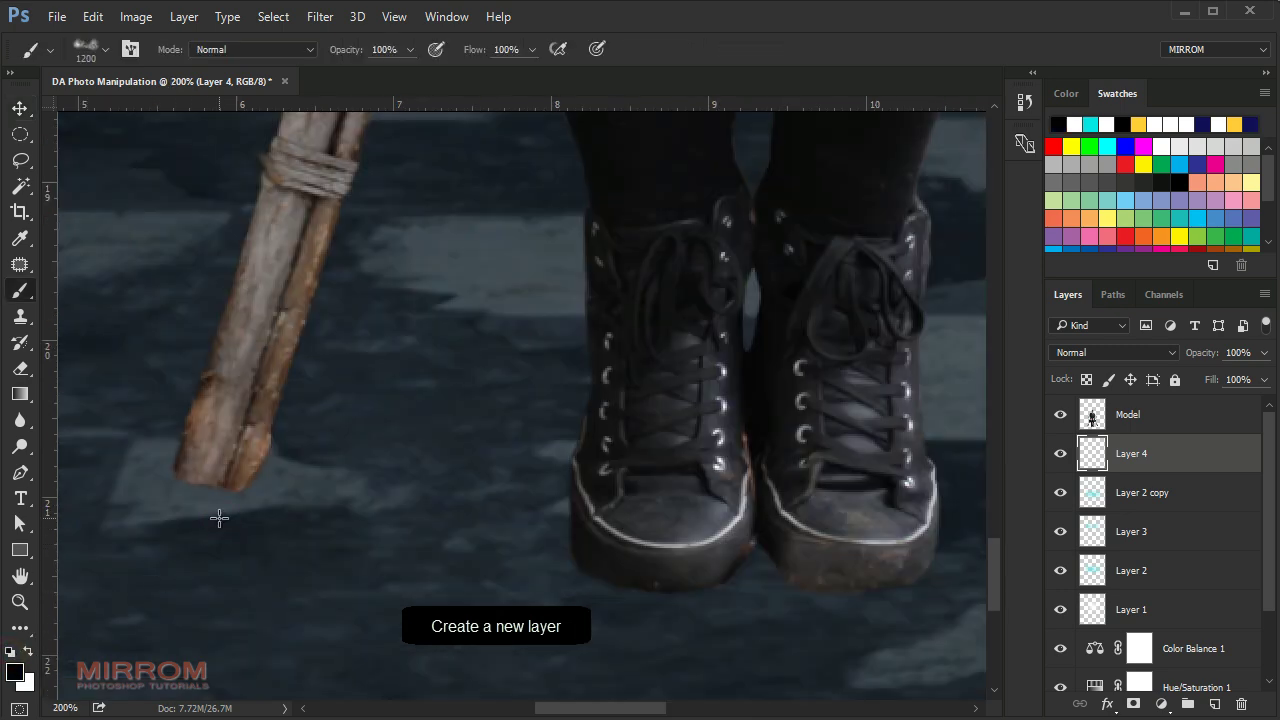
right_click(430, 262)
click(467, 392)
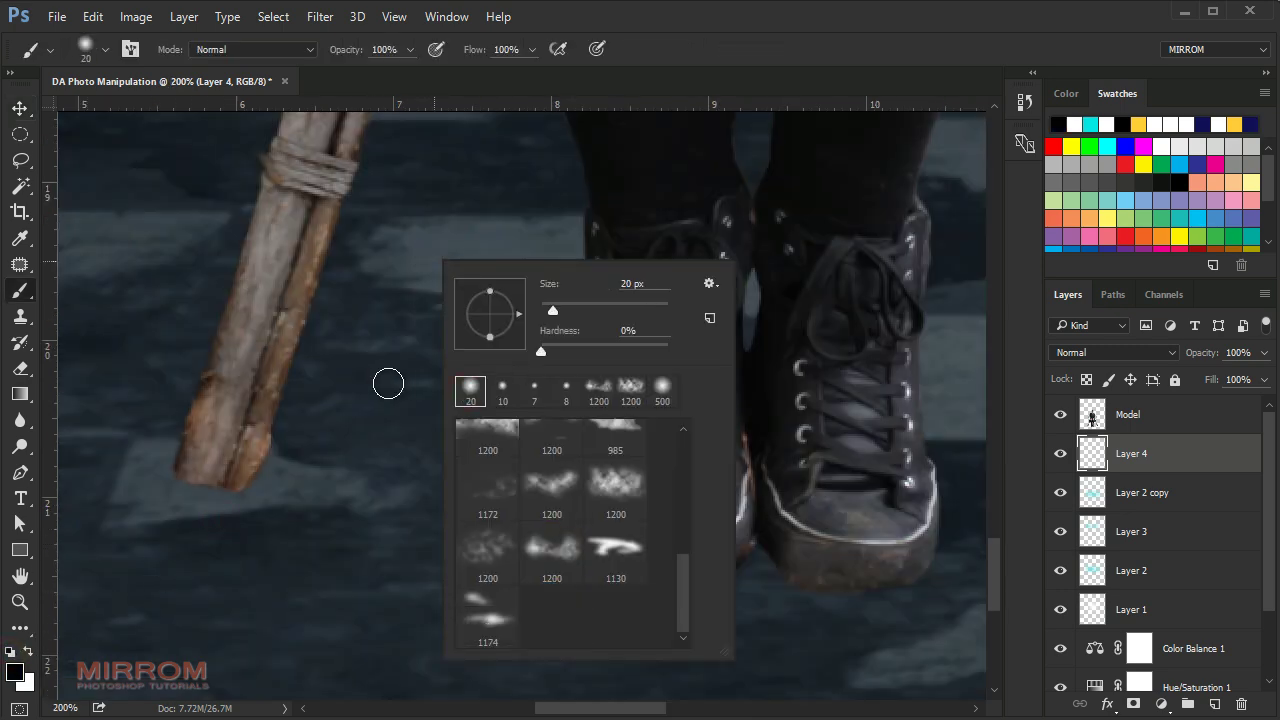
click(612, 95)
Paint black shading over both boot toes with a 45 px brush.
scroll(689, 514, up, 1)
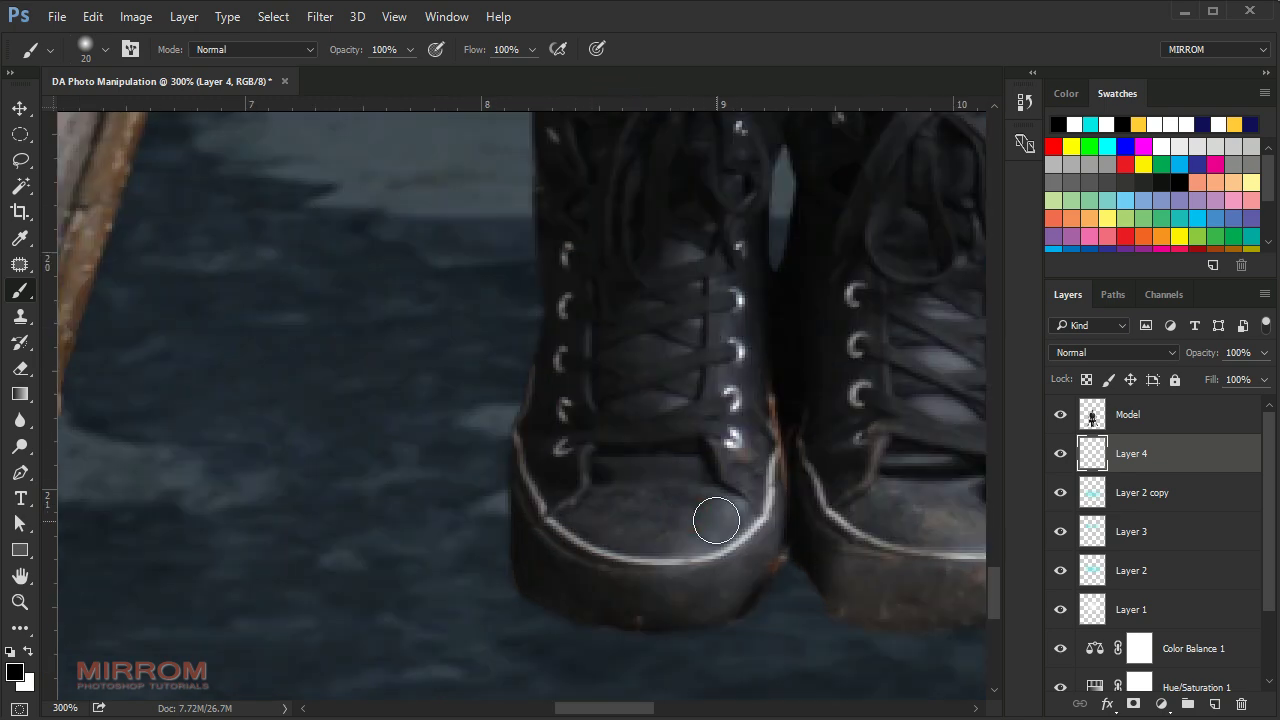
key(bracketright)
key(bracketright)
key(bracketright)
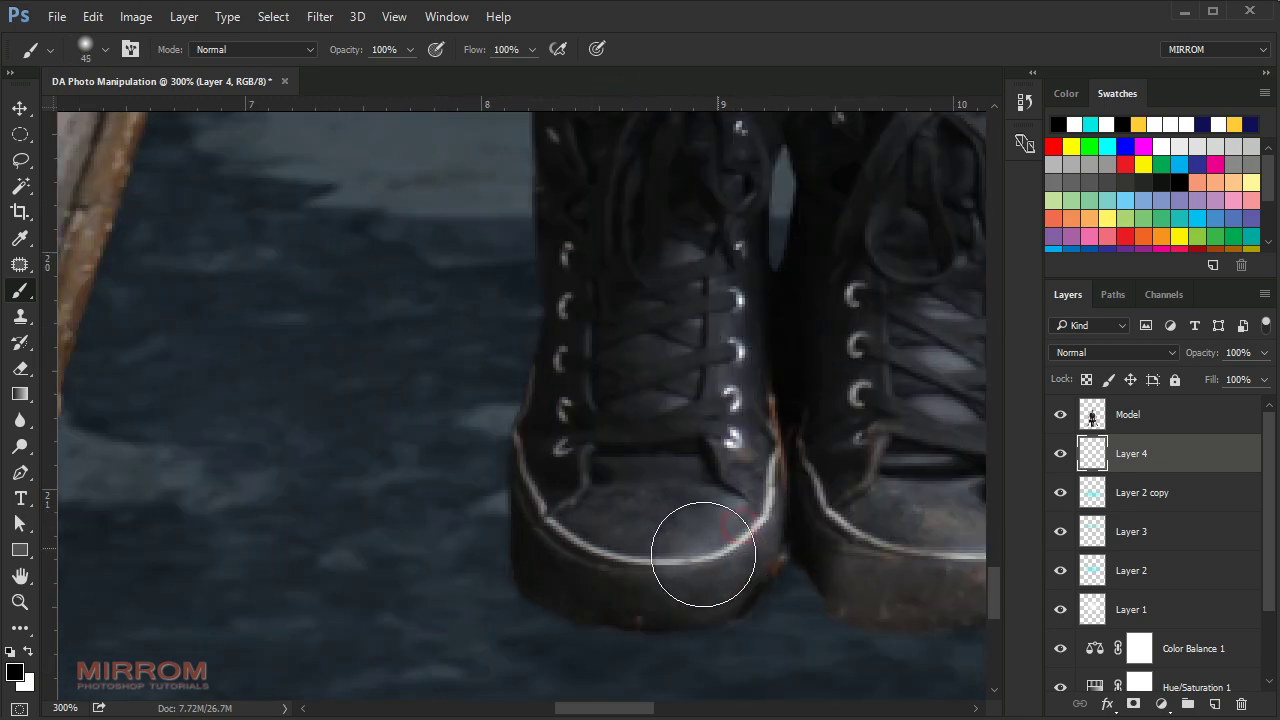
drag(629, 707, 659, 707)
scroll(714, 423, down, 2)
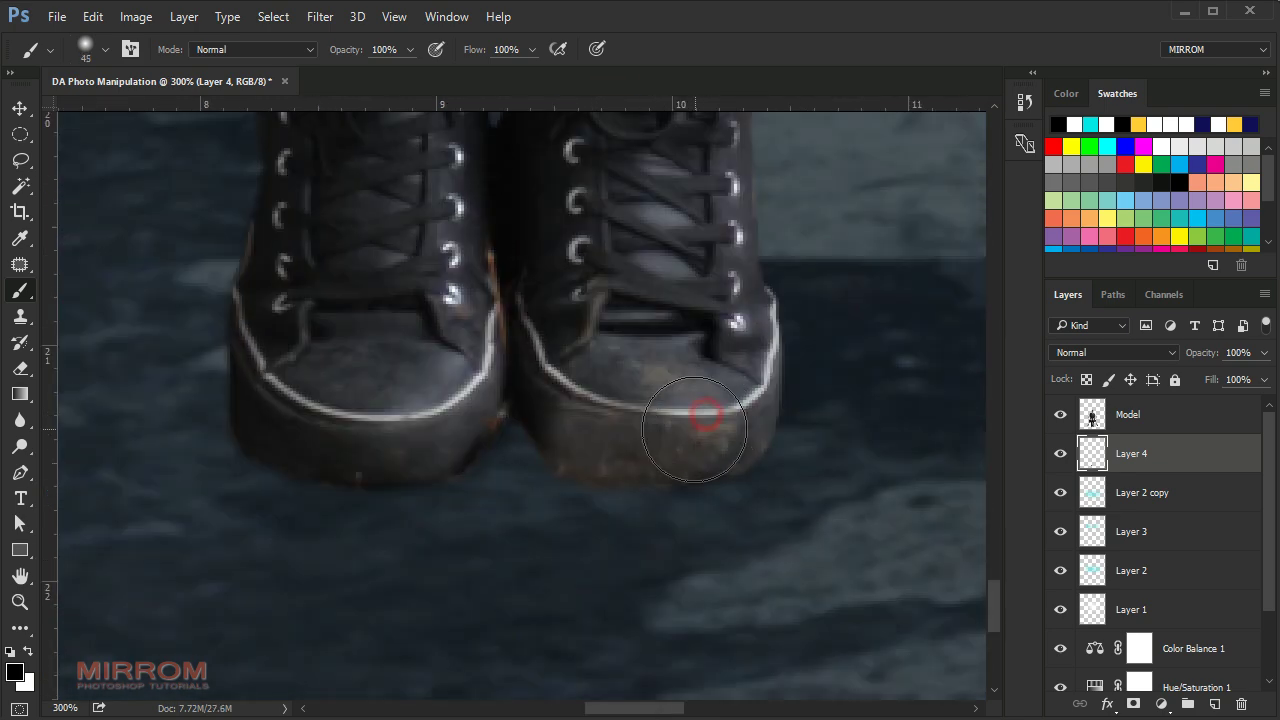
drag(600, 429, 700, 430)
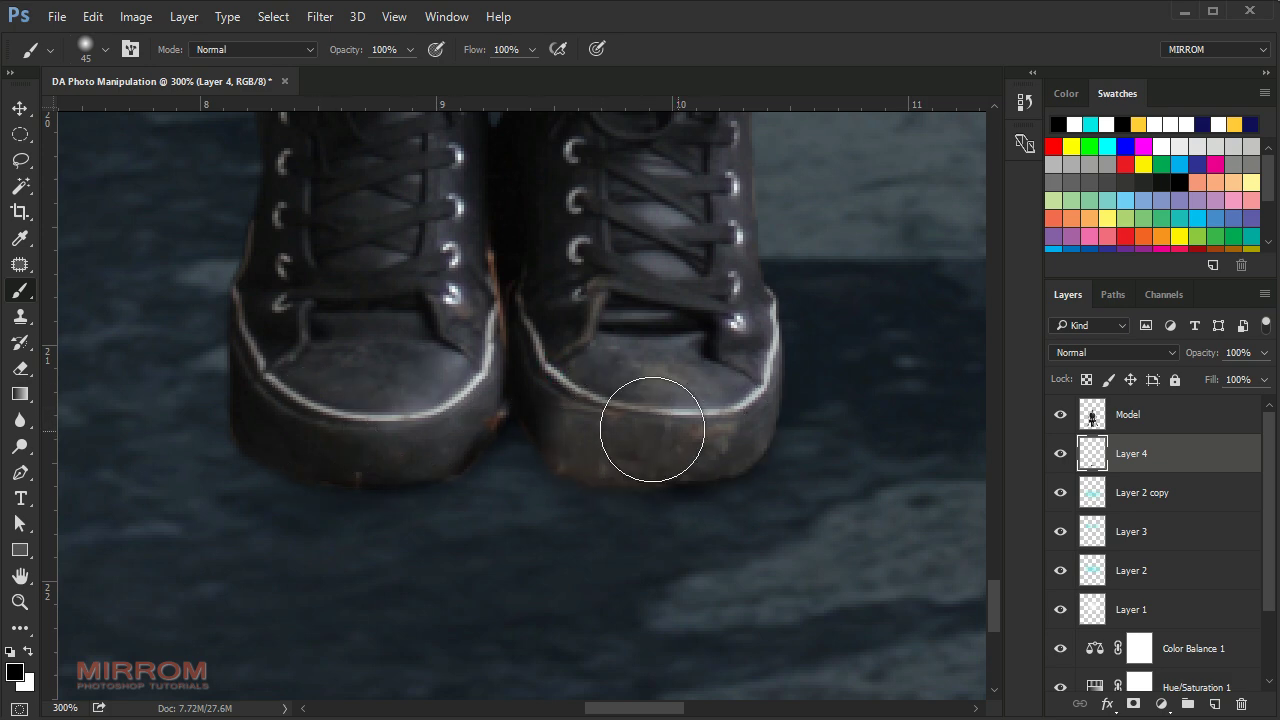
drag(456, 380, 300, 428)
drag(543, 357, 486, 357)
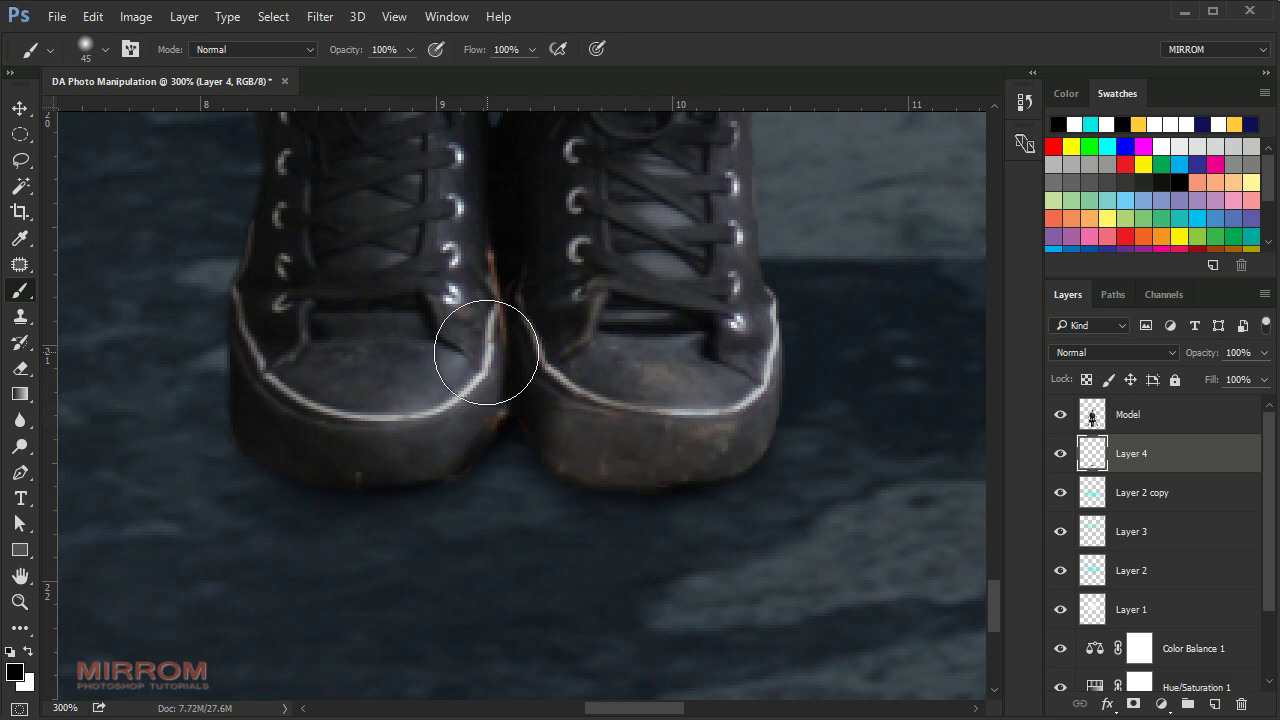
Shade the chair-leg tips with a smaller 15–25 px brush.
key(bracketright)
key(bracketright)
key(bracketright)
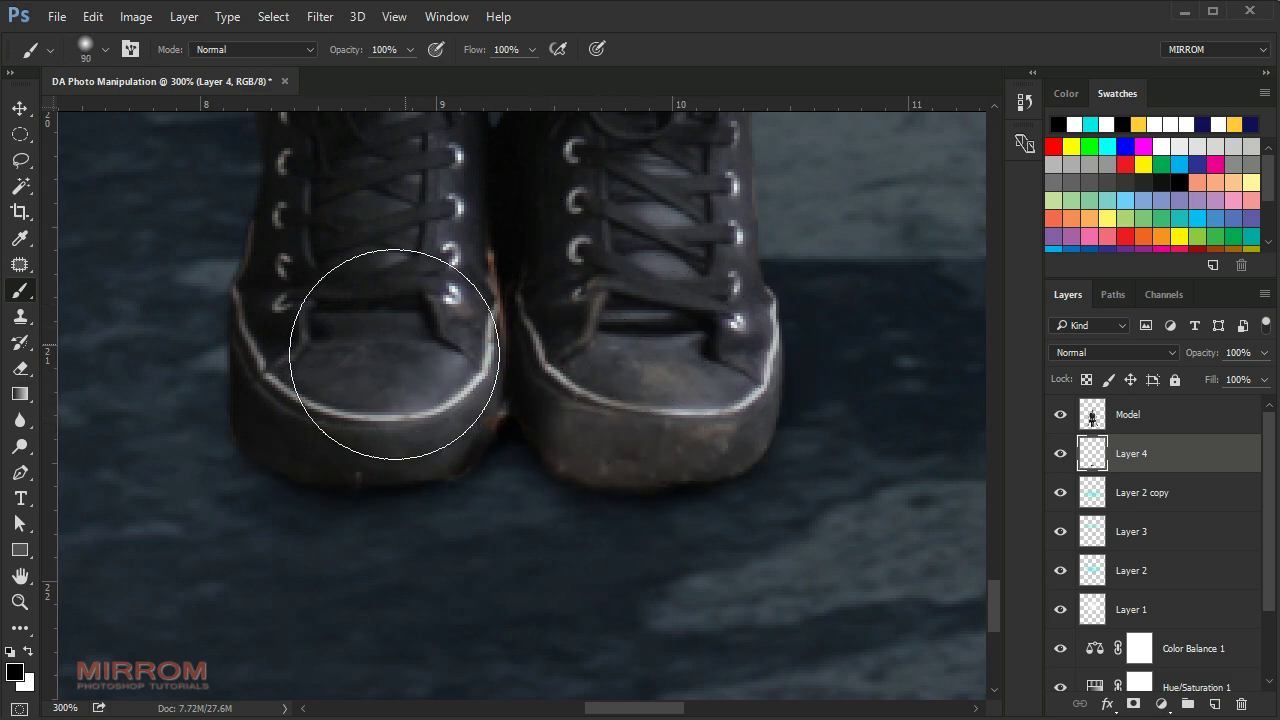
key(bracketright)
key(bracketright)
drag(634, 708, 552, 708)
key(bracketleft)
key(bracketleft)
key(bracketleft)
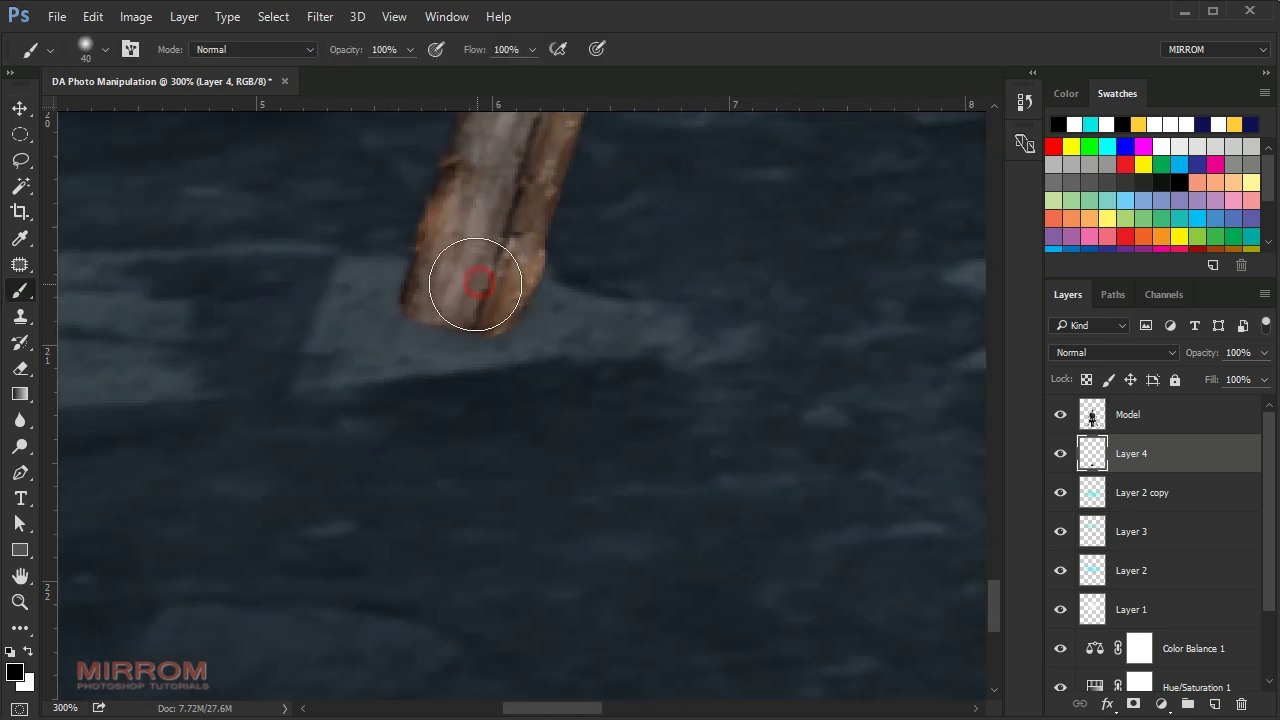
key(bracketleft)
key(bracketleft)
mouse_move(474, 302)
mouse_down()
mouse_move(429, 297)
mouse_move(491, 311)
mouse_move(438, 296)
mouse_up()
drag(586, 708, 748, 708)
key(bracketleft)
key(bracketleft)
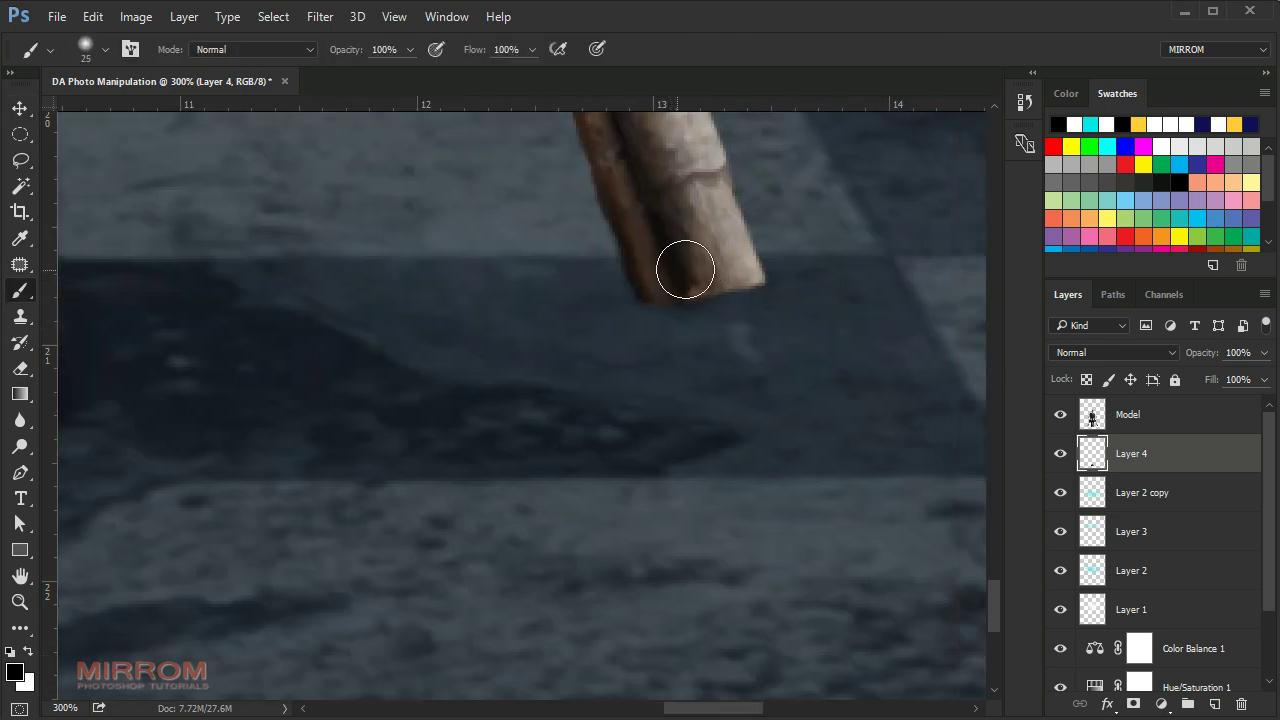
mouse_move(680, 268)
mouse_down()
mouse_move(714, 273)
mouse_move(700, 277)
mouse_up()
key(bracketright)
key(bracketright)
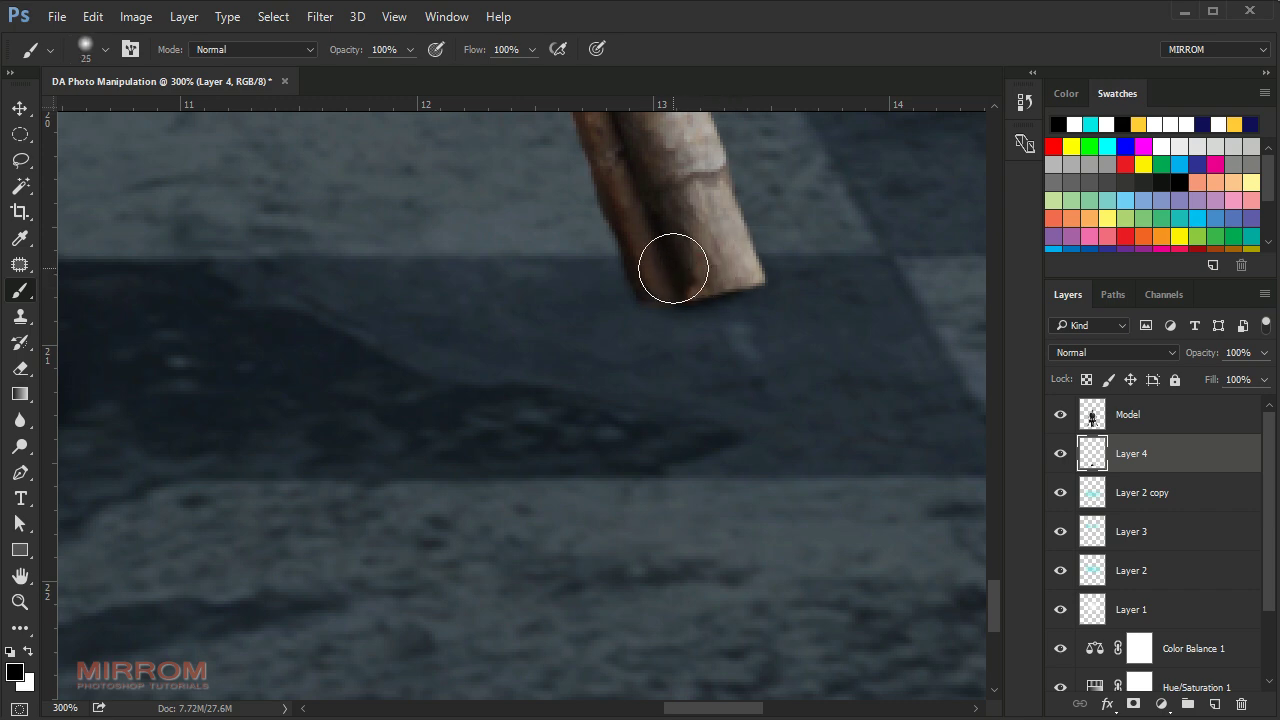
Fit the image in the window and lower Layer 4's opacity slightly.
key(ctrl+0)
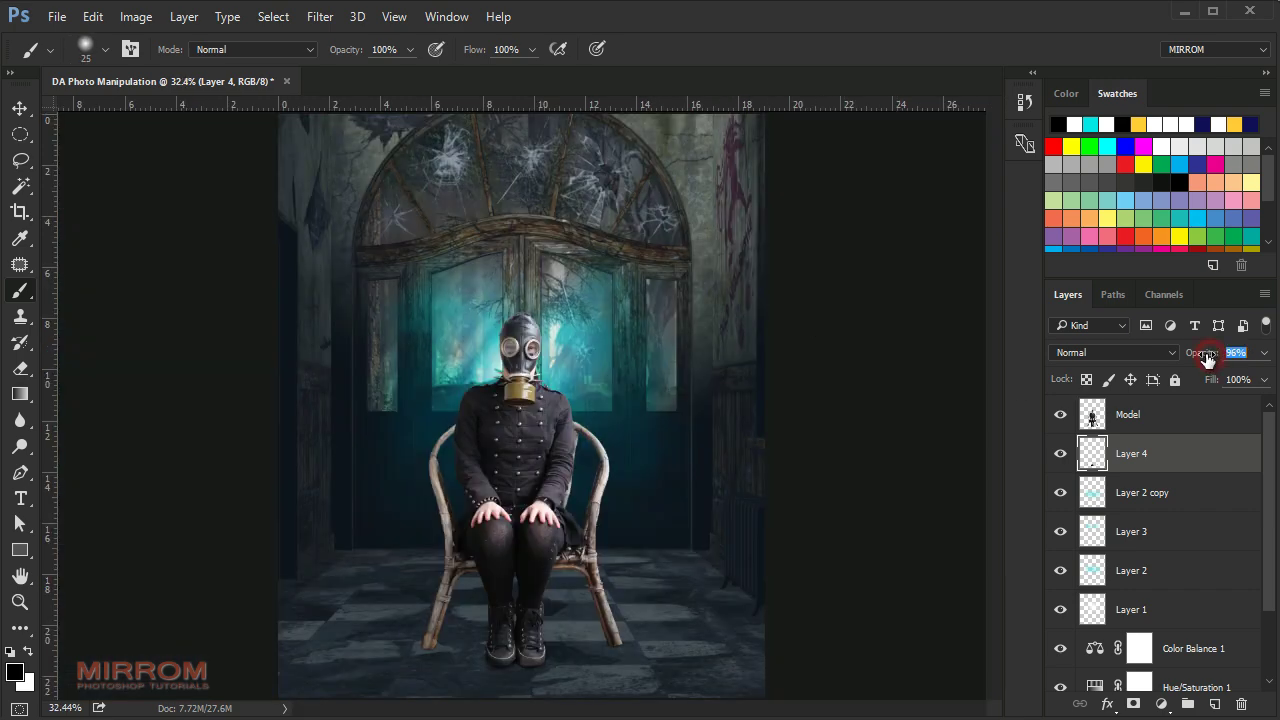
drag(1207, 360, 1203, 361)
scroll(594, 606, up, 1)
scroll(609, 580, down, 3)
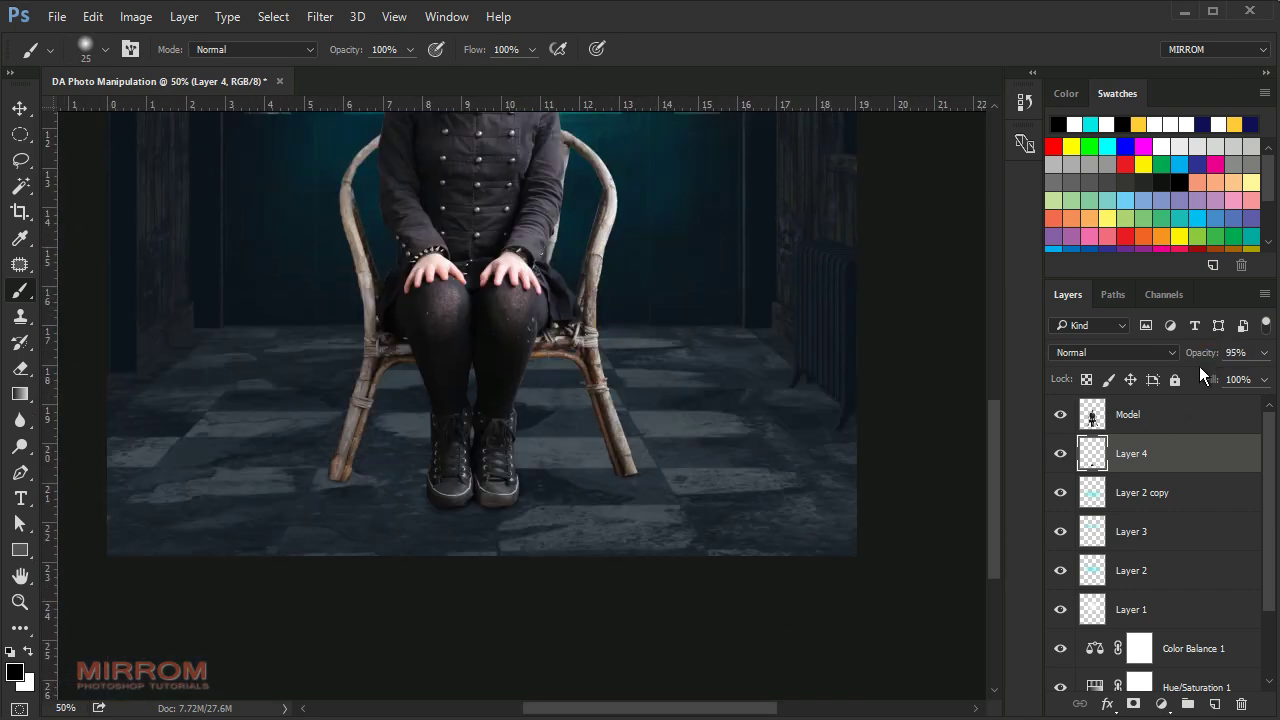
Add Layer 5 above Layer 4 with Soft Light blending.
key(Return)
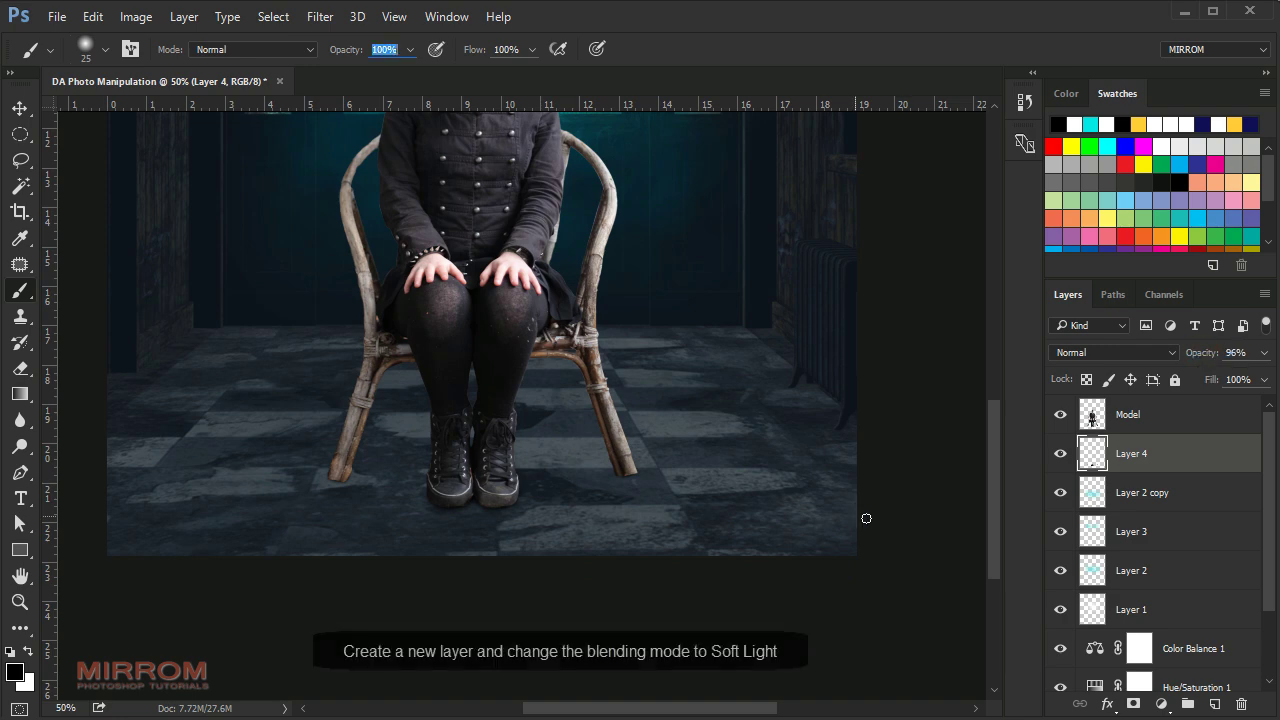
click(1212, 706)
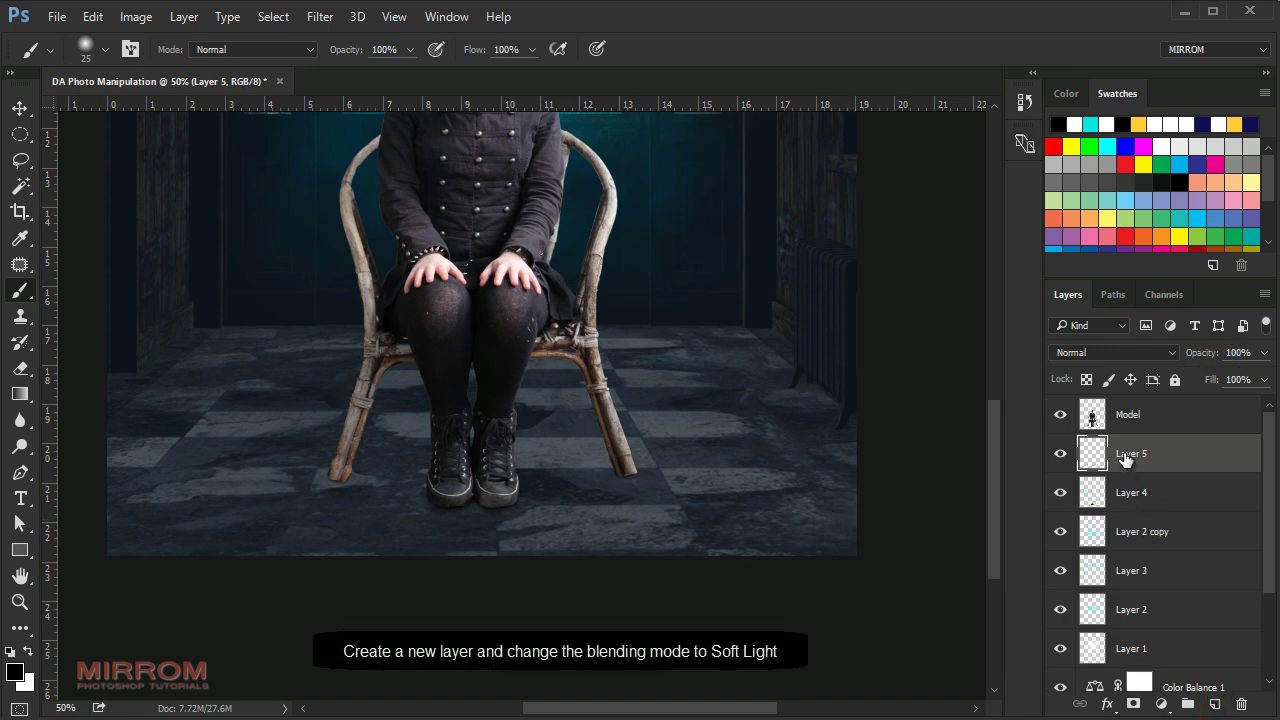
click(1125, 354)
click(1095, 232)
Set the brush to 125 px at 23% opacity.
click(409, 49)
drag(410, 73, 369, 73)
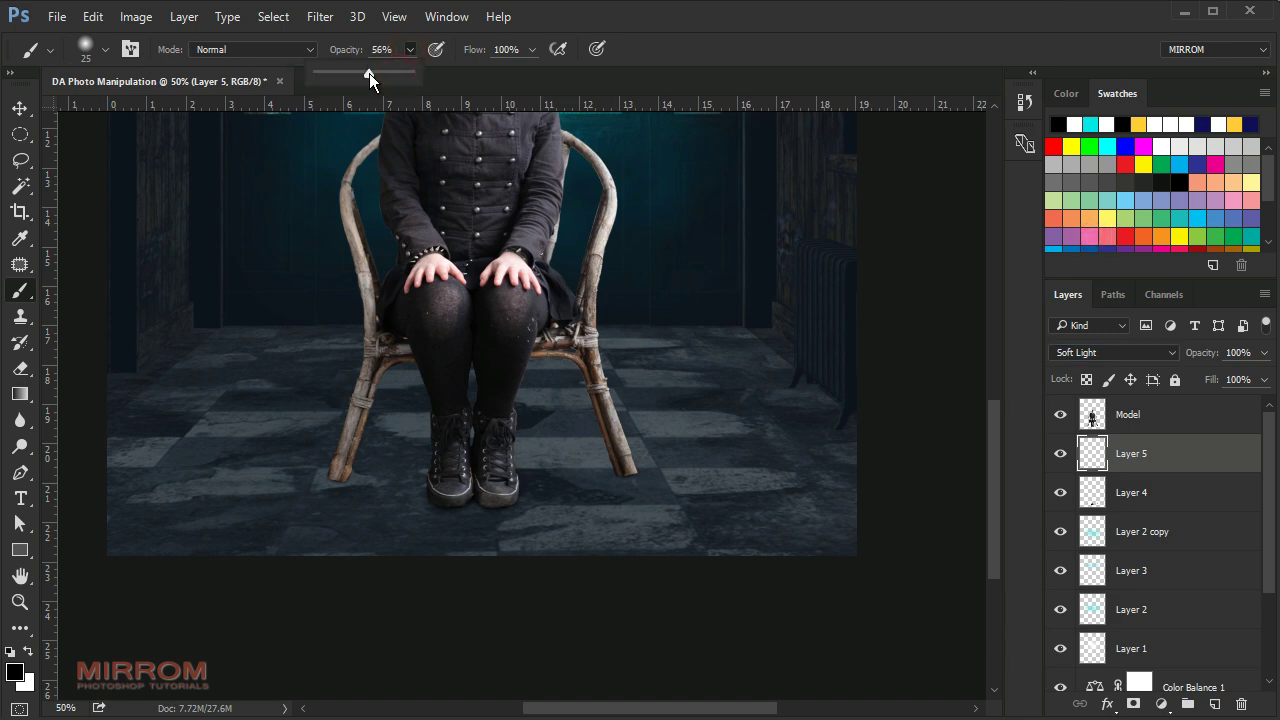
click(682, 31)
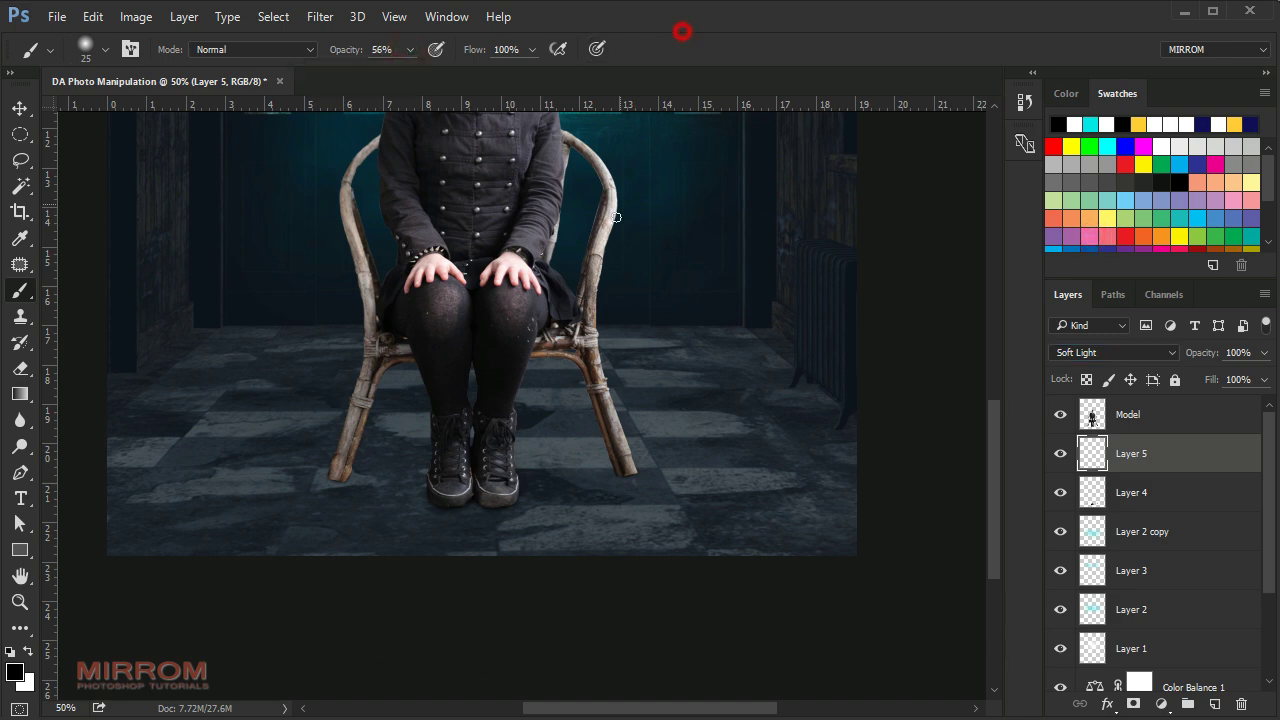
click(354, 523)
key(bracketright)
drag(370, 73, 378, 73)
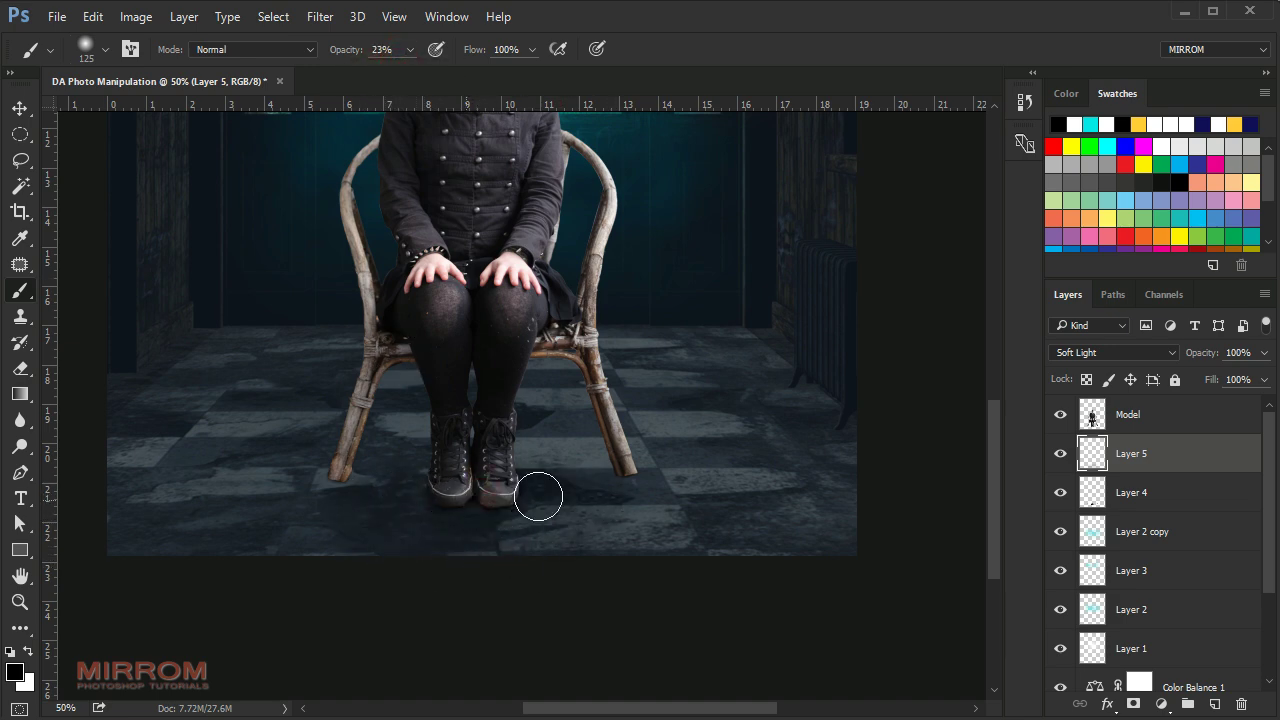
Paint soft floor shadows under the shoes and both chair legs.
drag(509, 527, 410, 521)
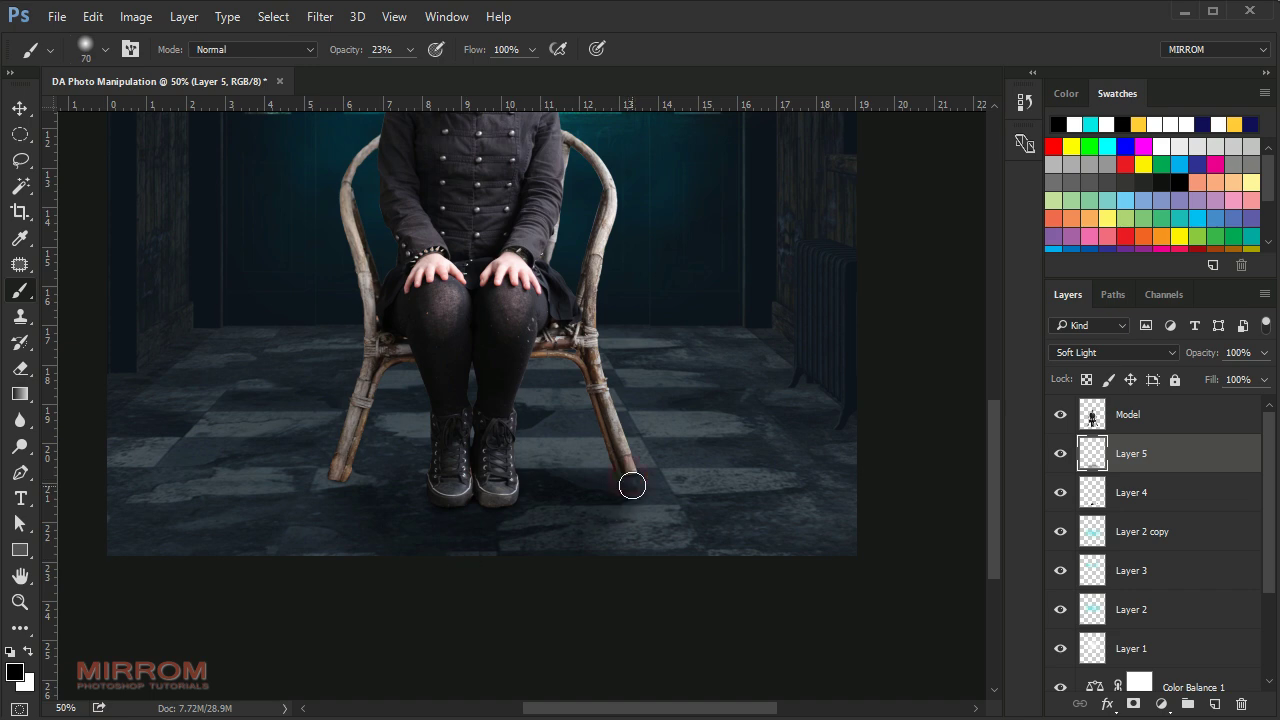
click(340, 484)
key(bracketright)
key(bracketright)
key(bracketright)
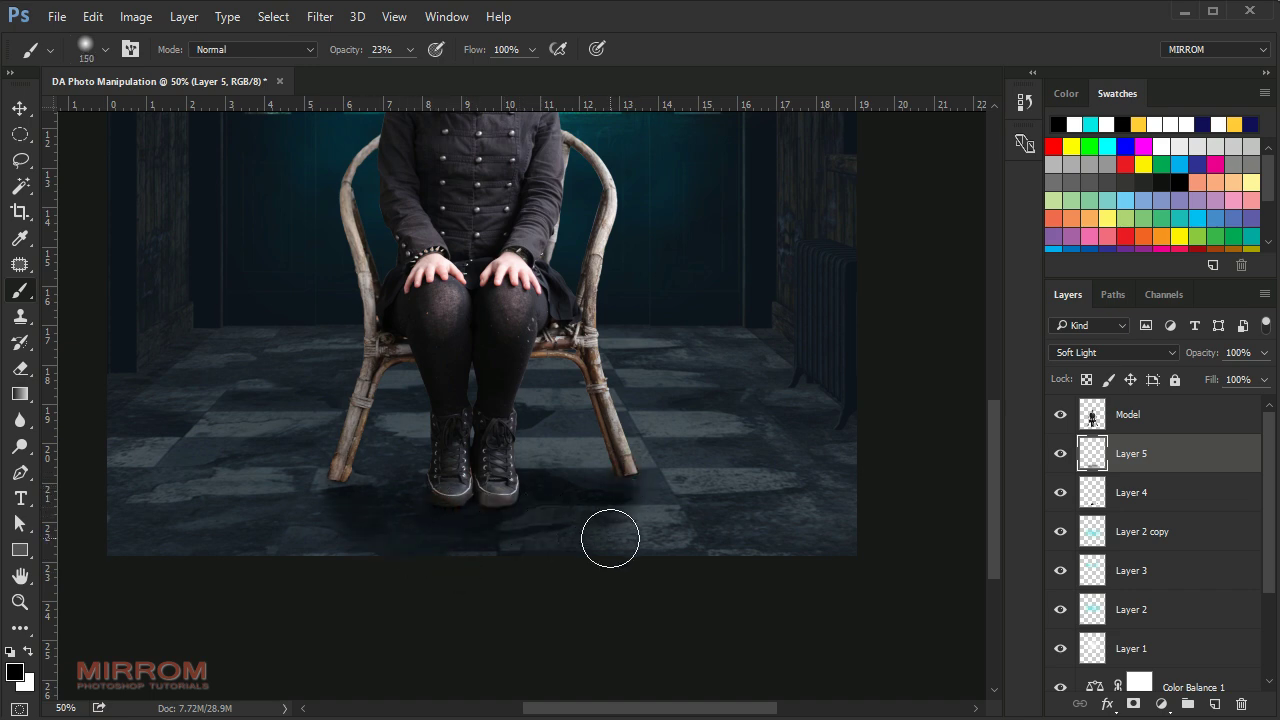
scroll(593, 565, up, 1)
key(bracketleft)
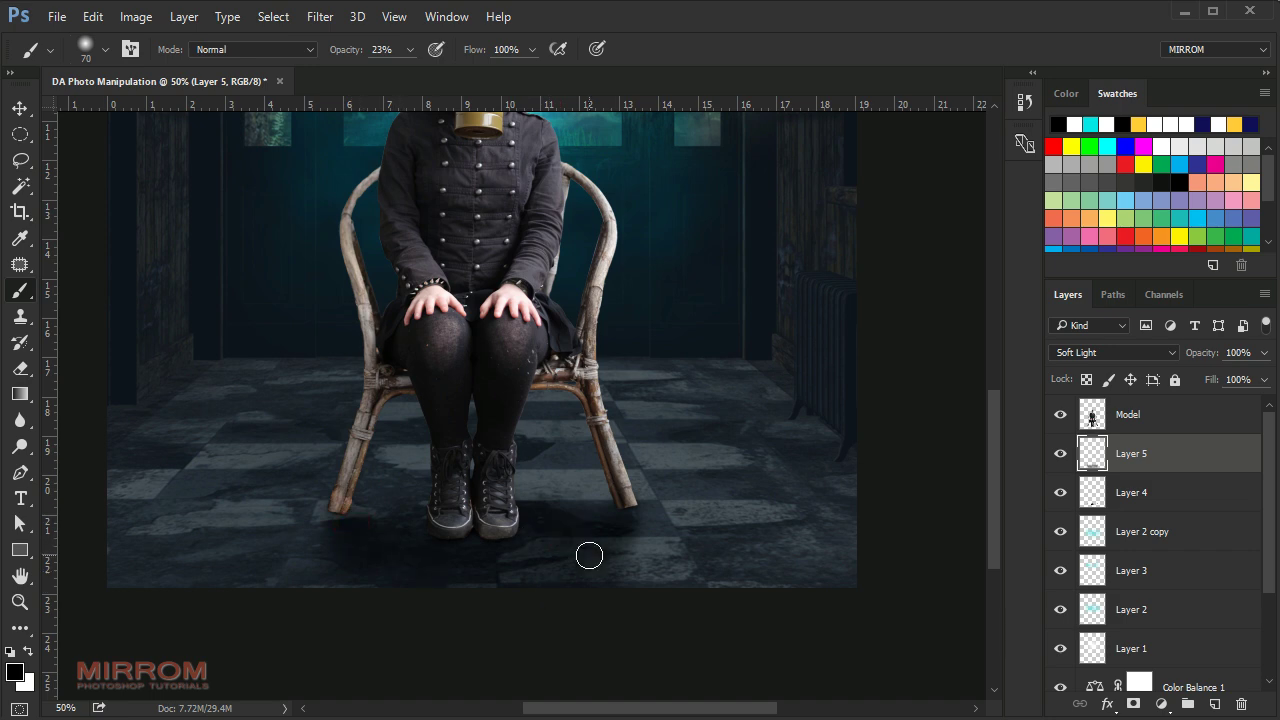
click(608, 542)
Set Layer 5's opacity to 83%, fit the image, and select the Model layer.
click(1264, 352)
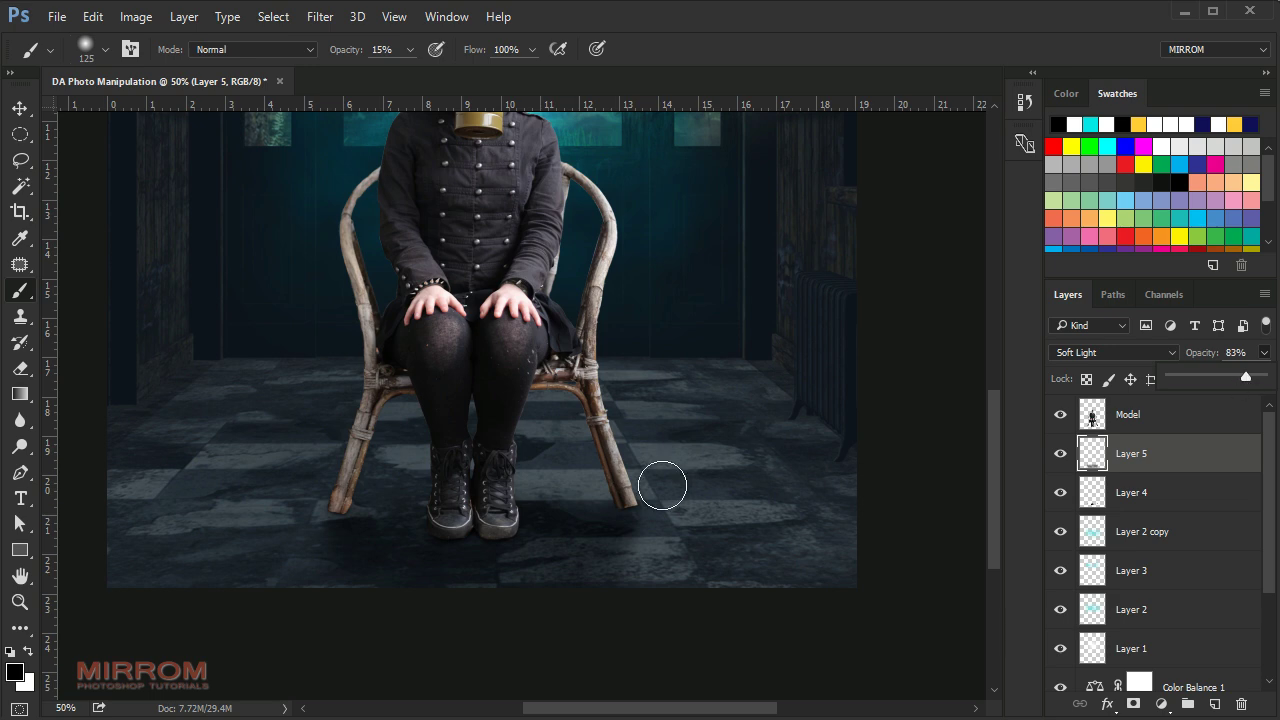
key(v)
key(ctrl+0)
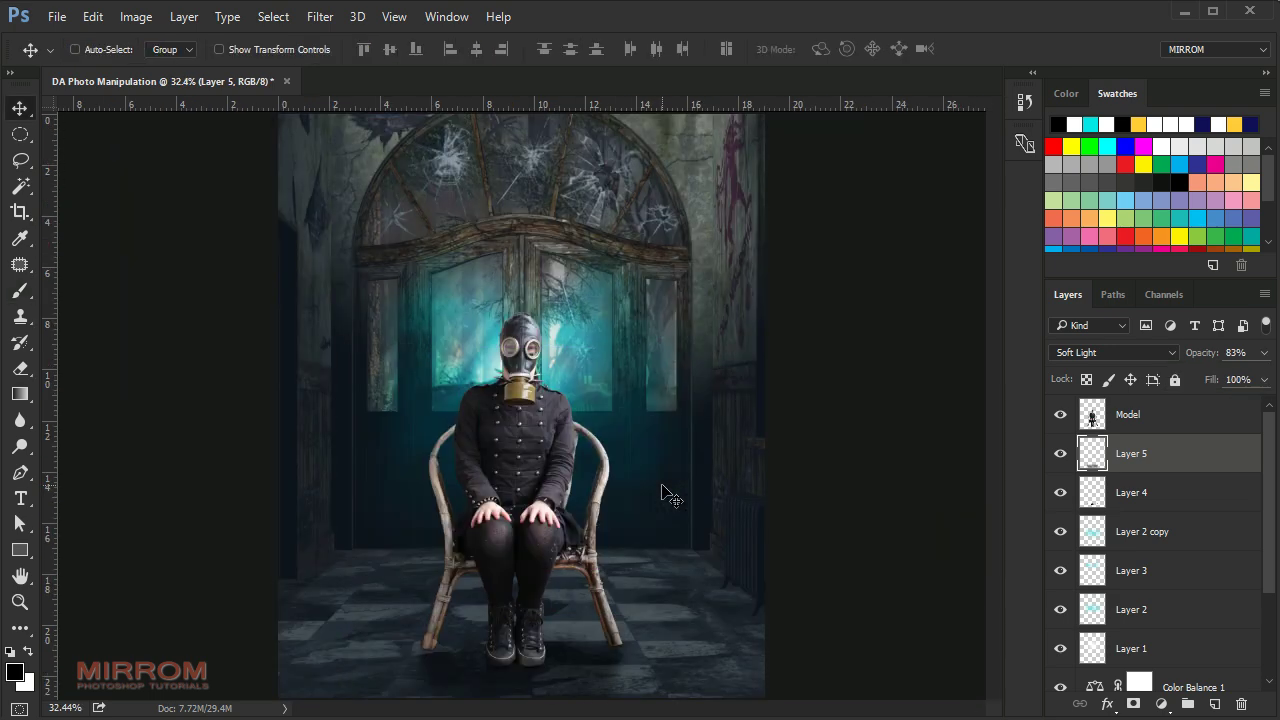
scroll(529, 543, up, 2)
scroll(538, 565, down, 1)
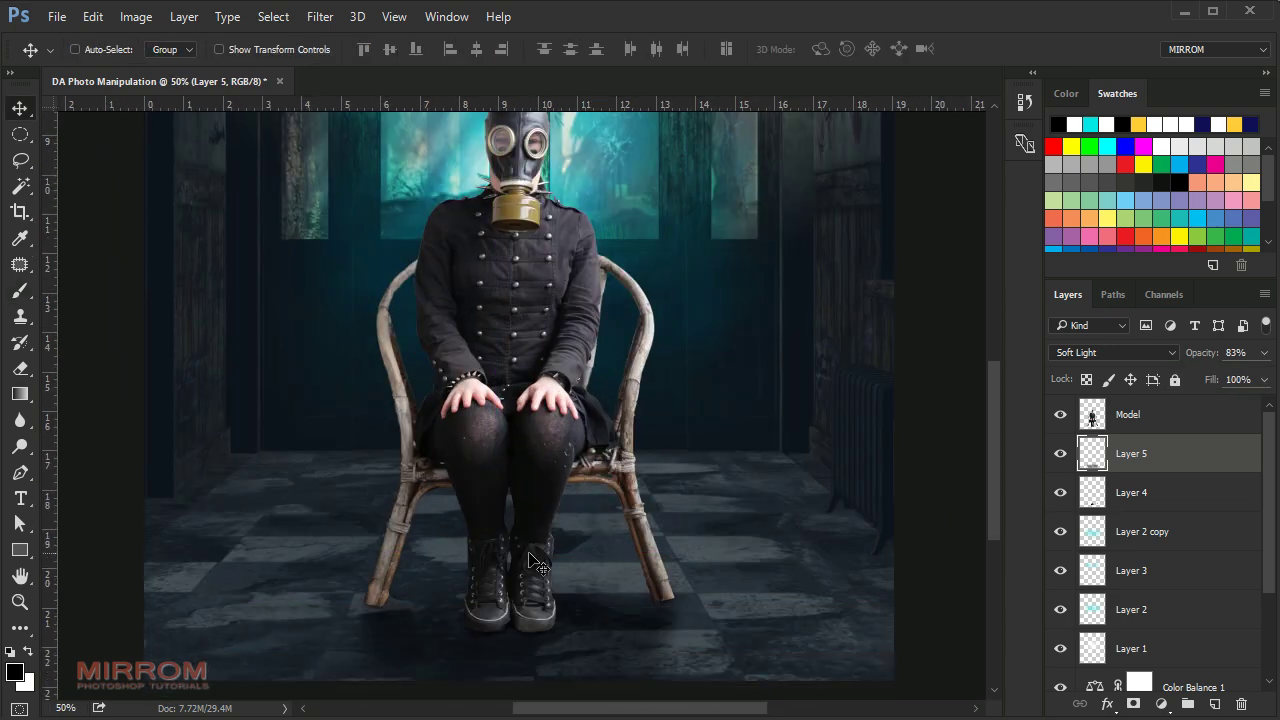
click(1150, 415)
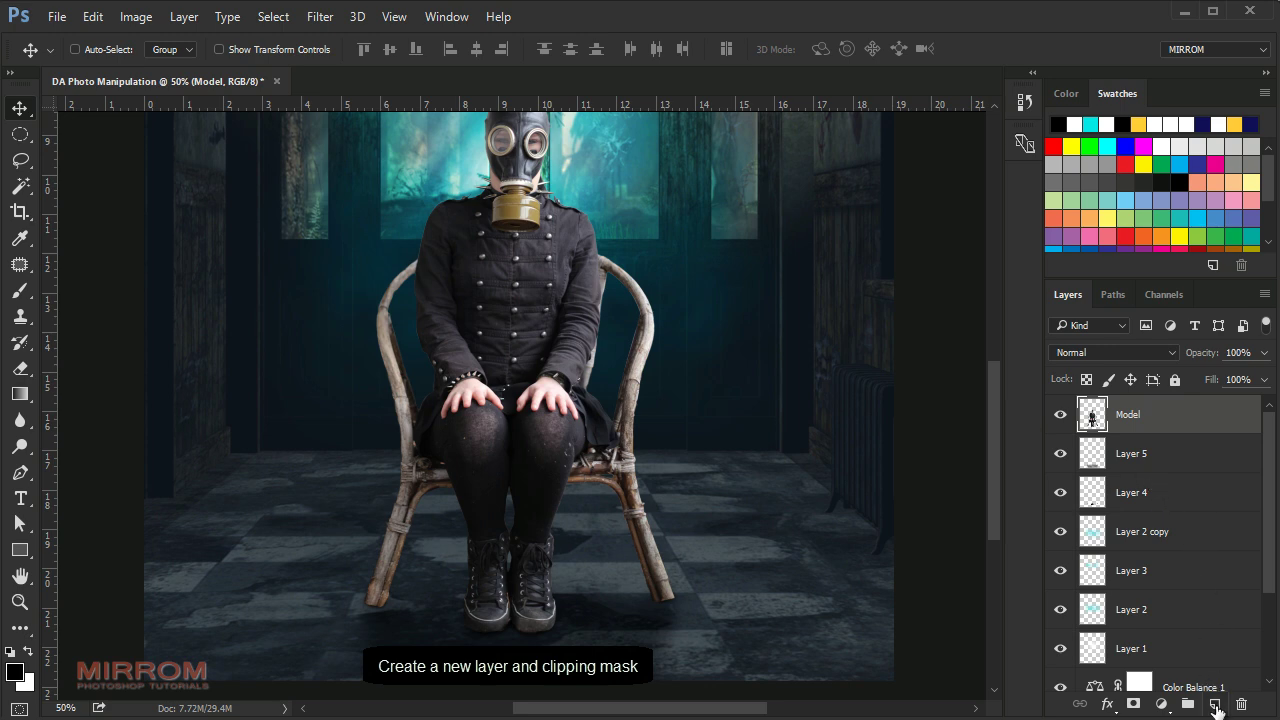
Add a layer clipped to Model and set a 60 px black brush at 34% opacity.
click(1215, 705)
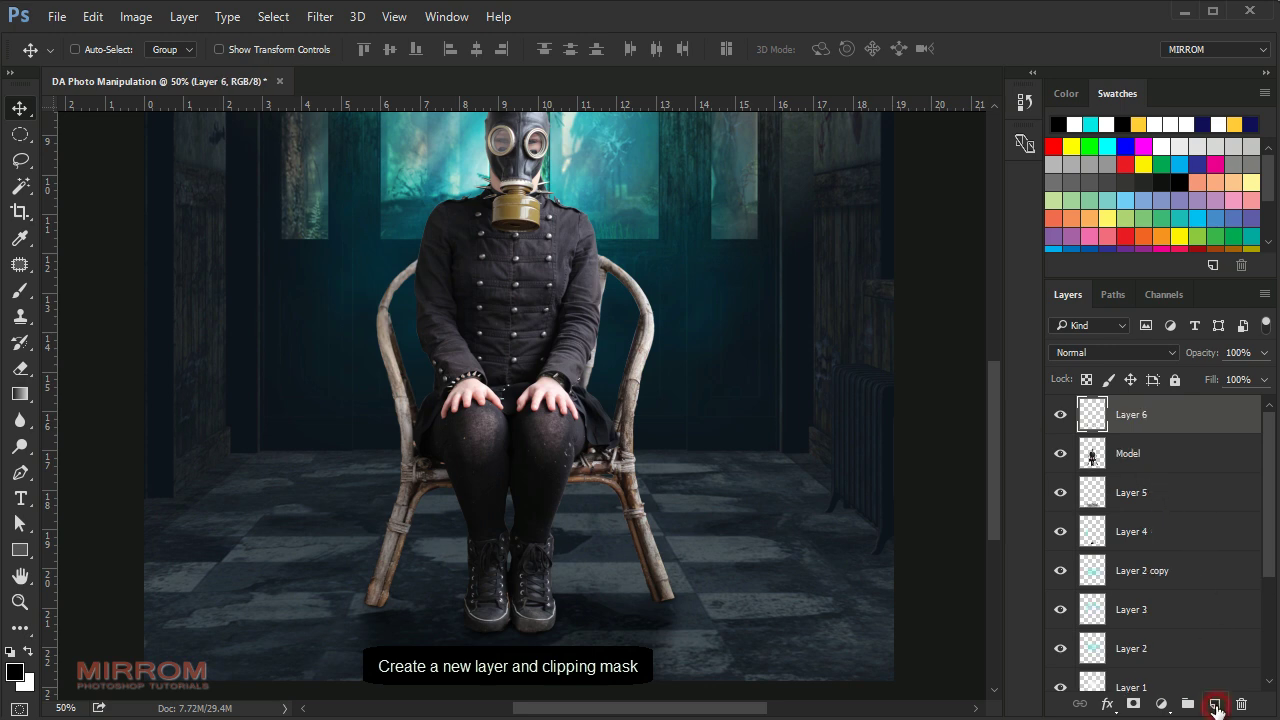
right_click(1207, 415)
click(941, 463)
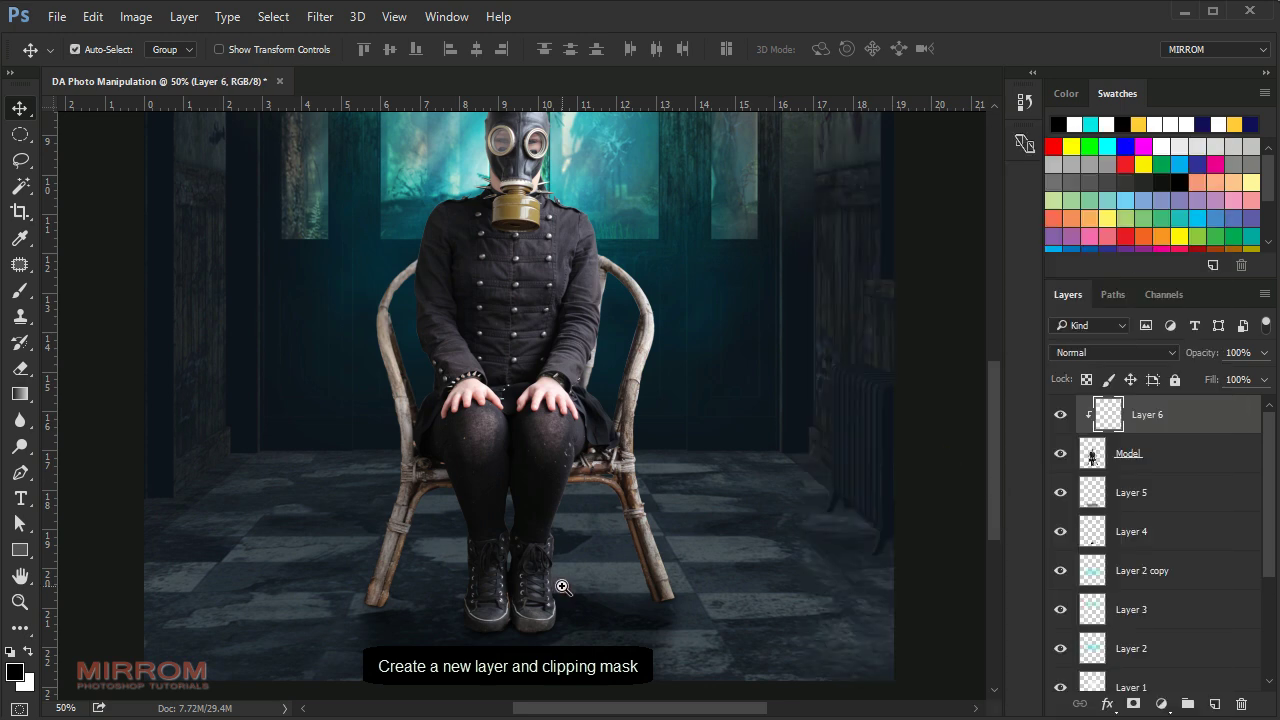
ctrl+click(530, 587)
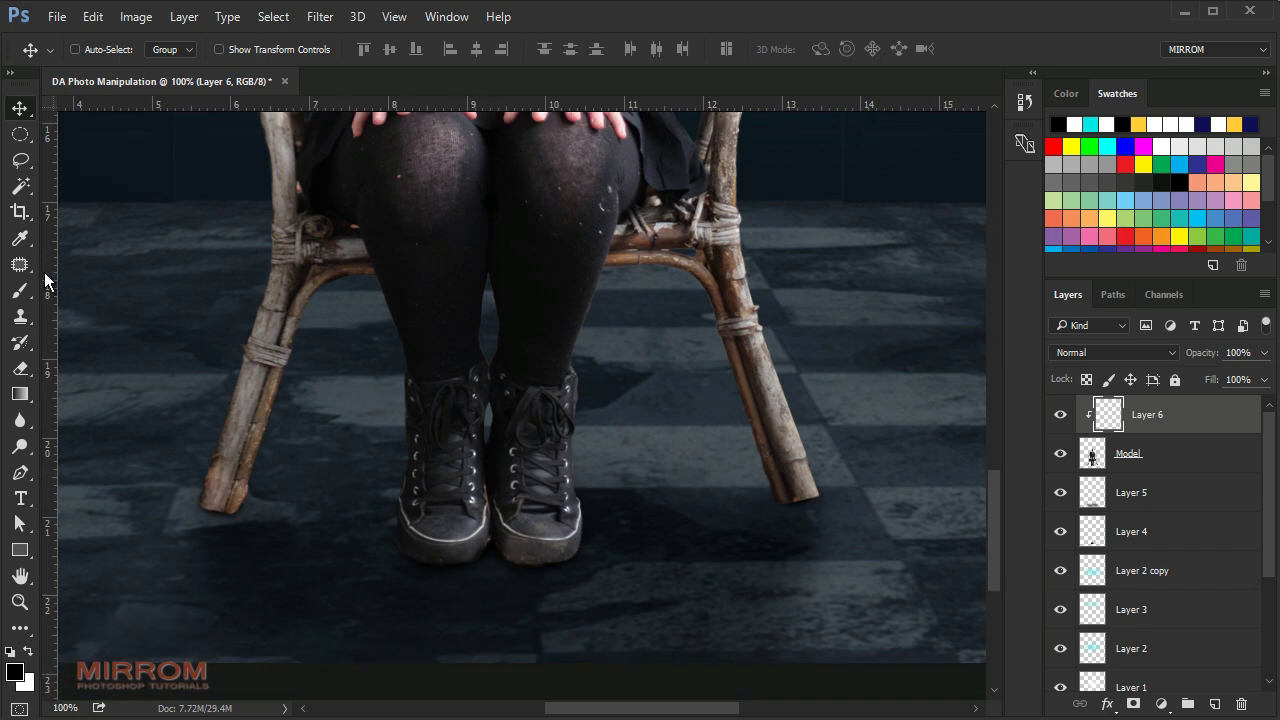
click(20, 290)
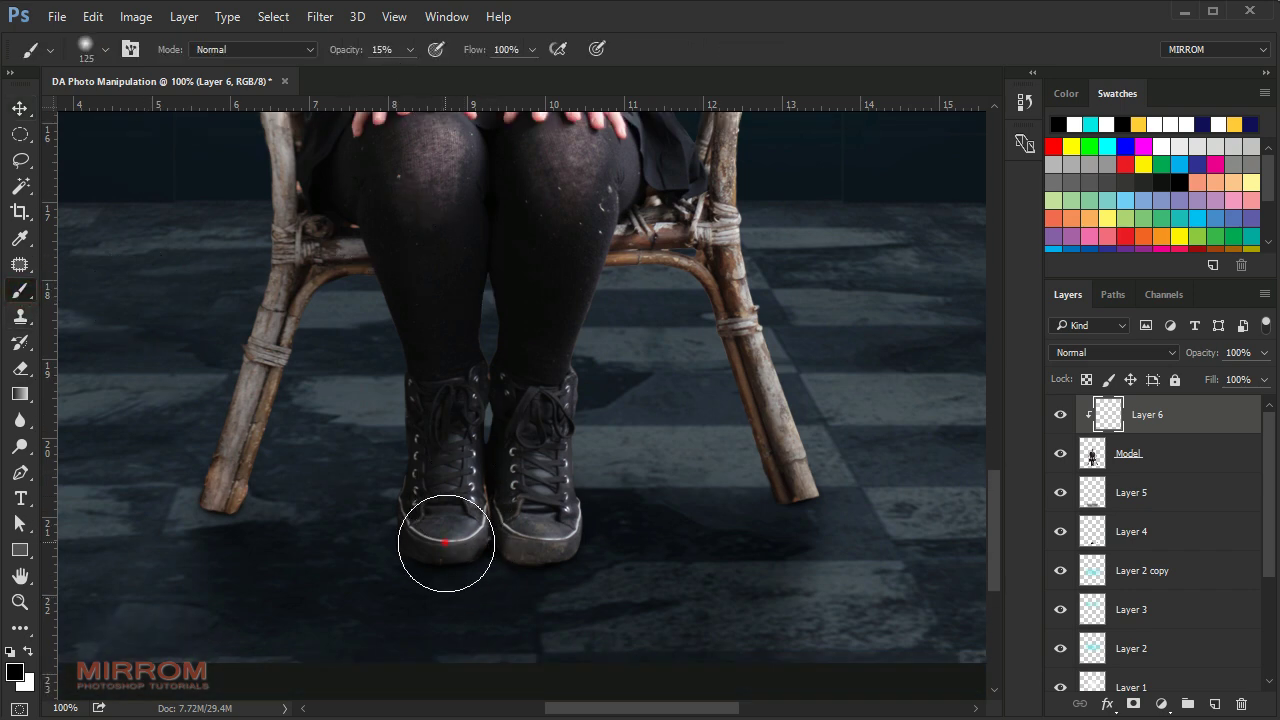
click(409, 50)
click(423, 528)
key(bracketleft)
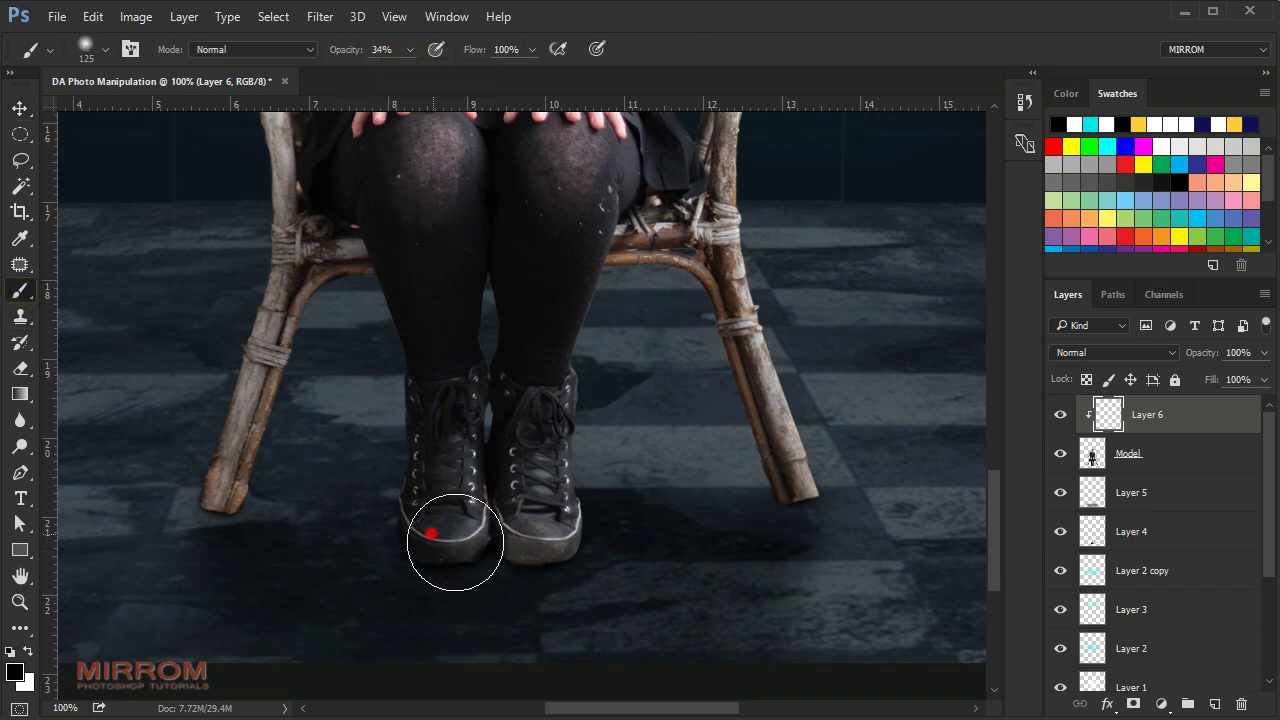
key(bracketleft)
key(bracketleft)
key(bracketleft)
key(bracketleft)
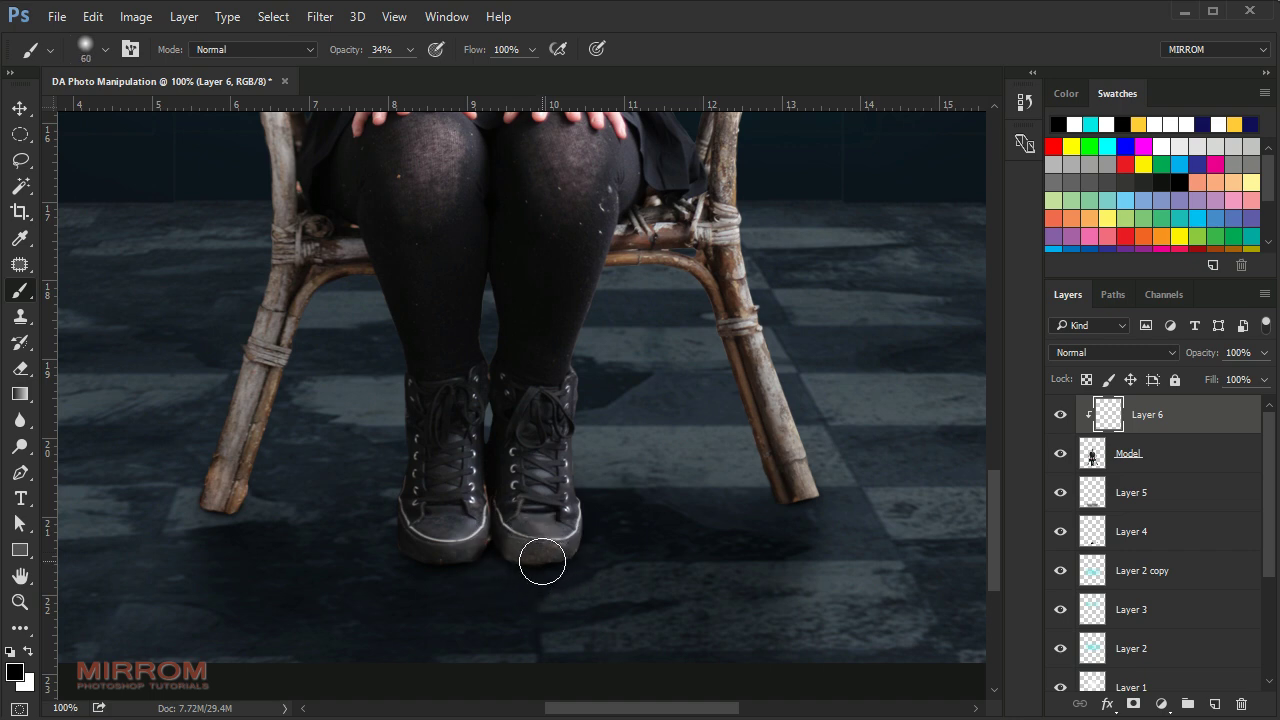
Darken the area under the shoes, both chair legs and the crossbar.
mouse_move(570, 528)
mouse_down()
mouse_move(554, 560)
mouse_move(359, 535)
mouse_up()
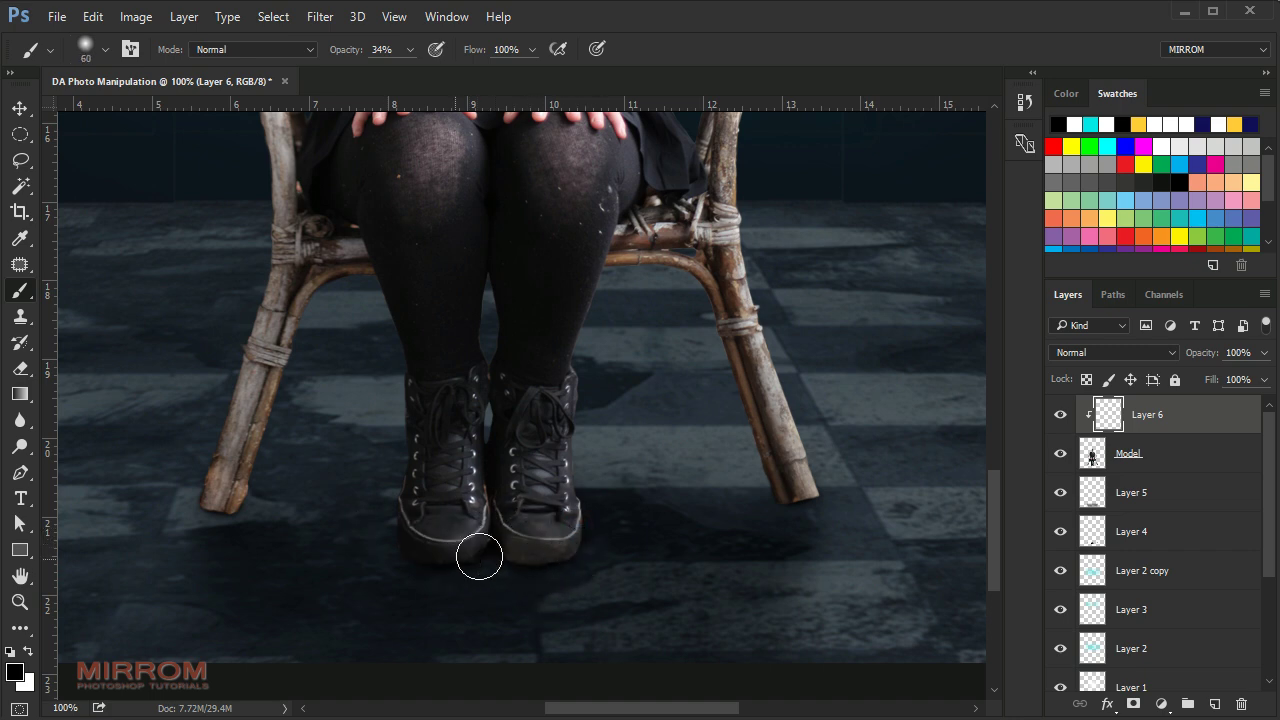
drag(477, 551, 509, 560)
mouse_move(586, 551)
mouse_down()
mouse_move(503, 546)
mouse_move(497, 525)
mouse_up()
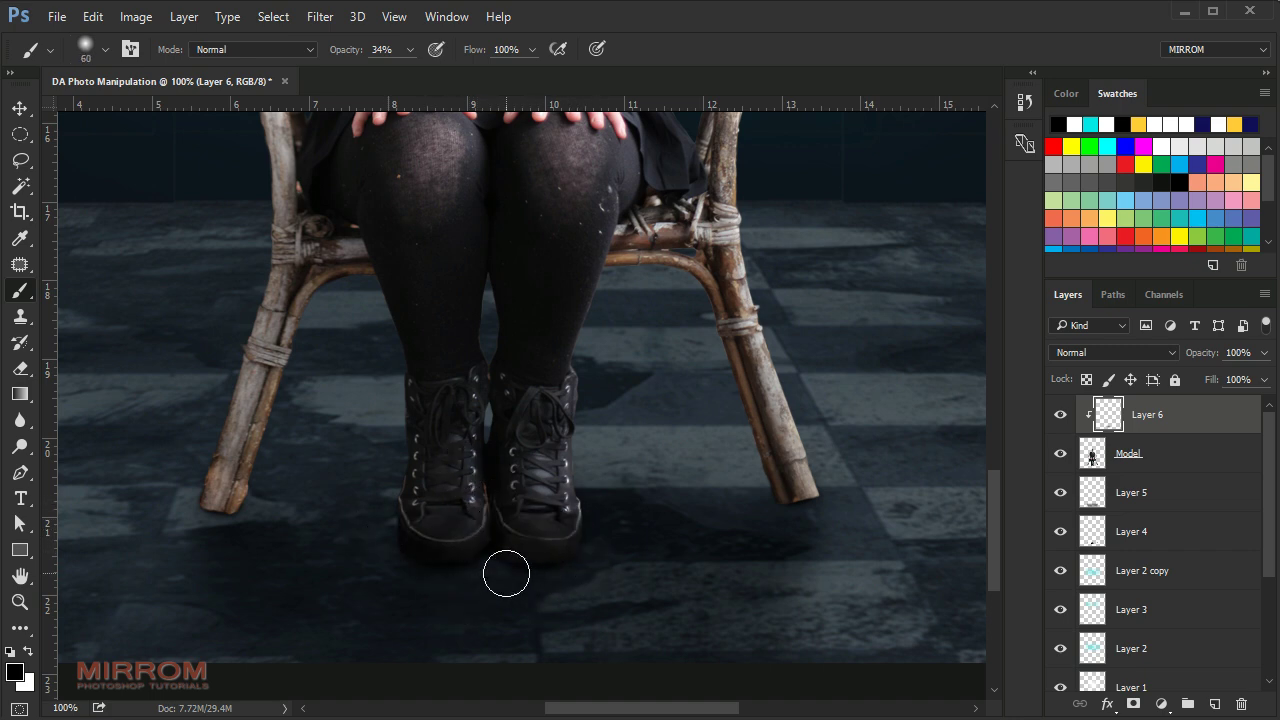
mouse_move(229, 463)
mouse_down()
mouse_move(234, 503)
mouse_move(289, 349)
mouse_up()
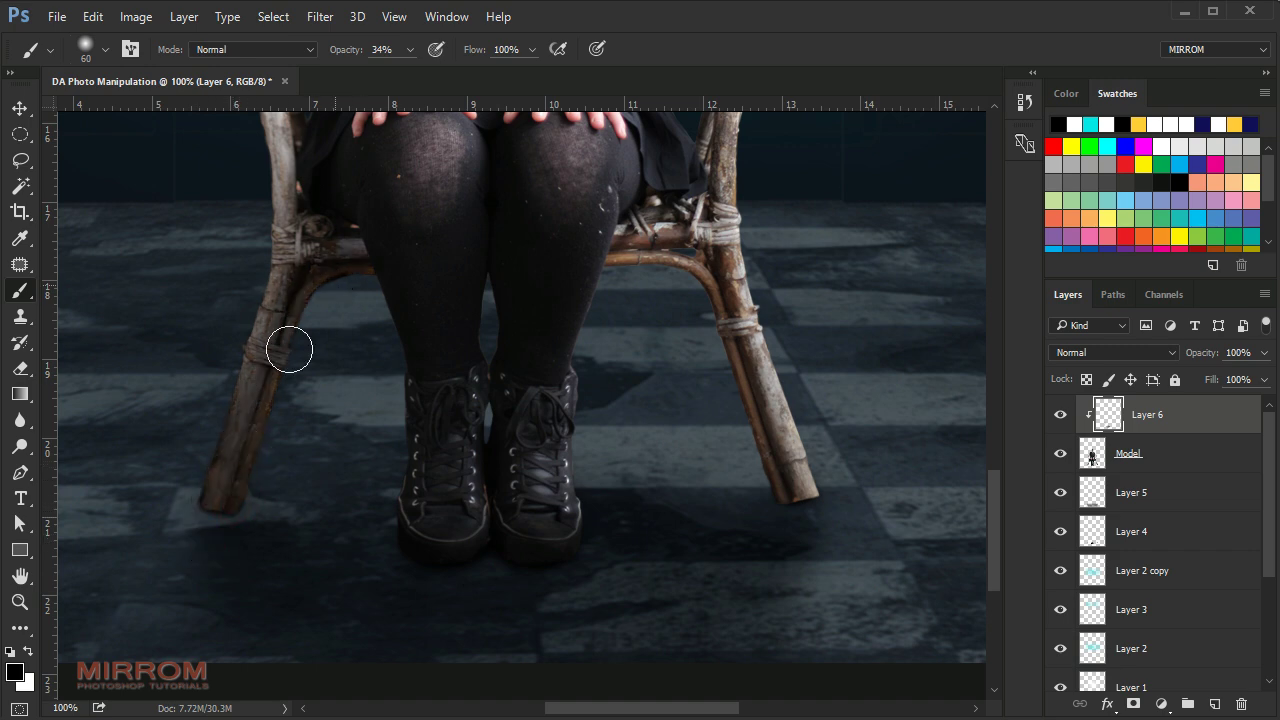
drag(806, 506, 718, 288)
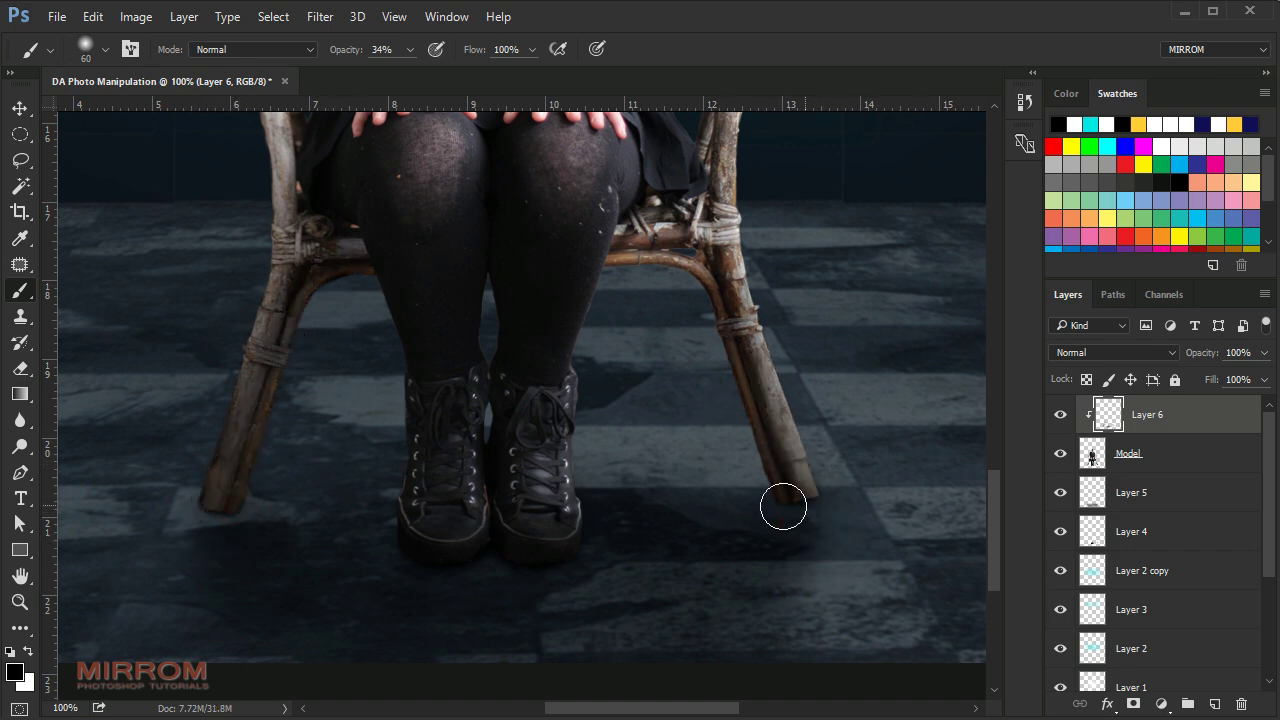
drag(783, 506, 594, 234)
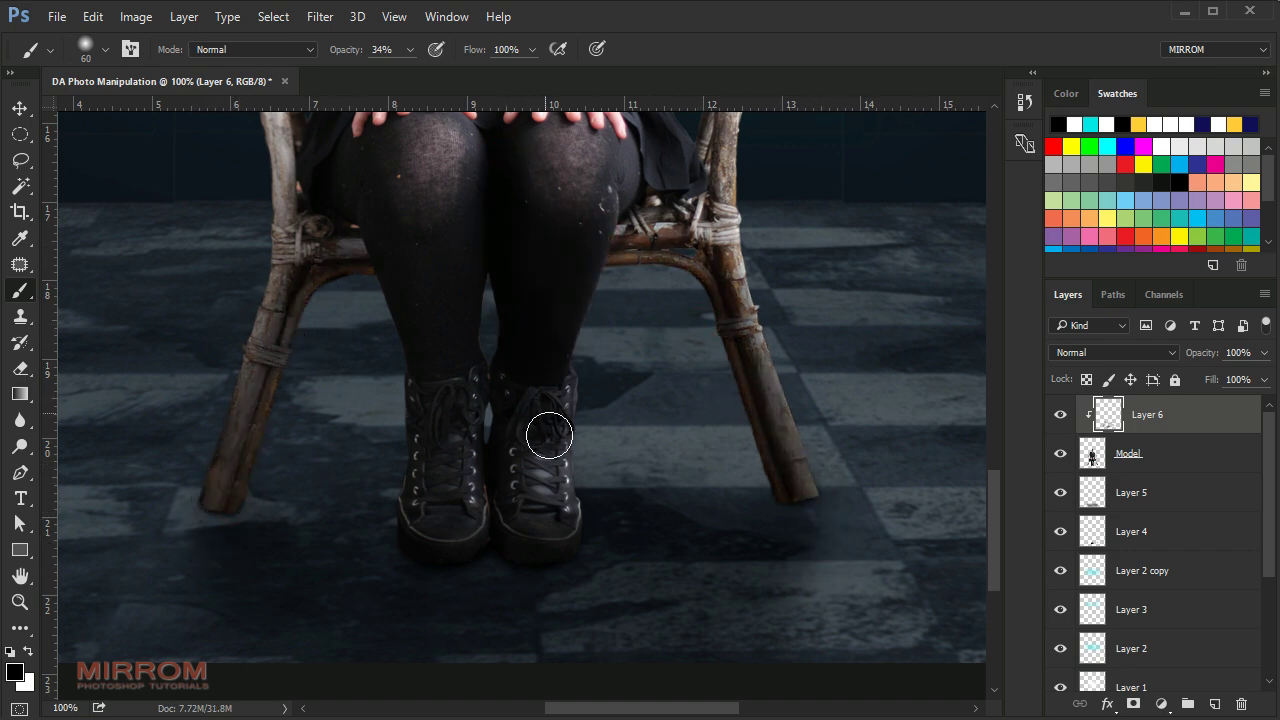
drag(487, 425, 479, 518)
mouse_move(306, 343)
mouse_down()
mouse_move(251, 489)
mouse_move(209, 534)
mouse_up()
Deepen the shadows around the knees, skirt edge and left chair leg's foot.
scroll(339, 520, up, 5)
drag(363, 434, 449, 383)
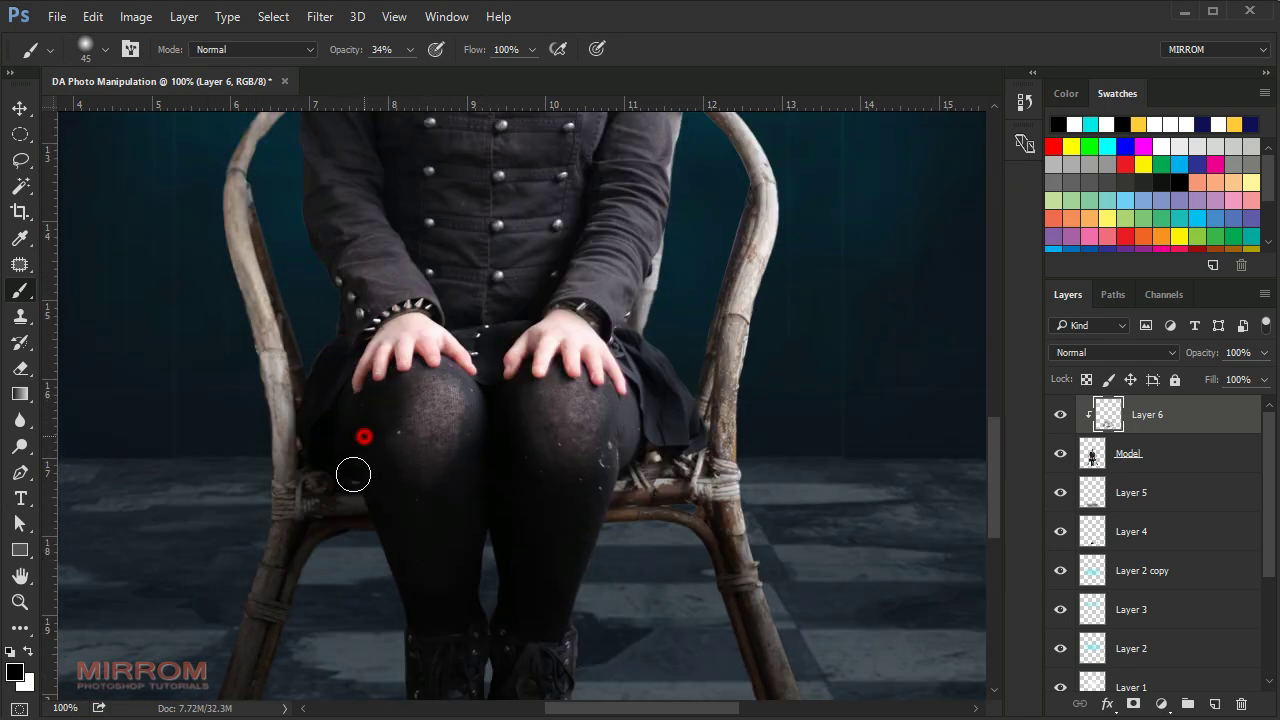
mouse_move(620, 400)
mouse_down()
mouse_move(659, 393)
mouse_move(668, 491)
mouse_move(737, 371)
mouse_move(694, 371)
mouse_up()
scroll(737, 360, up, 2)
key(bracketright)
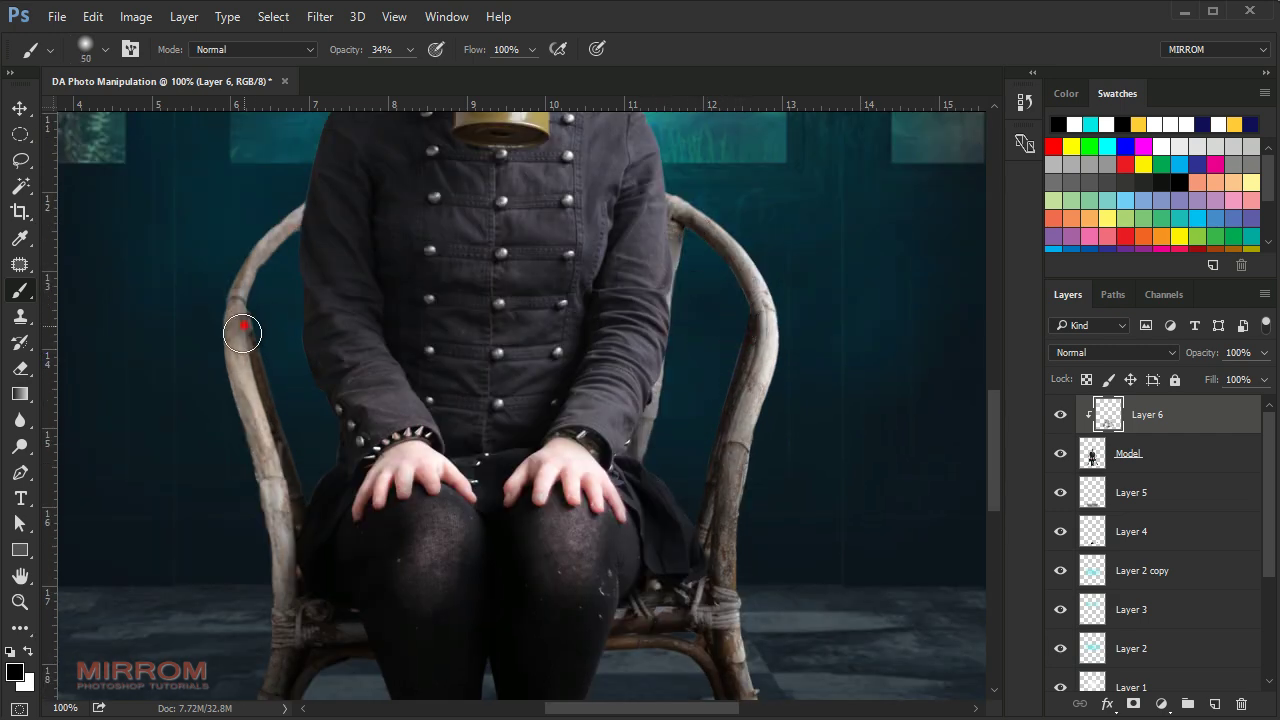
mouse_move(243, 334)
mouse_down()
mouse_move(271, 591)
mouse_move(234, 343)
mouse_up()
key(bracketright)
mouse_move(208, 394)
mouse_down()
mouse_move(240, 523)
mouse_move(234, 420)
mouse_up()
Shade both hands and the right sleeve with a 35 px brush at 21% opacity.
scroll(234, 420, up, 2)
drag(360, 50, 347, 50)
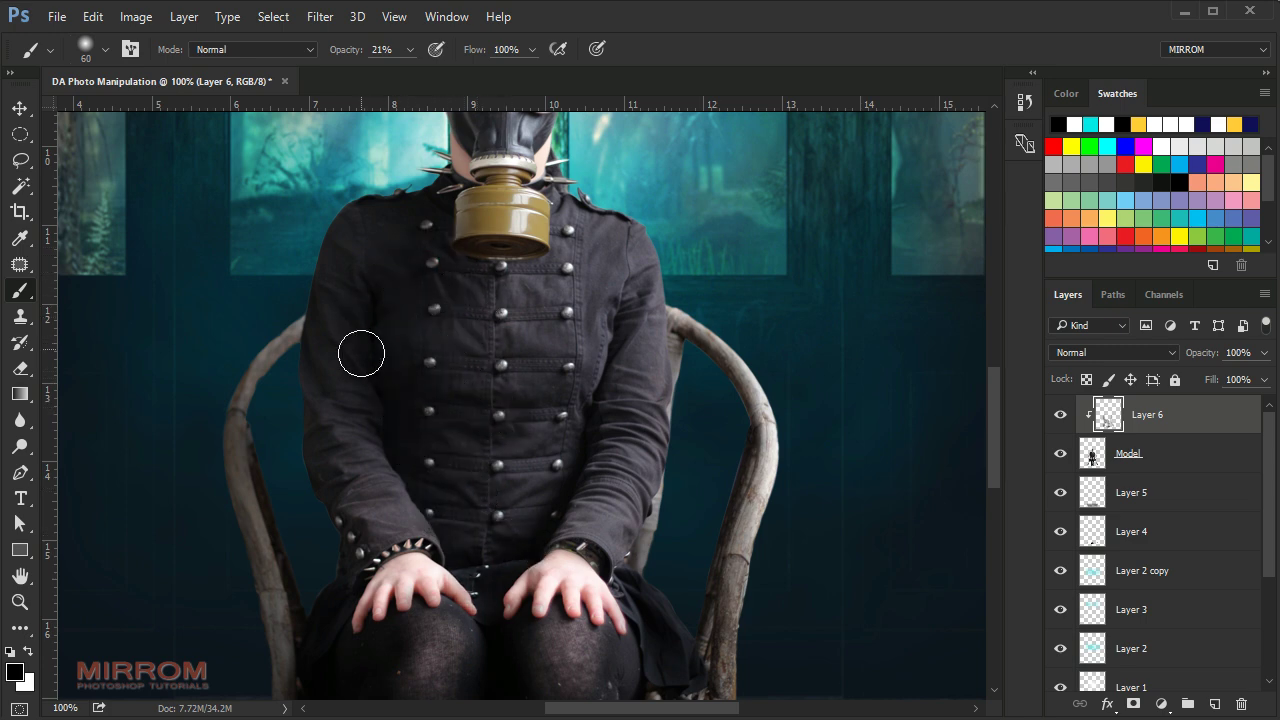
key(bracketleft)
key(bracketleft)
key(bracketleft)
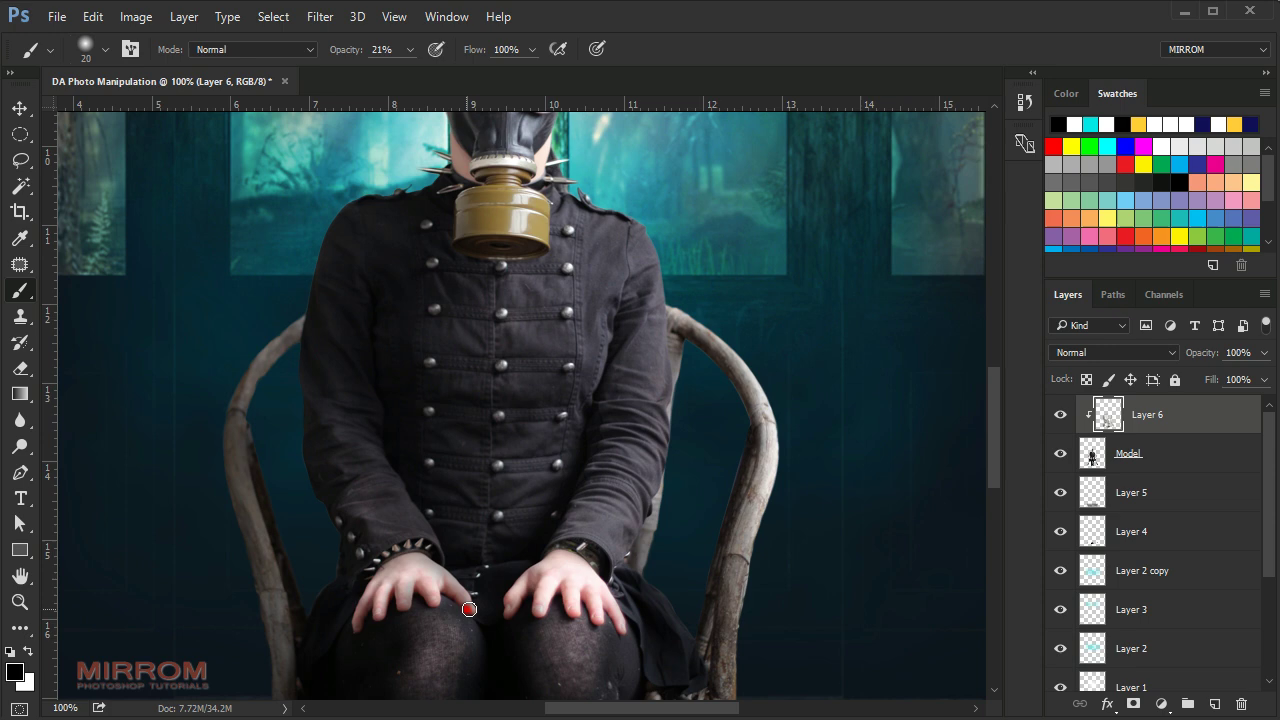
drag(449, 593, 605, 615)
key(bracketleft)
key(bracketleft)
key(bracketleft)
mouse_move(545, 546)
mouse_down()
mouse_move(577, 506)
mouse_move(556, 285)
mouse_up()
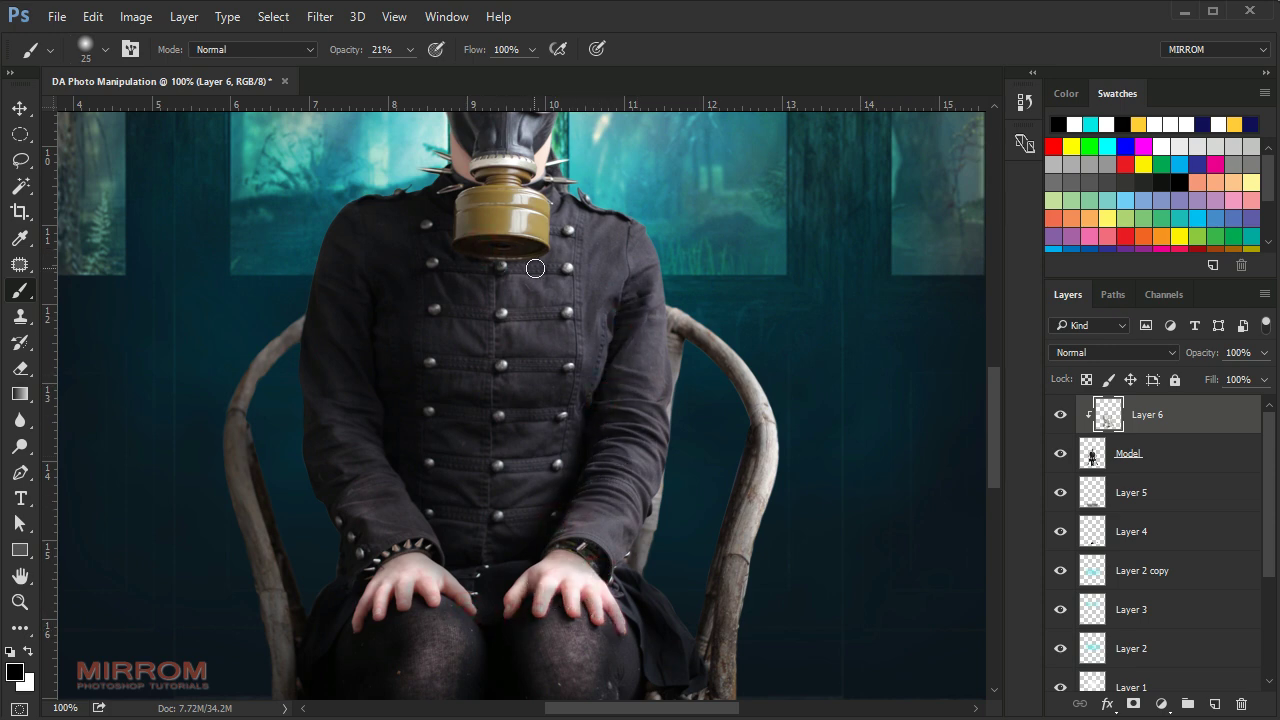
Add a final stroke on the sleeve and compare the figure with and without shading.
scroll(517, 318, up, 4)
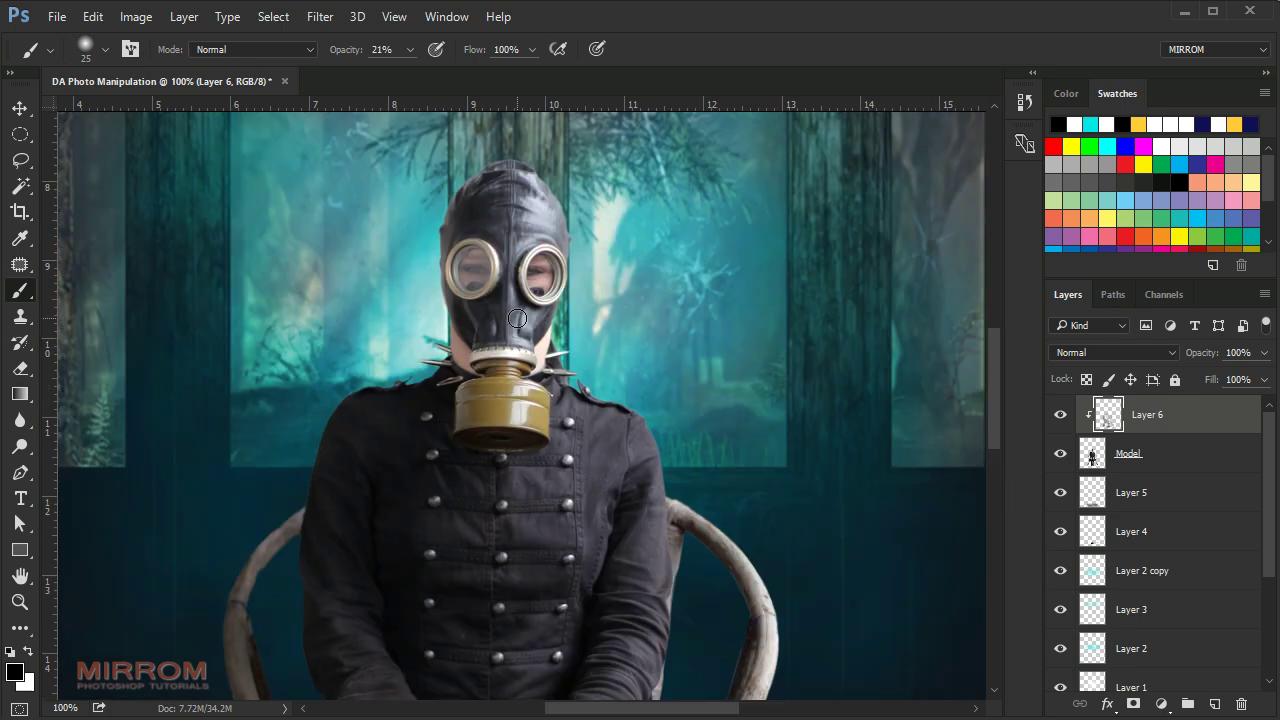
scroll(517, 318, up, 1)
key(bracketright)
drag(530, 290, 490, 417)
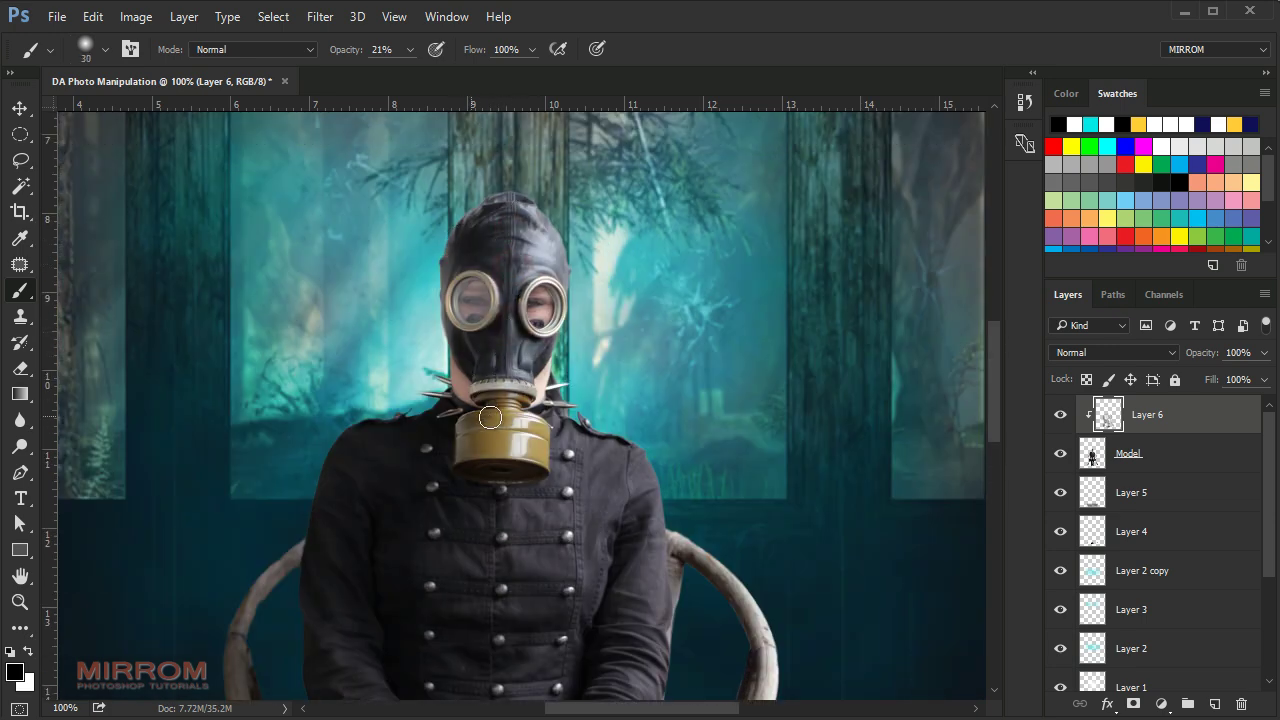
scroll(793, 499, down, 5)
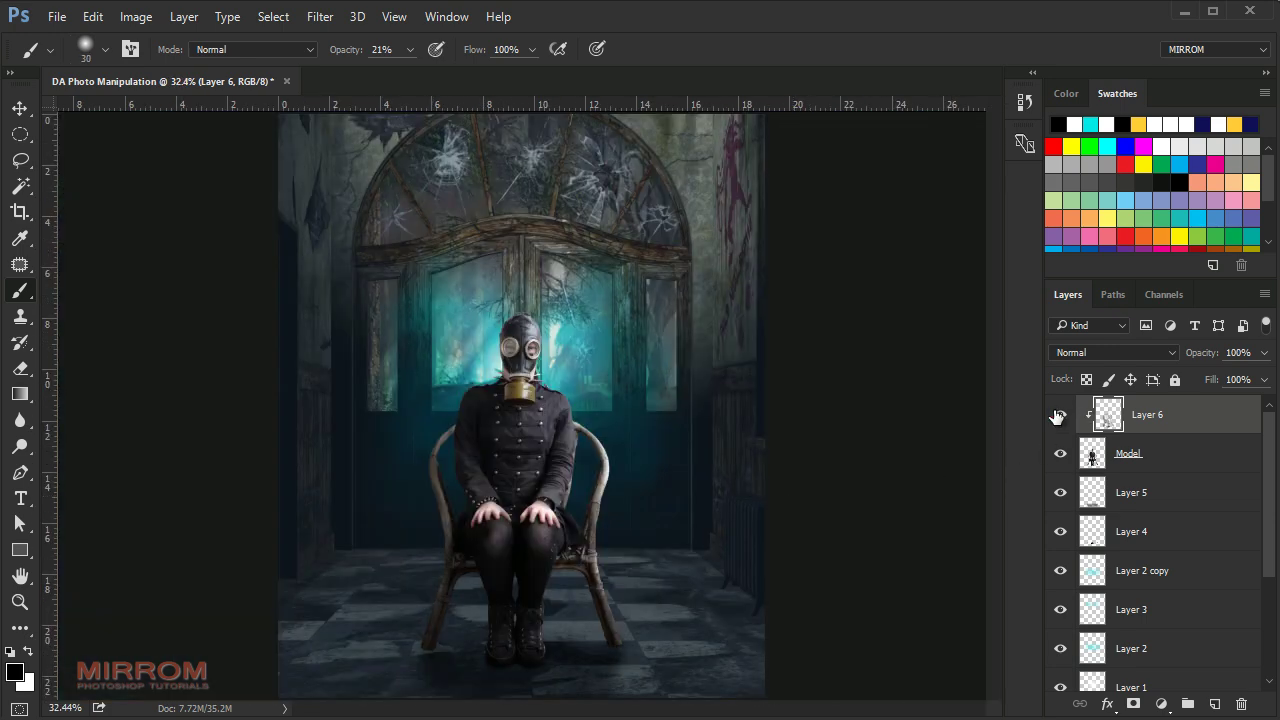
click(1059, 414)
click(1059, 414)
click(575, 383)
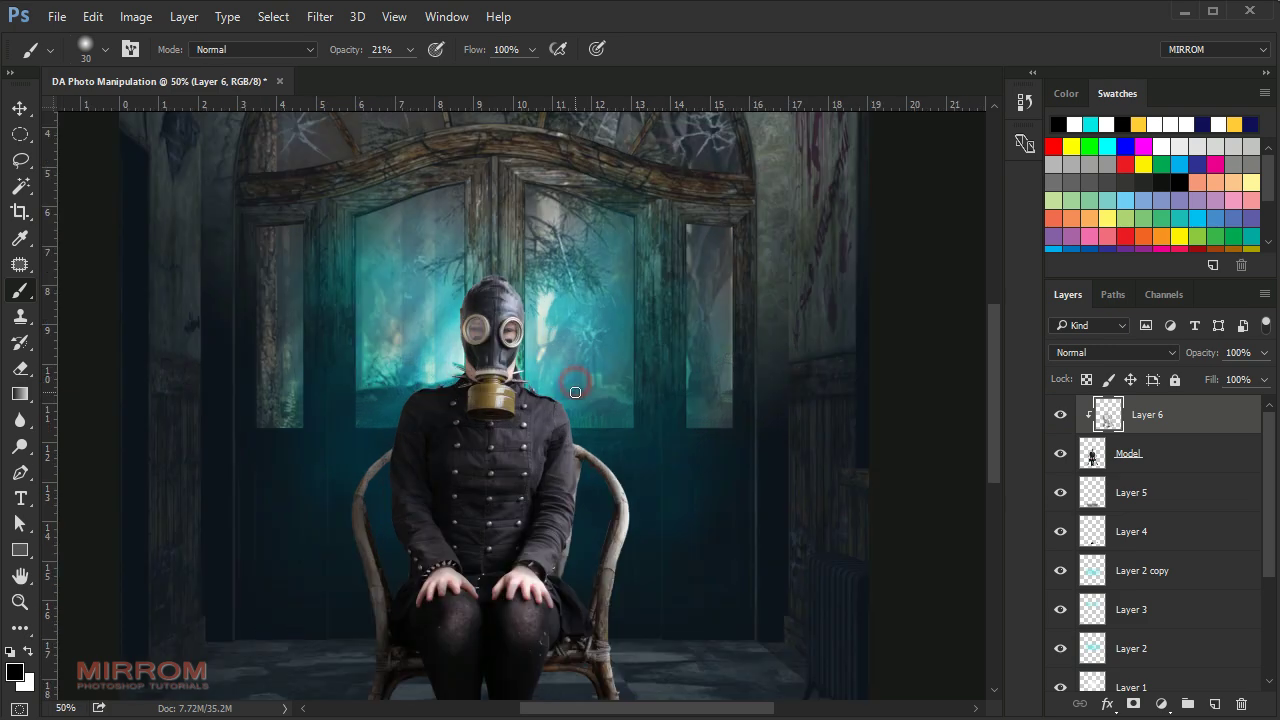
Add Layer 7 clipped to the layers below and fill it with 50% gray.
click(1213, 705)
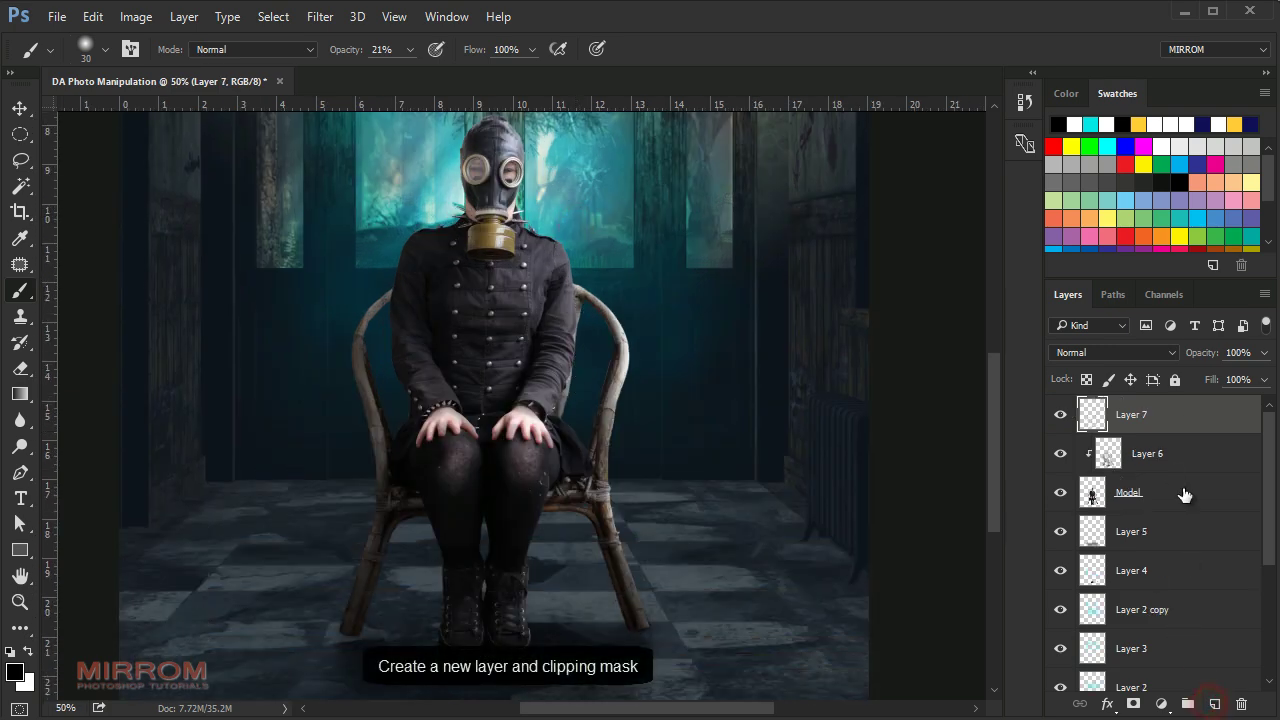
right_click(1193, 417)
click(916, 460)
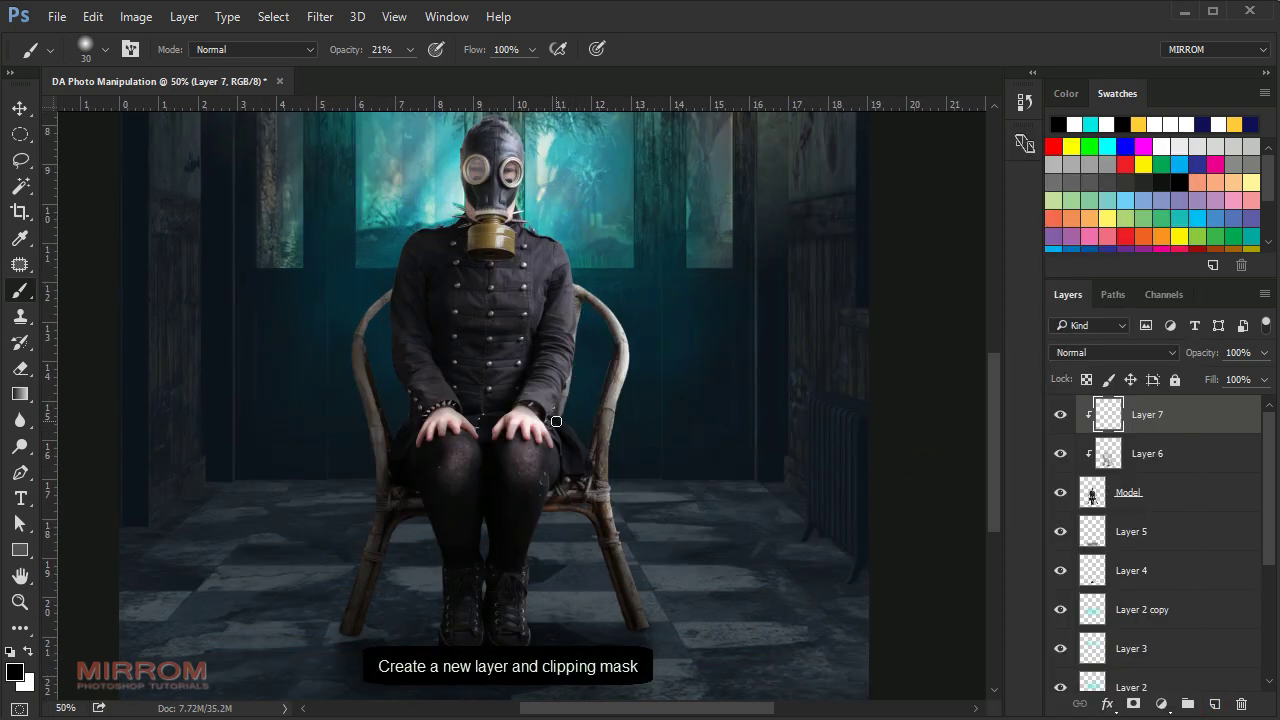
click(92, 16)
click(234, 279)
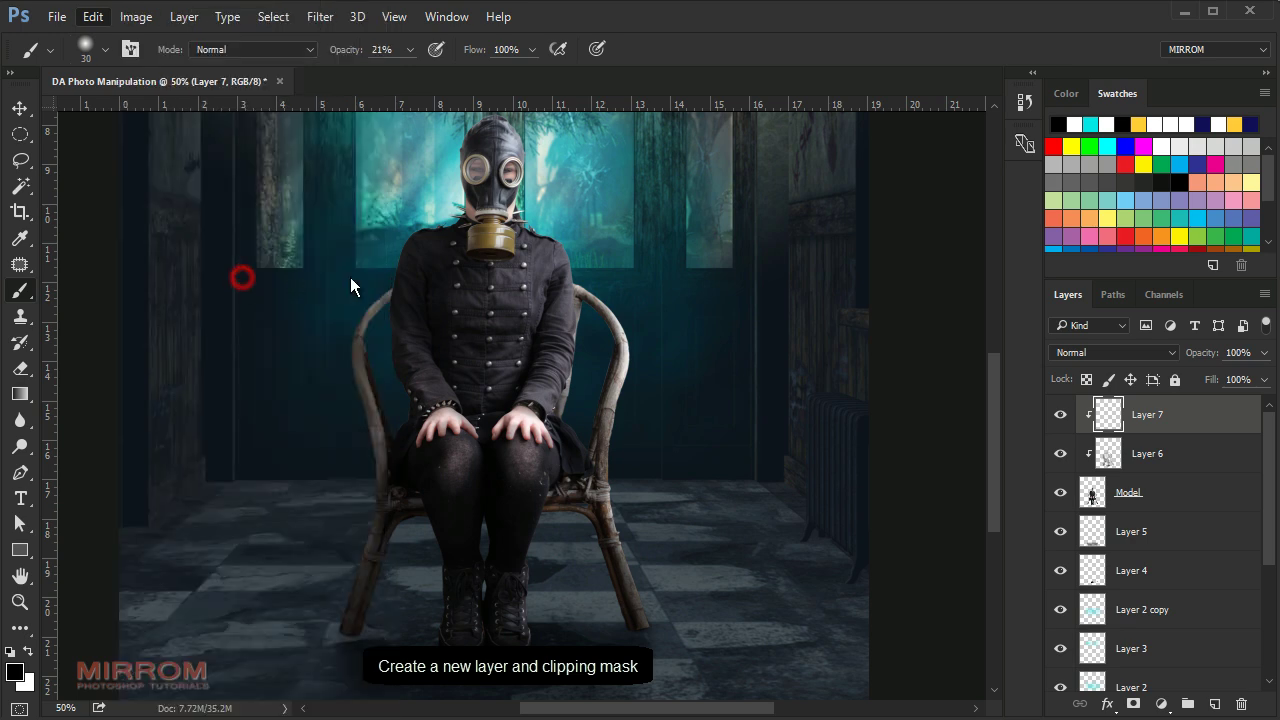
click(700, 261)
click(660, 526)
click(818, 205)
key(b)
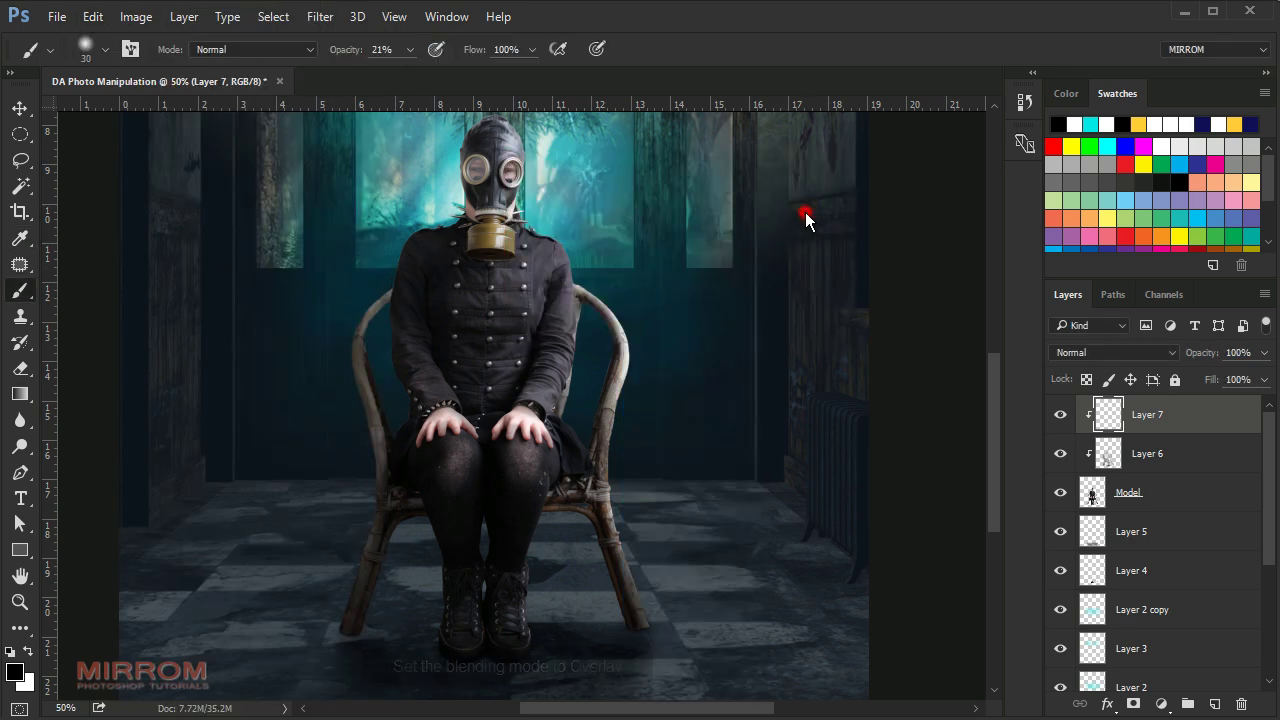
Set Layer 7 to Overlay blending and zoom in on the model's lower body.
click(1110, 352)
click(1070, 216)
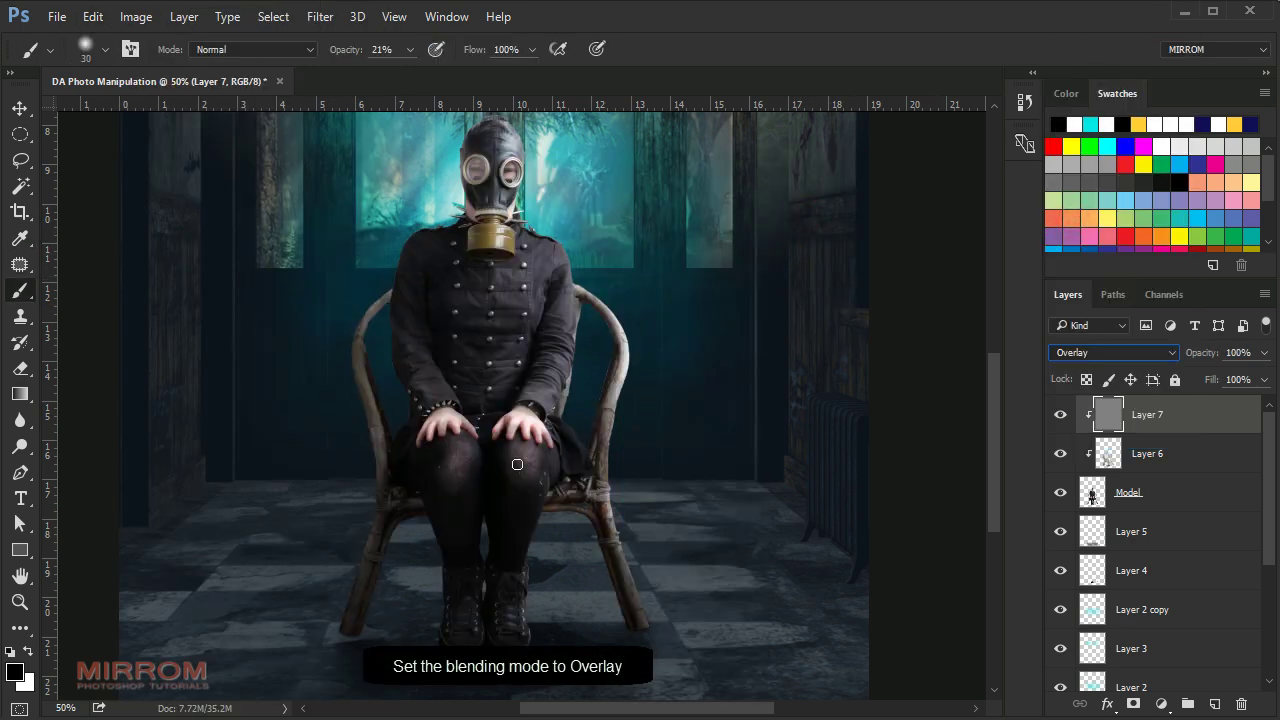
ctrl+click(473, 505)
scroll(472, 504, down, 2)
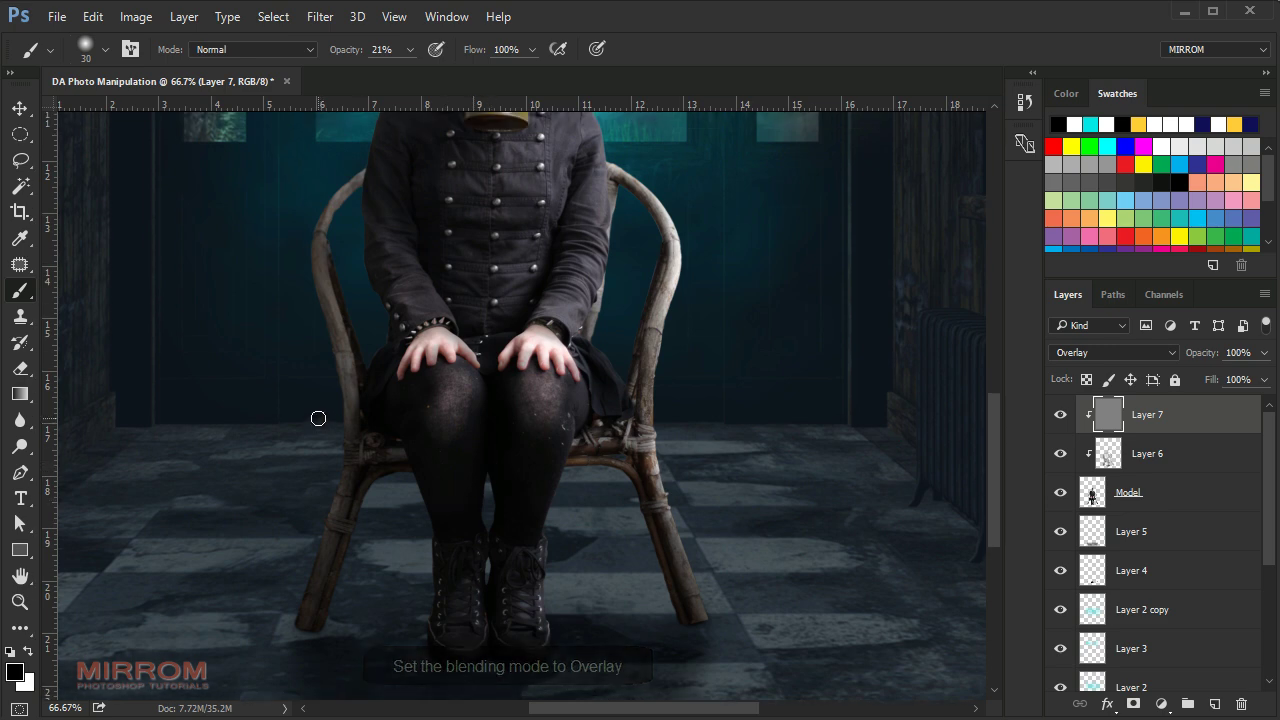
click(20, 446)
Burn the shadows around the shoes and the chair leg using the Burn tool set to Shadows.
click(100, 465)
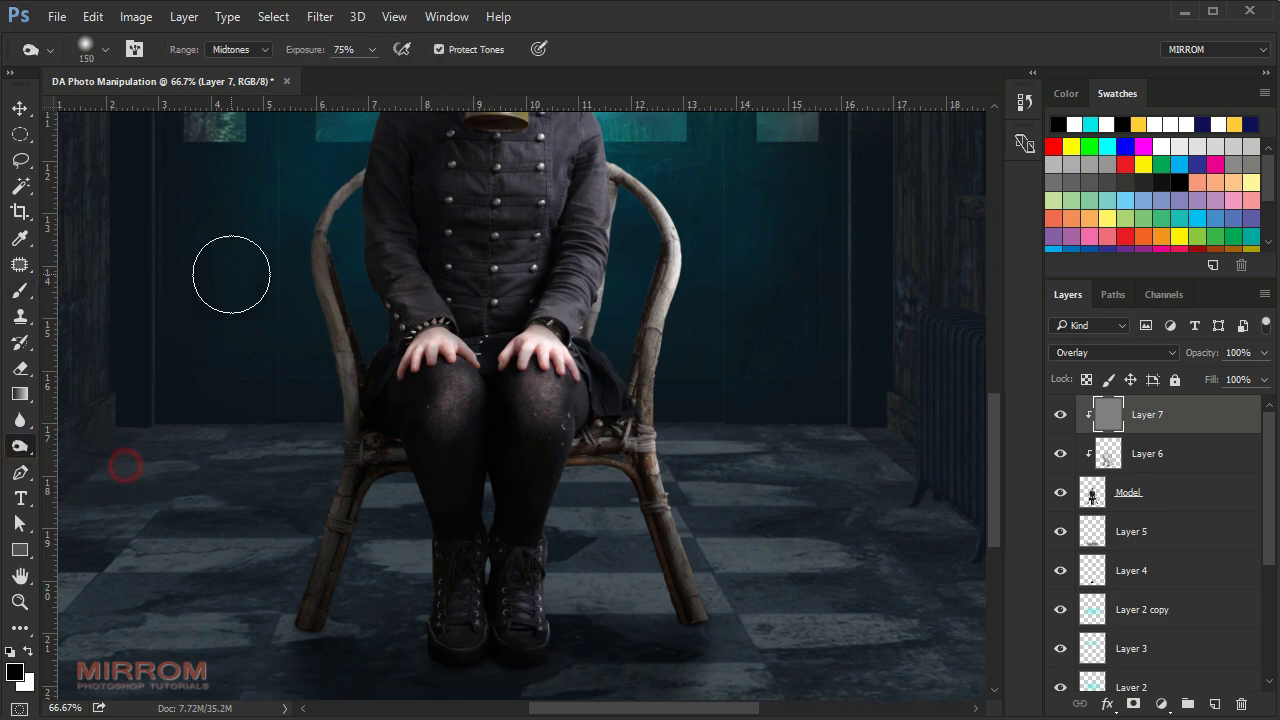
click(240, 49)
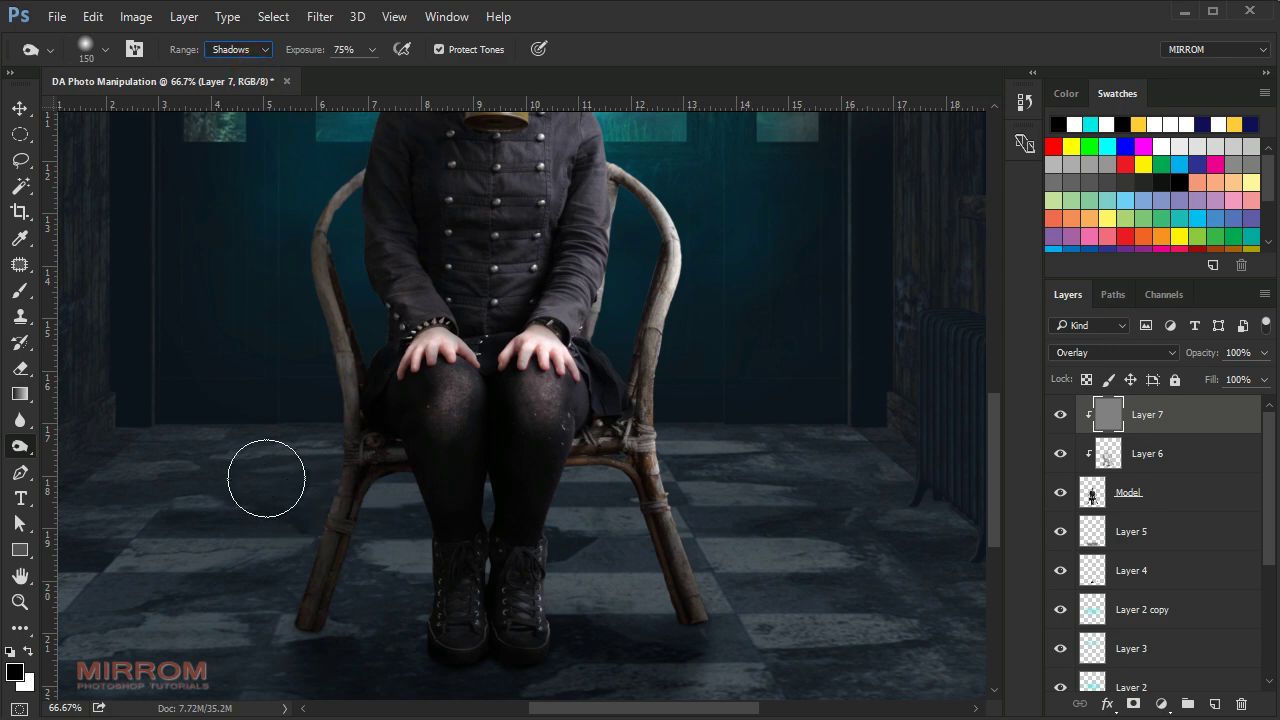
key(bracketleft)
key(bracketleft)
key(bracketleft)
drag(293, 57, 287, 57)
mouse_move(443, 600)
mouse_down()
mouse_move(449, 654)
mouse_move(555, 652)
mouse_up()
drag(715, 635, 613, 412)
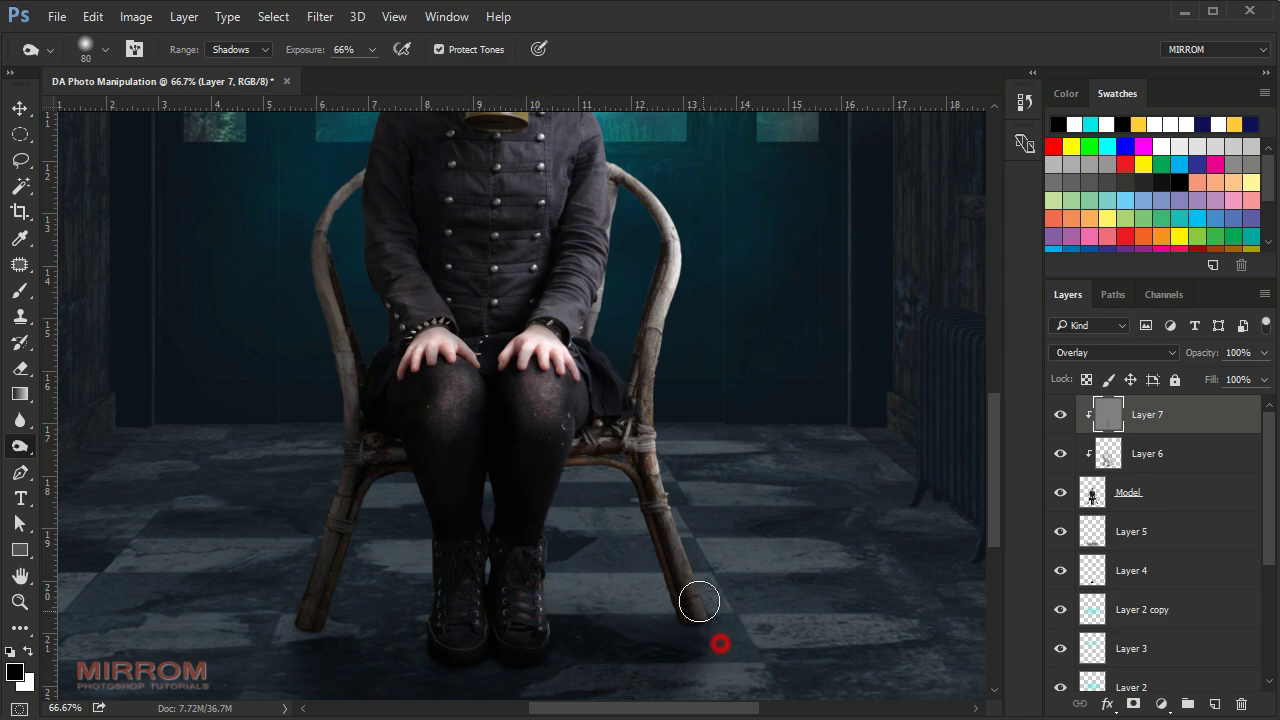
Burn the torso and gas-mask head darker with a smaller brush, from head top to filter.
scroll(260, 480, up, 3)
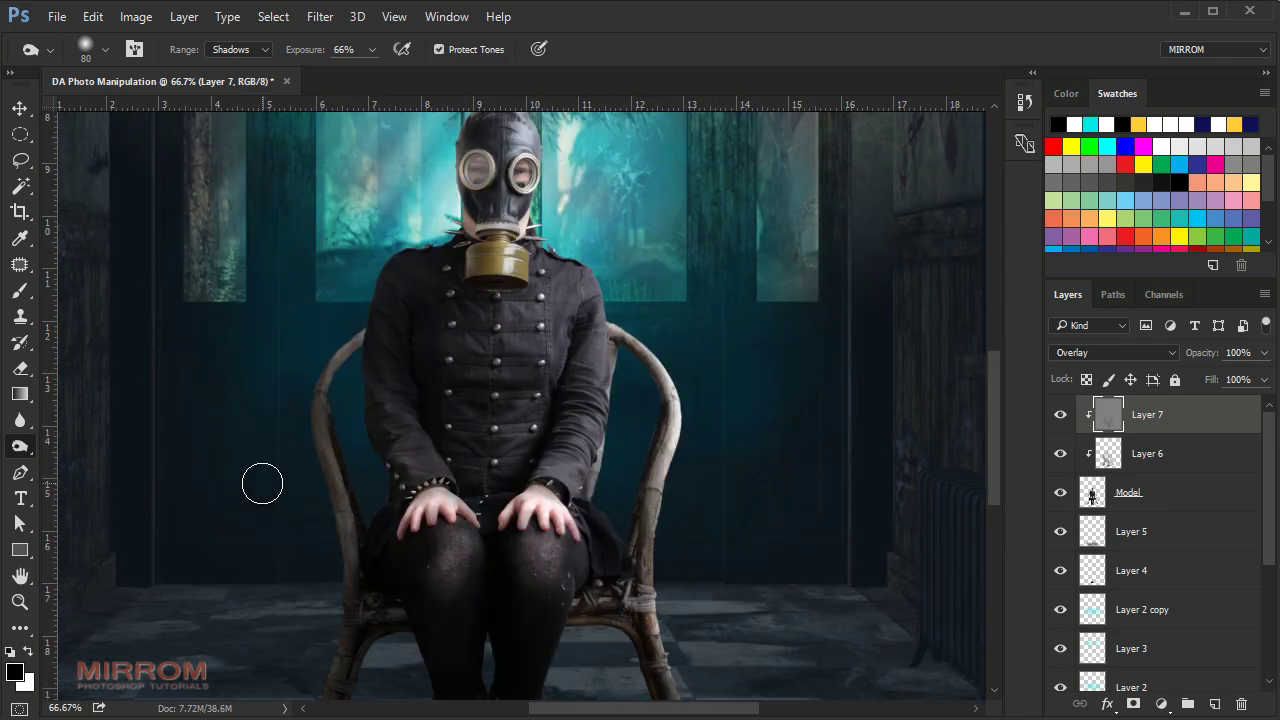
key(bracketleft)
key(bracketleft)
drag(305, 49, 296, 49)
mouse_move(413, 325)
mouse_down()
mouse_move(420, 410)
mouse_move(479, 494)
mouse_up()
scroll(149, 486, up, 3)
drag(512, 228, 489, 230)
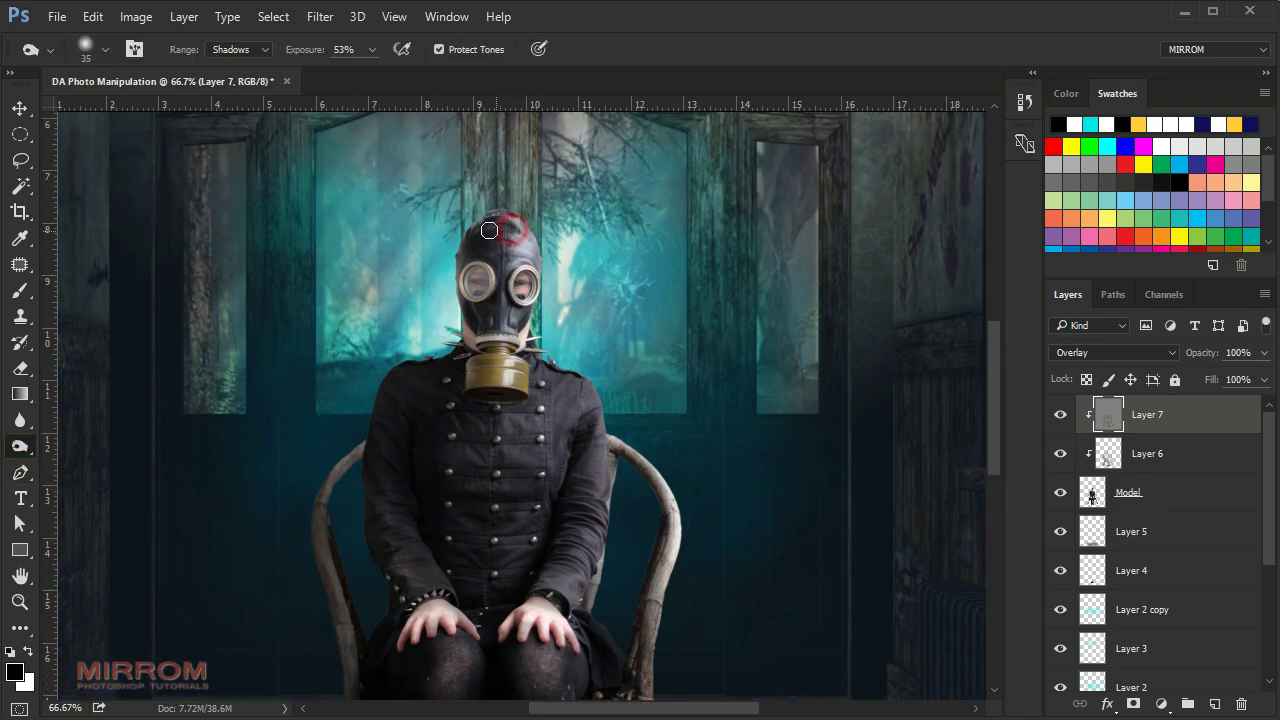
mouse_move(489, 316)
mouse_down()
mouse_move(510, 330)
mouse_move(493, 394)
mouse_move(548, 398)
mouse_move(581, 418)
mouse_up()
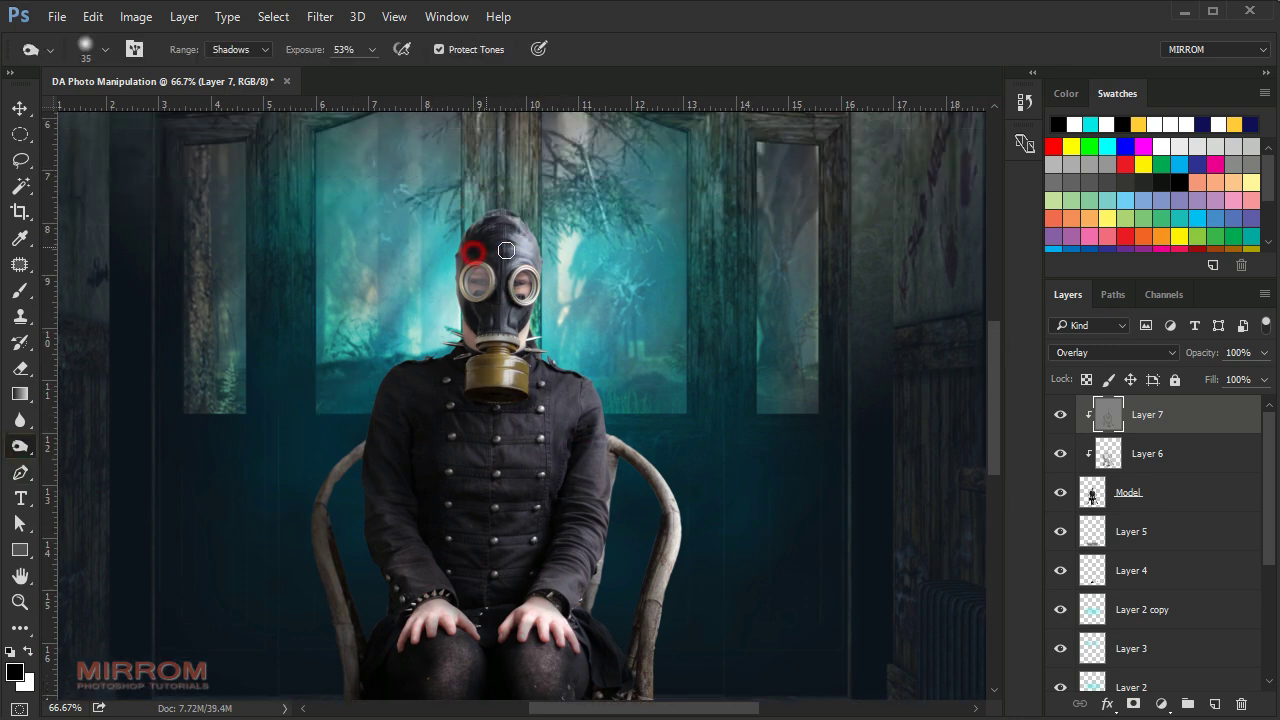
drag(506, 250, 491, 288)
scroll(538, 312, up, 3)
scroll(508, 300, down, 1)
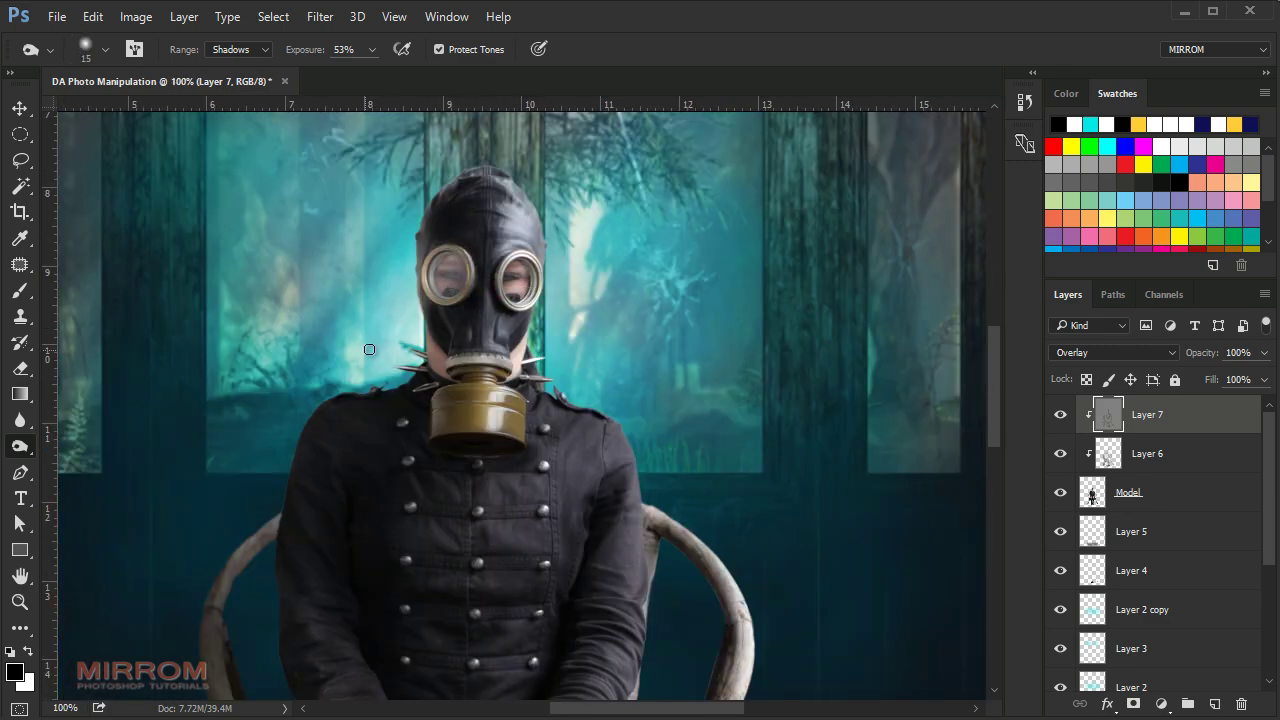
right_click(25, 452)
Set the Dodge tool to Midtones at 50% exposure and lighten a spot on the jacket shoulder.
click(85, 446)
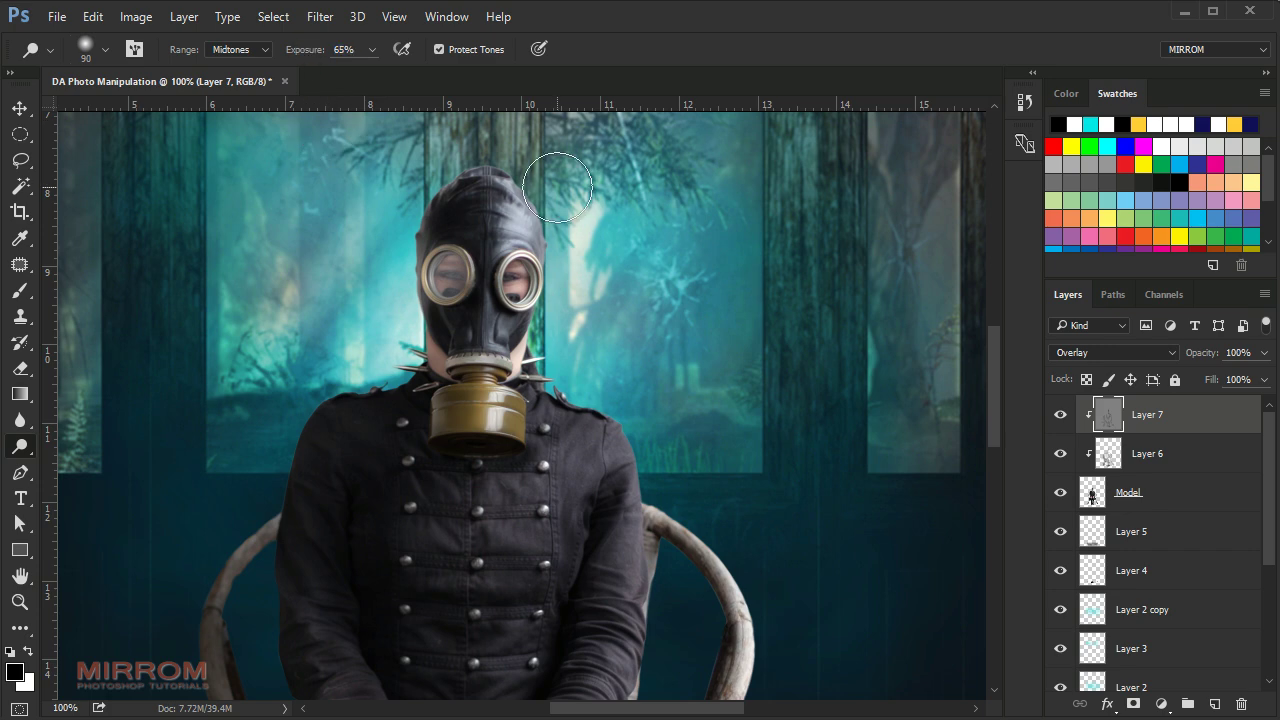
click(528, 171)
key(bracketleft)
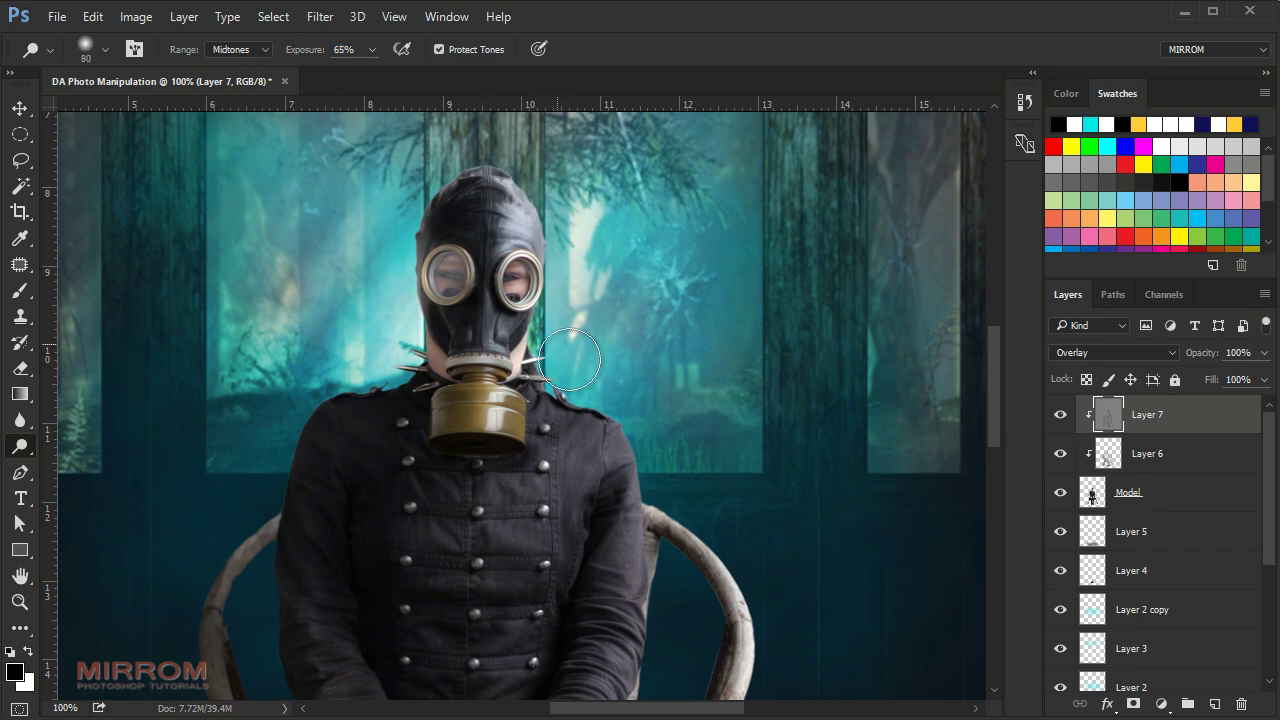
key(bracketright)
key(bracketright)
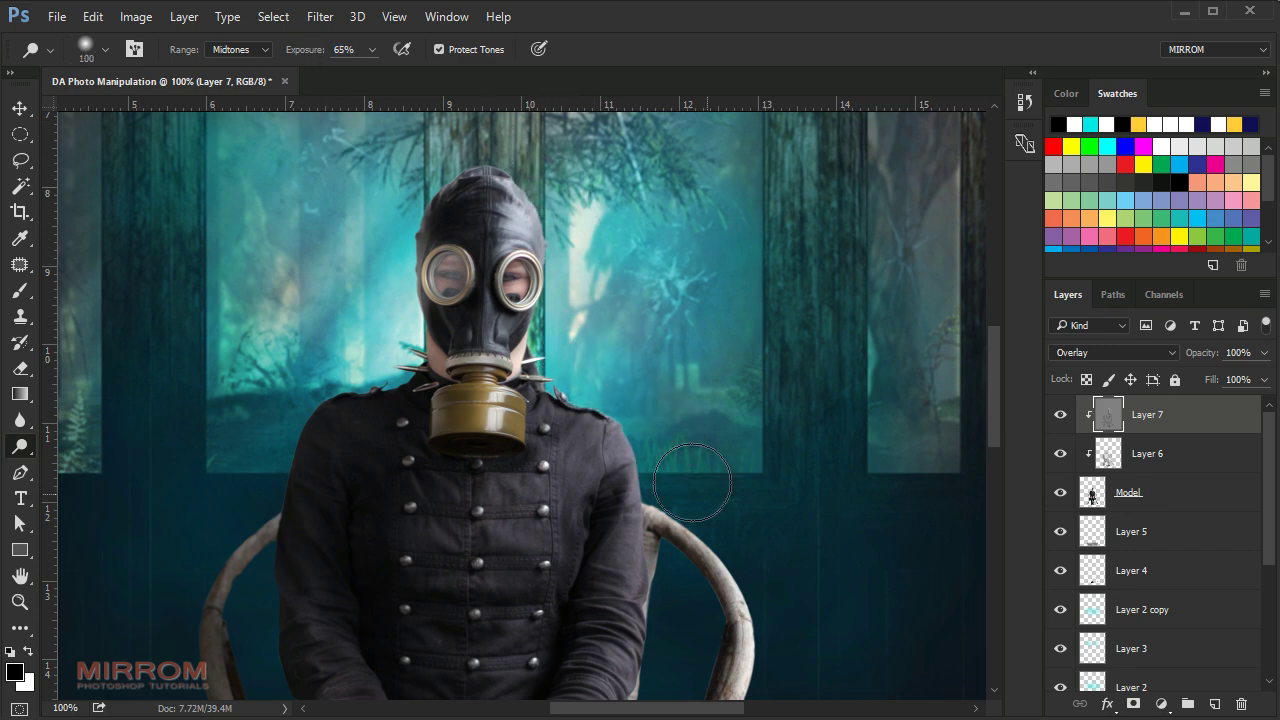
scroll(700, 430, down, 3)
scroll(770, 530, down, 3)
scroll(743, 575, down, 3)
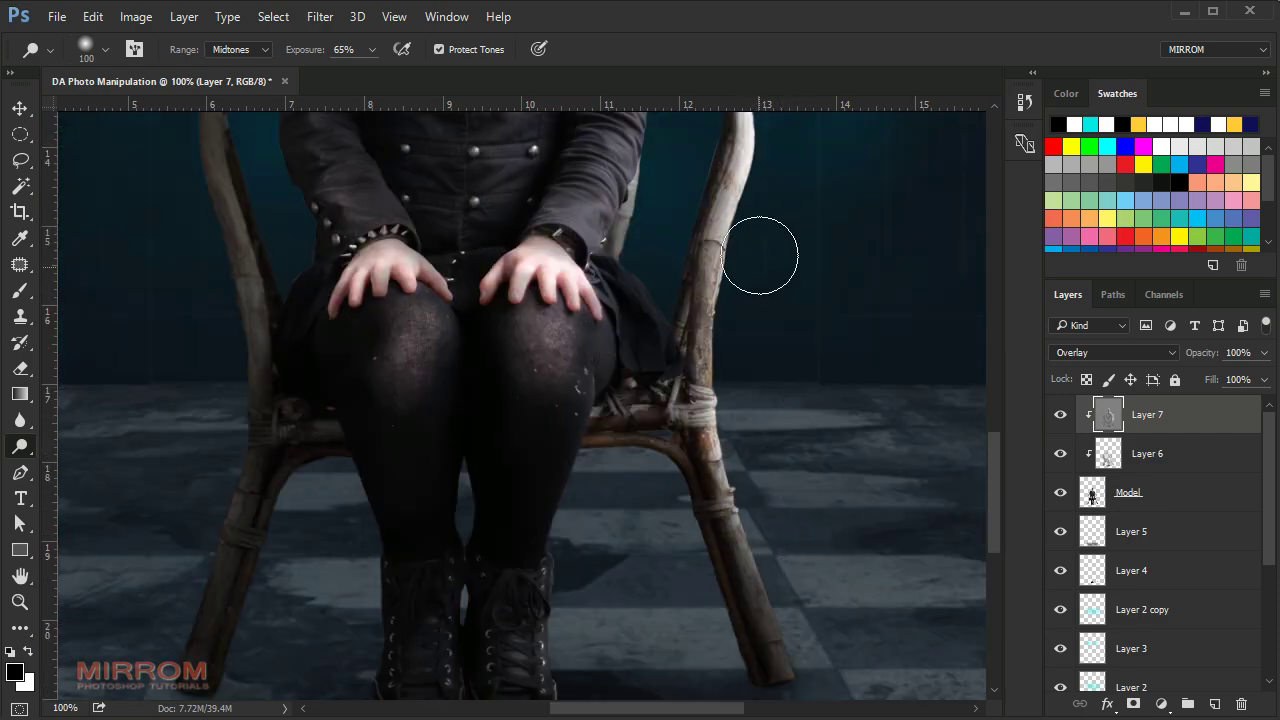
scroll(614, 551, down, 2)
scroll(610, 480, down, 1)
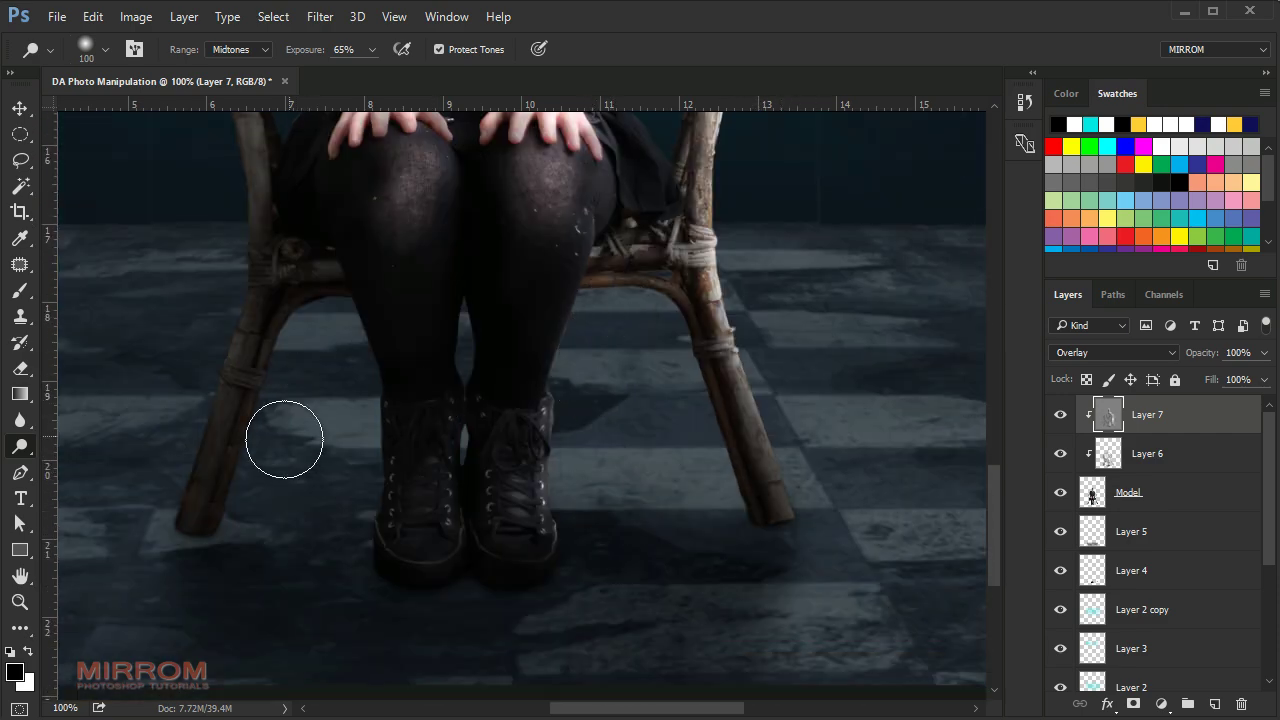
scroll(240, 410, up, 4)
scroll(200, 300, up, 1)
scroll(250, 290, up, 1)
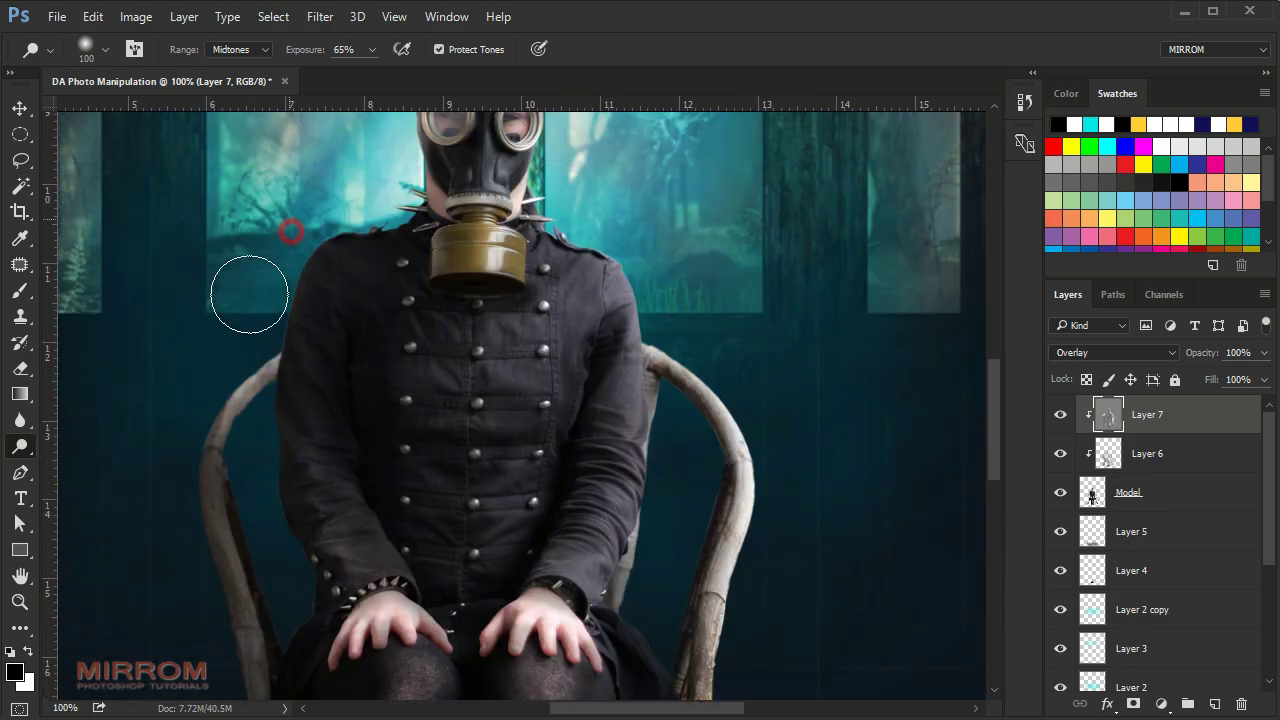
key(bracketleft)
key(bracketleft)
scroll(250, 305, up, 1)
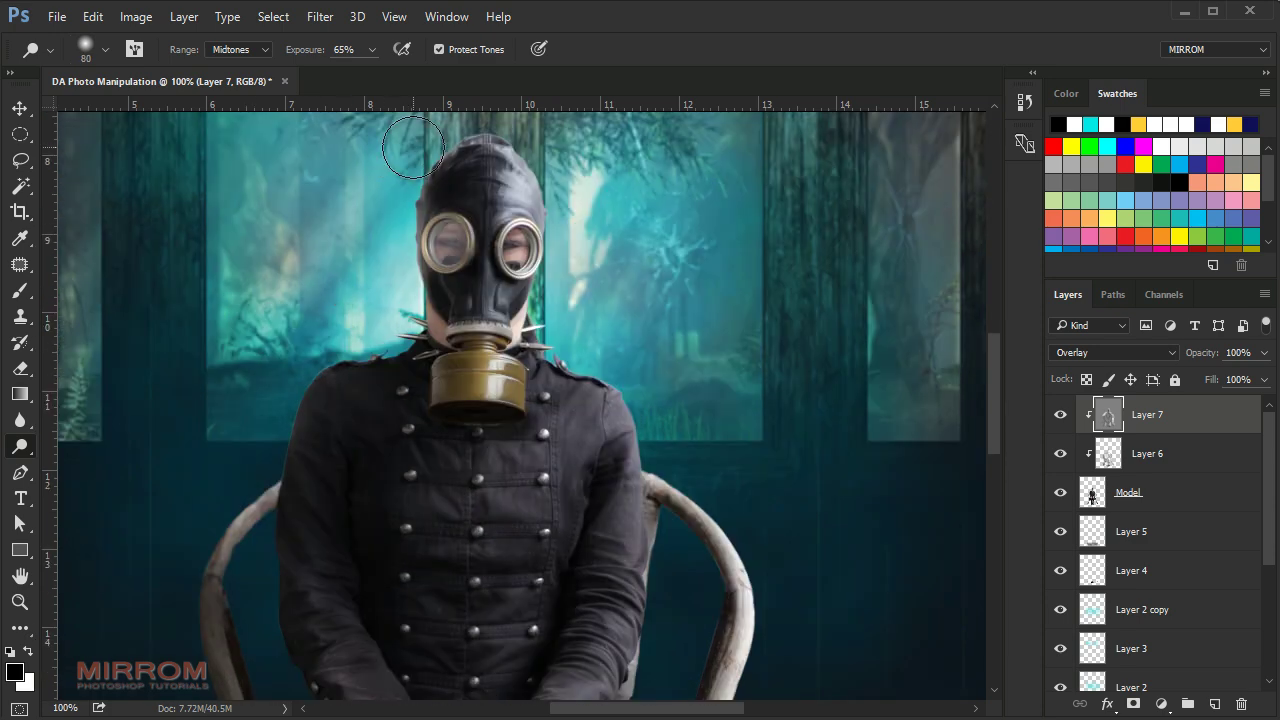
scroll(214, 457, down, 1)
key(bracketleft)
key(bracketleft)
key(bracketleft)
click(612, 313)
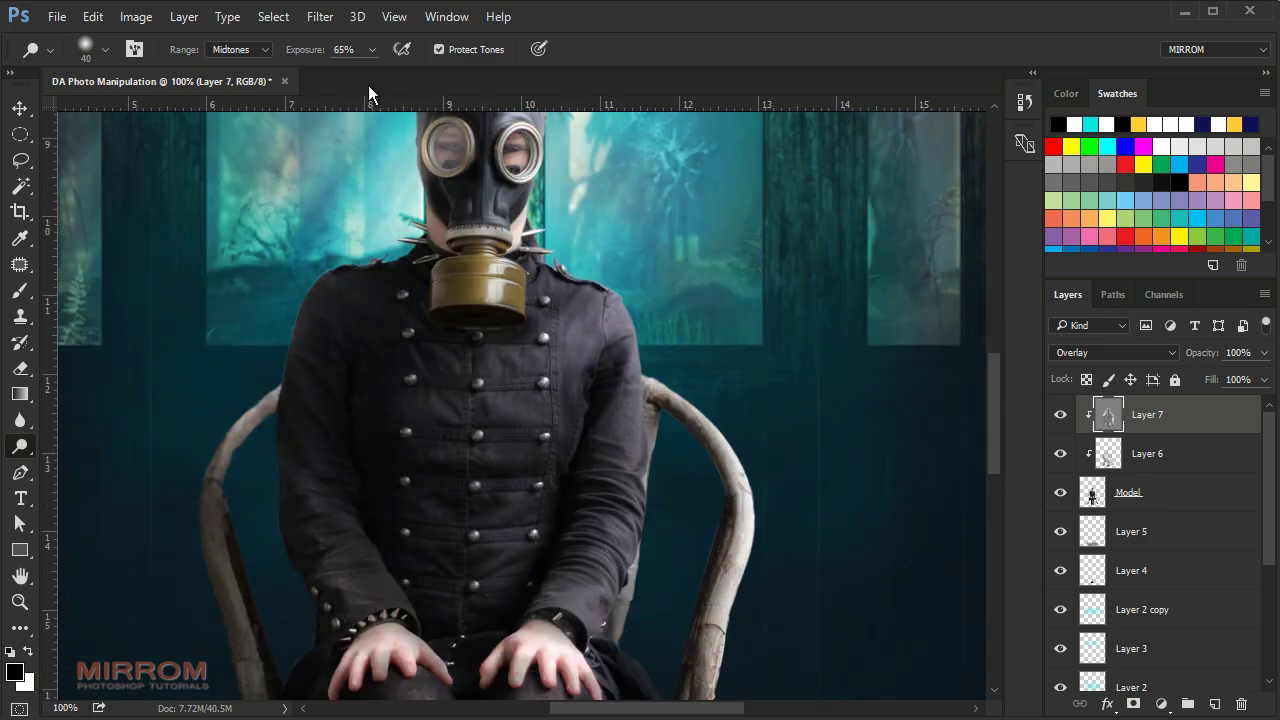
text(50)
key(Return)
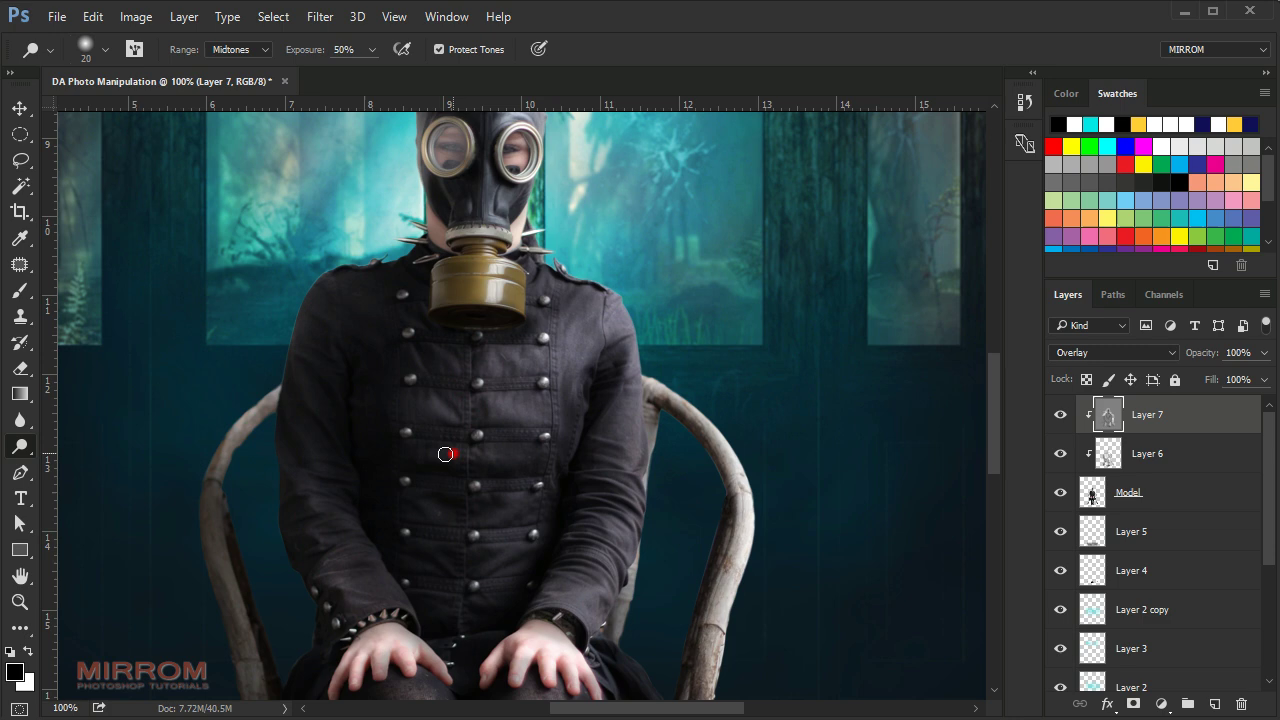
Dodge the jacket front, its right side, the right arm and shoulder, and the left sleeve lighter.
drag(512, 498, 497, 592)
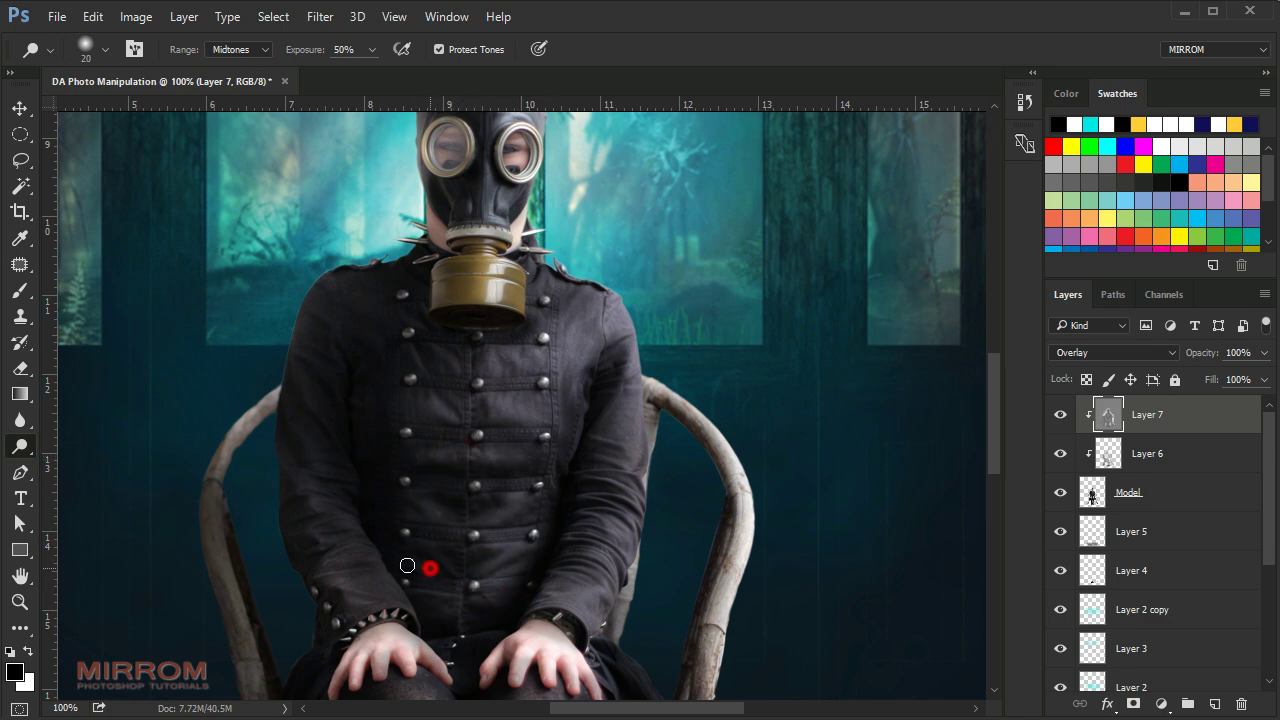
drag(407, 566, 585, 595)
key(bracketright)
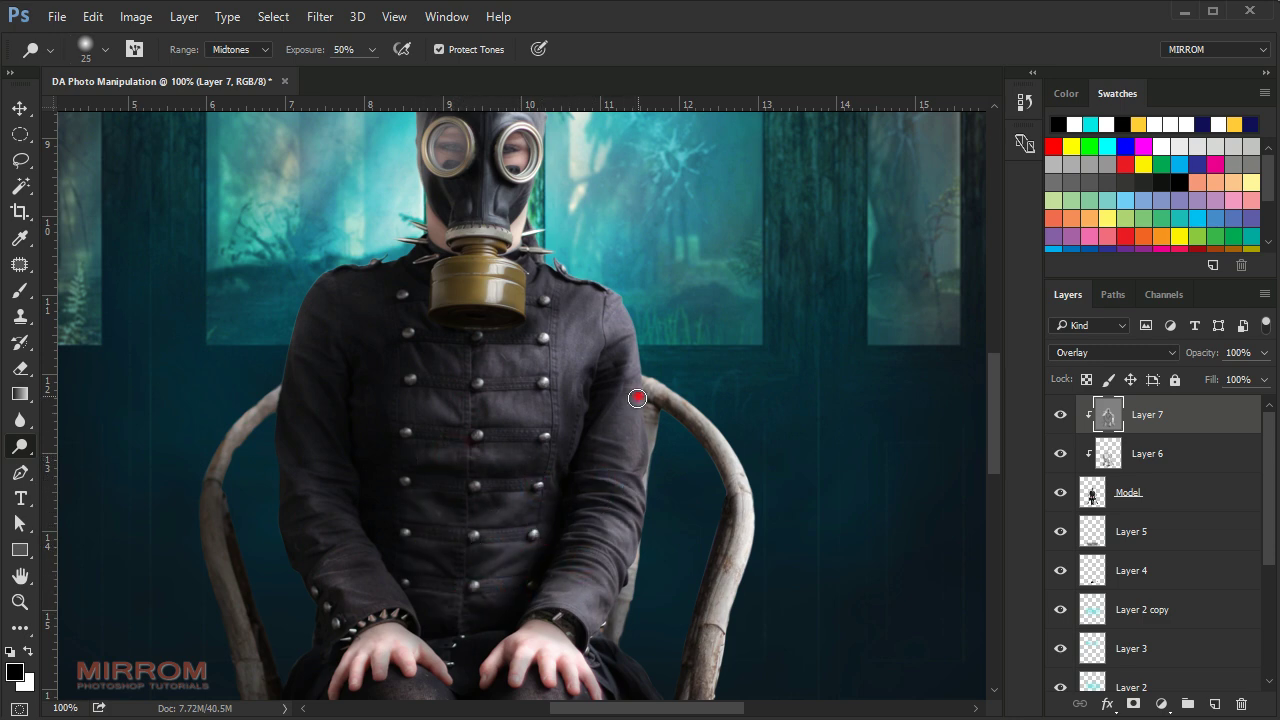
mouse_move(637, 398)
mouse_down()
mouse_move(545, 270)
mouse_move(525, 210)
mouse_up()
key(bracketleft)
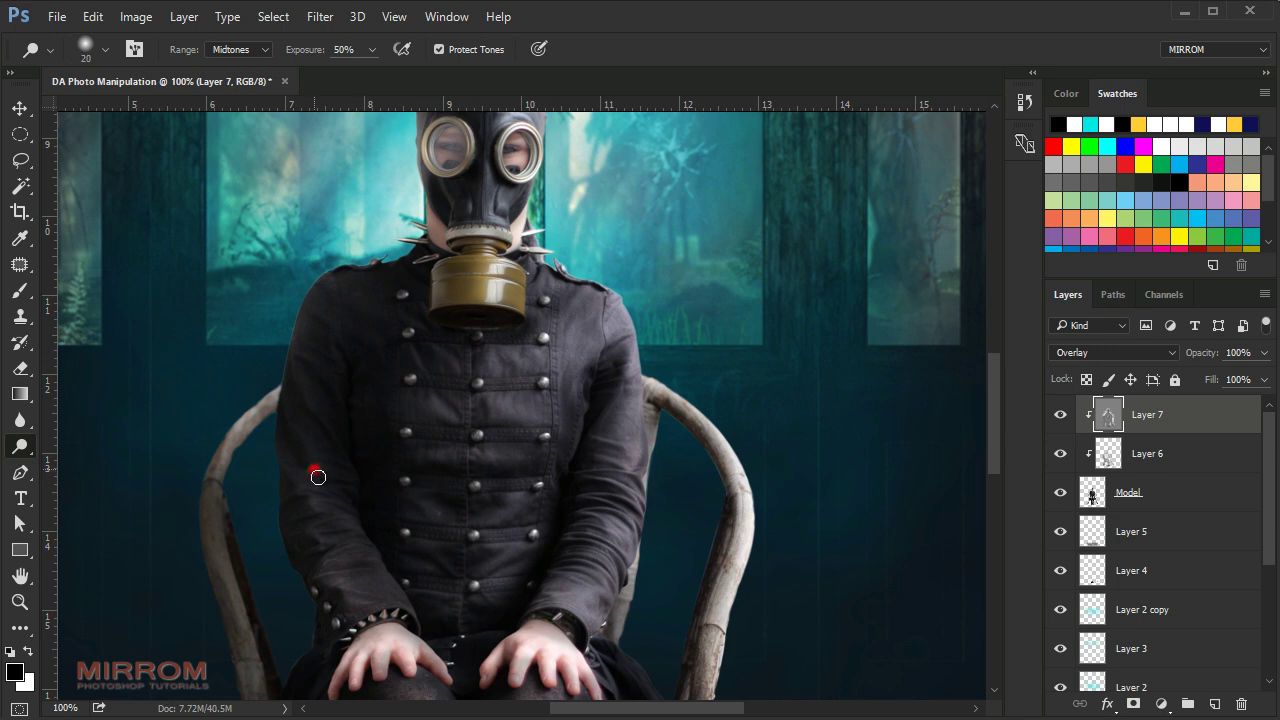
drag(318, 477, 354, 598)
Lighten the filter canister, fit the composition on screen, and toggle the tone layer to compare.
scroll(480, 400, down, 1)
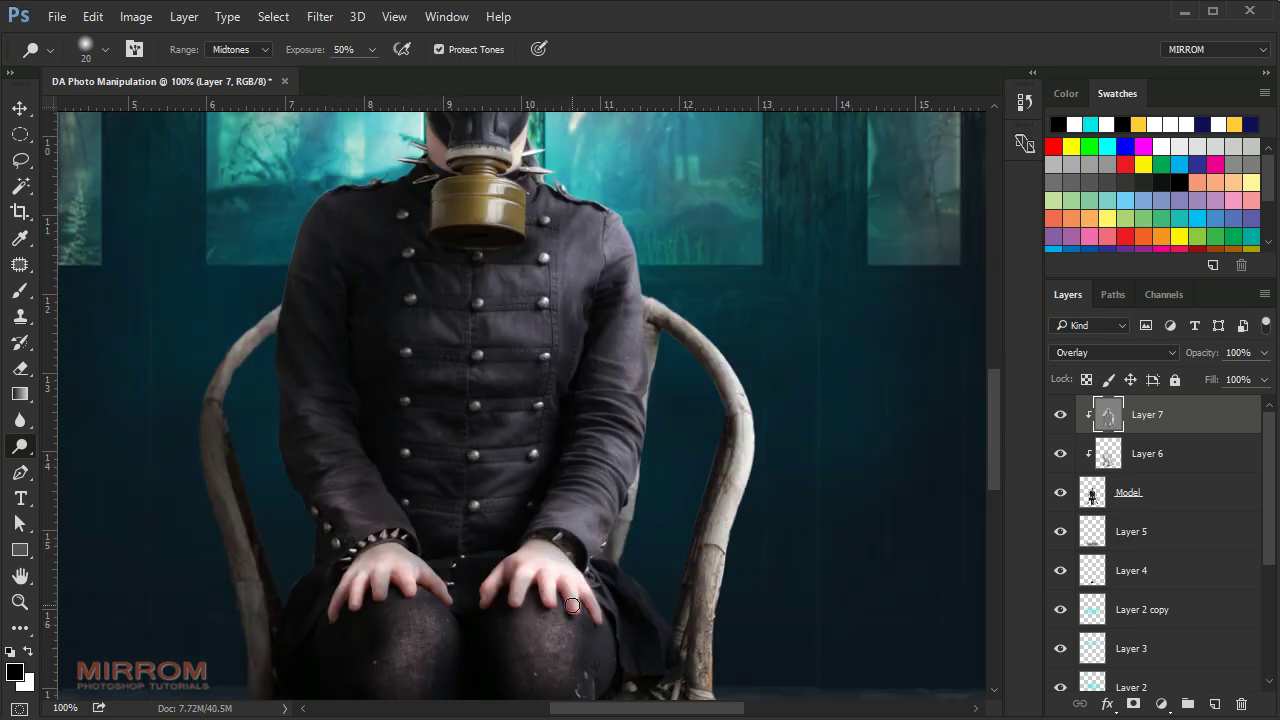
scroll(480, 400, up, 1)
scroll(502, 203, down, 1)
drag(502, 203, 505, 225)
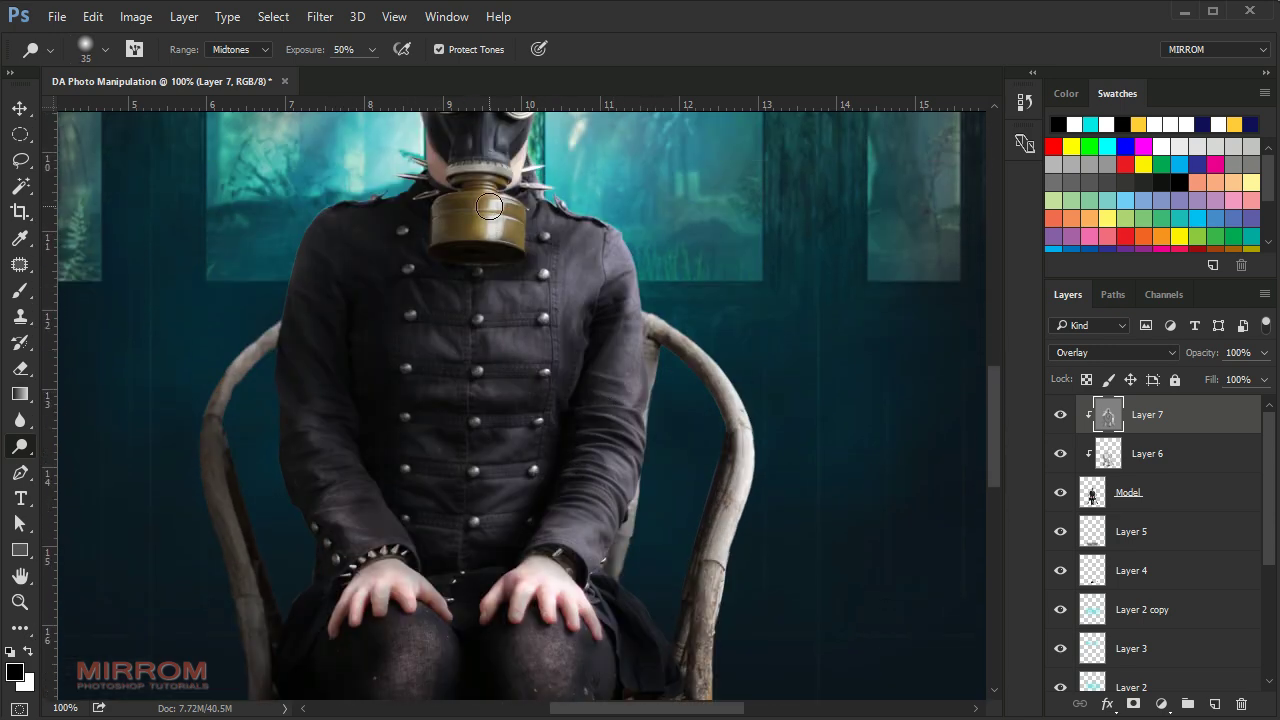
key(ctrl+0)
click(1060, 420)
click(1060, 420)
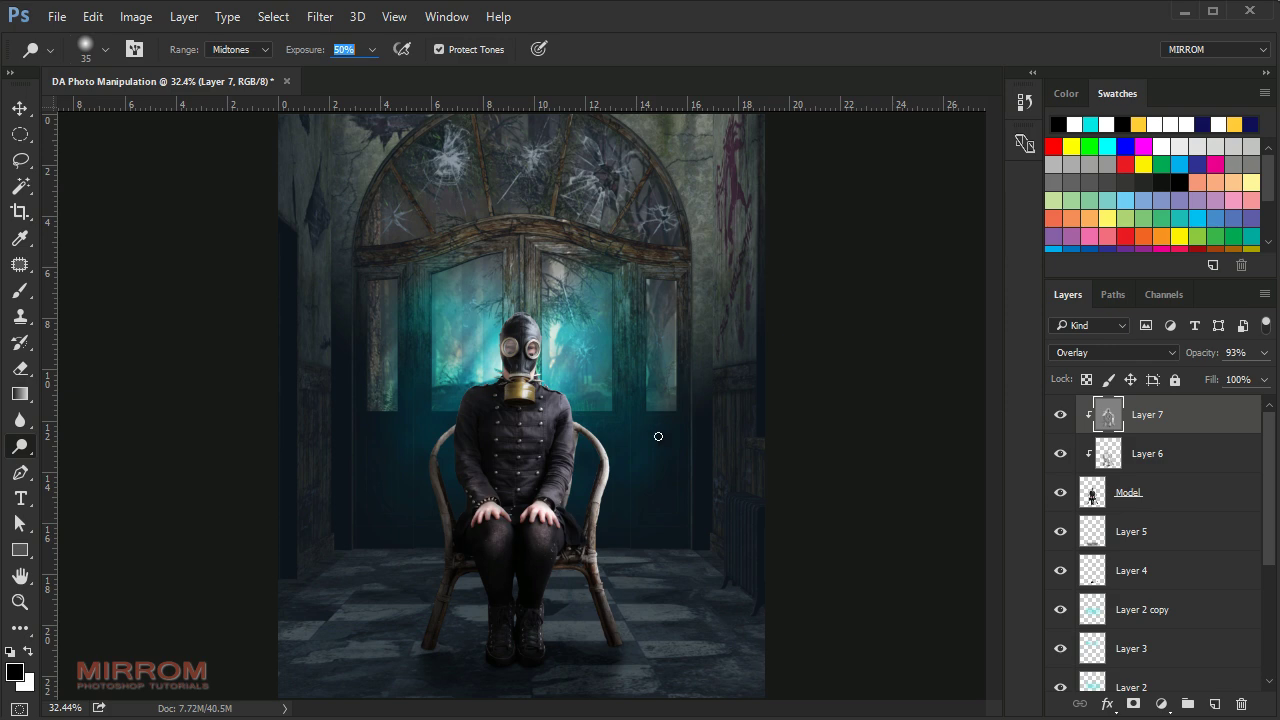
Add a clipped Color Balance adjustment with a slight midtone shift and compare it on and off.
key(v)
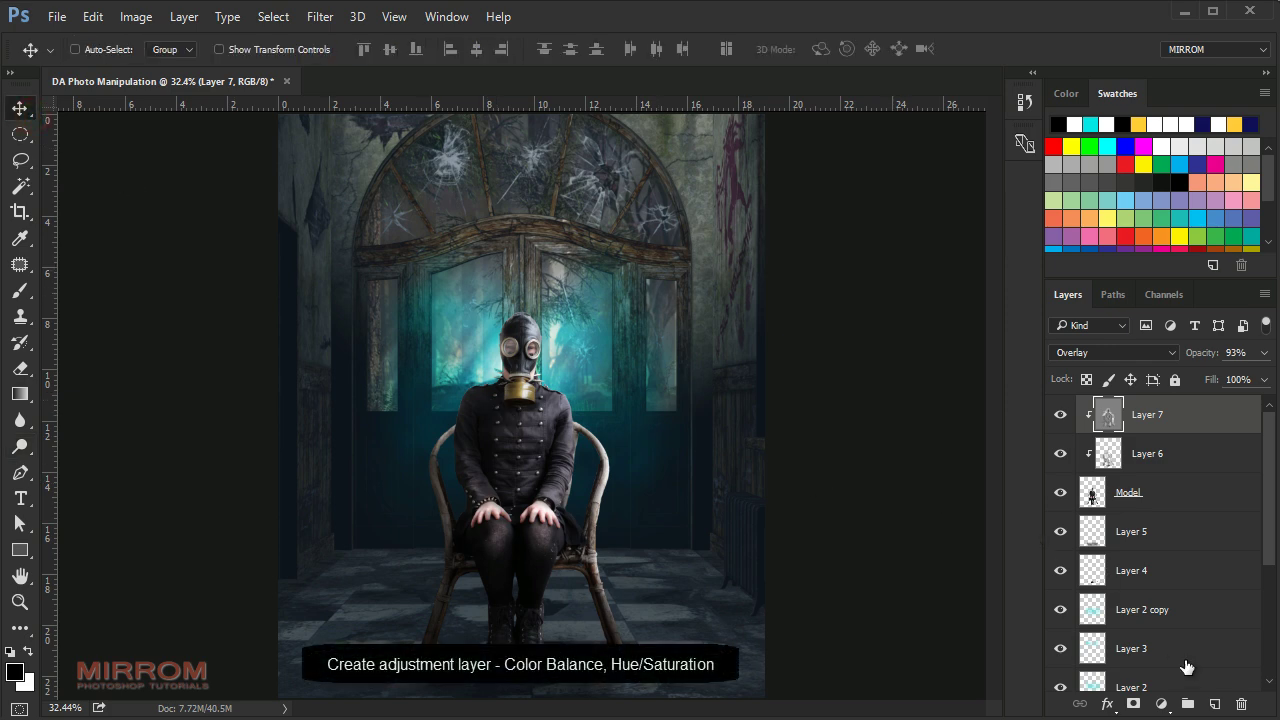
click(1163, 704)
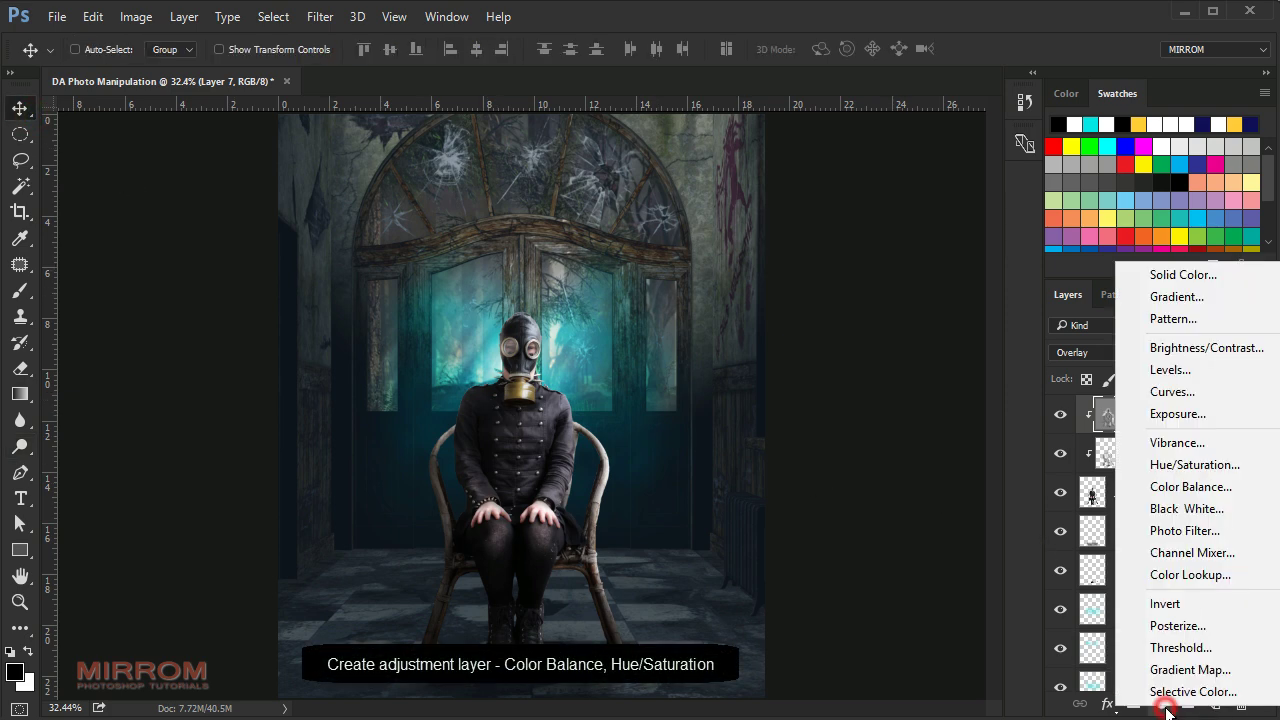
click(1202, 490)
click(834, 524)
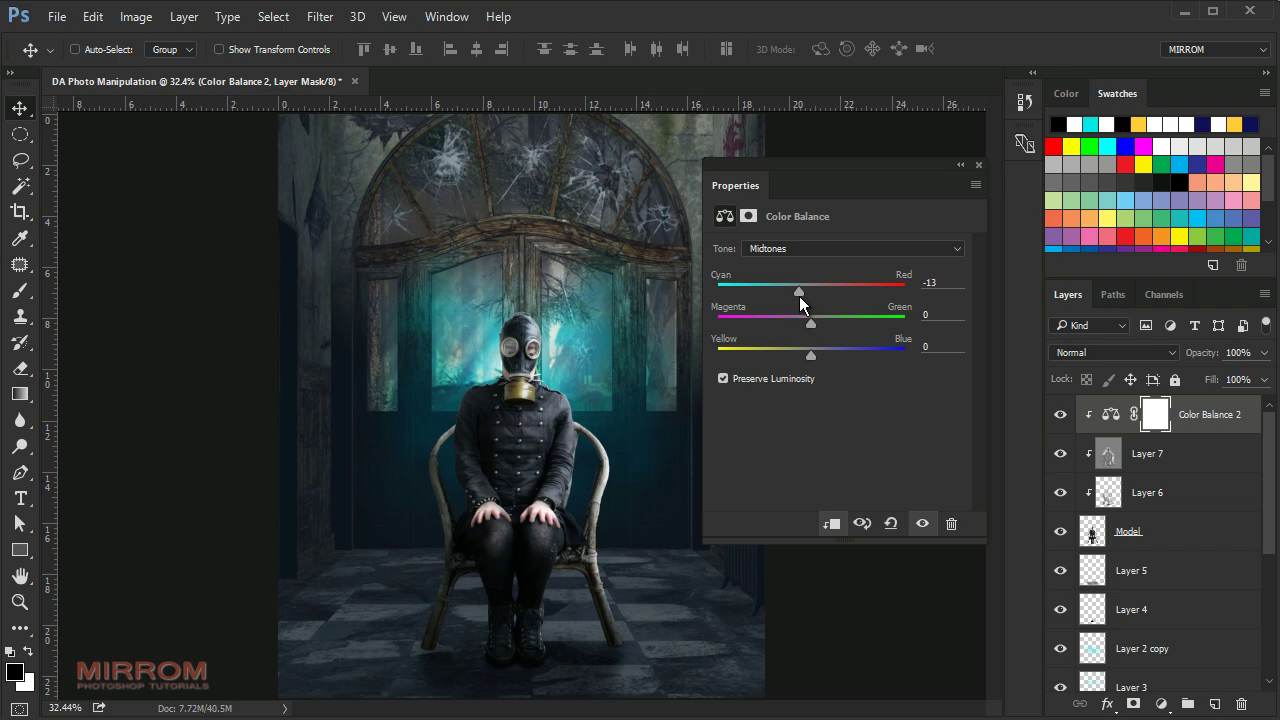
drag(811, 355, 814, 354)
click(980, 165)
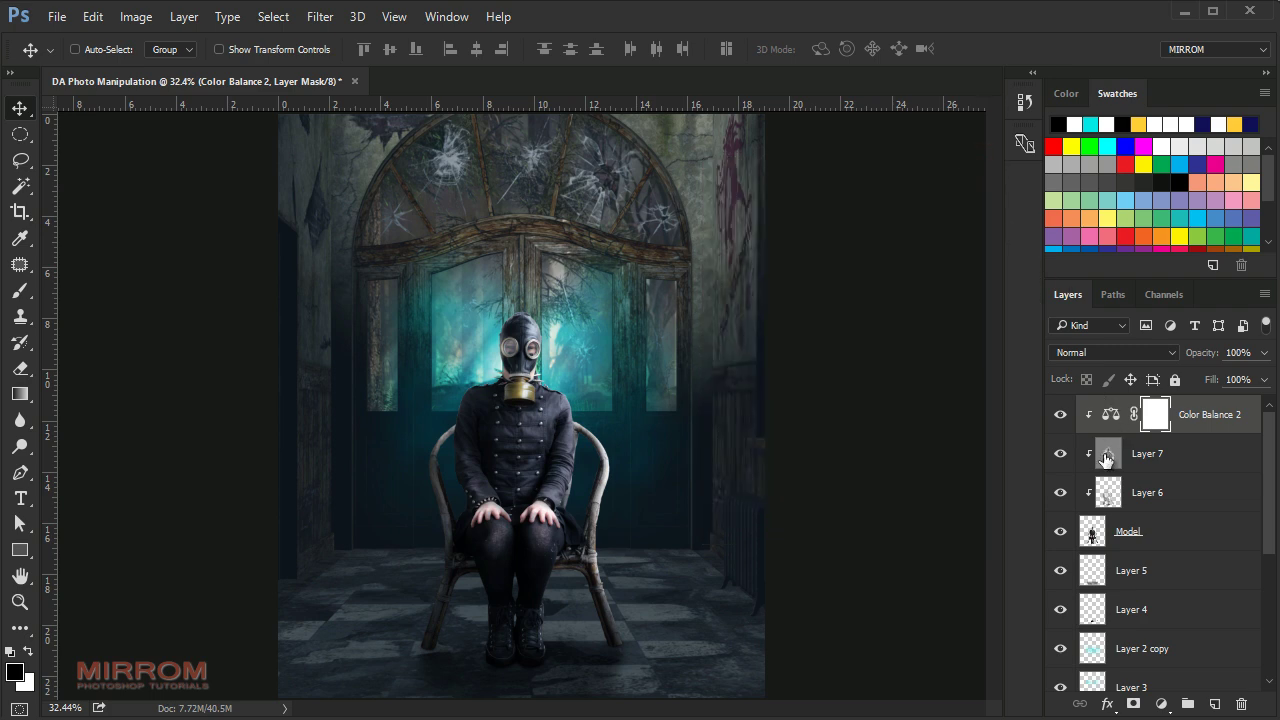
click(1061, 415)
click(1061, 415)
click(1061, 415)
Add a clipped Hue/Saturation adjustment with lightness raised to +3.
click(1161, 703)
click(1184, 465)
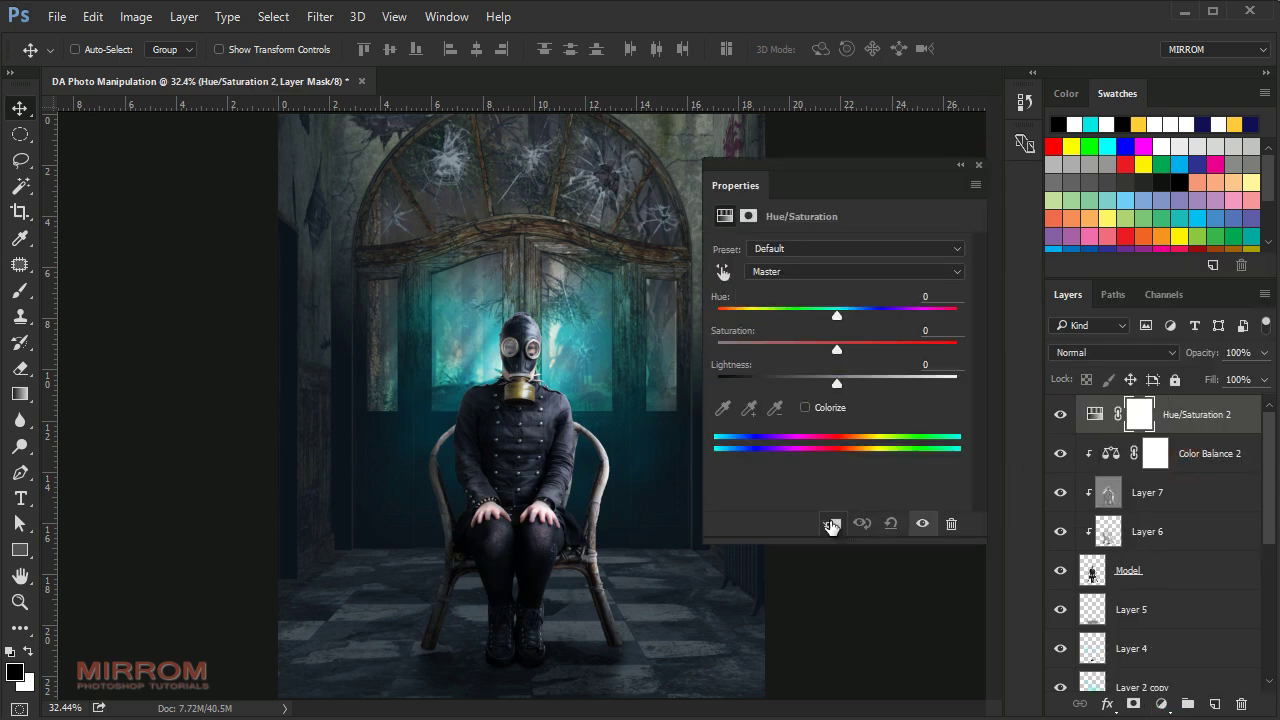
click(830, 525)
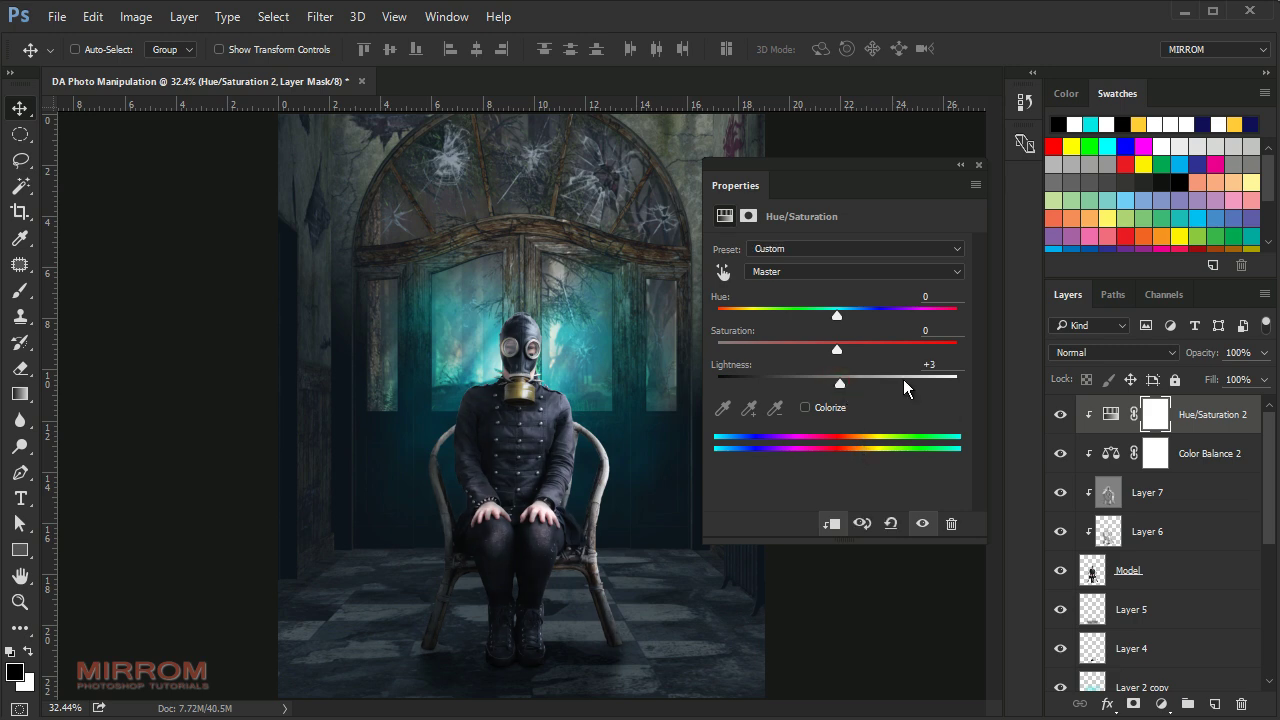
click(980, 165)
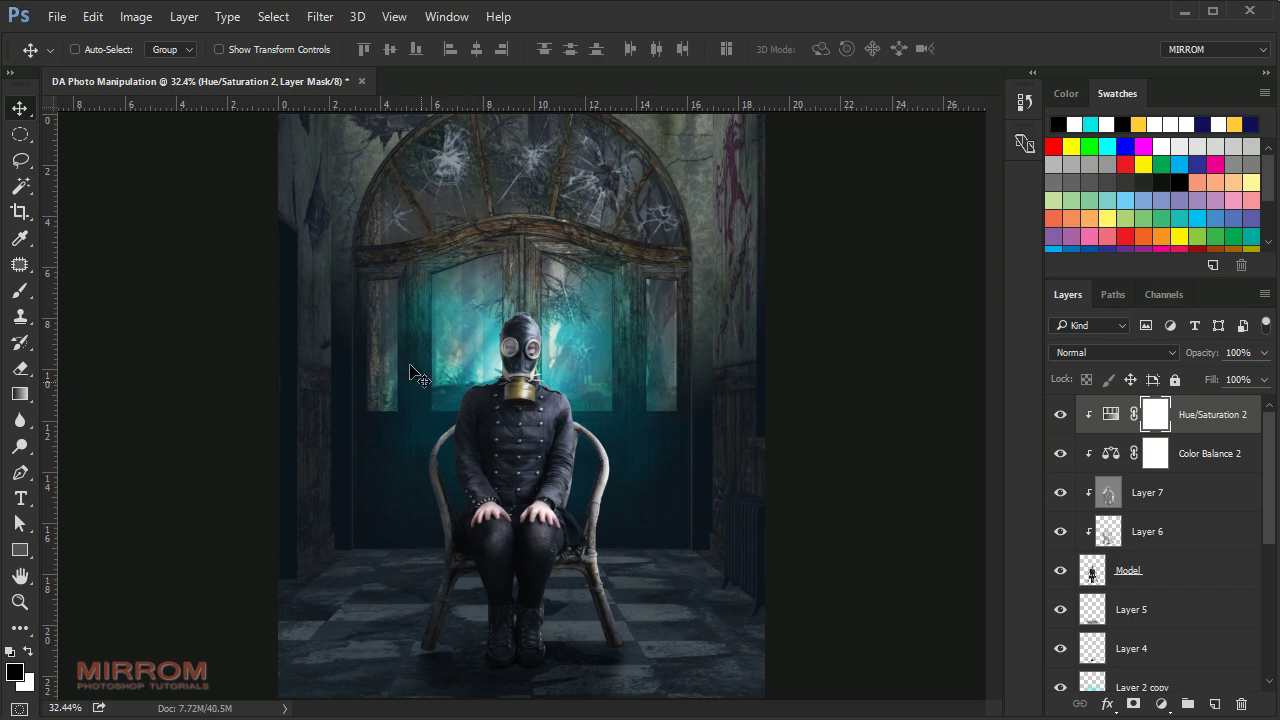
scroll(551, 400, up, 2)
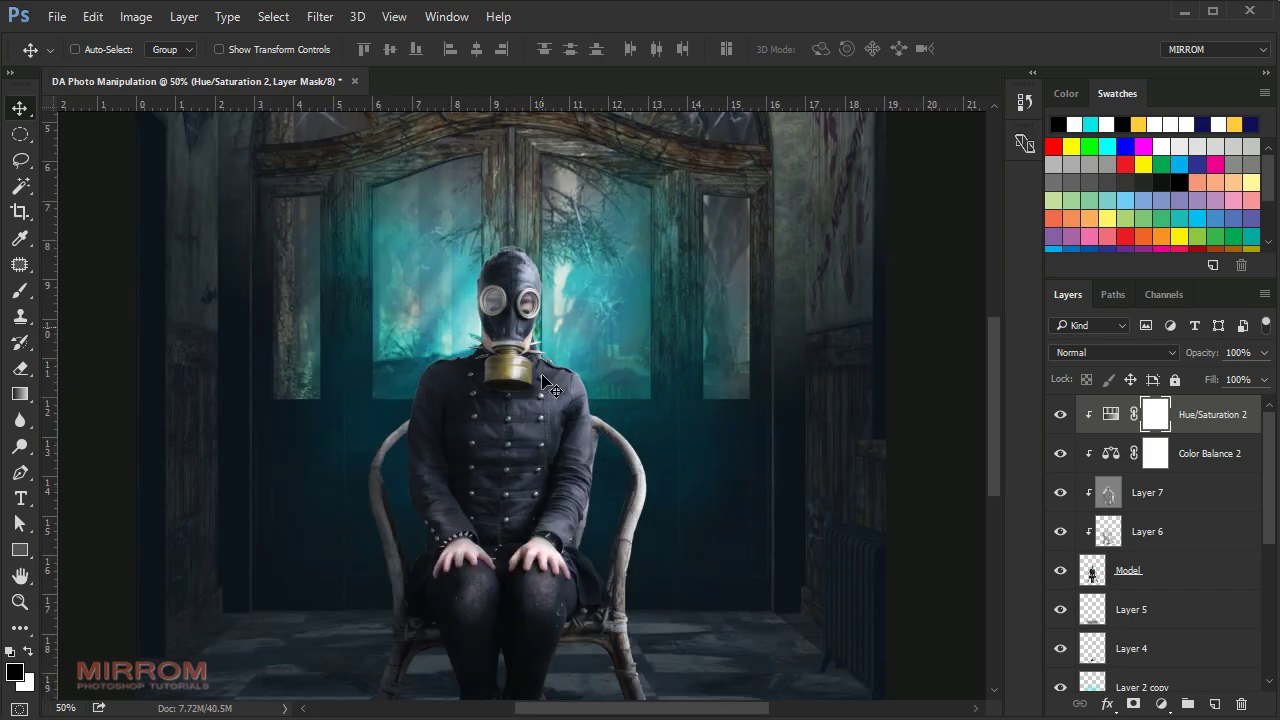
scroll(552, 390, down, 1)
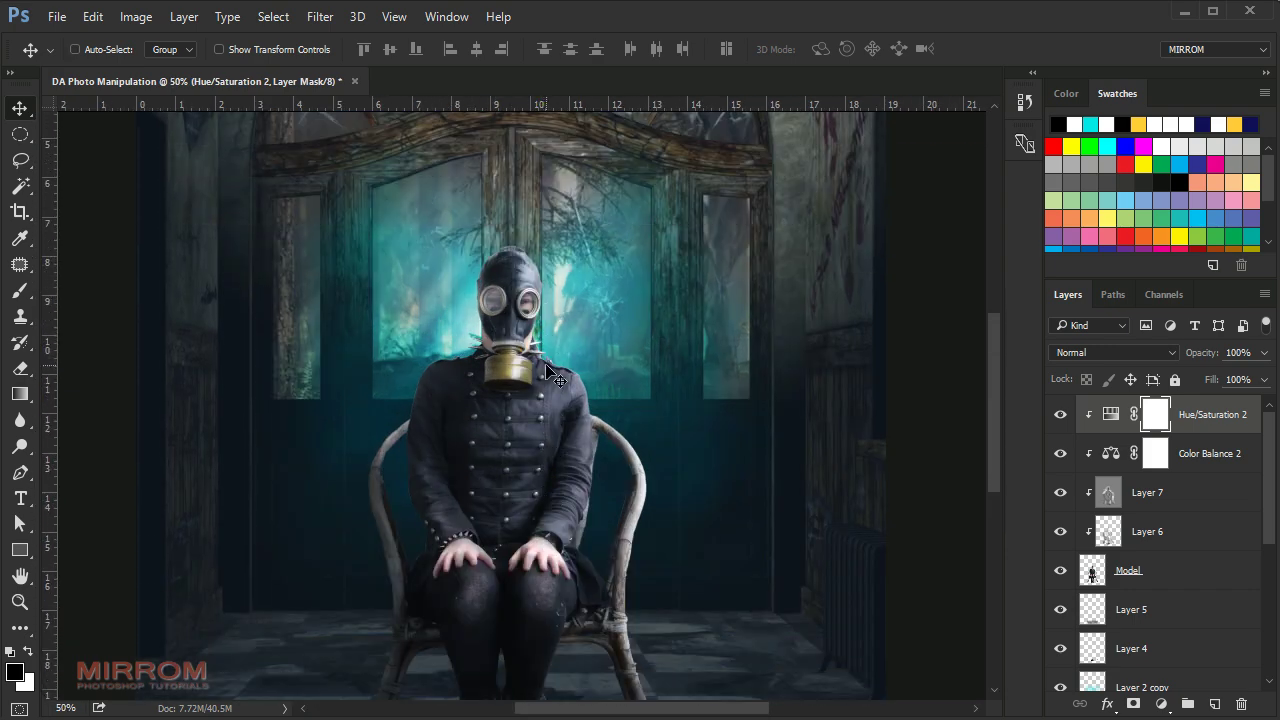
scroll(552, 378, down, 2)
Open the papers image IMG_1180 and toggle Layer 0's mask off and back on.
click(57, 17)
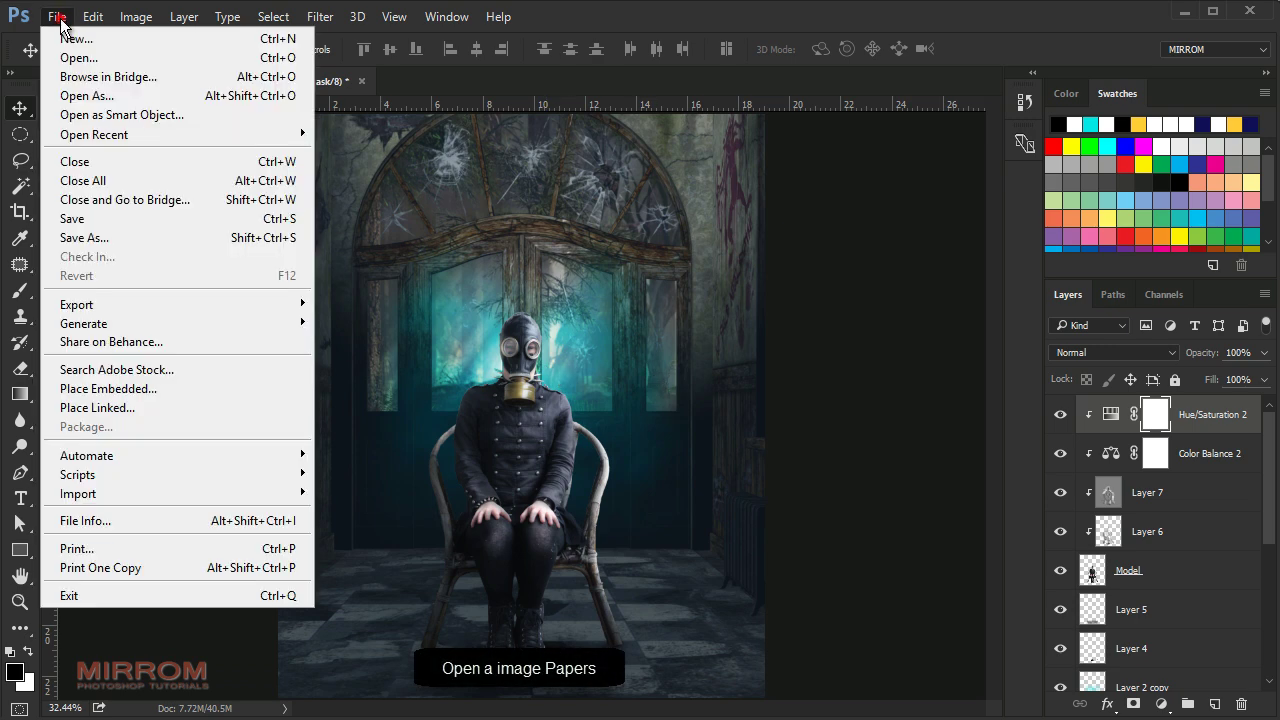
click(101, 57)
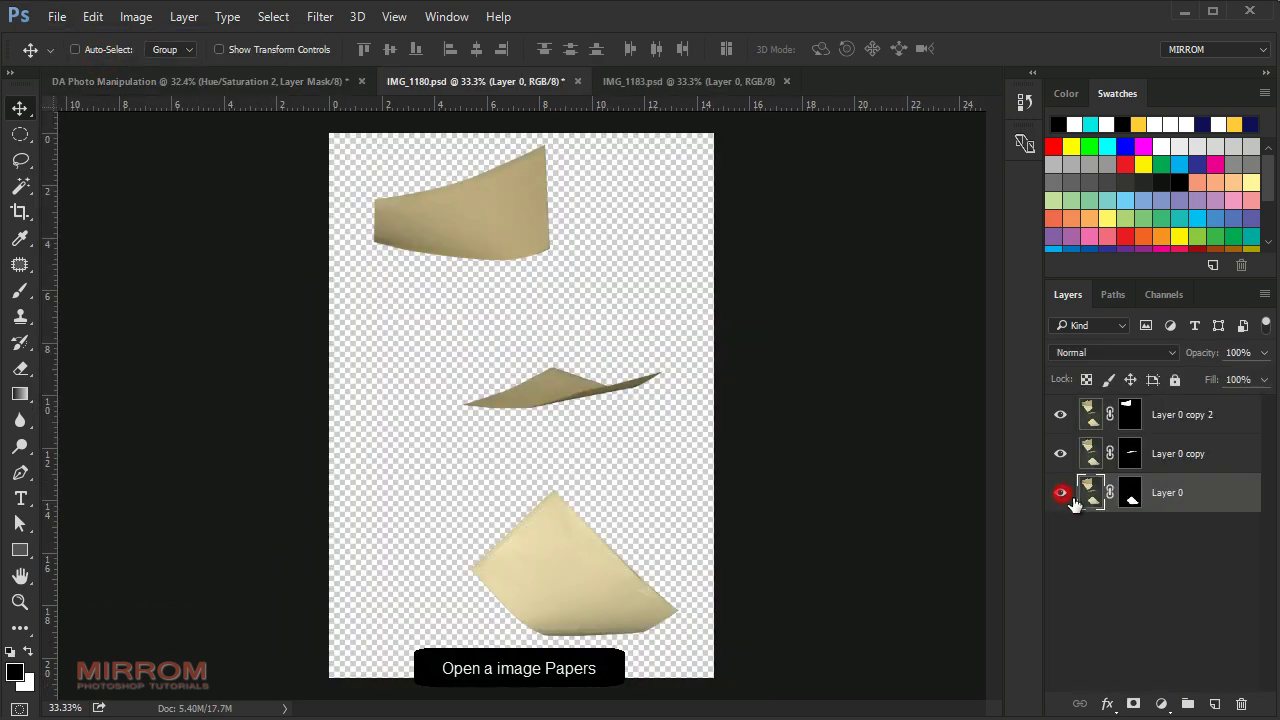
right_click(1130, 492)
click(1137, 512)
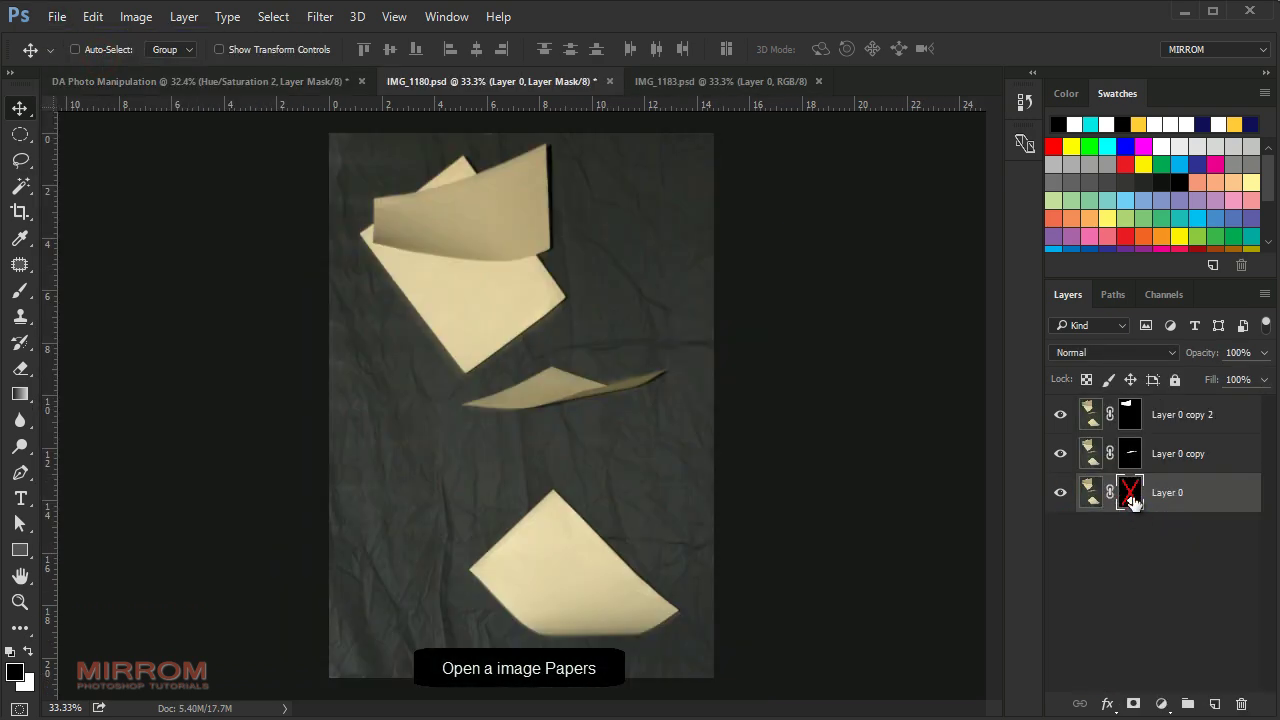
right_click(1132, 500)
click(1135, 512)
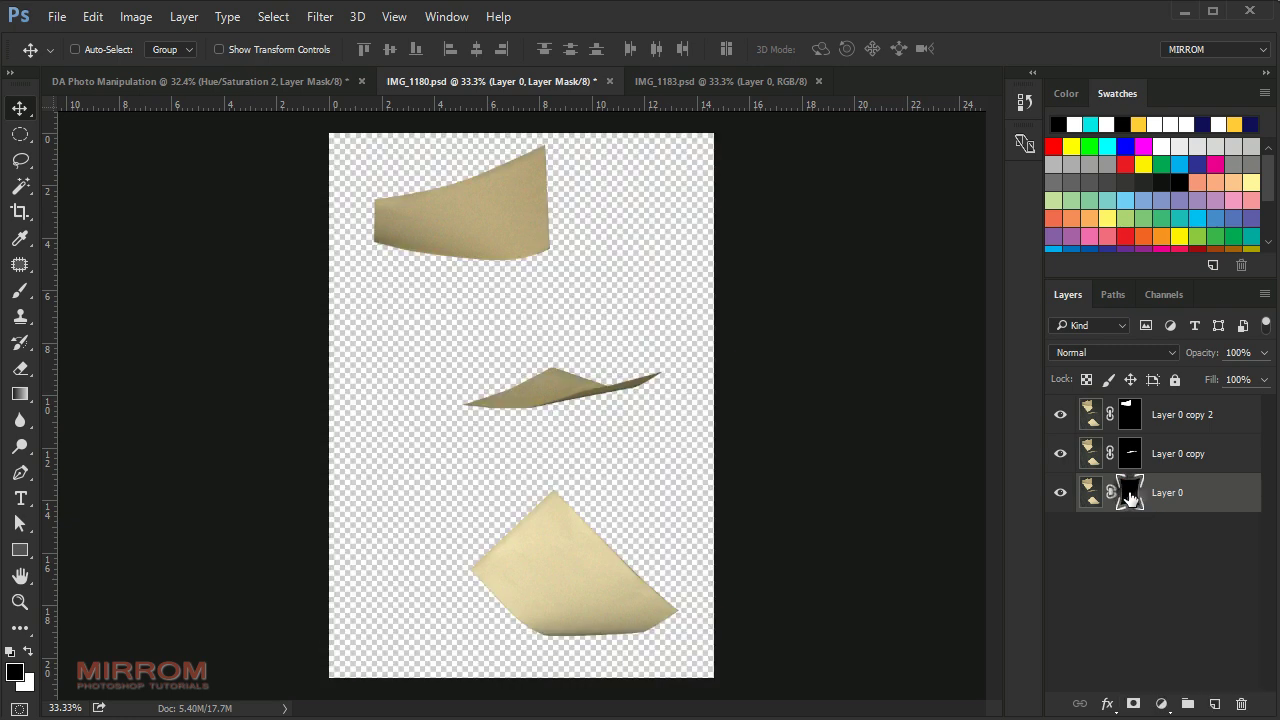
Refine Layer 0's mask (Smooth 17, Feather 0.9, Shift Edge -18) and drag the paper into DA.
right_click(1130, 497)
click(1140, 657)
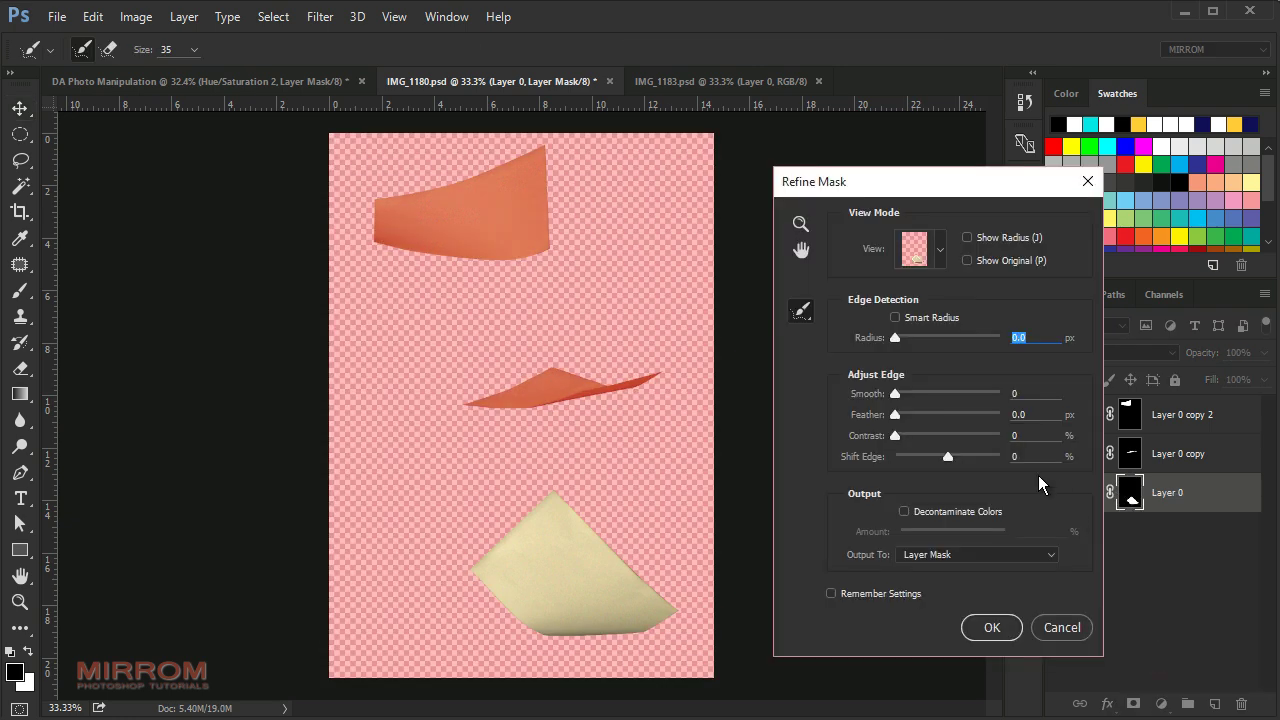
click(900, 418)
click(937, 457)
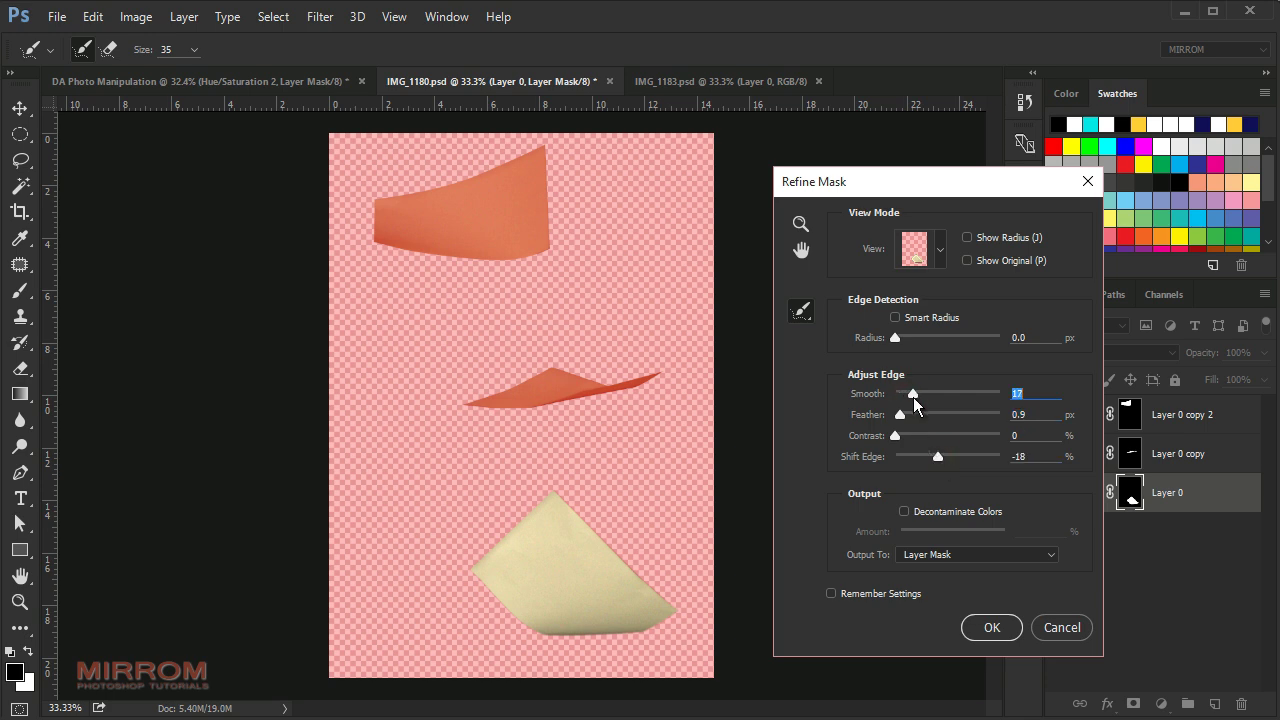
click(977, 557)
click(987, 627)
drag(640, 583, 537, 407)
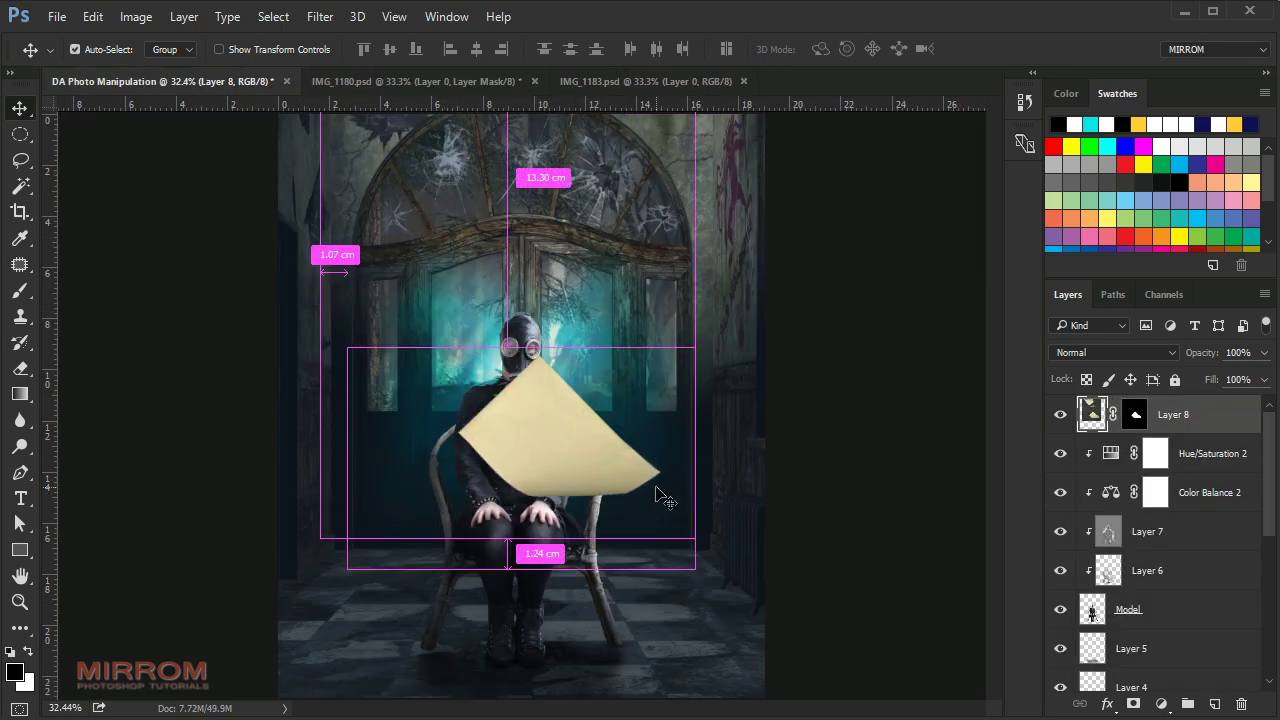
Place the paper over the model and permanently apply Layer 8's mask.
drag(537, 407, 564, 455)
right_click(1135, 418)
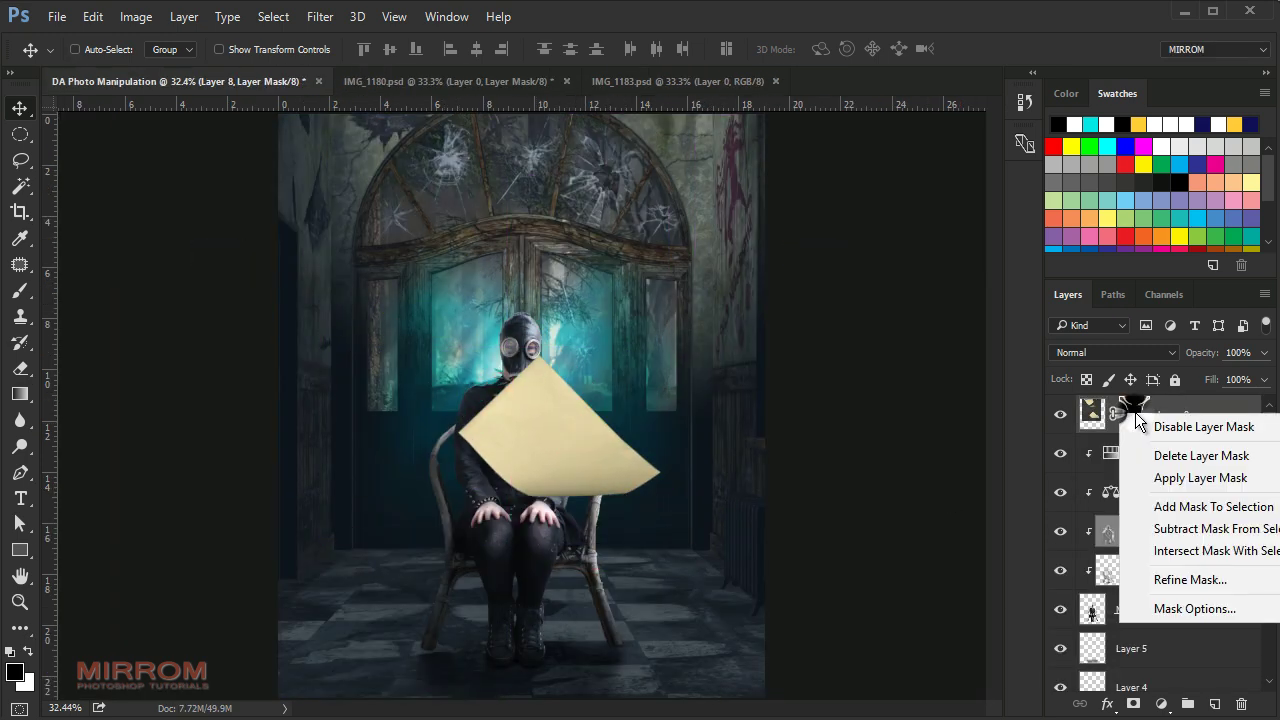
click(1173, 479)
drag(632, 477, 675, 567)
Scale the paper to about 79%, tilt it, and lay it on the floor right of the chair.
key(ctrl+t)
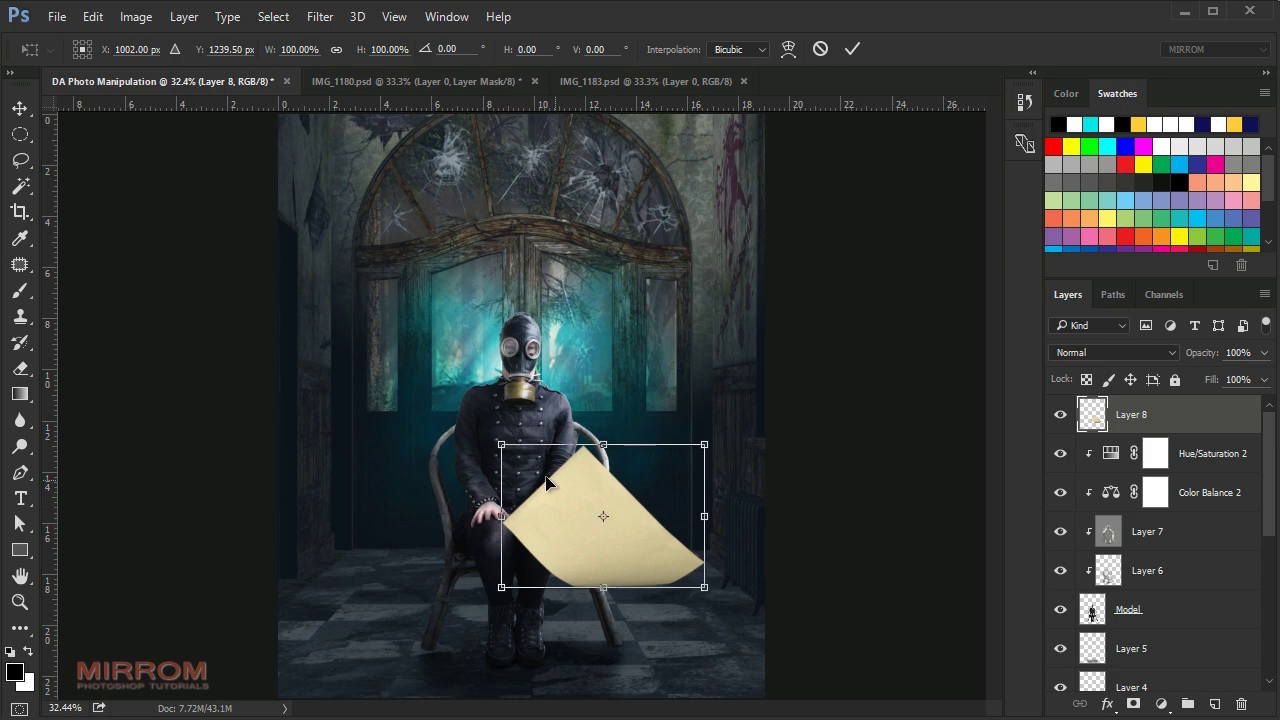
drag(501, 443, 571, 494)
mouse_move(666, 523)
mouse_down()
mouse_move(683, 585)
mouse_move(734, 532)
mouse_up()
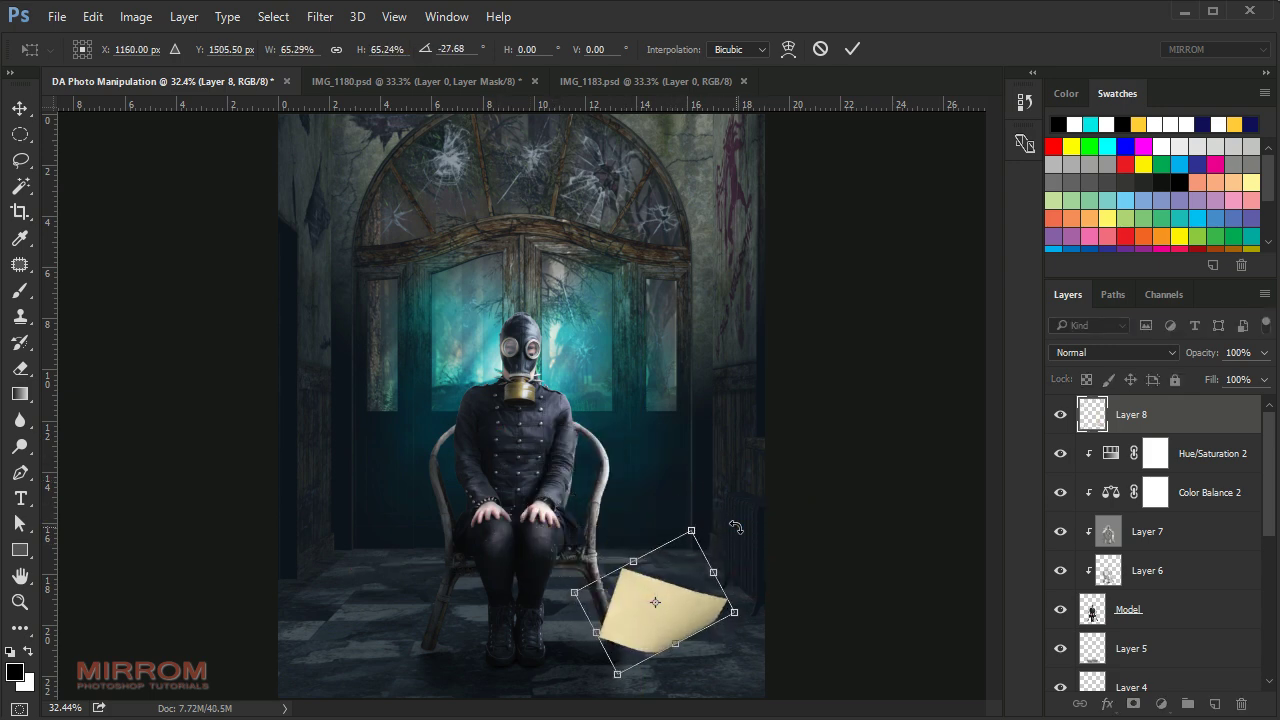
drag(697, 570, 715, 600)
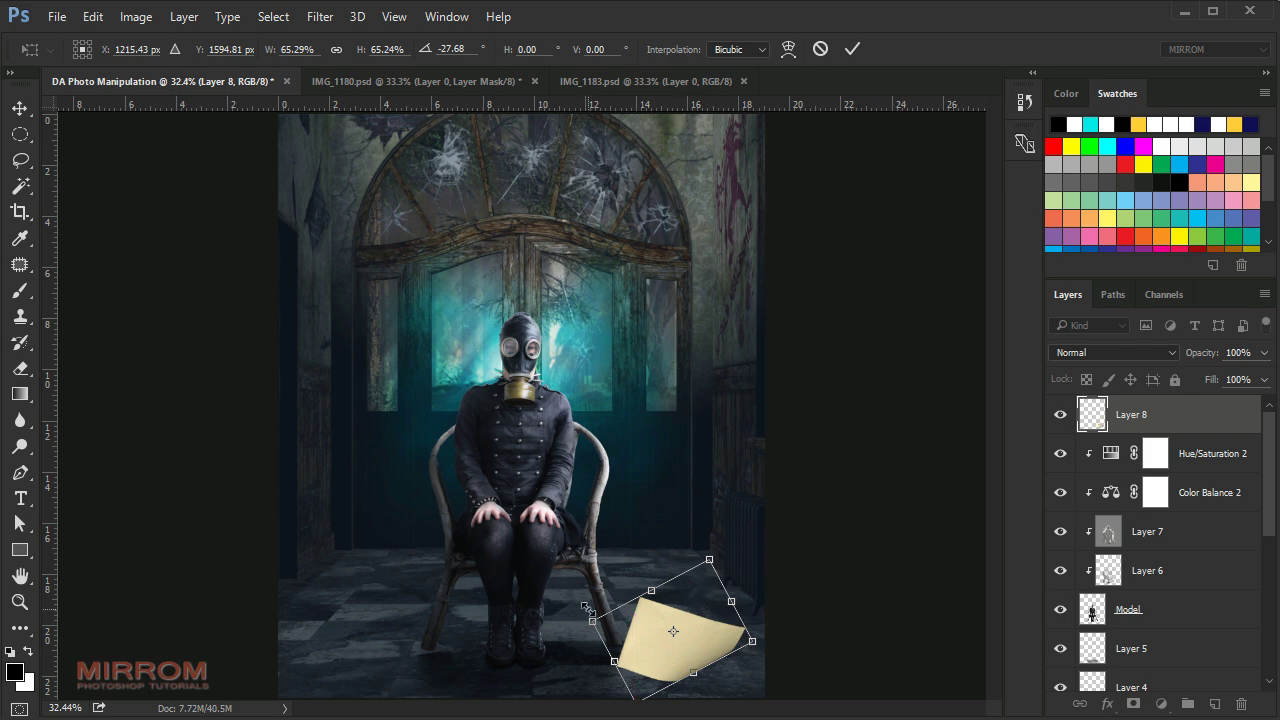
drag(588, 617, 558, 596)
drag(805, 575, 817, 597)
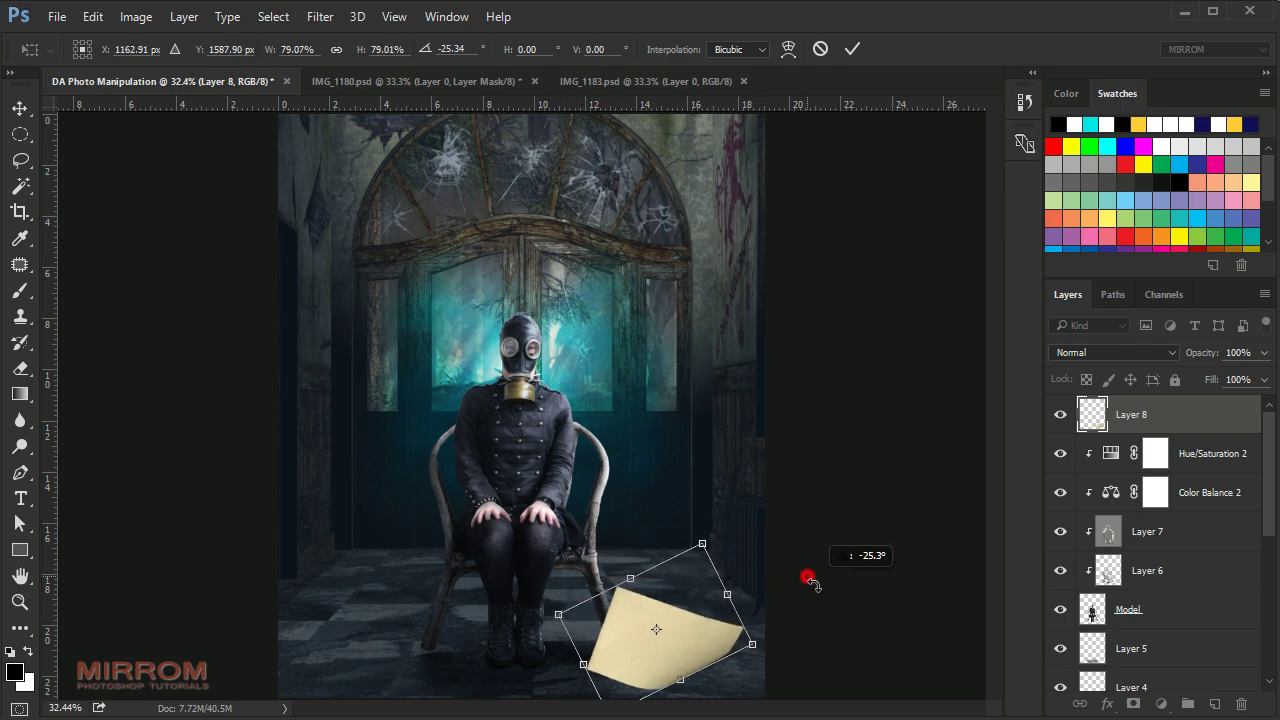
drag(699, 611, 703, 604)
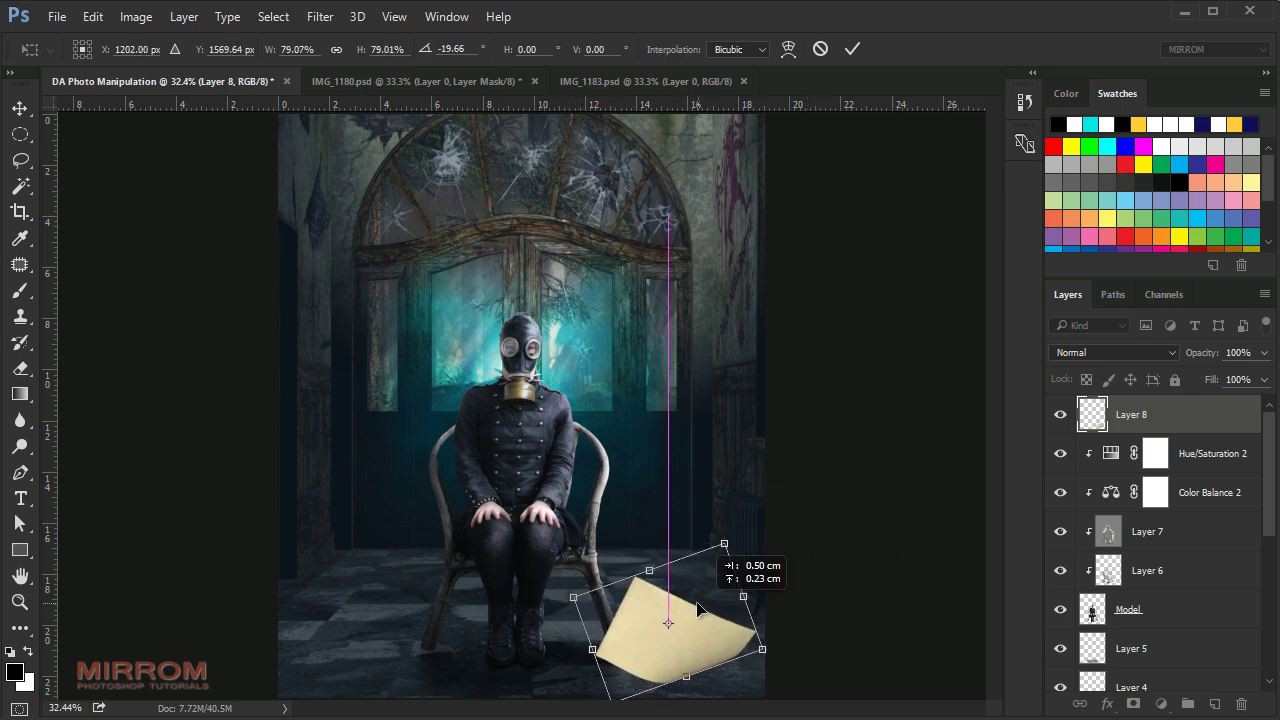
key(Return)
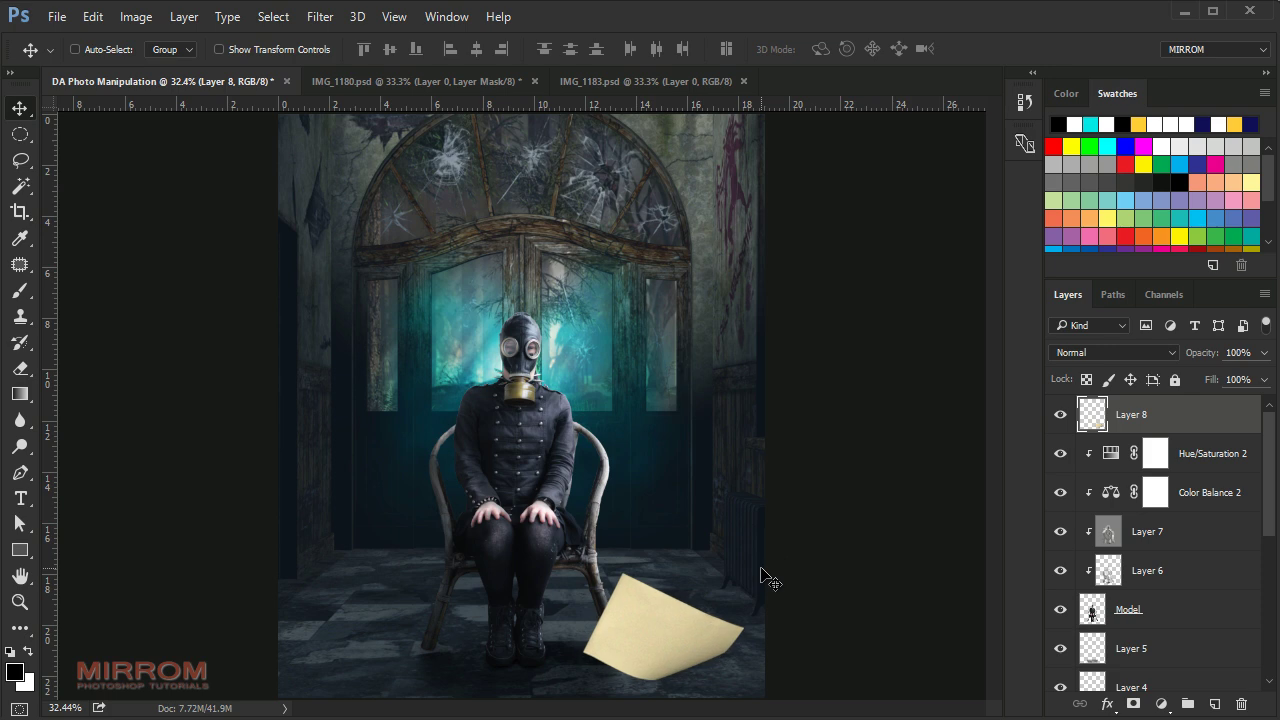
Apply a Gaussian Blur to the floor paper on Layer 8.
scroll(709, 612, up, 2)
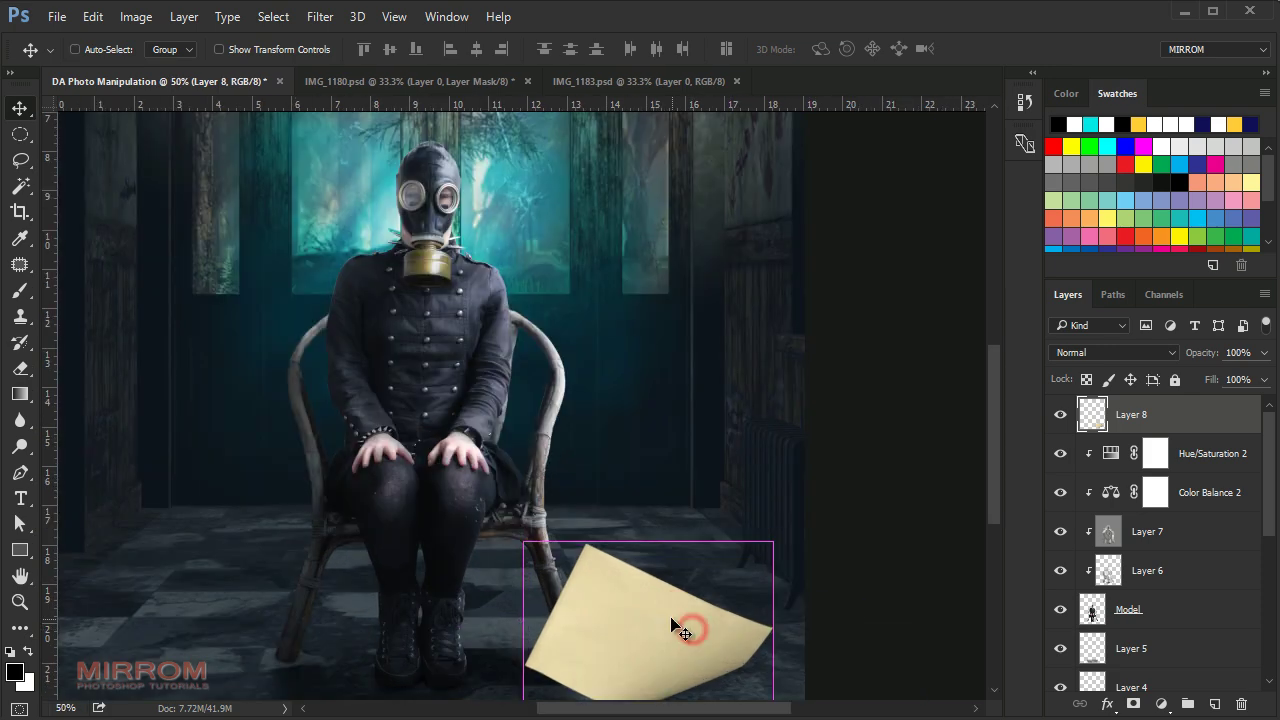
scroll(677, 620, down, 2)
scroll(660, 605, down, 2)
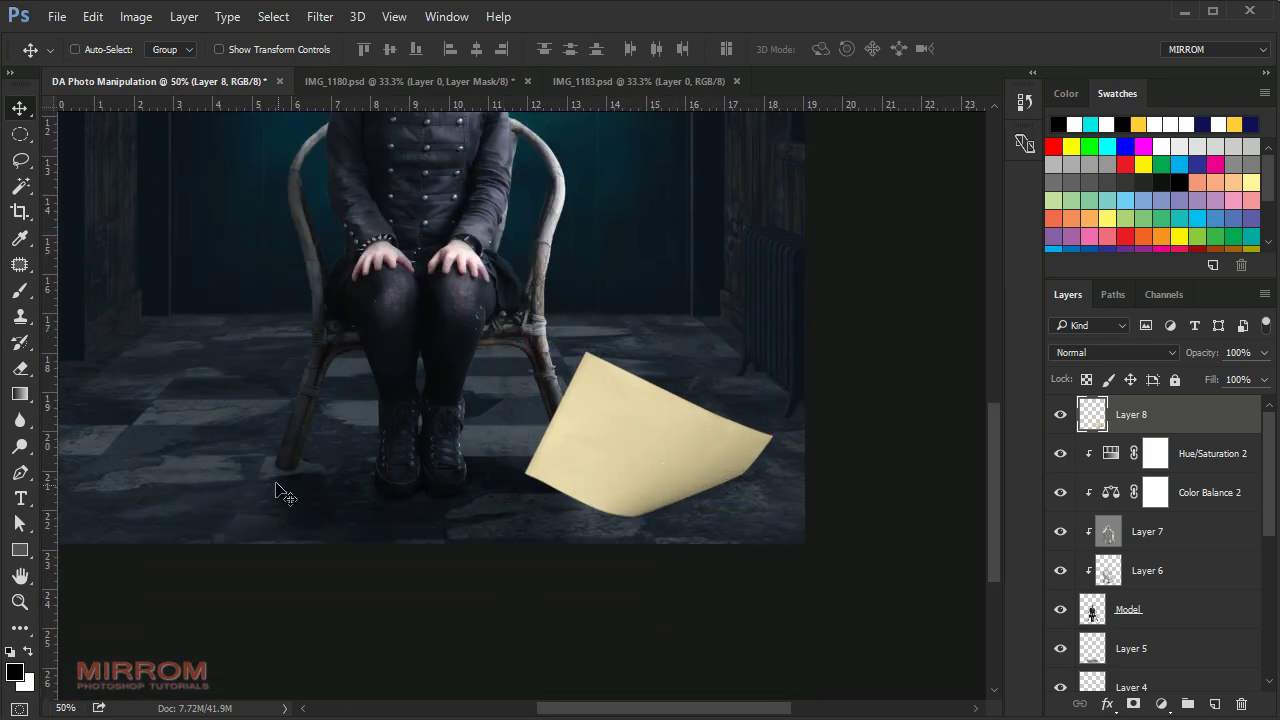
click(318, 16)
mouse_move(330, 237)
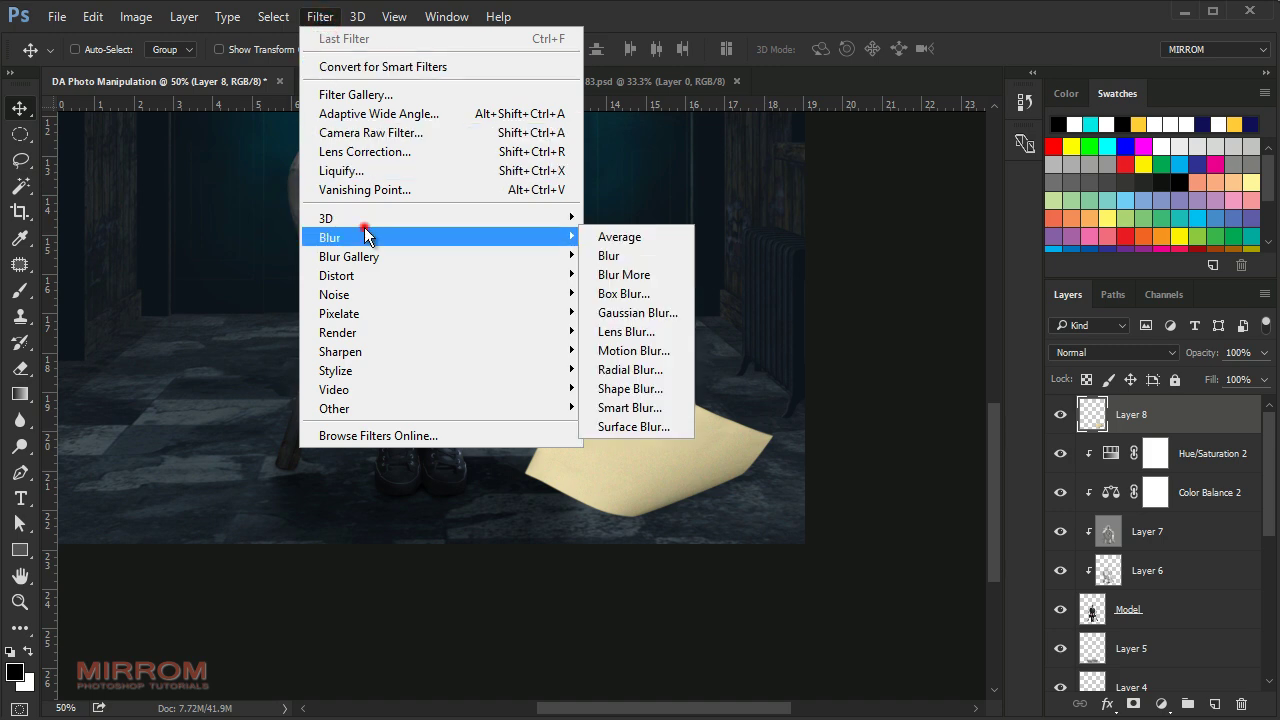
click(672, 308)
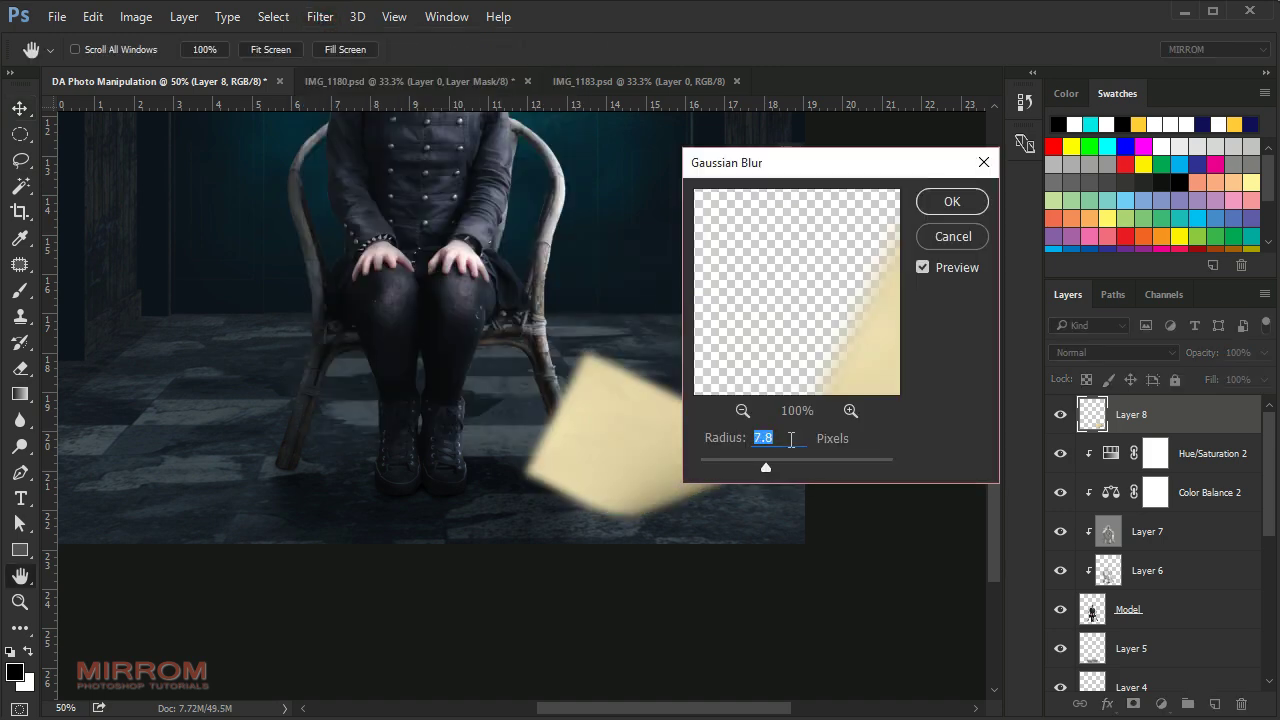
click(935, 203)
Burn the lower part of the paper darker with the Burn tool set to Midtones.
right_click(20, 446)
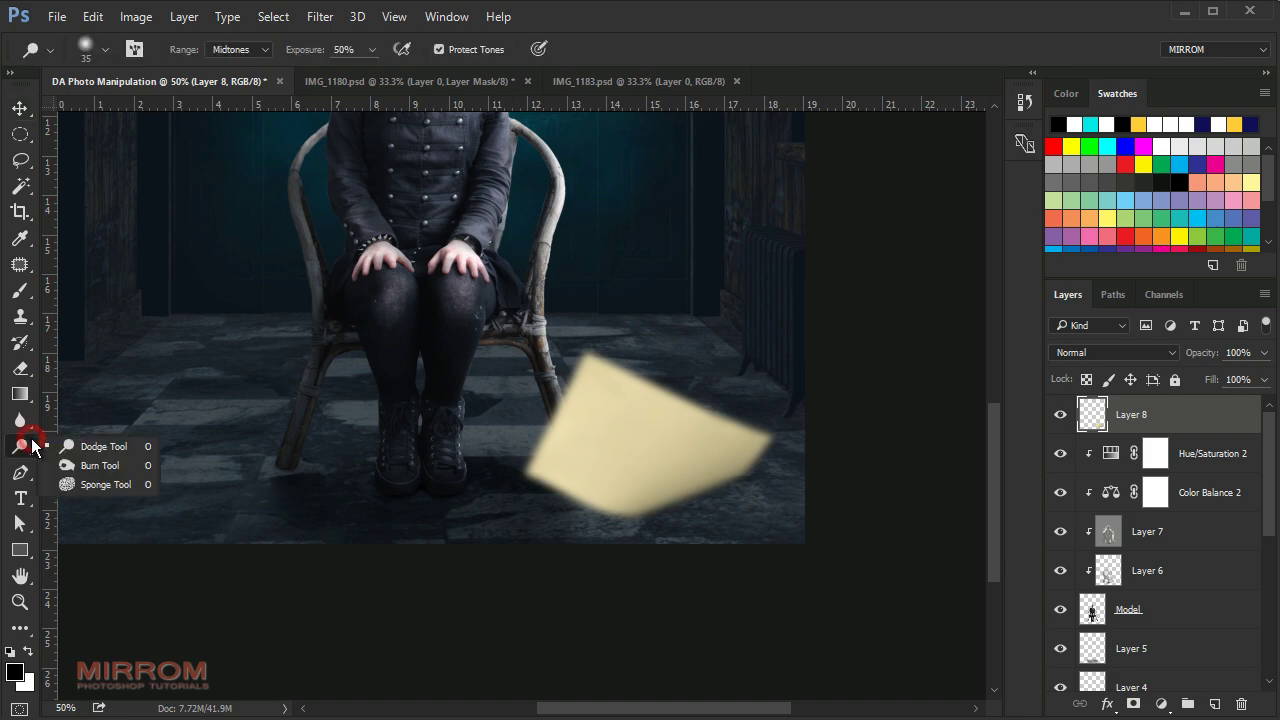
click(100, 463)
click(238, 49)
click(242, 79)
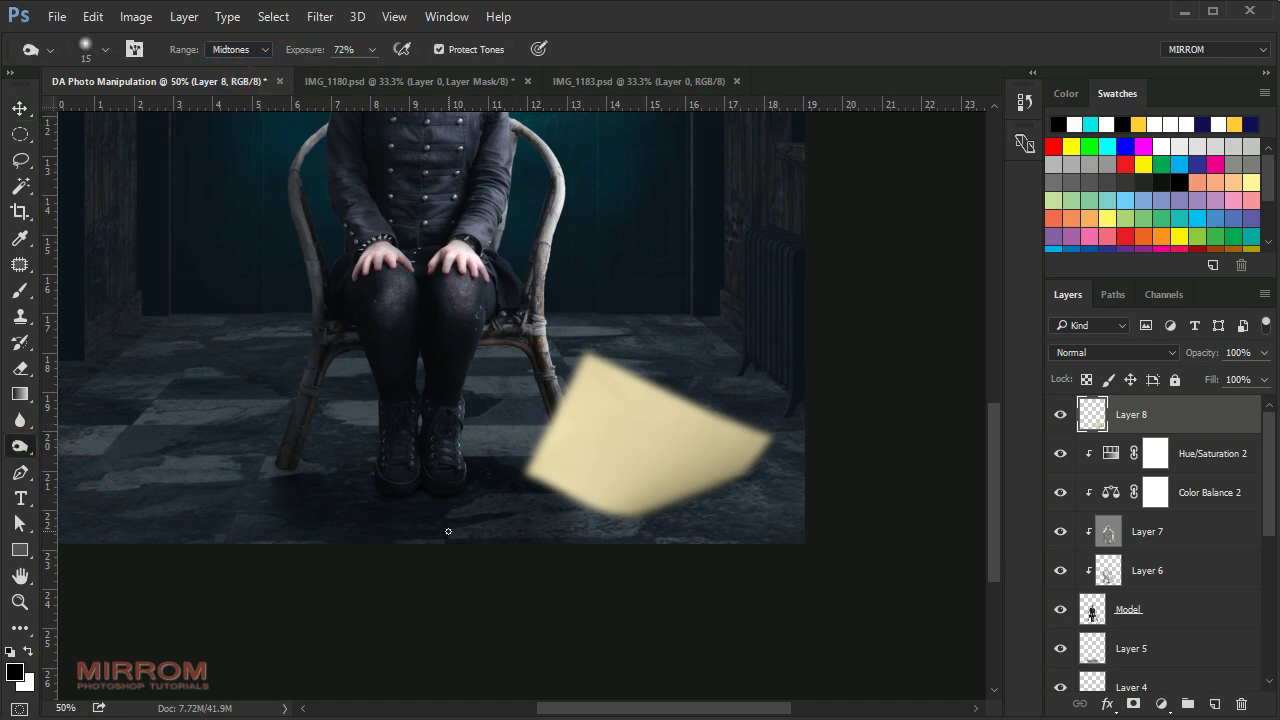
key(bracketright)
key(bracketright)
key(bracketright)
key(bracketright)
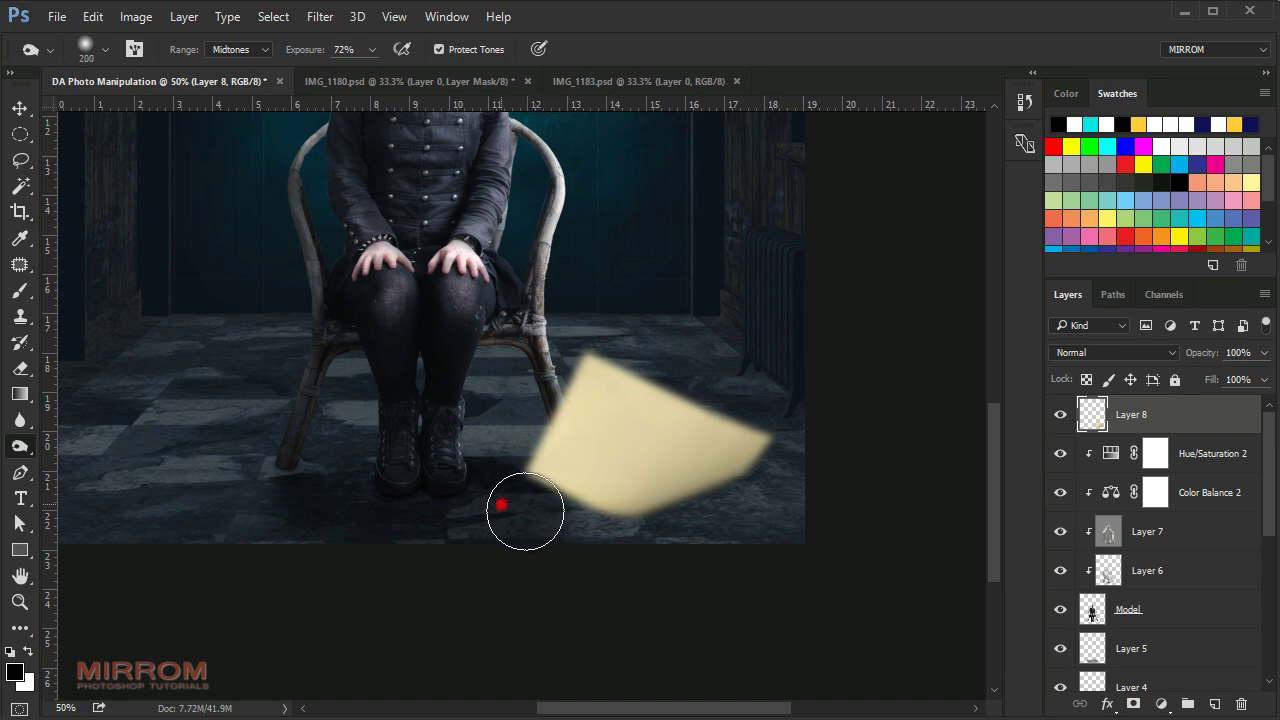
mouse_move(528, 509)
mouse_down()
mouse_move(765, 485)
mouse_move(650, 478)
mouse_move(614, 534)
mouse_move(749, 514)
mouse_move(740, 531)
mouse_move(706, 520)
mouse_up()
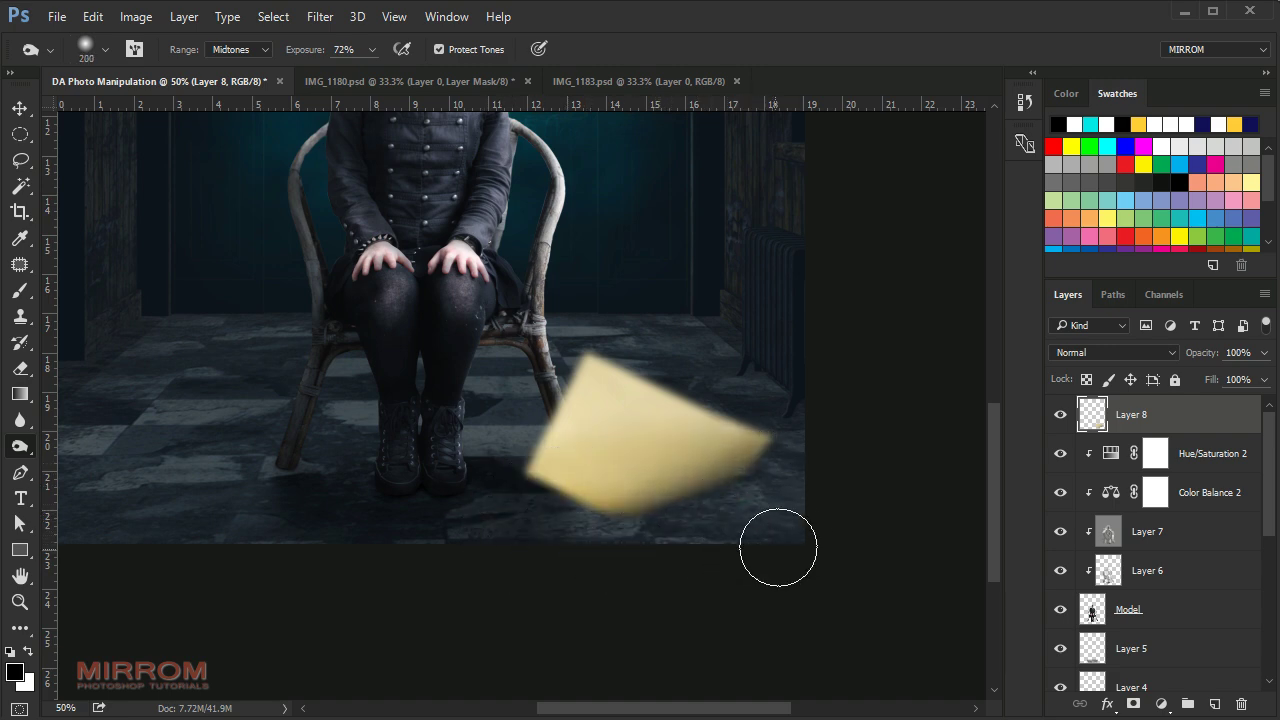
Switch to the Dodge tool with an enlarged brush to lighten the paper's shading.
right_click(28, 448)
click(100, 443)
key(bracketright)
key(bracketright)
key(bracketright)
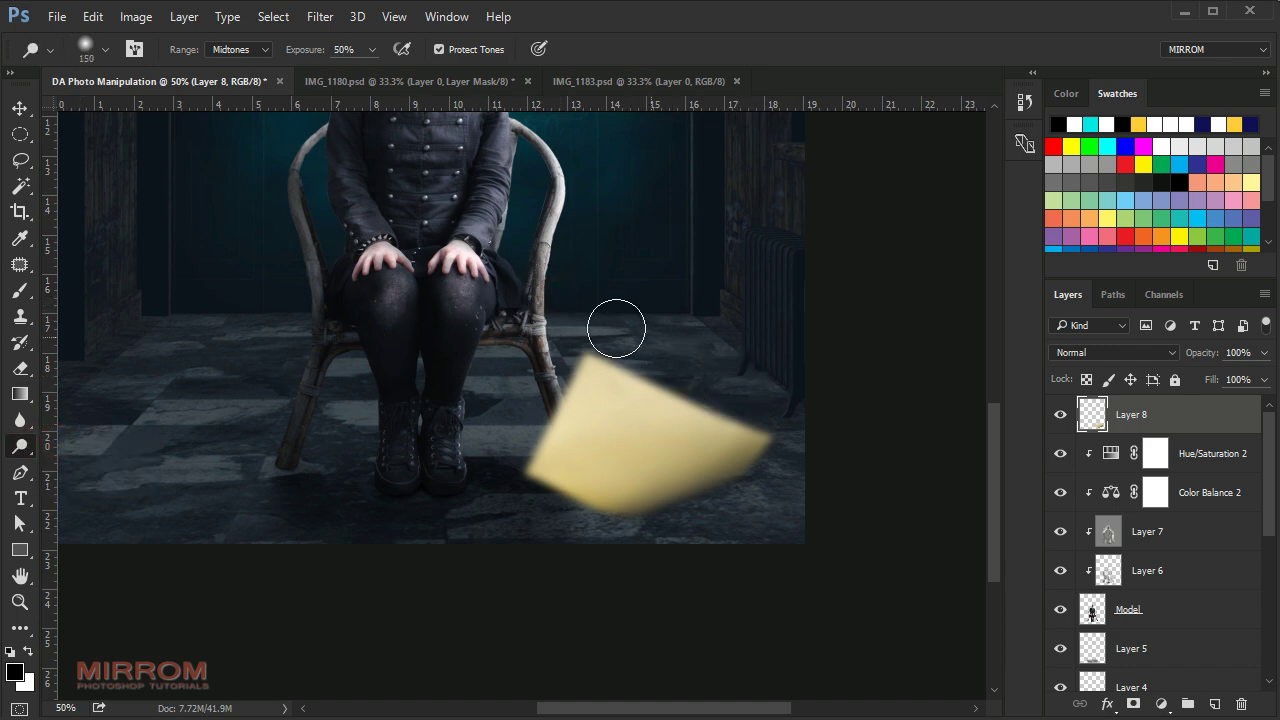
key(bracketright)
key(bracketright)
key(bracketright)
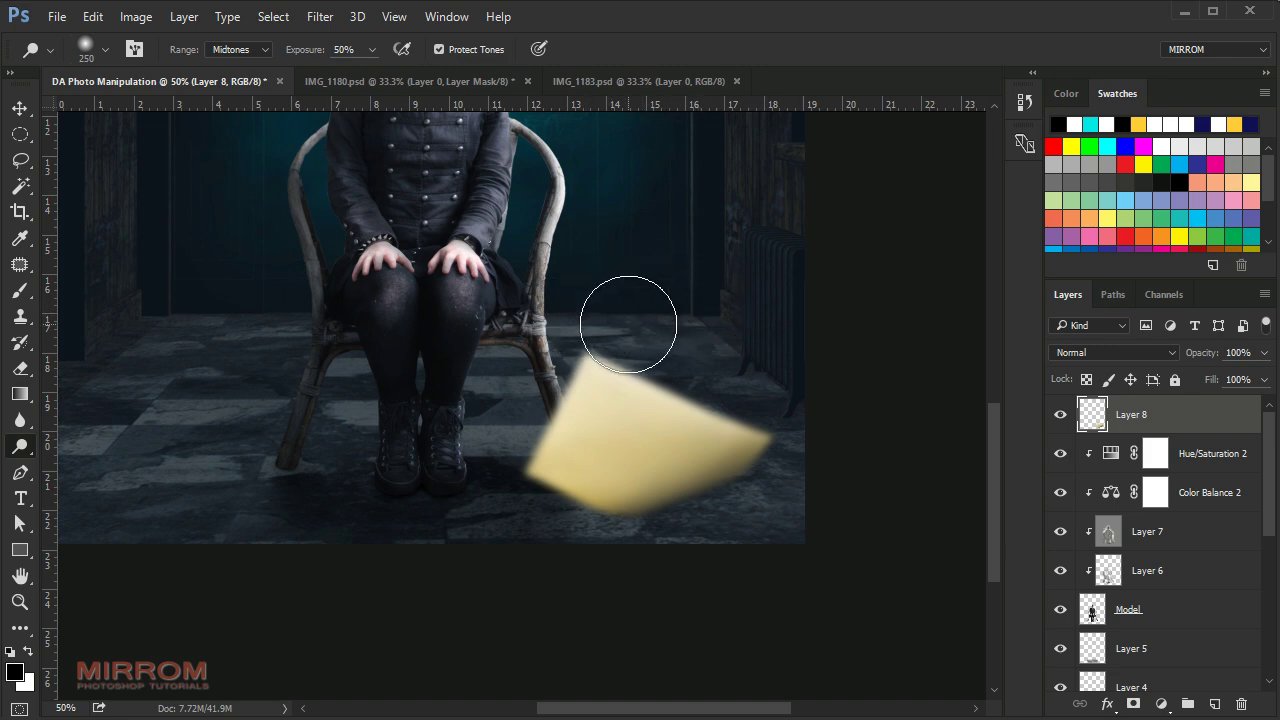
key(v)
scroll(730, 408, up, 2)
scroll(700, 470, up, 3)
scroll(650, 560, up, 1)
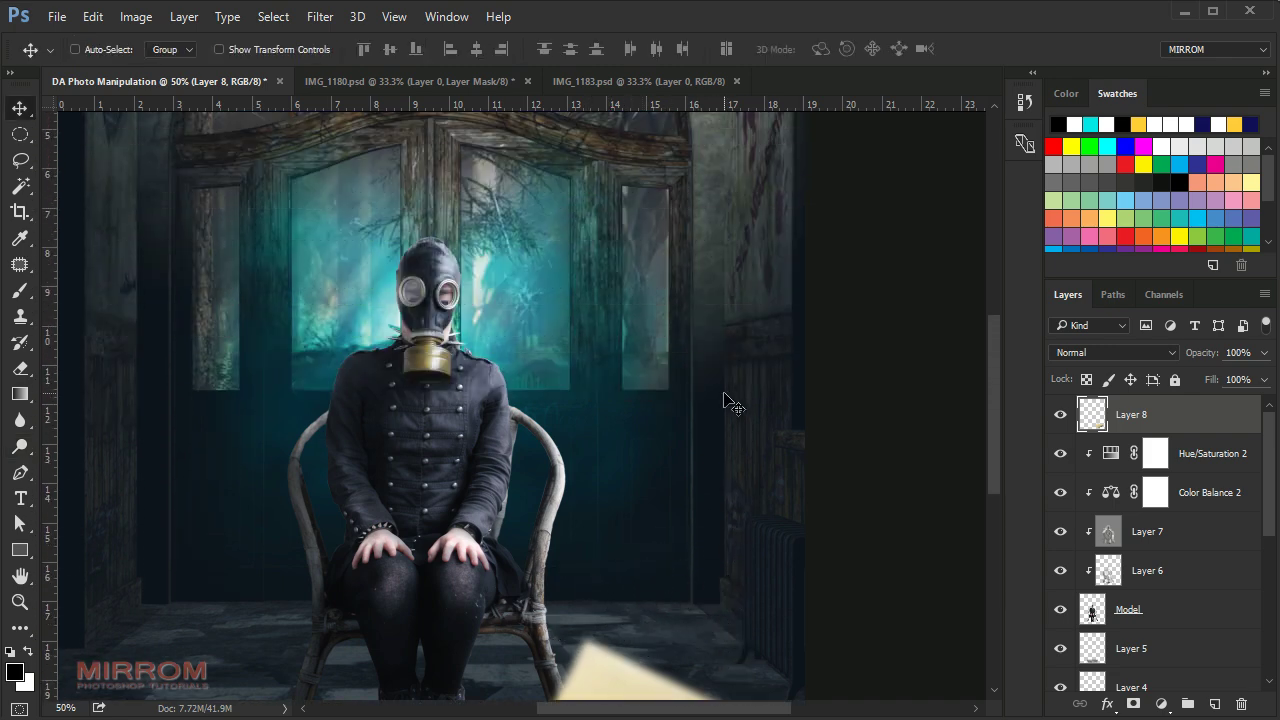
drag(560, 705, 537, 710)
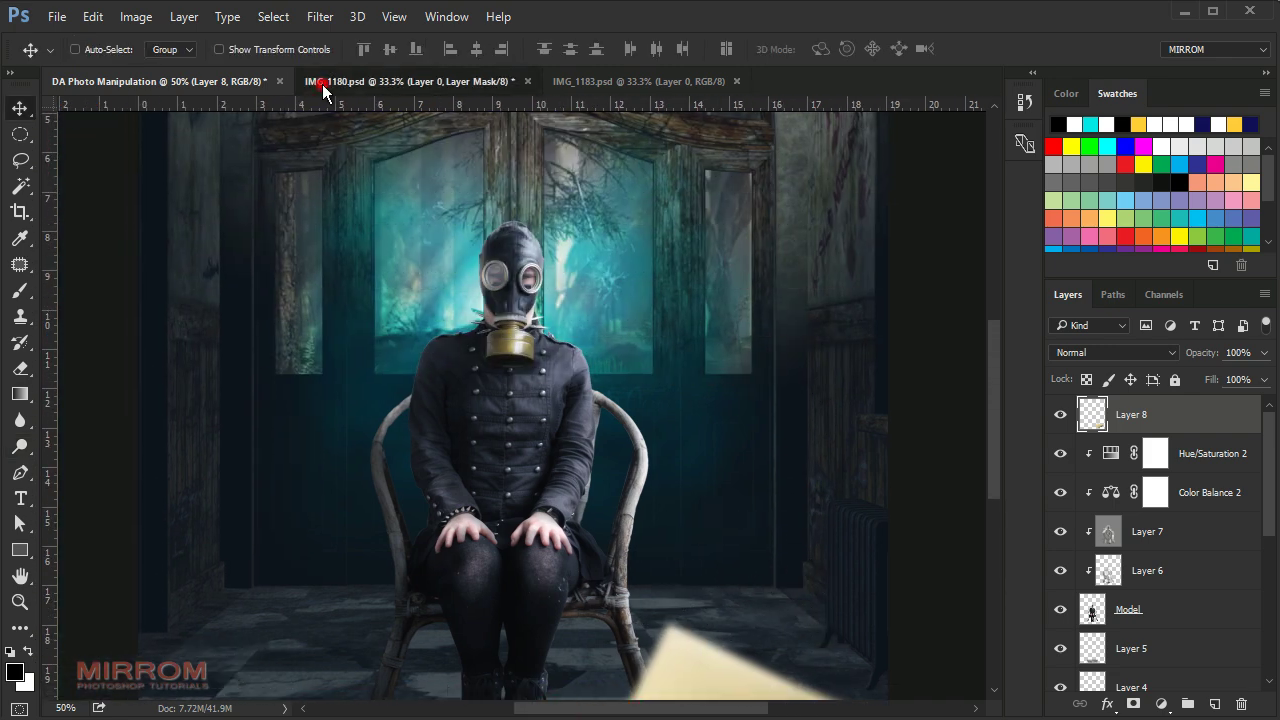
Bring in the top paper piece as Layer 0 copy 2, rotated about 43° and scaled to ~30%, beside the model's head.
click(330, 81)
click(1180, 414)
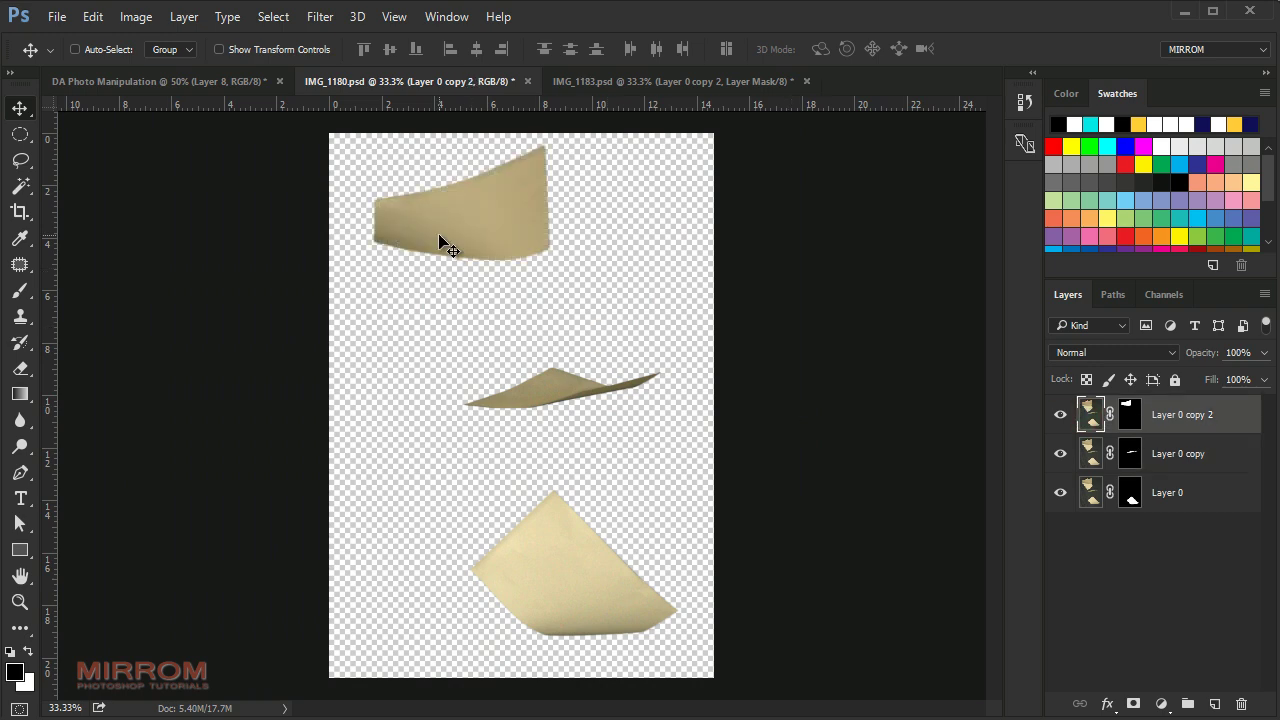
mouse_move(443, 249)
mouse_down()
mouse_move(424, 238)
mouse_move(500, 243)
mouse_move(668, 325)
mouse_up()
key(ctrl+t)
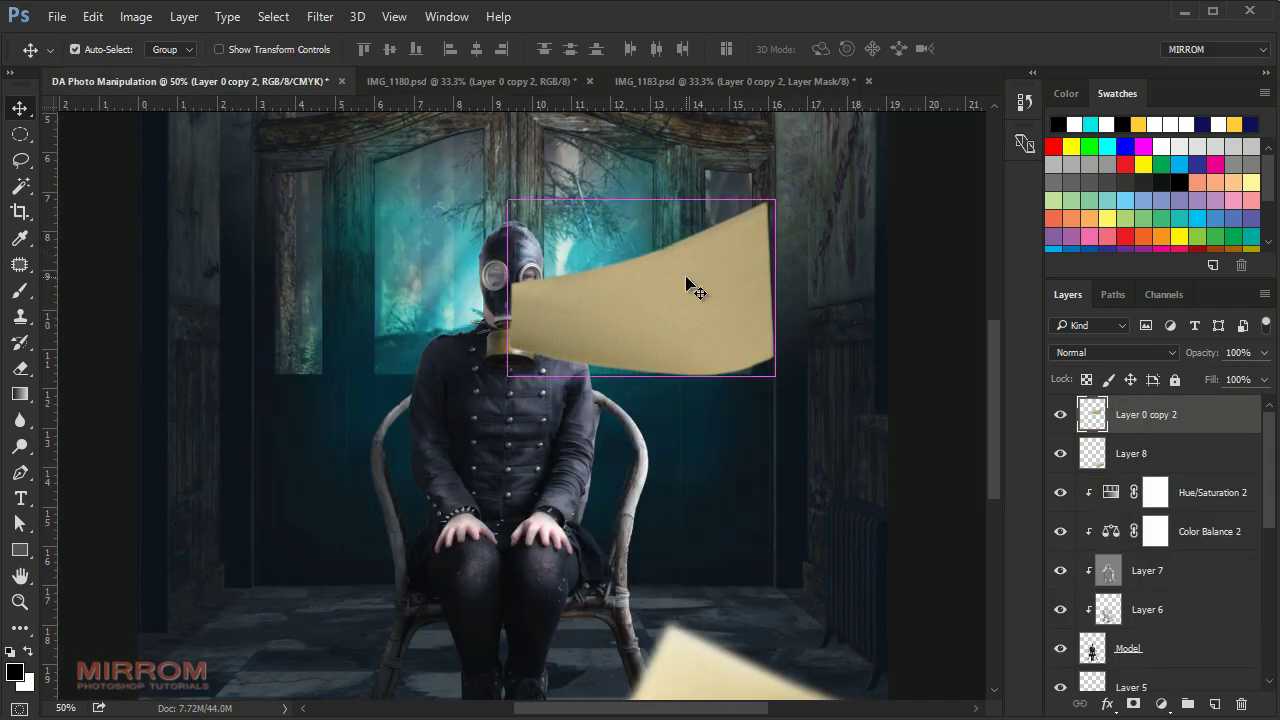
mouse_move(850, 265)
mouse_down()
mouse_move(835, 411)
mouse_move(817, 435)
mouse_up()
drag(600, 143, 681, 297)
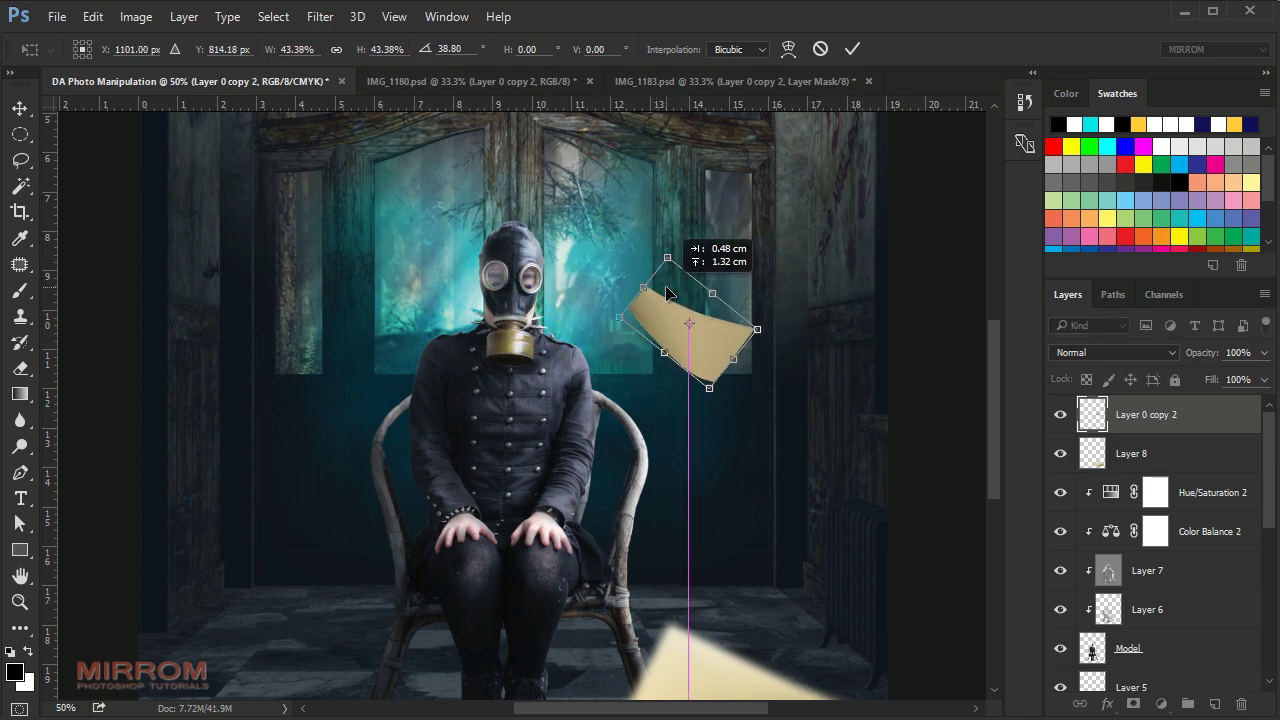
drag(695, 342, 684, 313)
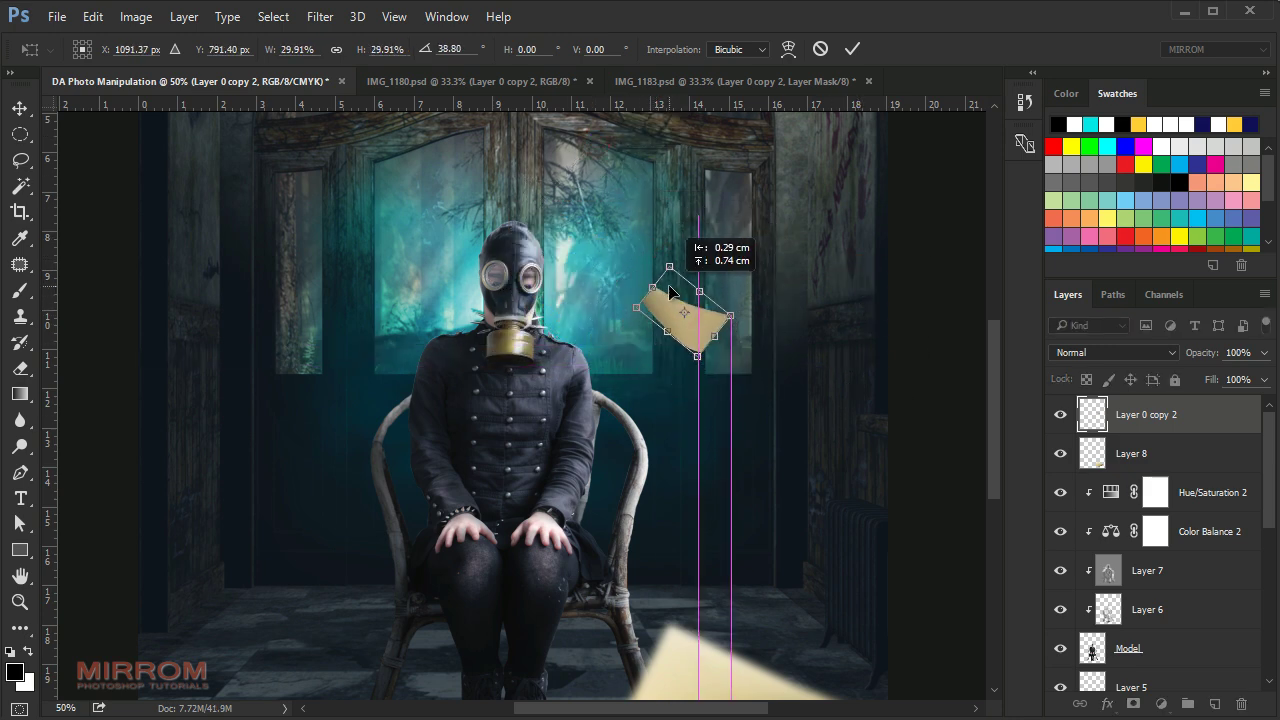
drag(816, 287, 816, 298)
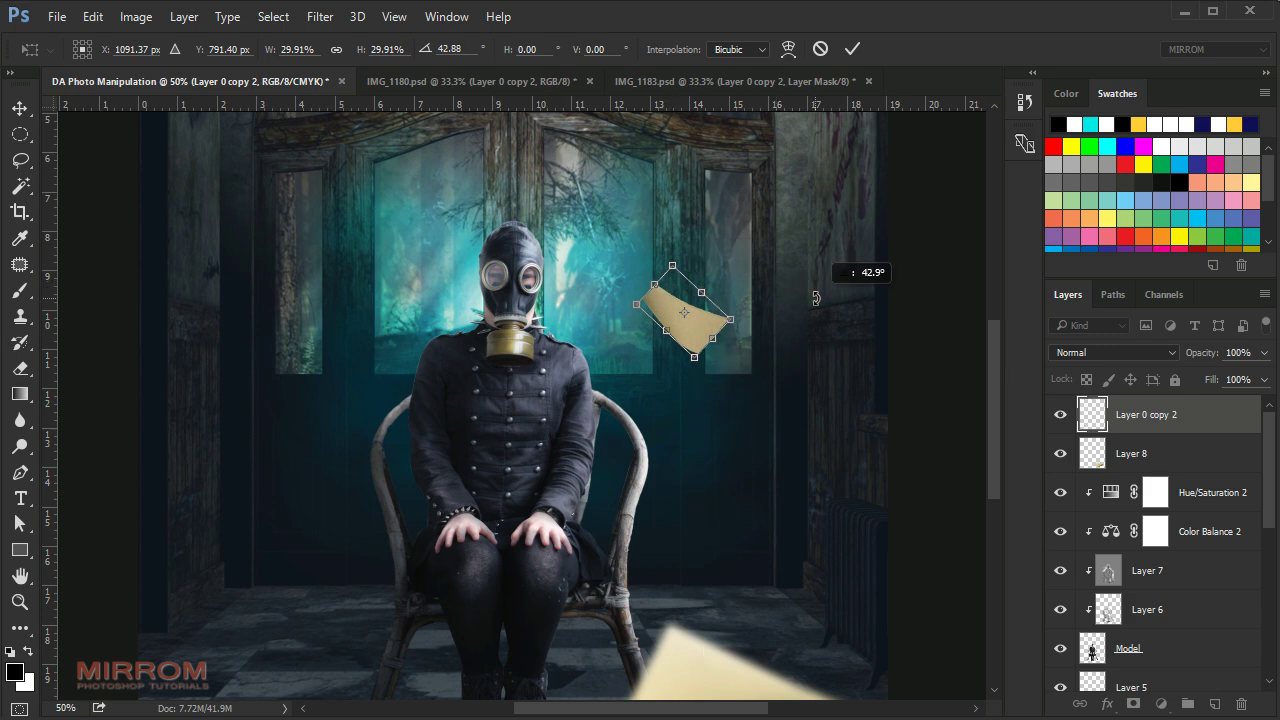
click(852, 48)
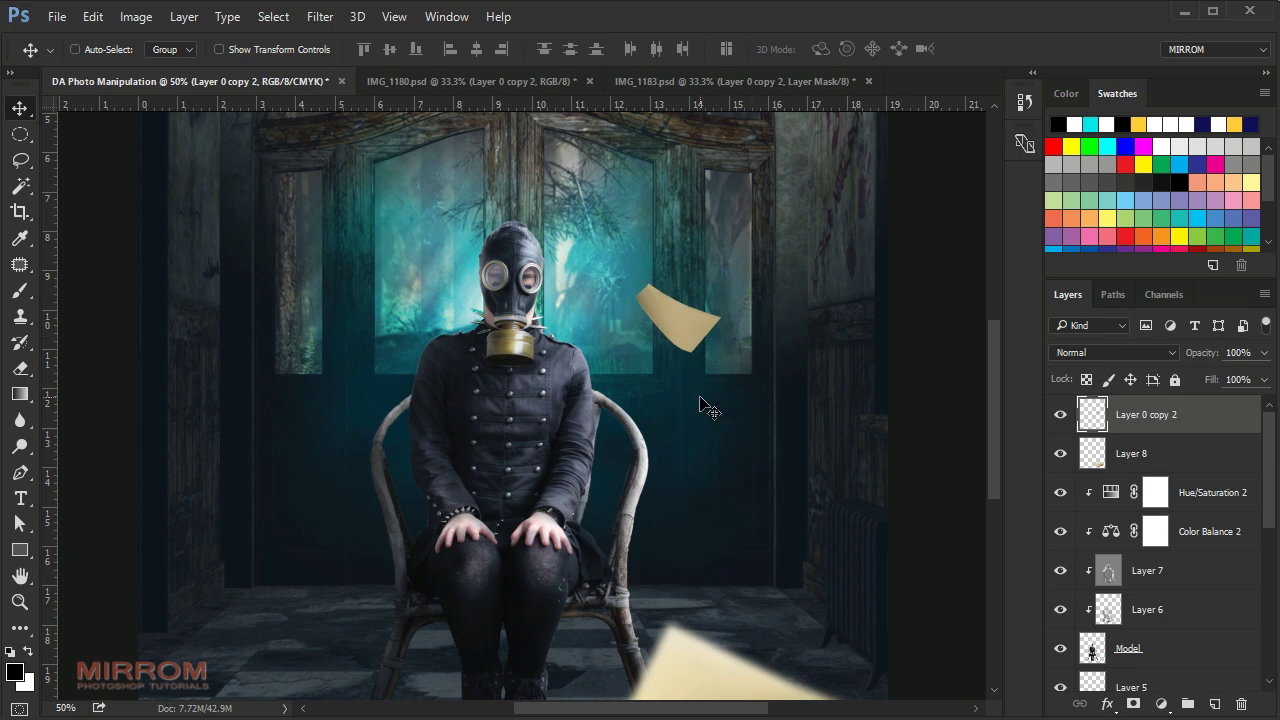
key(ctrl+plus)
key(ctrl+plus)
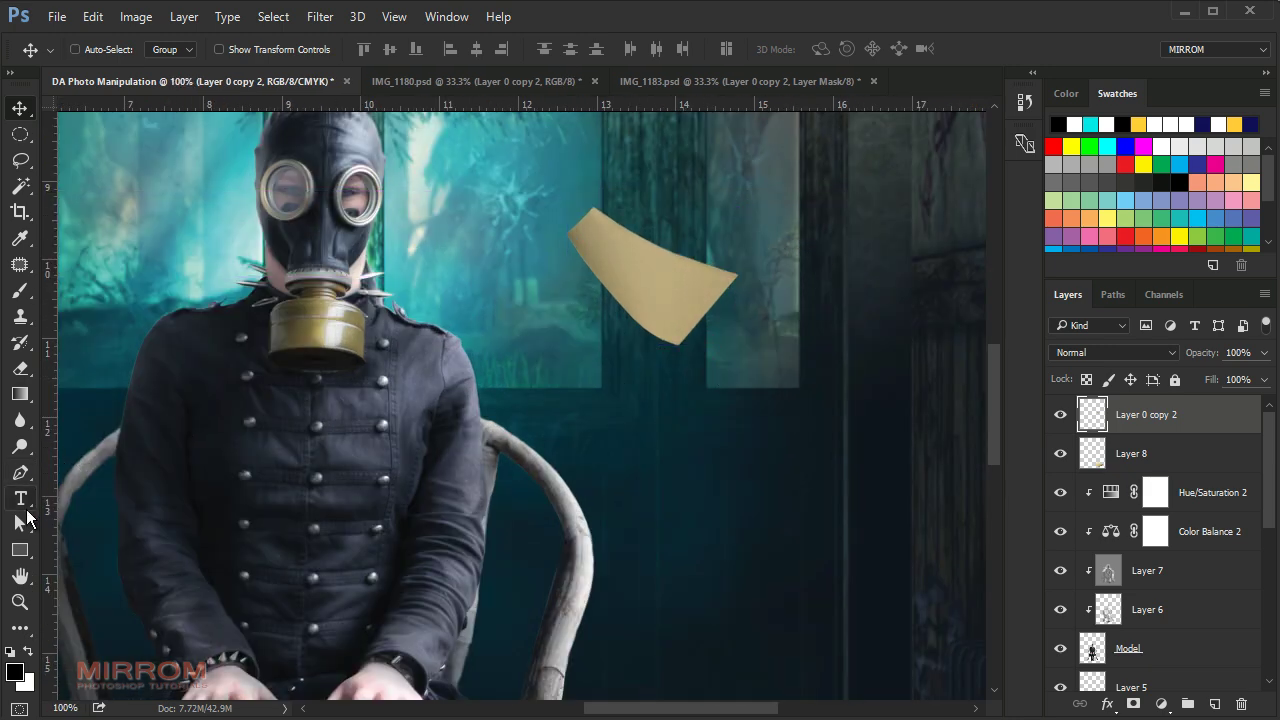
Burn the floating paper's lower tip darker with a small brush.
click(20, 446)
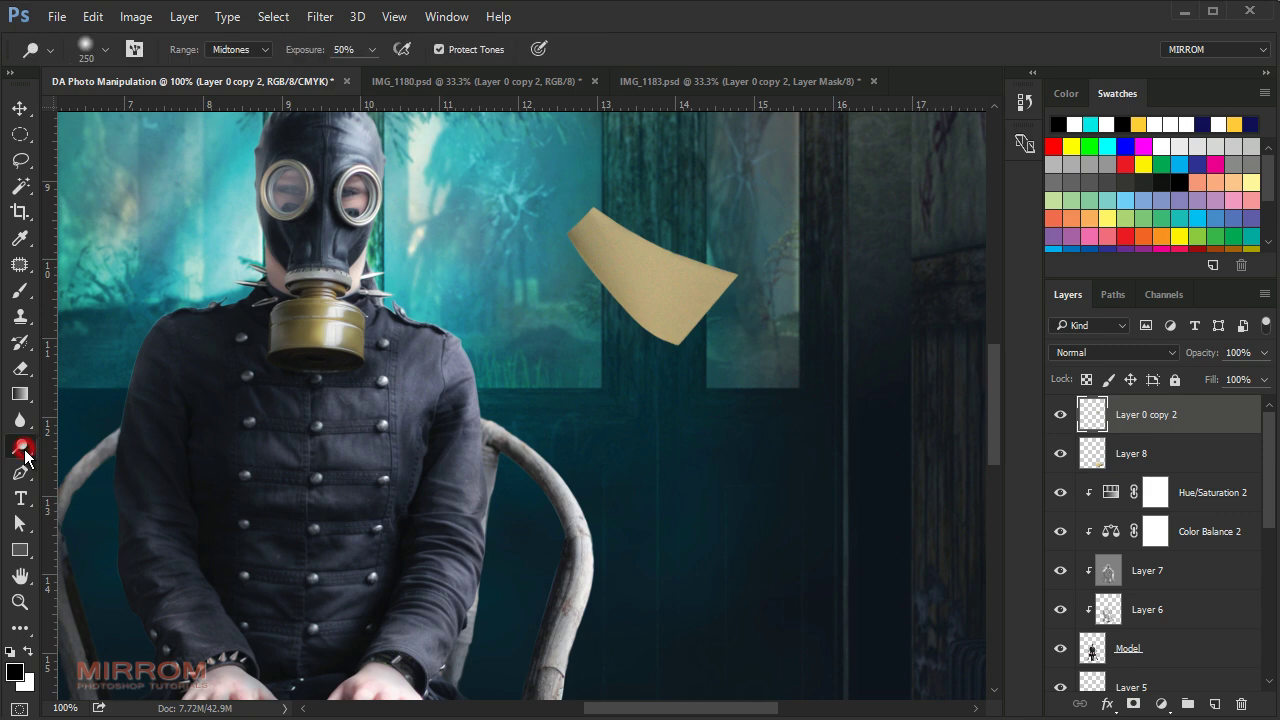
key(bracketleft)
key(bracketleft)
key(bracketleft)
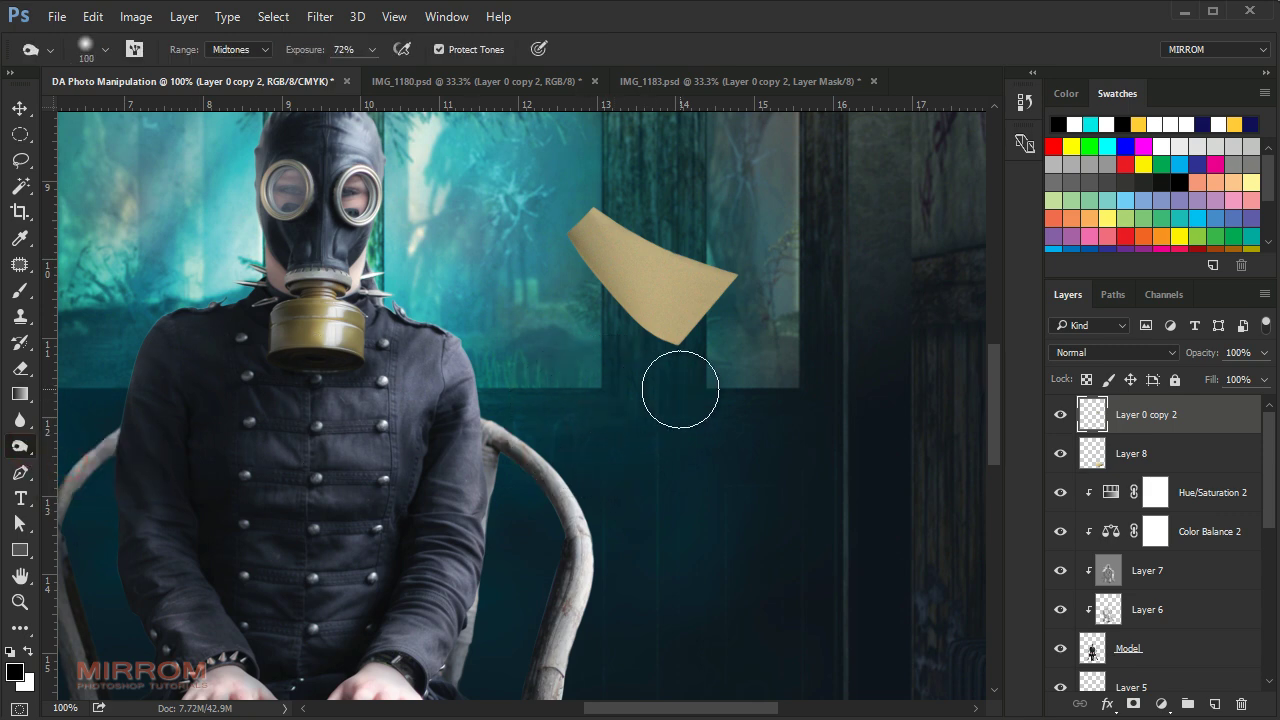
key(bracketleft)
key(bracketleft)
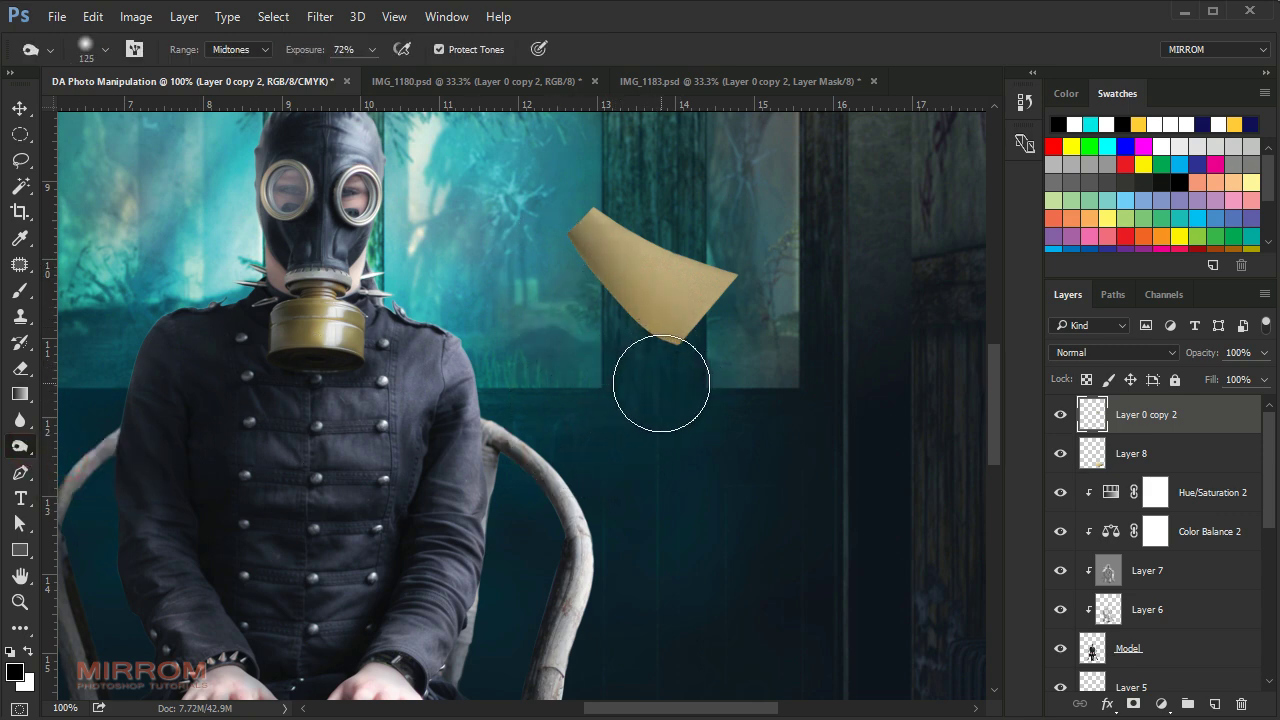
mouse_move(657, 380)
mouse_down()
mouse_move(671, 378)
mouse_move(586, 286)
mouse_move(674, 337)
mouse_up()
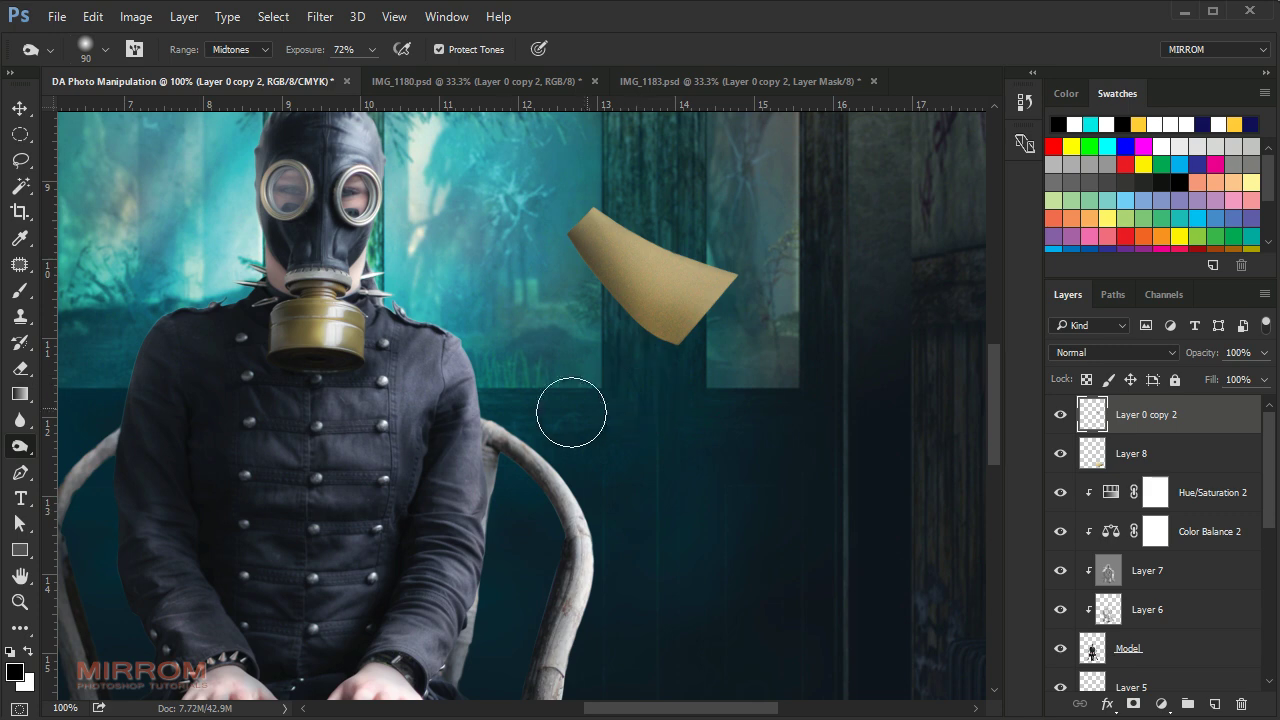
Dodge the rest of the tan paper lighter and fit the whole image on screen.
drag(30, 458, 80, 447)
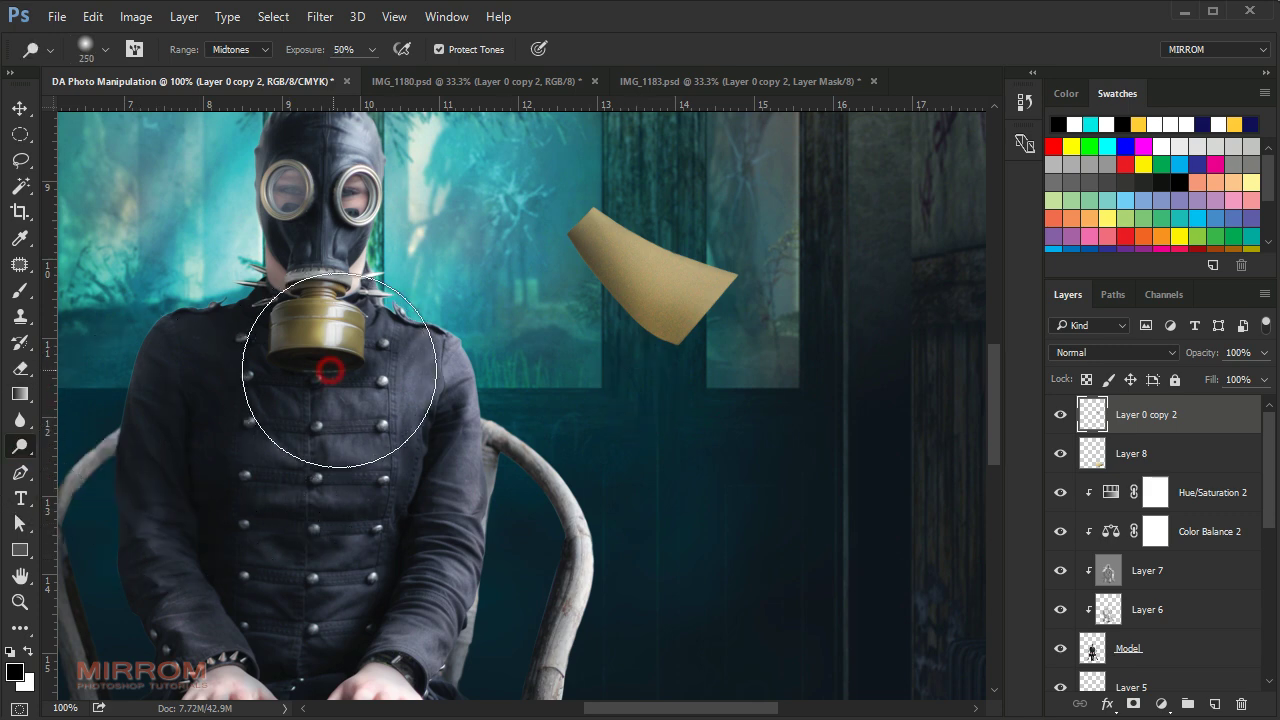
key(bracketleft)
key(bracketleft)
key(bracketleft)
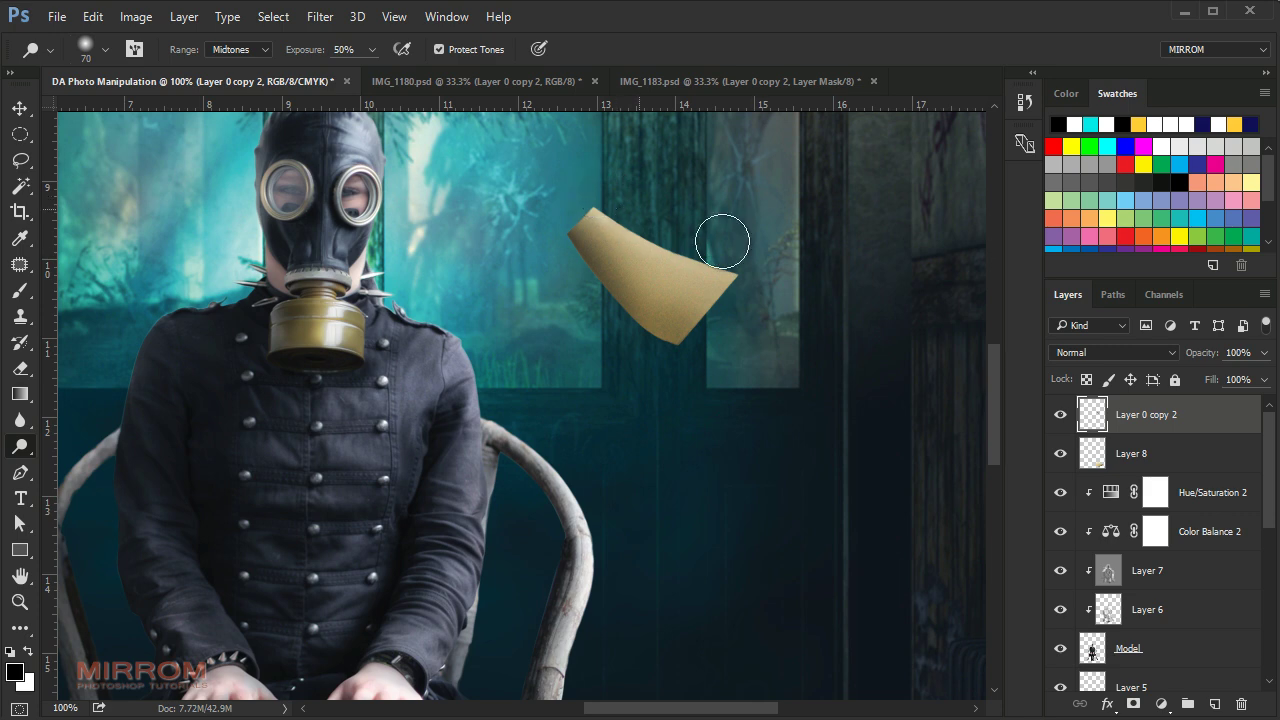
key(bracketright)
key(bracketright)
key(bracketright)
mouse_move(702, 237)
mouse_down()
mouse_move(609, 200)
mouse_move(592, 206)
mouse_up()
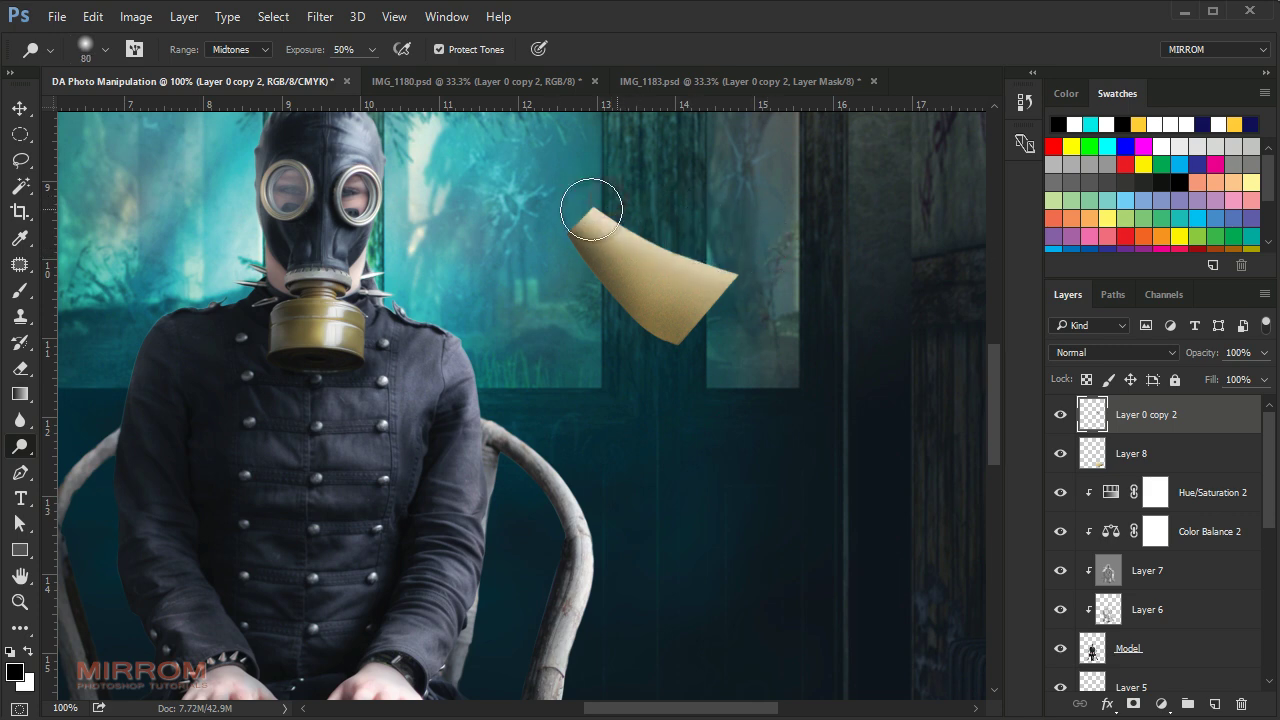
key(bracketleft)
key(bracketleft)
scroll(734, 434, down, 2)
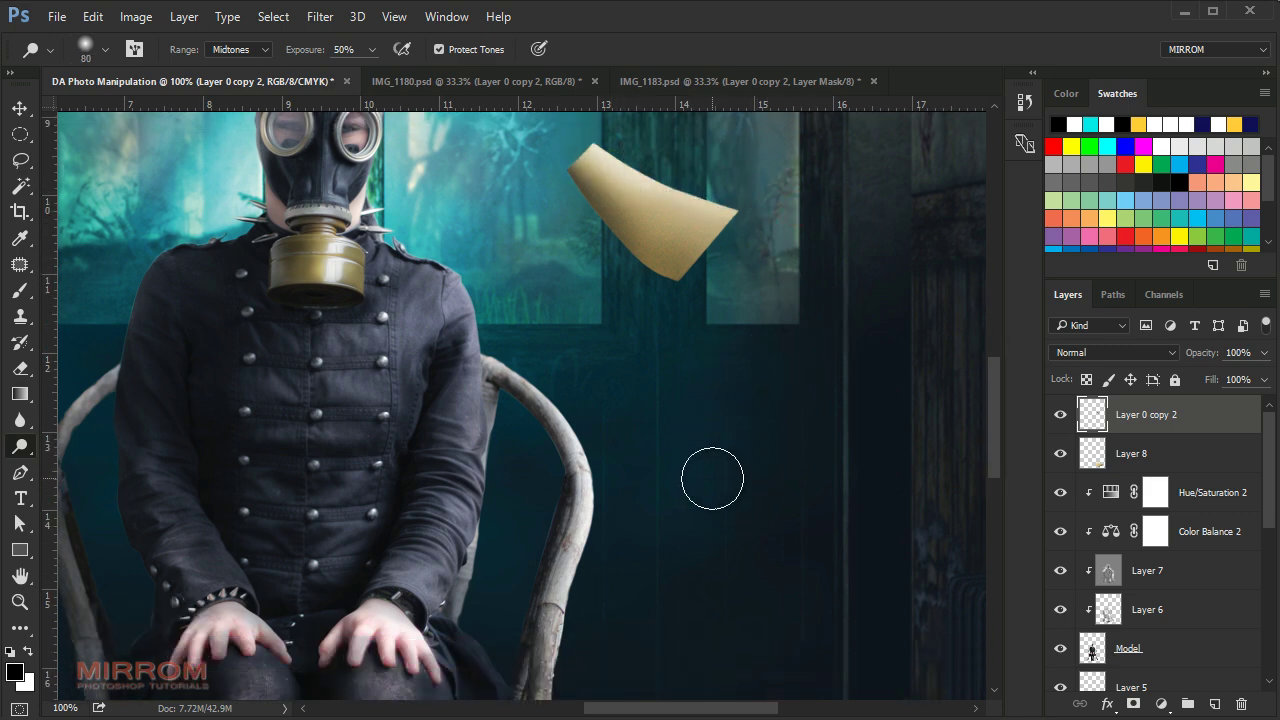
scroll(711, 477, up, 1)
key(v)
key(ctrl+0)
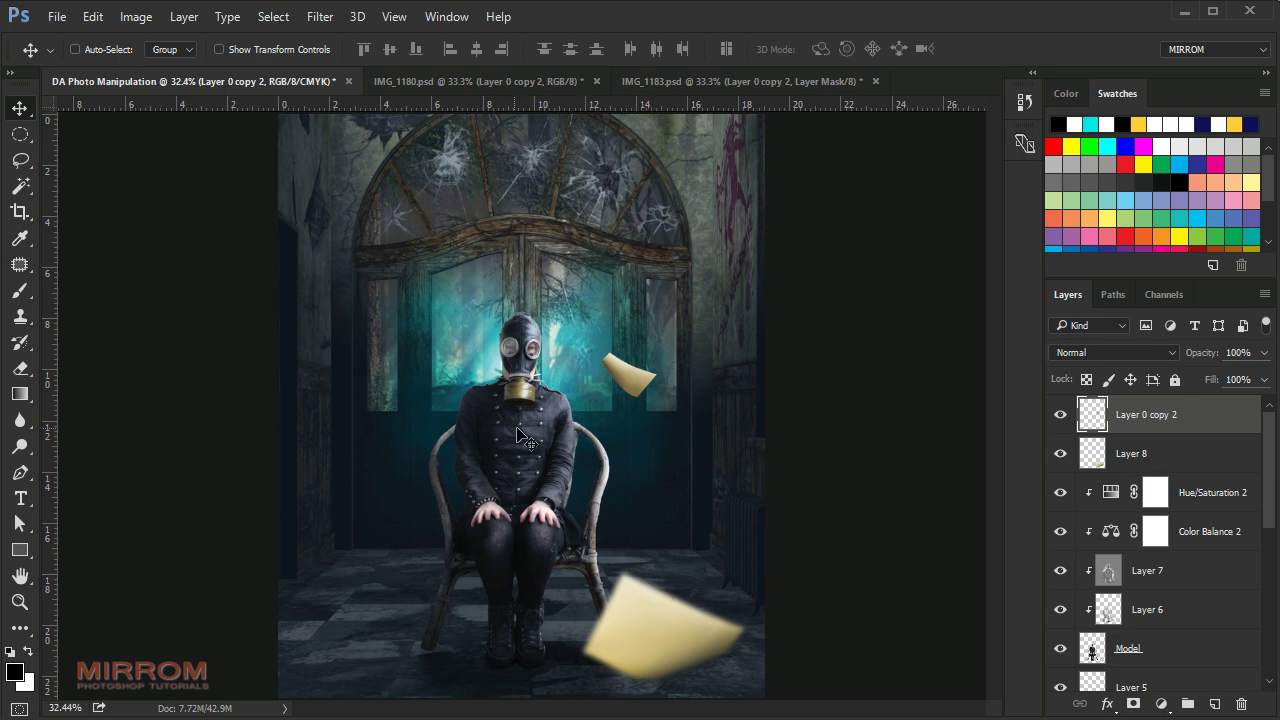
Drag the middle paper piece from IMG_1180.psd into the asylum scene and flip it horizontally.
click(490, 84)
click(1073, 455)
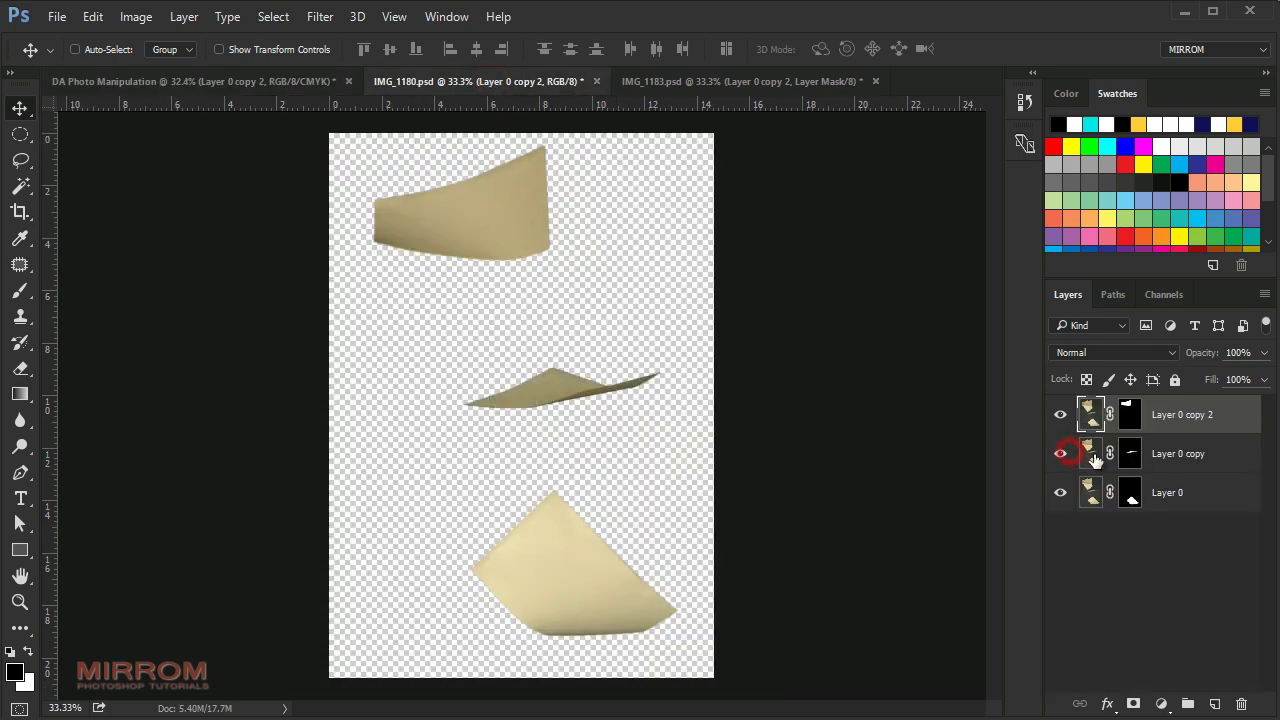
mouse_move(540, 390)
mouse_down()
mouse_move(434, 309)
mouse_move(320, 80)
mouse_move(437, 347)
mouse_move(451, 346)
mouse_up()
key(ctrl+t)
right_click(456, 250)
click(559, 557)
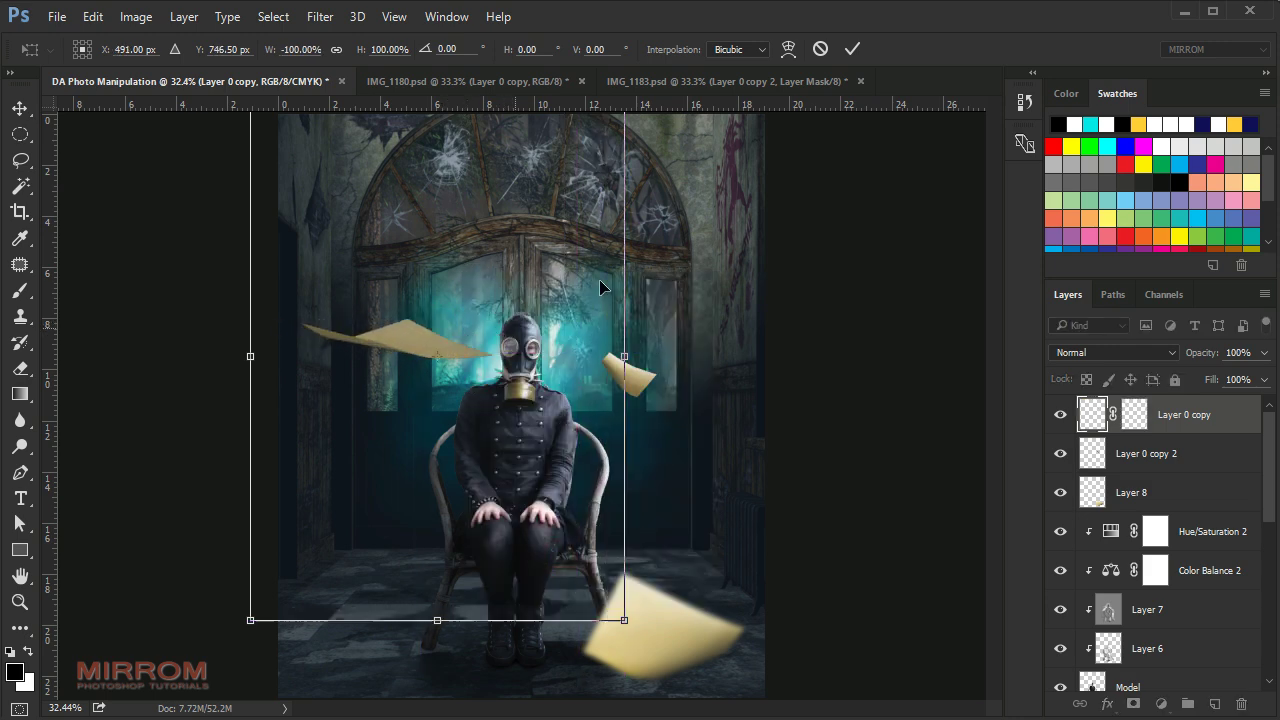
click(850, 48)
Apply the paper's layer mask, then rotate and shrink it left of the model's head.
right_click(1128, 432)
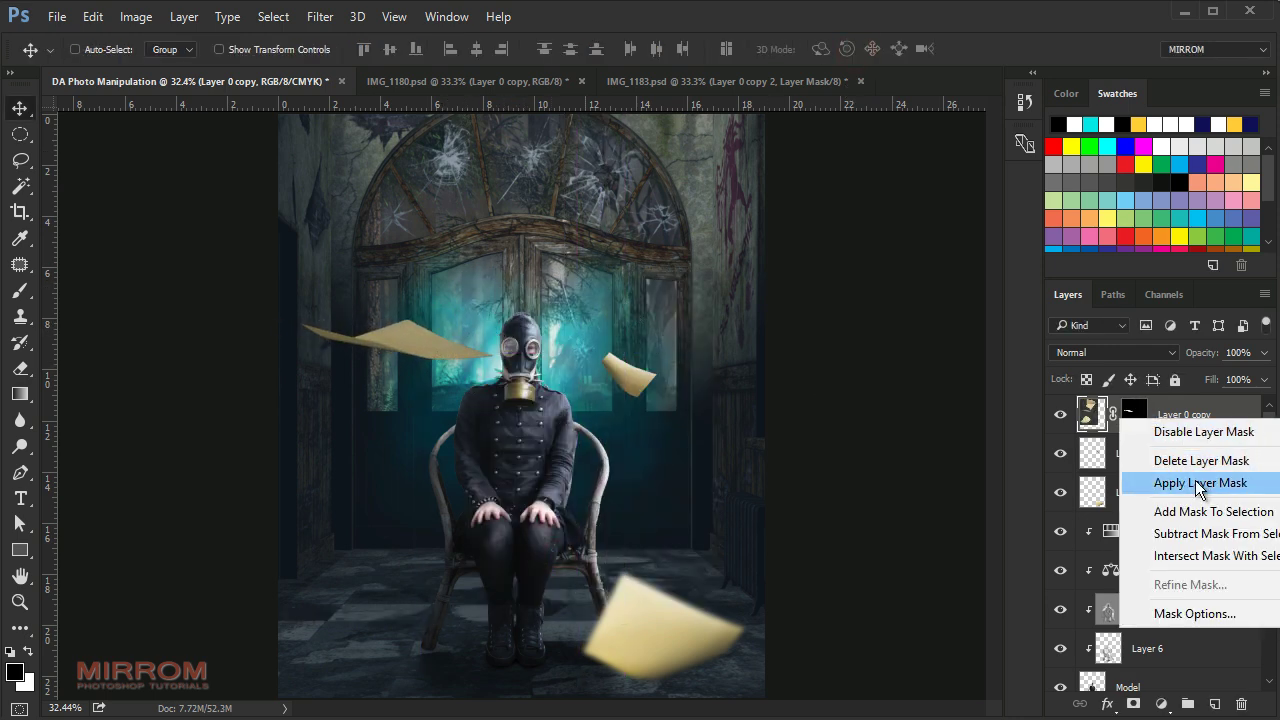
click(1154, 483)
key(ctrl+t)
drag(537, 317, 543, 329)
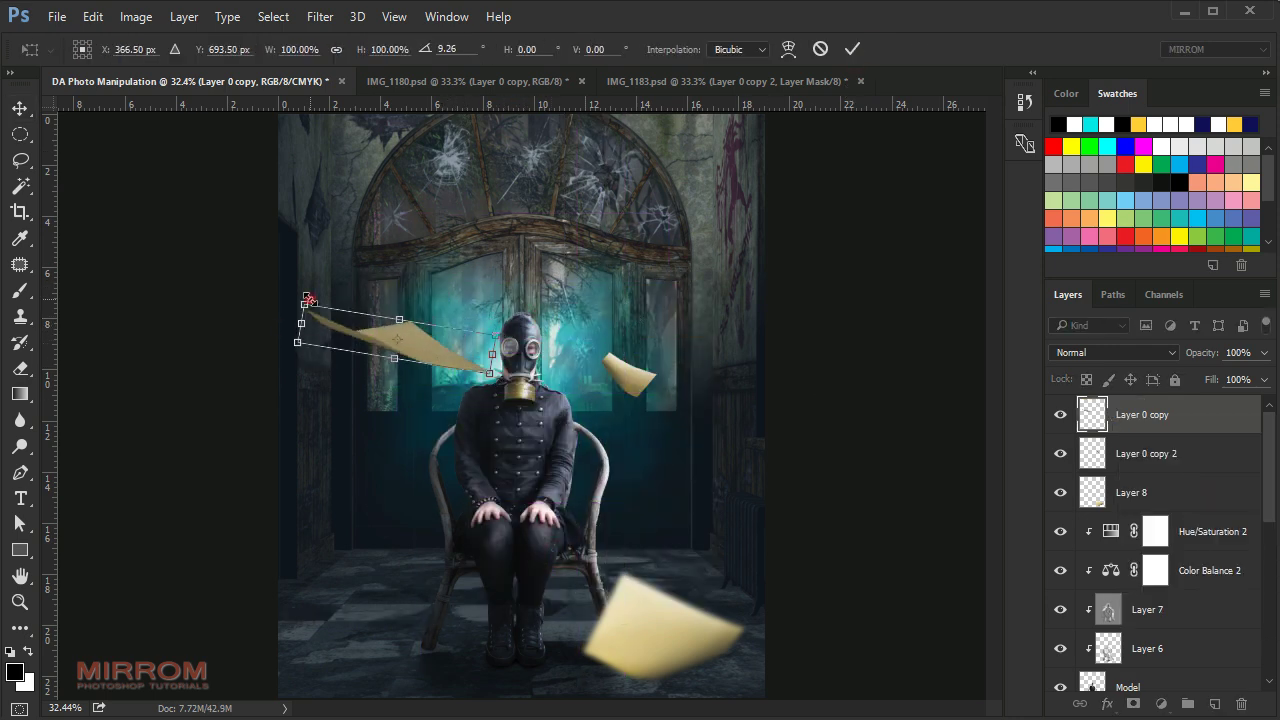
drag(302, 320, 358, 327)
mouse_move(495, 358)
mouse_down()
mouse_move(473, 374)
mouse_move(456, 337)
mouse_up()
key(Return)
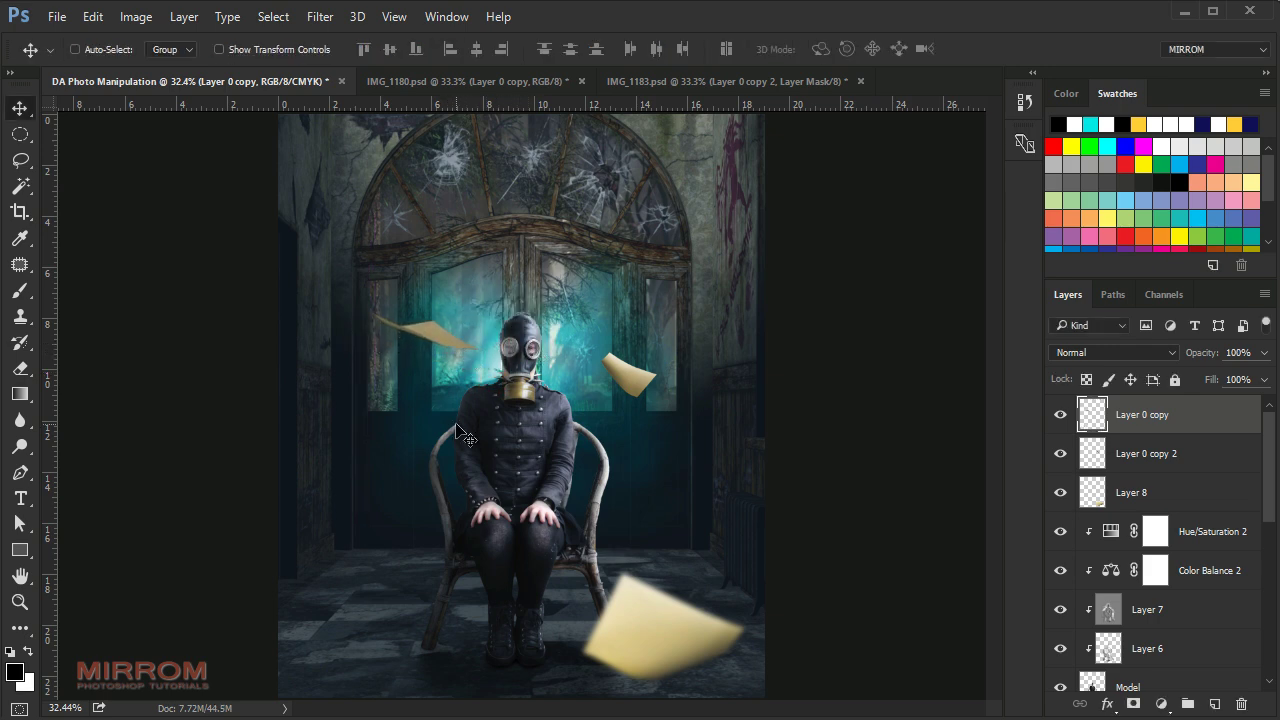
Dodge the left paper to lighten it and even its reddish patch, then bring up IMG_1183.psd.
key(ctrl+plus)
key(ctrl+plus)
key(ctrl+plus)
key(o)
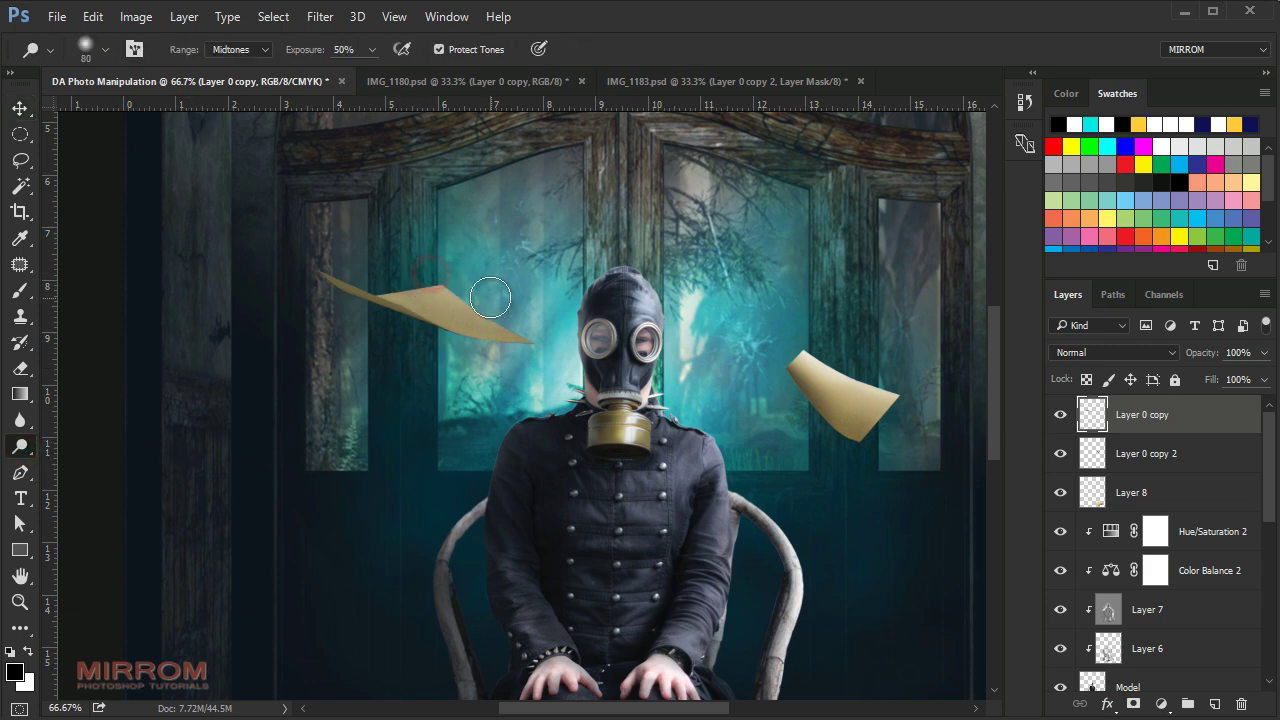
drag(480, 300, 516, 315)
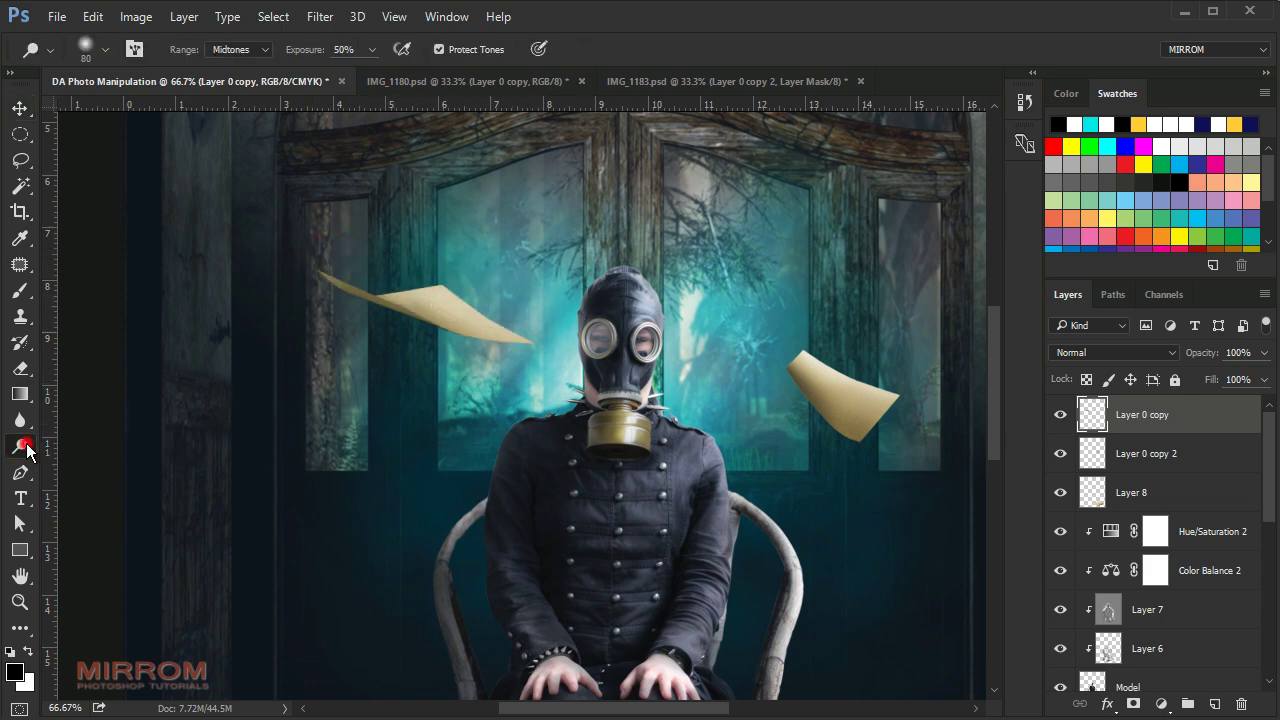
drag(27, 451, 70, 466)
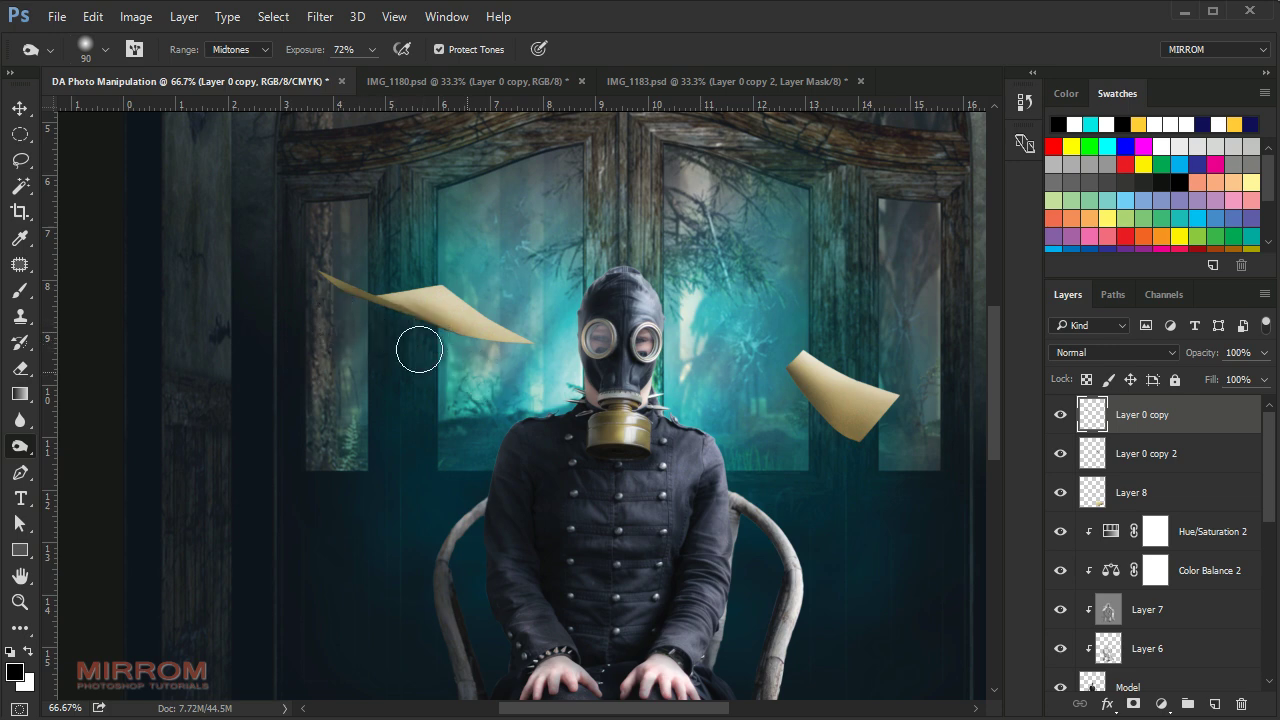
key(v)
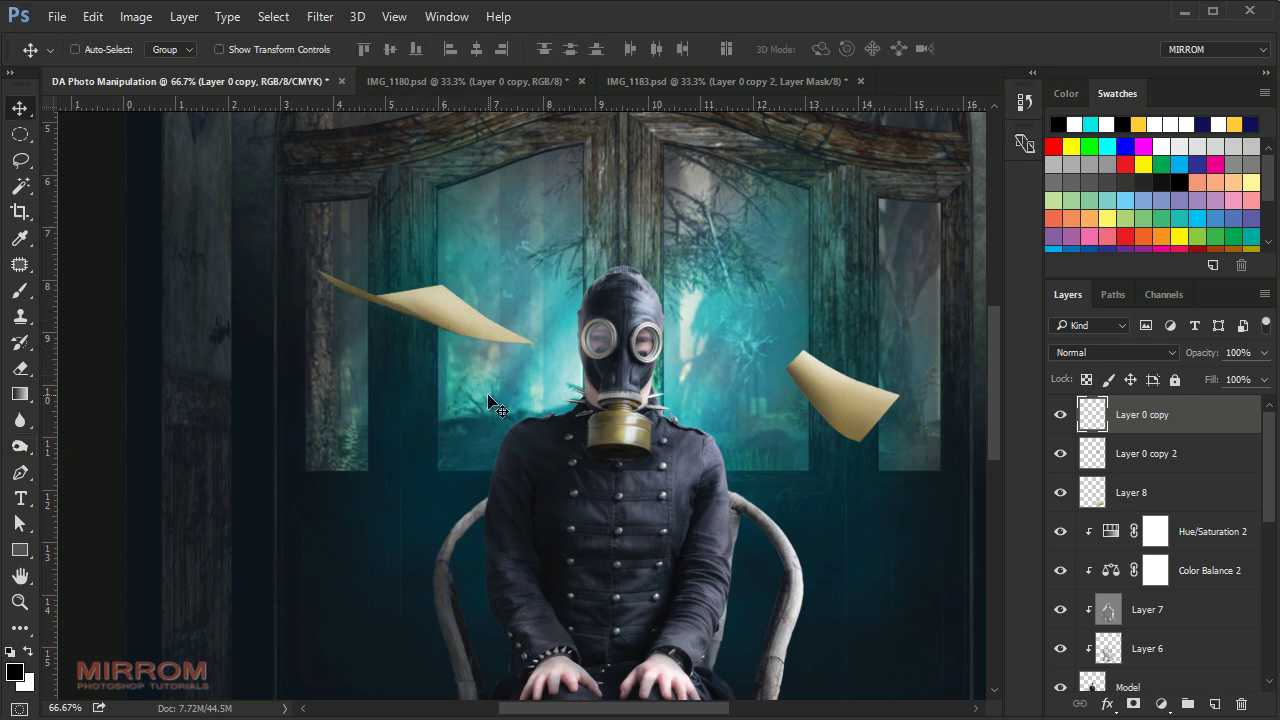
scroll(500, 402, up, 2)
click(628, 81)
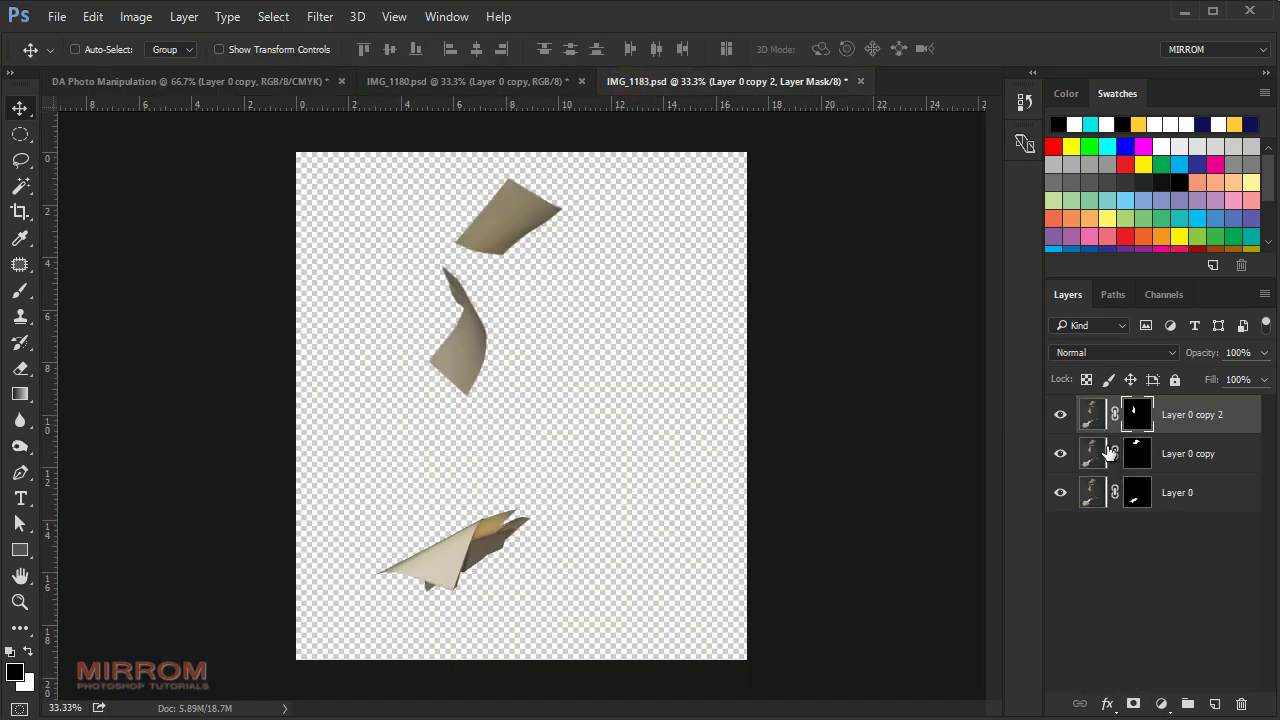
Drag the Layer 0 copy paper from IMG_1183.psd into the scene and apply its mask.
click(1060, 414)
click(1060, 453)
click(1190, 453)
mouse_move(517, 243)
mouse_down()
mouse_move(287, 107)
mouse_move(366, 243)
mouse_up()
right_click(1137, 414)
click(1196, 476)
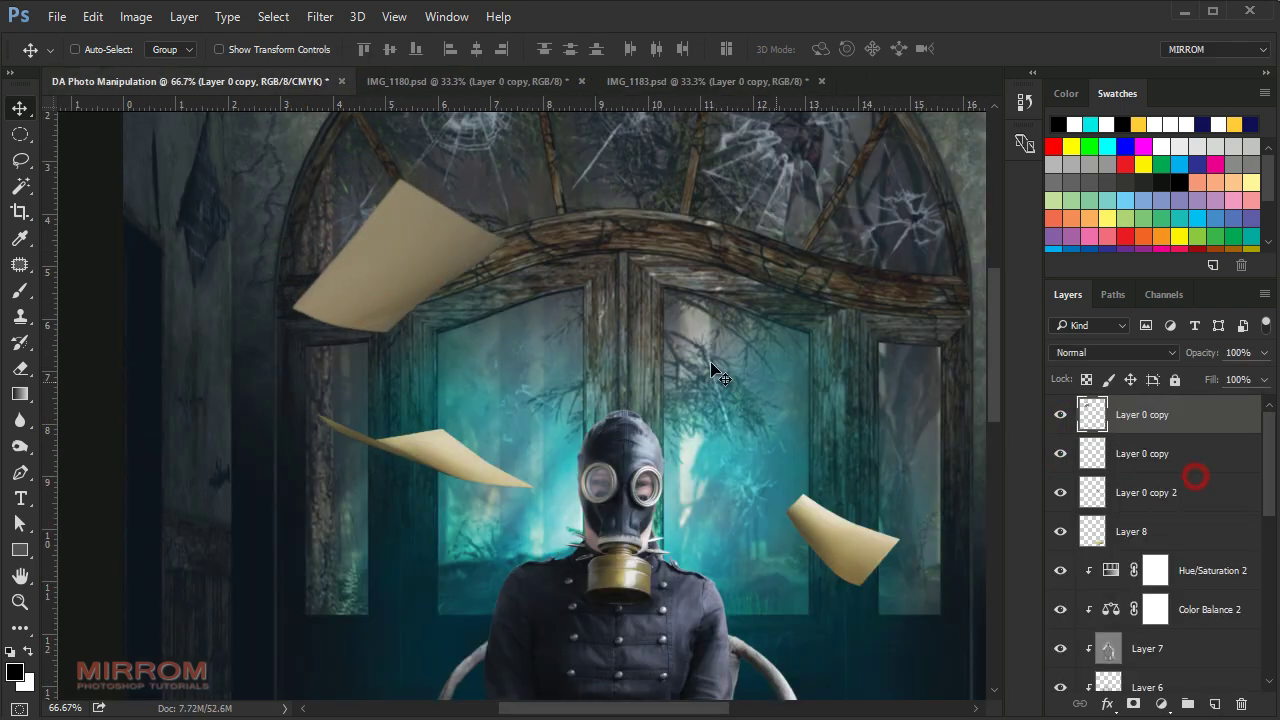
Flip the new paper horizontally, scale it to about 63% and place it high left.
key(ctrl+t)
mouse_move(571, 223)
mouse_down()
mouse_move(582, 284)
mouse_move(560, 330)
mouse_up()
right_click(398, 208)
click(560, 503)
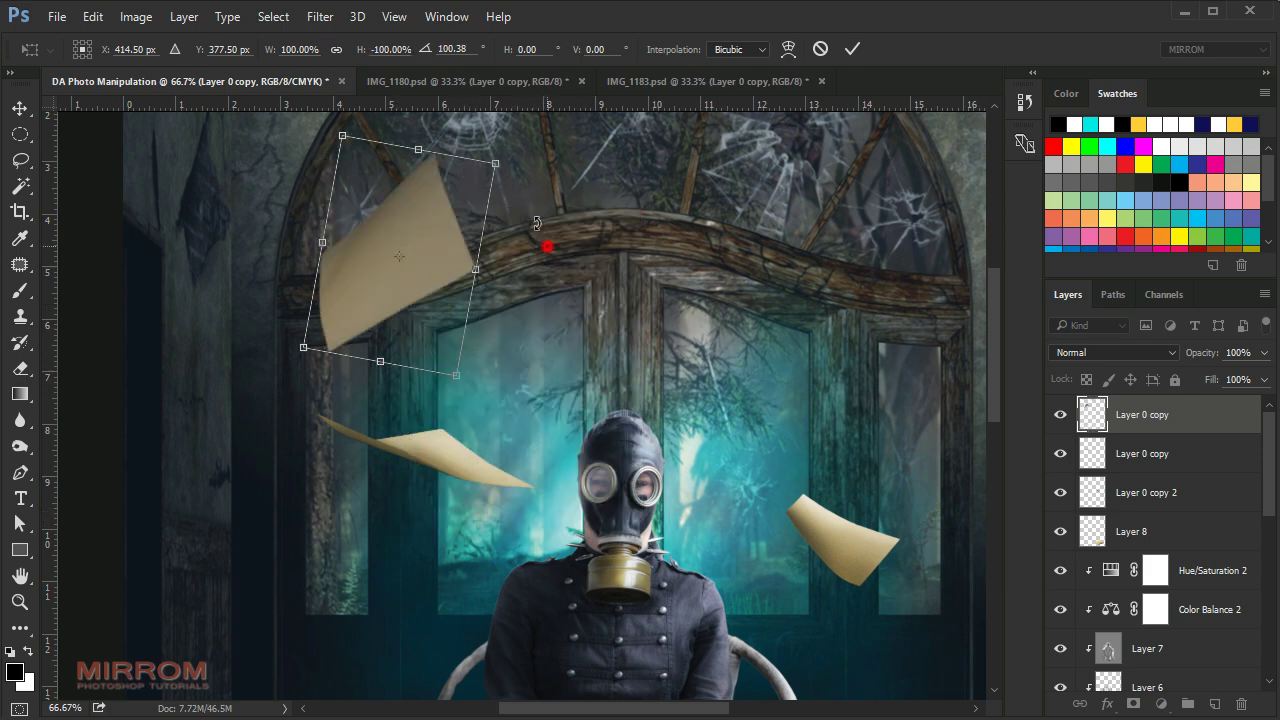
mouse_move(537, 223)
mouse_down()
mouse_move(470, 124)
mouse_move(432, 118)
mouse_up()
drag(300, 164, 371, 233)
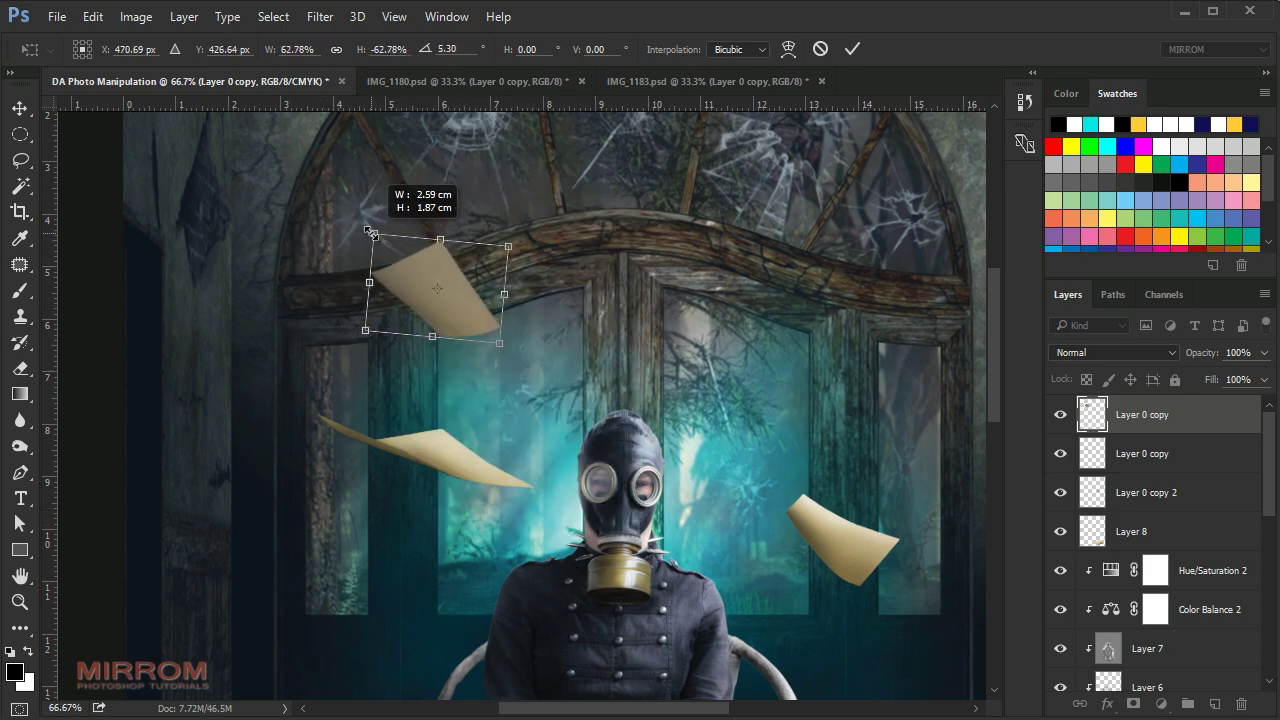
drag(469, 293, 372, 255)
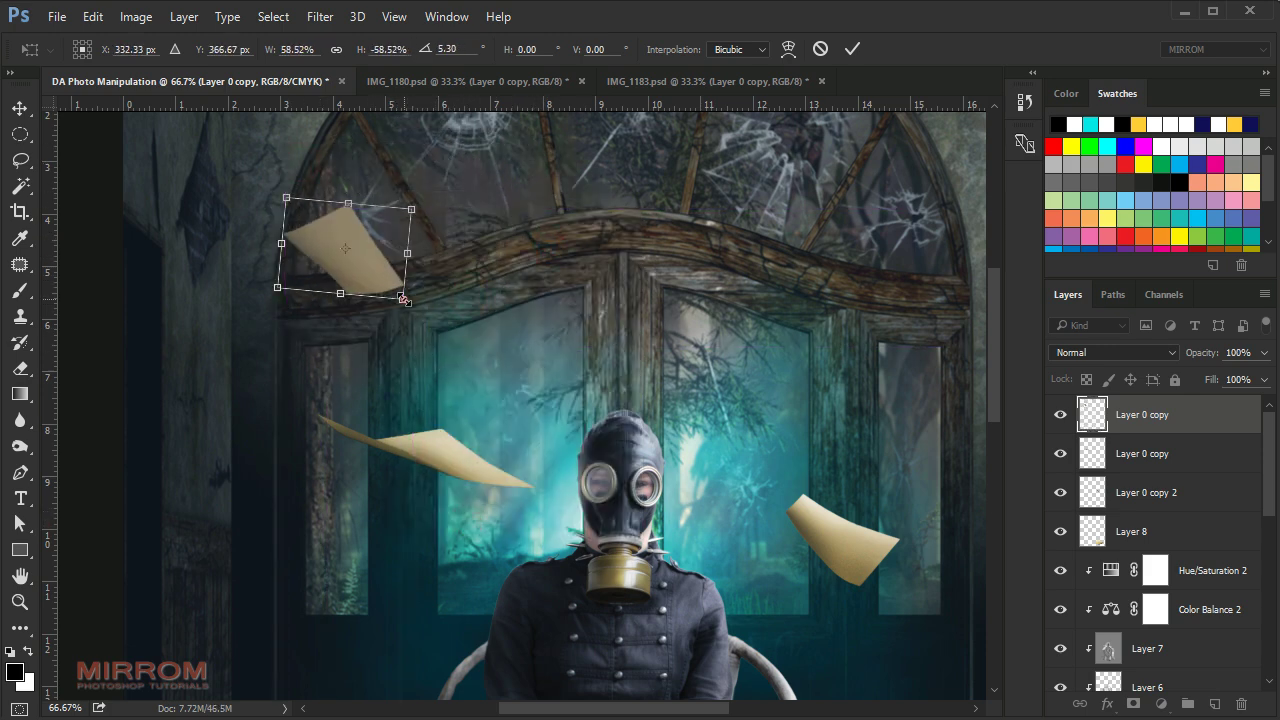
key(Return)
Burn the arch frame beside the upper-left paper darker, then try a larger dodge brush.
scroll(345, 345, up, 1)
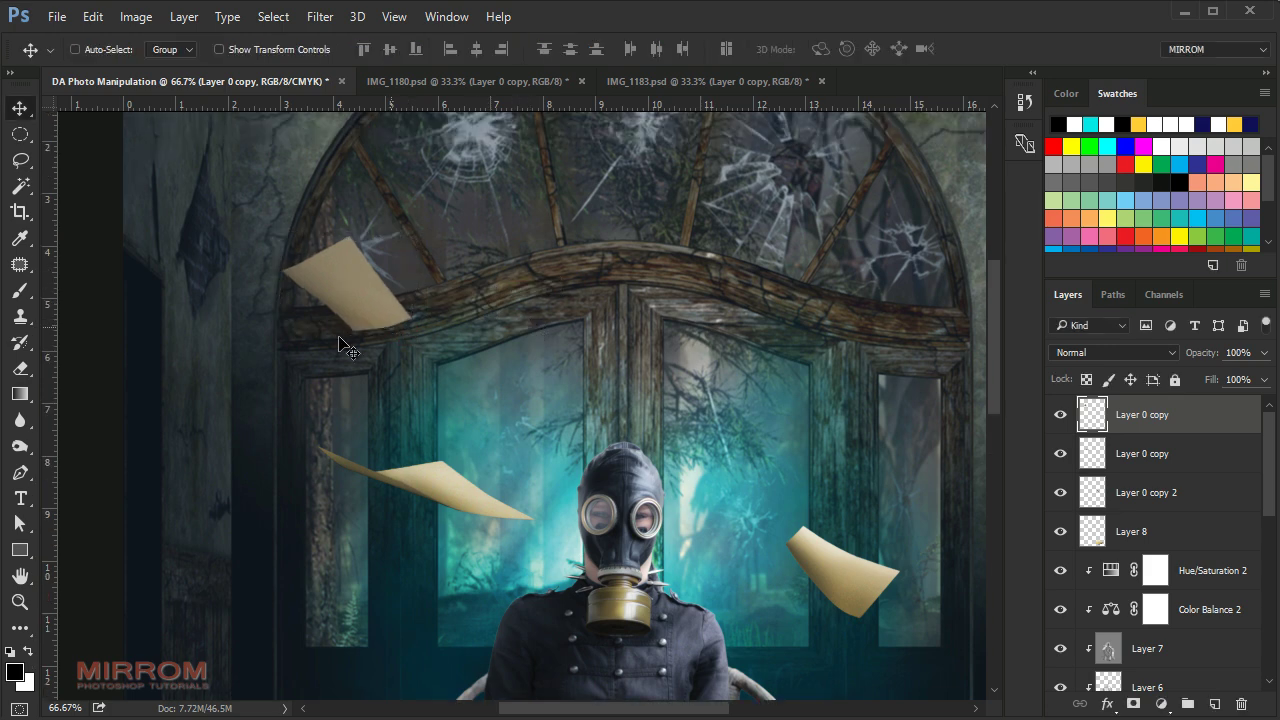
key(o)
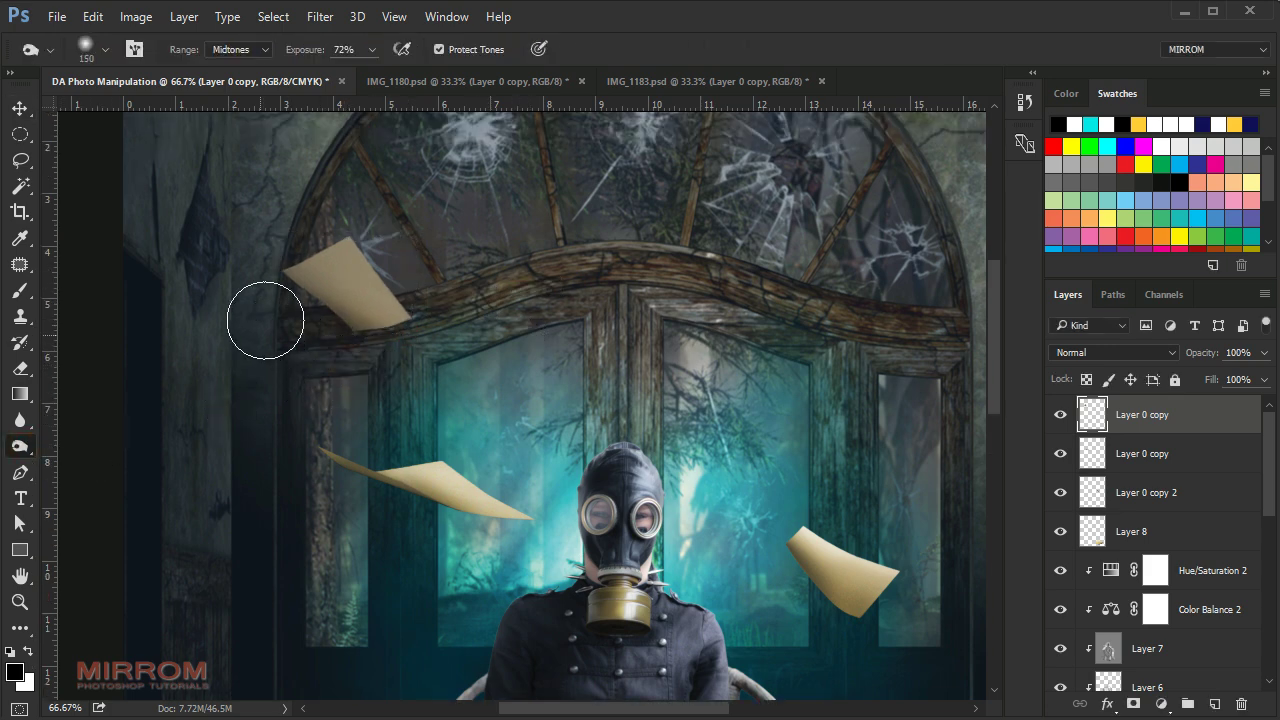
mouse_move(265, 320)
mouse_down()
mouse_move(302, 286)
mouse_move(302, 348)
mouse_up()
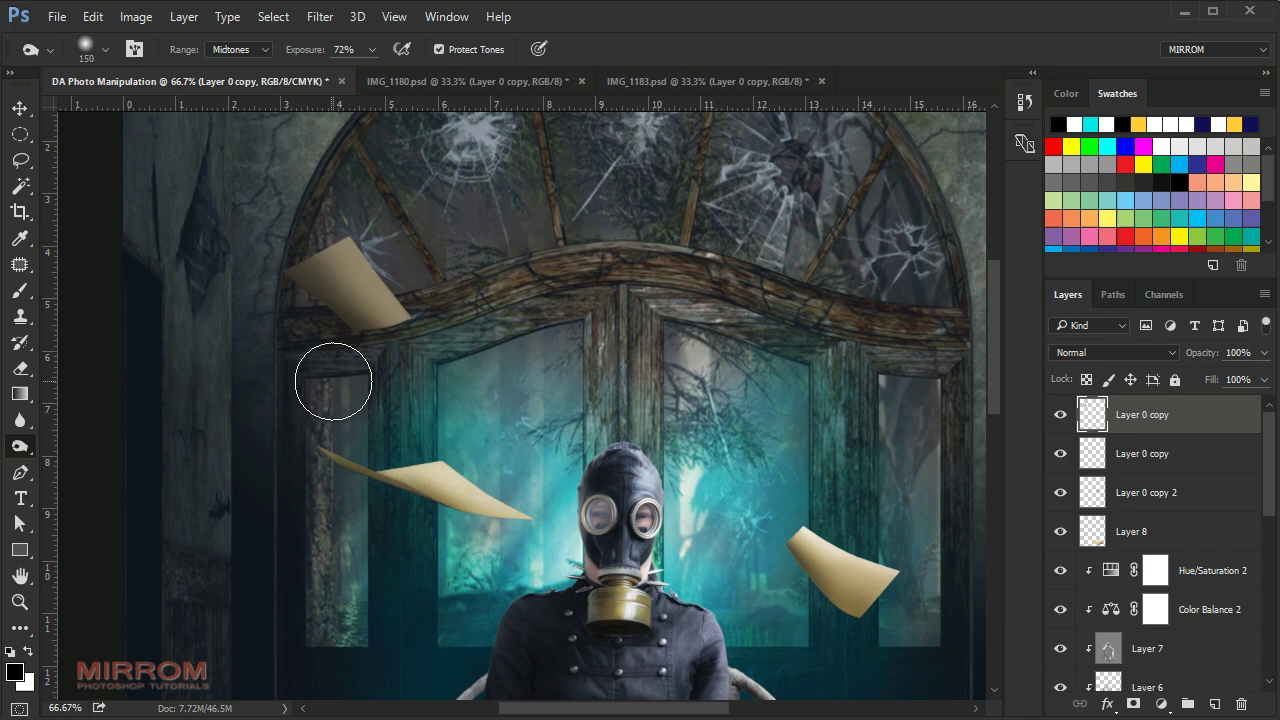
key(bracketleft)
key(bracketleft)
key(bracketleft)
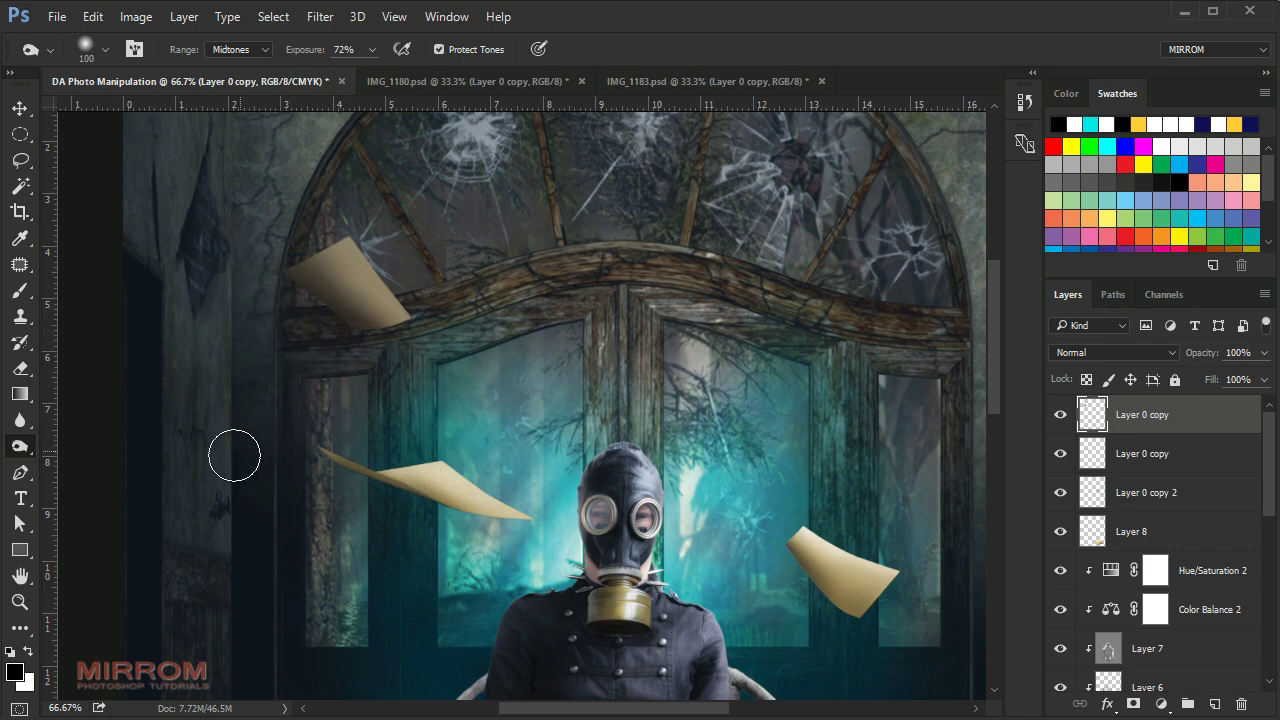
drag(22, 450, 85, 447)
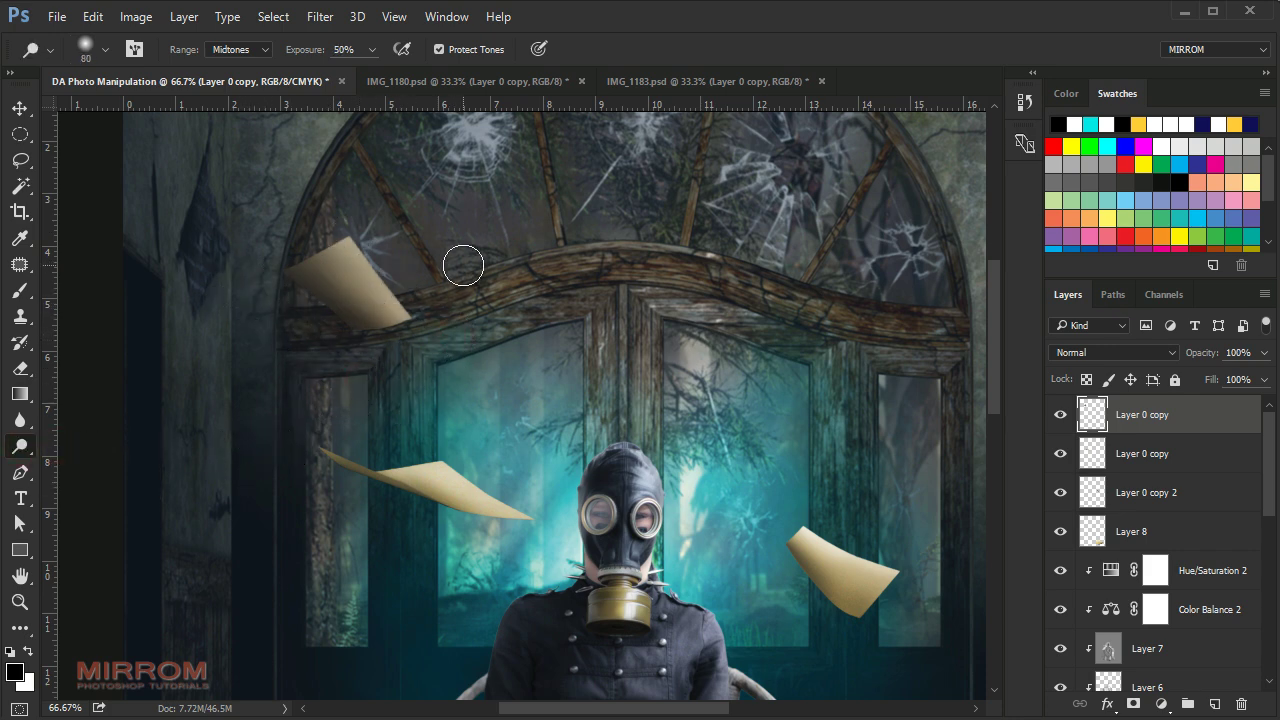
key(bracketright)
key(bracketright)
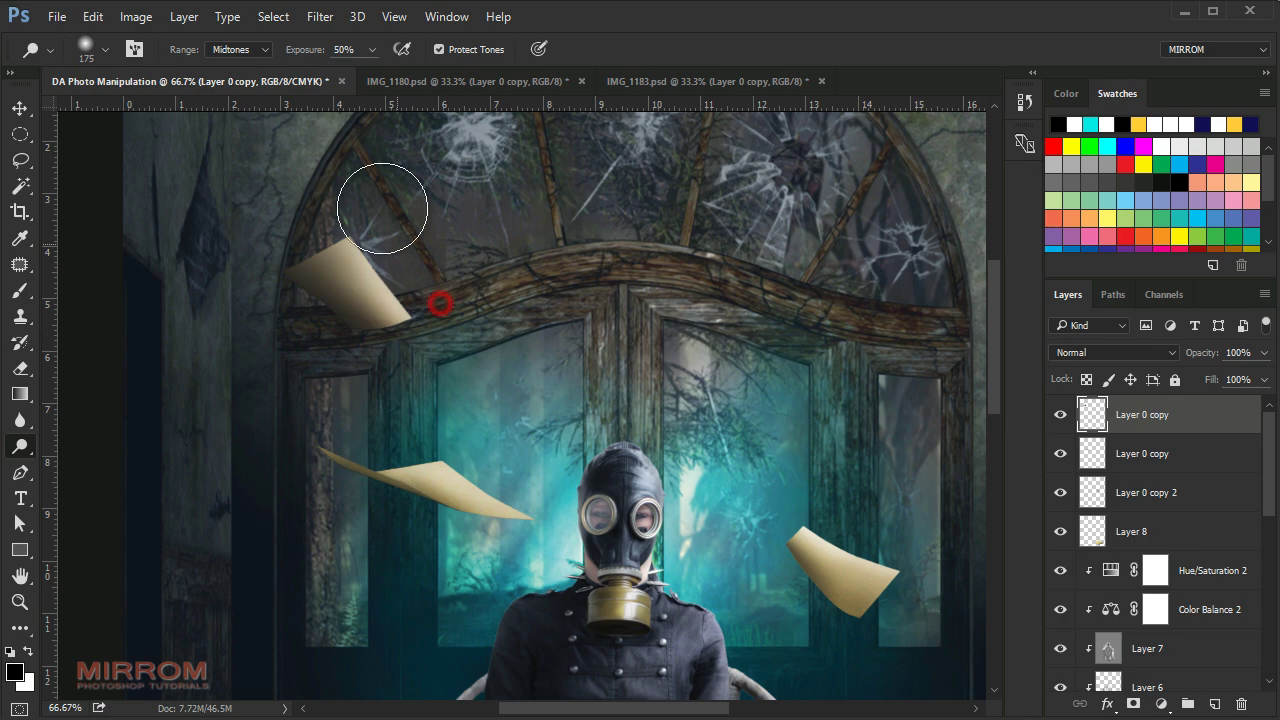
key(v)
scroll(571, 409, up, 2)
scroll(600, 250, up, 3)
Bring the third paper piece, Layer 0 copy 2, into the asylum scene and apply its mask.
click(690, 81)
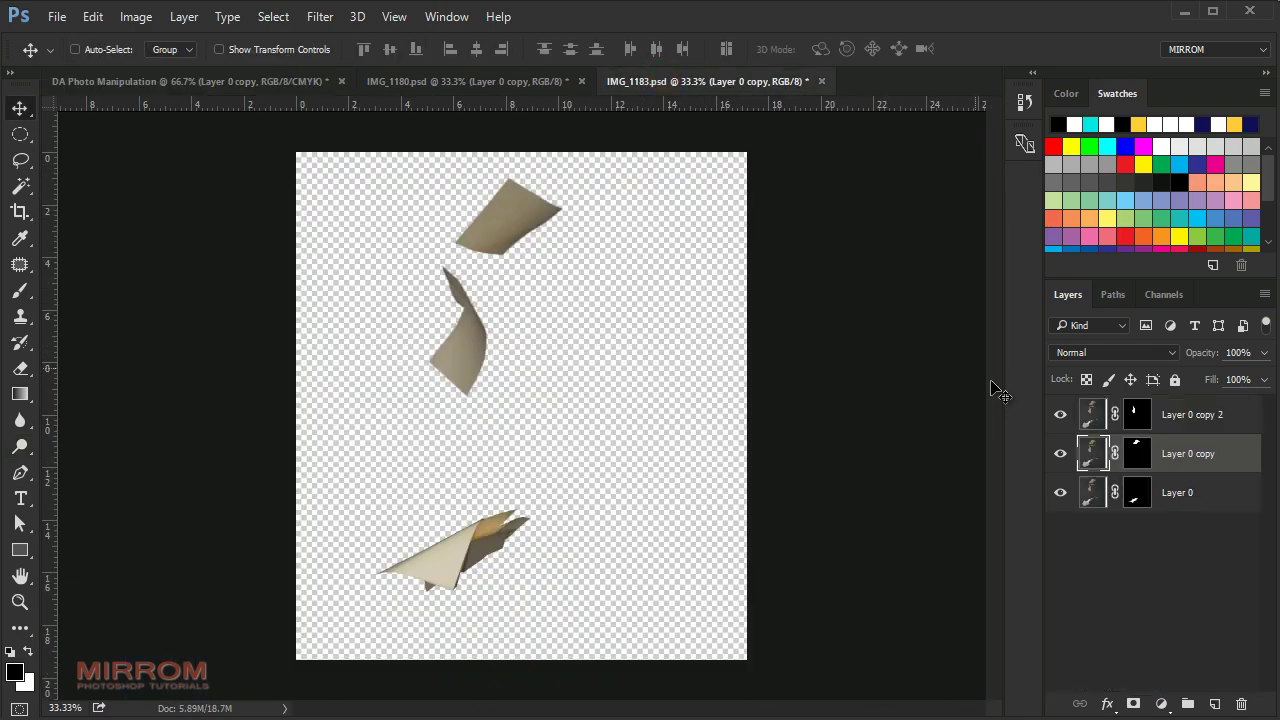
click(1061, 414)
mouse_move(491, 348)
mouse_down()
mouse_move(405, 323)
mouse_move(464, 352)
mouse_up()
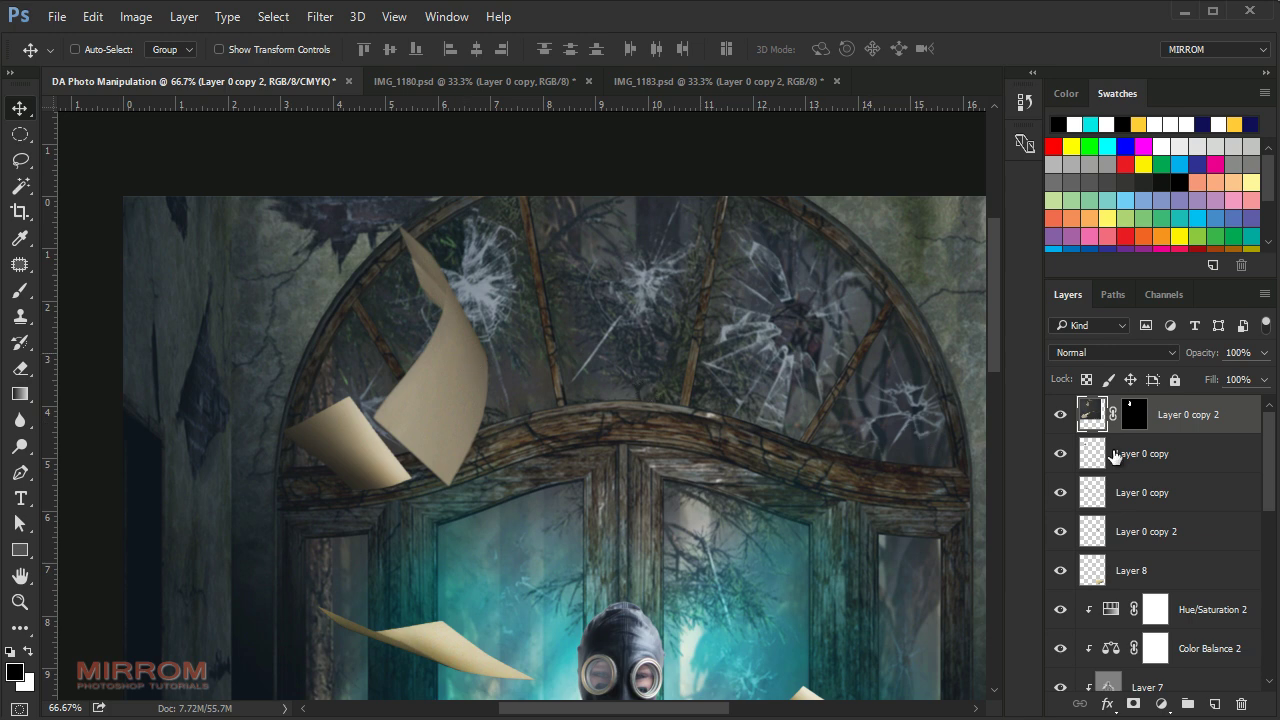
click(1135, 422)
right_click(1135, 420)
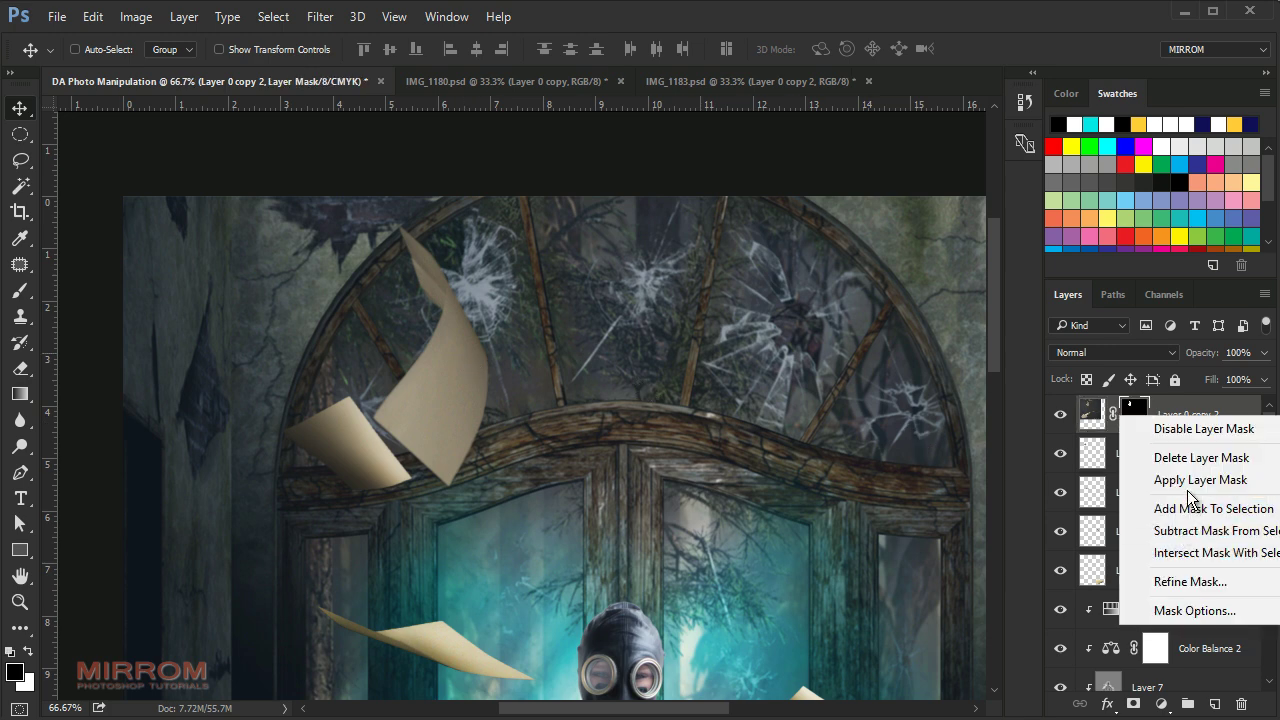
click(1100, 478)
Shrink and rotate the new paper and place it over the upper-left arch window.
key(ctrl+t)
mouse_move(489, 224)
mouse_down()
mouse_move(363, 478)
mouse_move(327, 429)
mouse_up()
drag(436, 386, 421, 320)
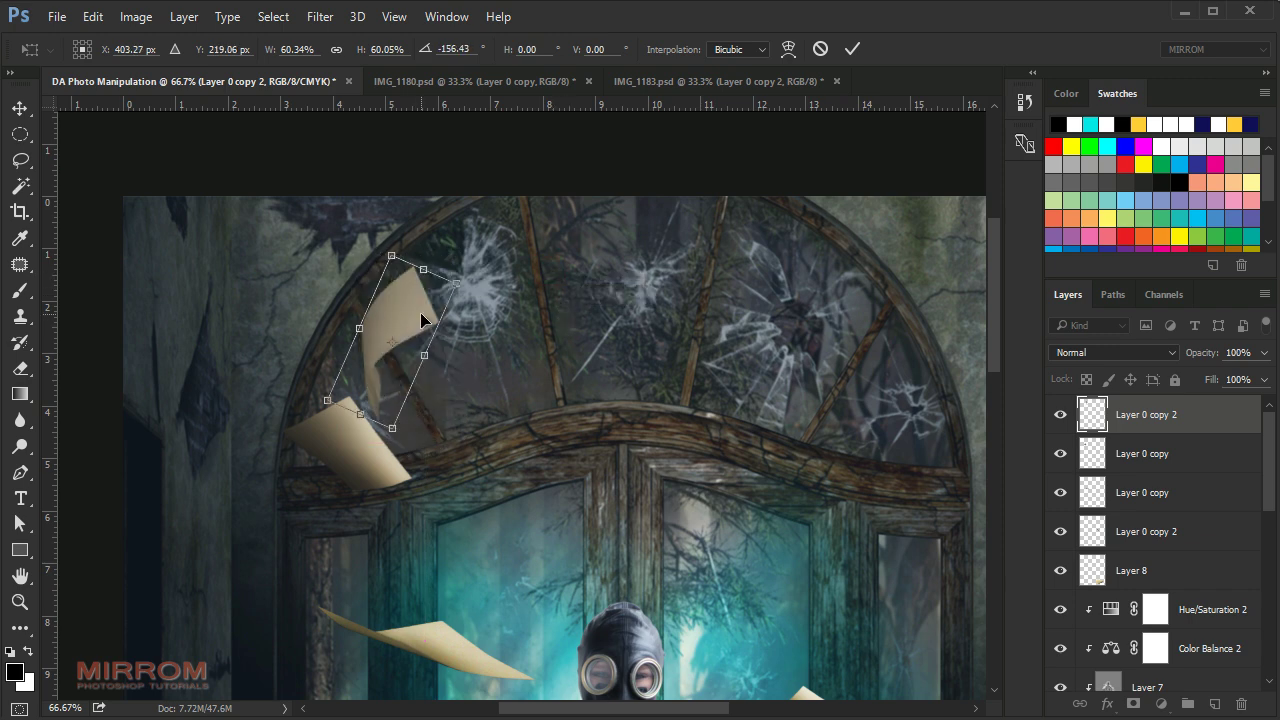
drag(397, 262, 428, 248)
key(Return)
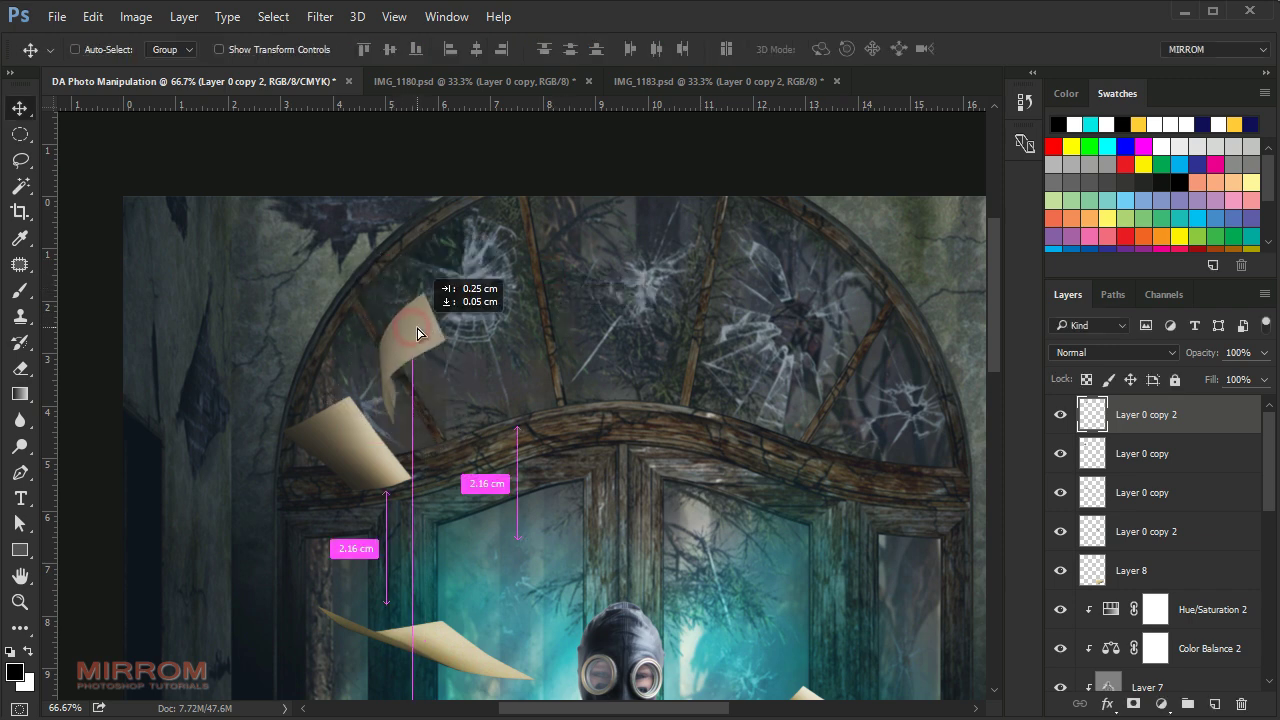
drag(423, 300, 487, 355)
Dodge the lower part of the new paper lighter, then fit the whole image on screen.
click(20, 446)
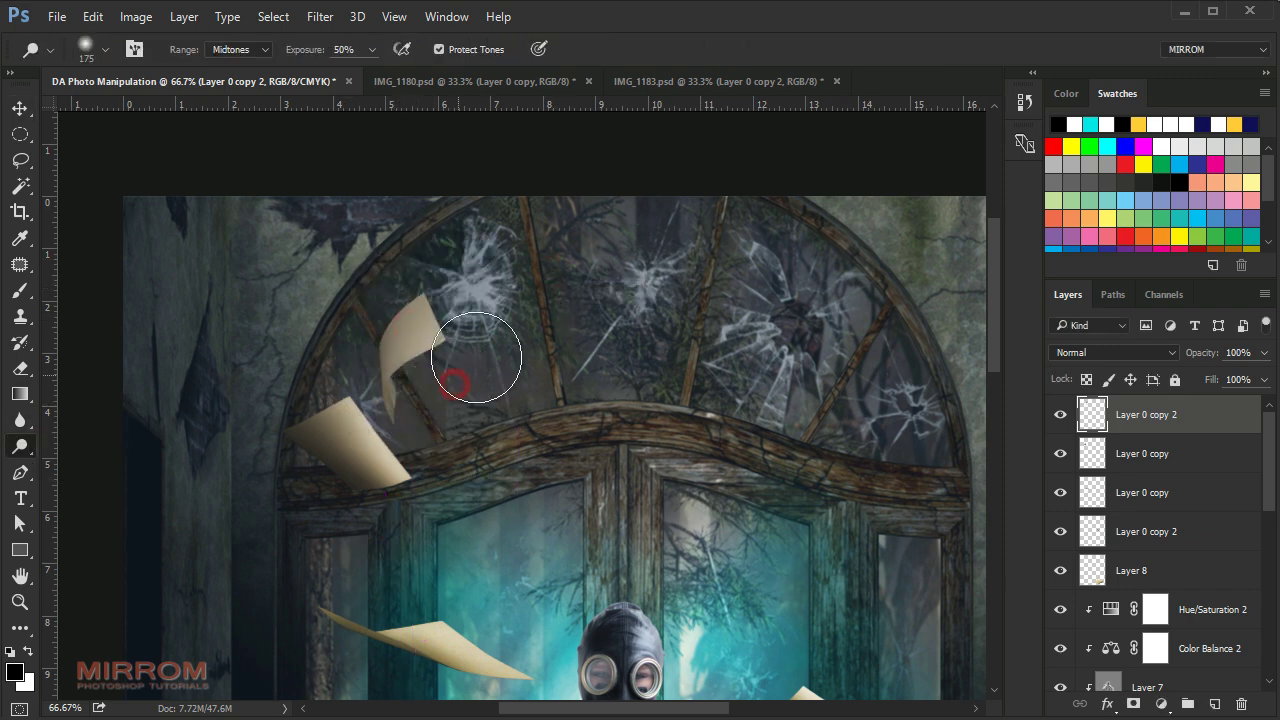
key(bracketleft)
key(bracketleft)
key(bracketleft)
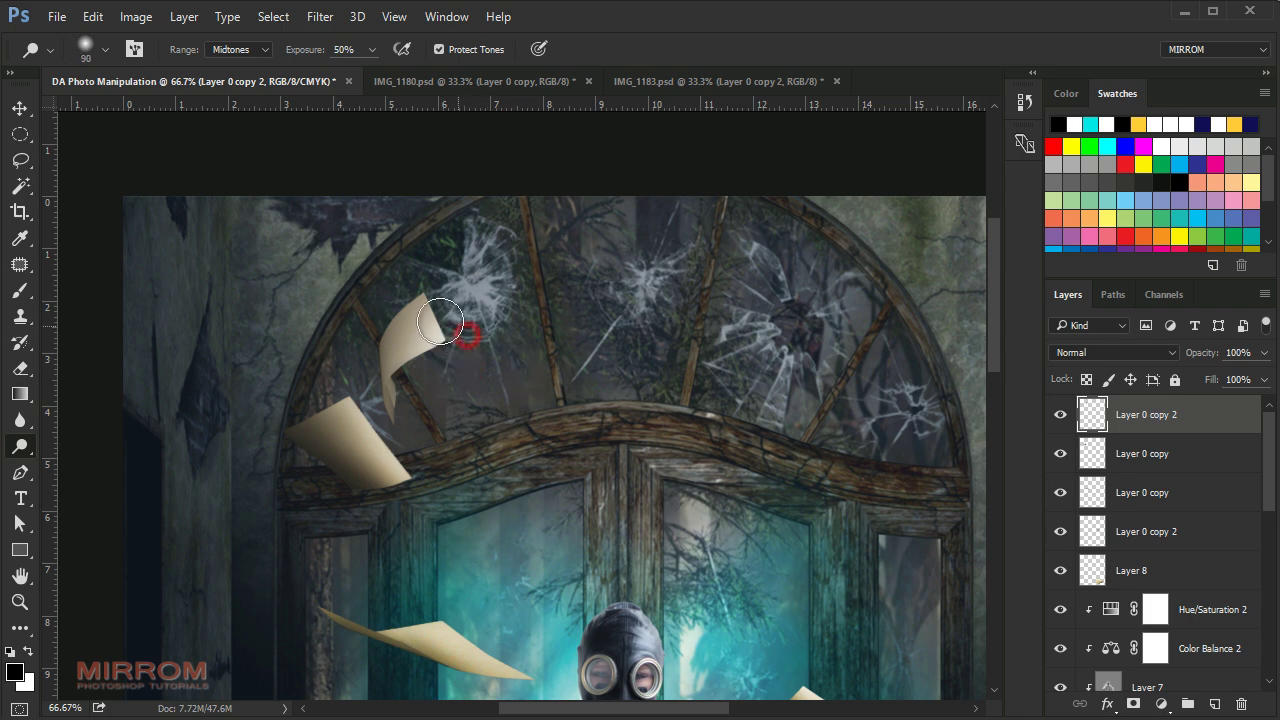
drag(404, 386, 448, 351)
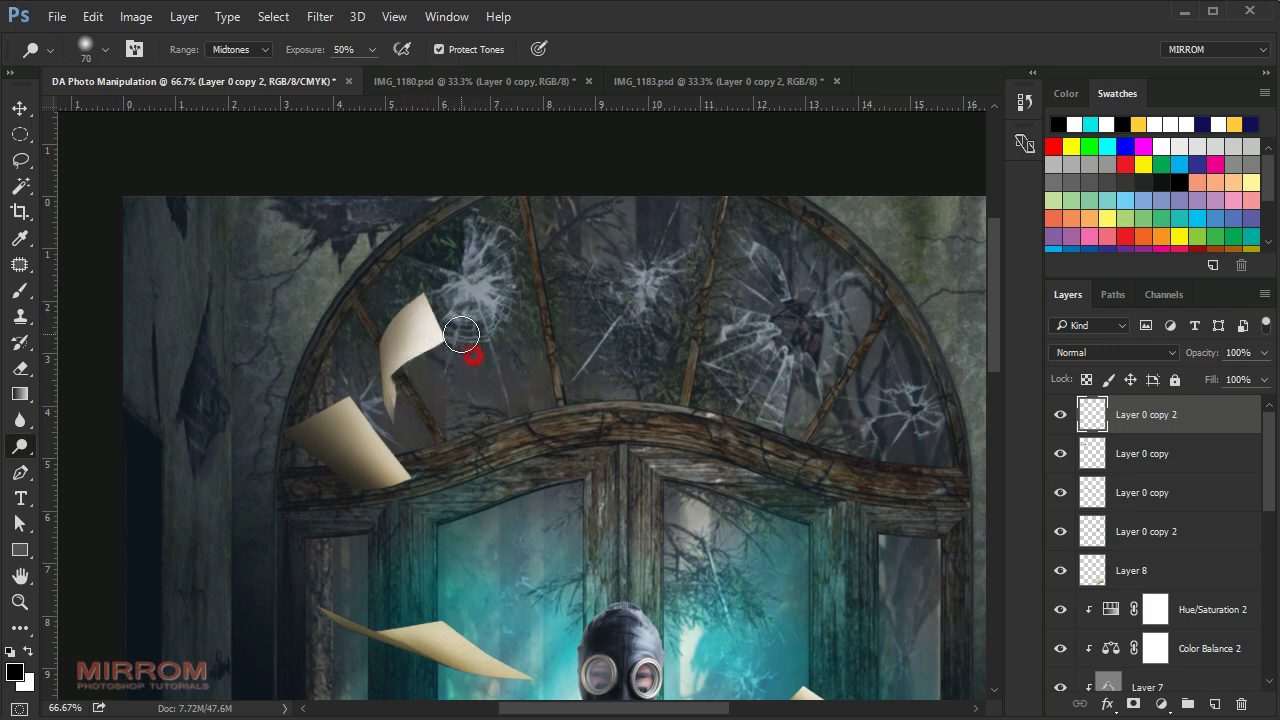
right_click(20, 446)
click(95, 465)
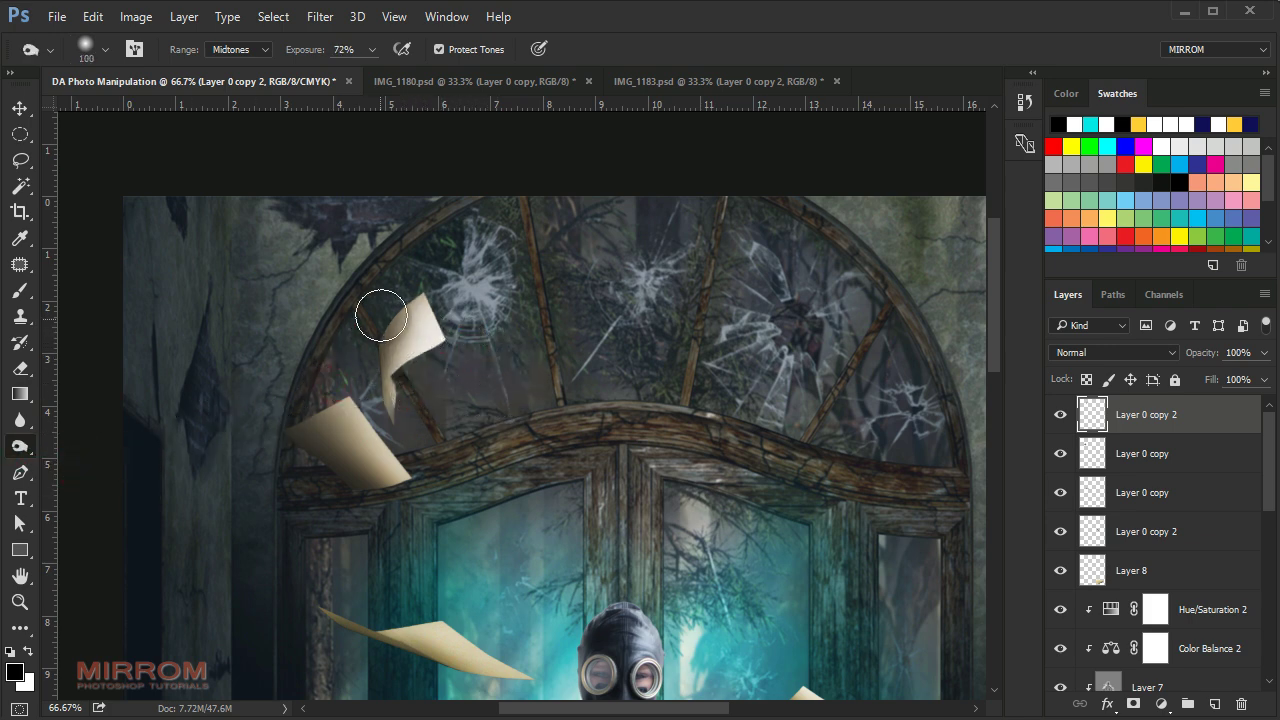
key(bracketright)
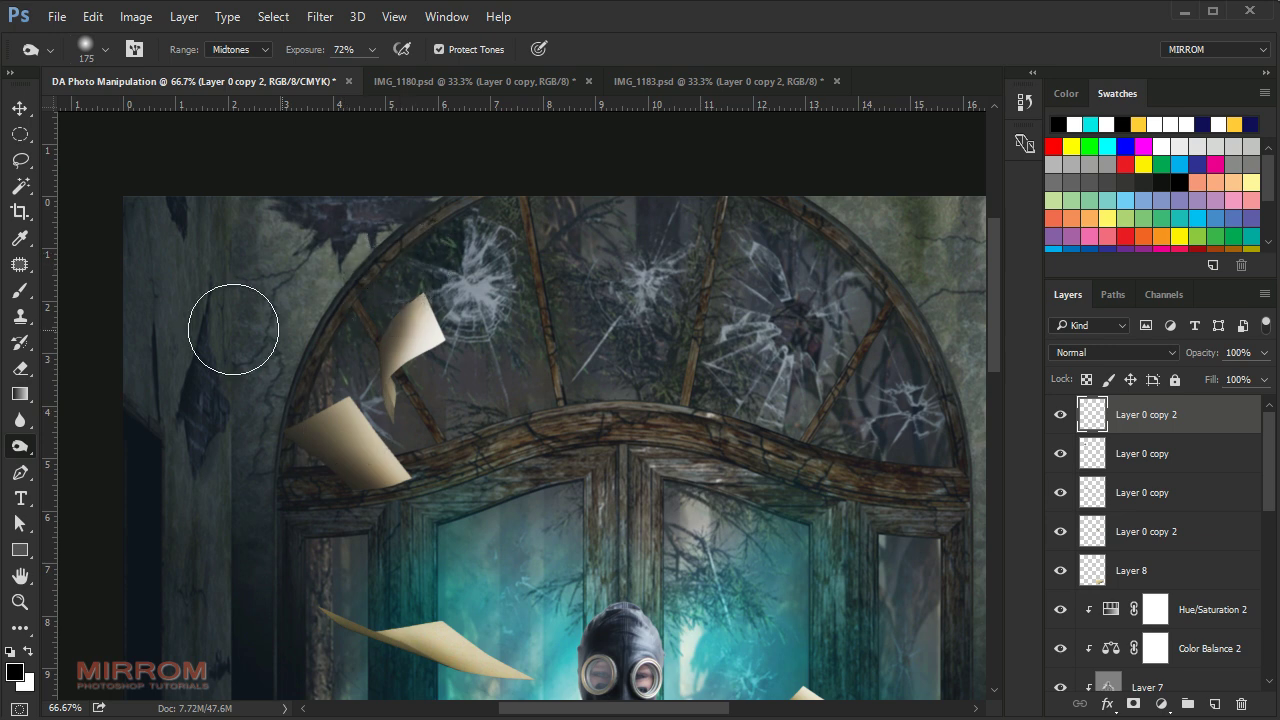
key(ctrl+0)
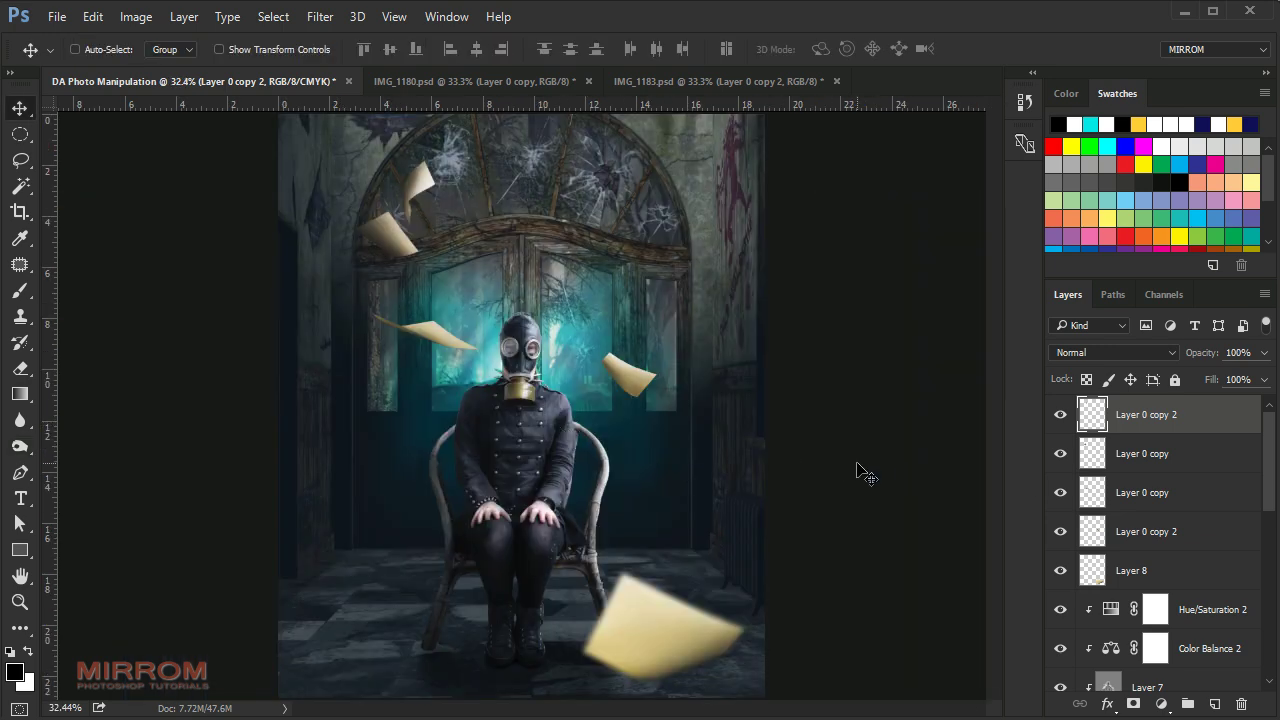
Group the five paper layers, Layer 8 through Layer 0 copy 2, into a group named Papers.
click(1154, 568)
shift+click(1189, 422)
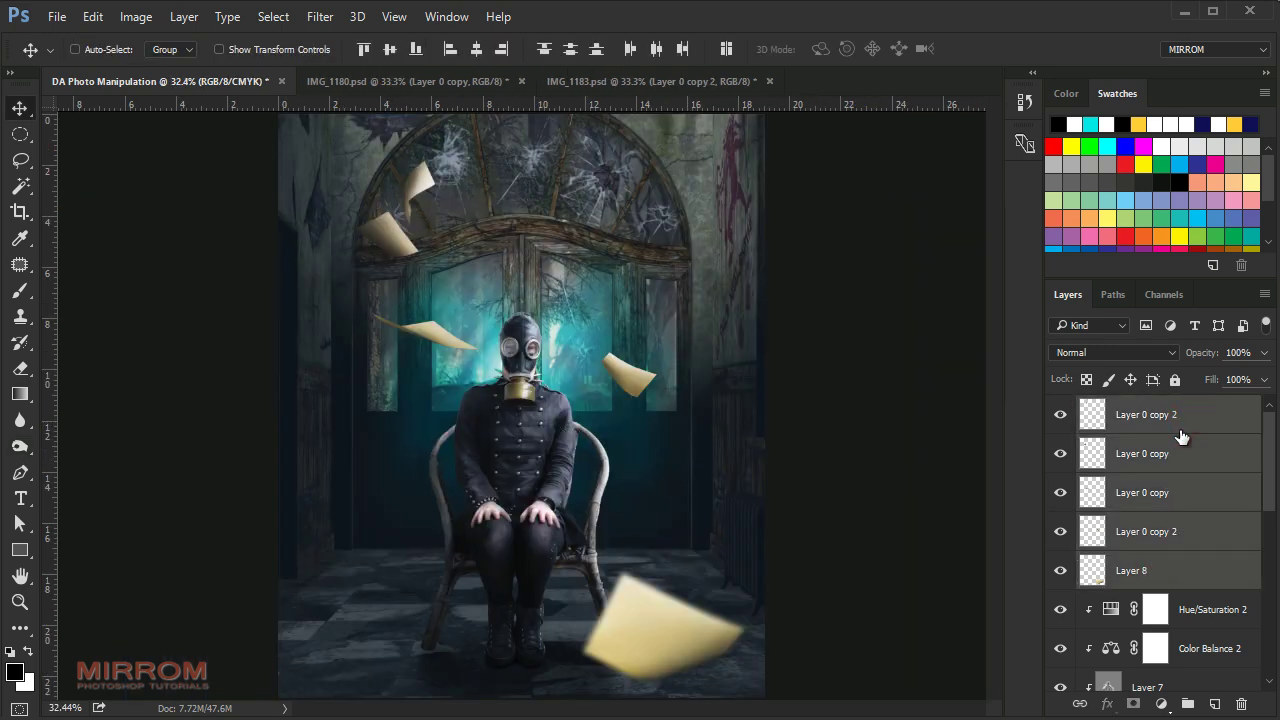
click(1187, 705)
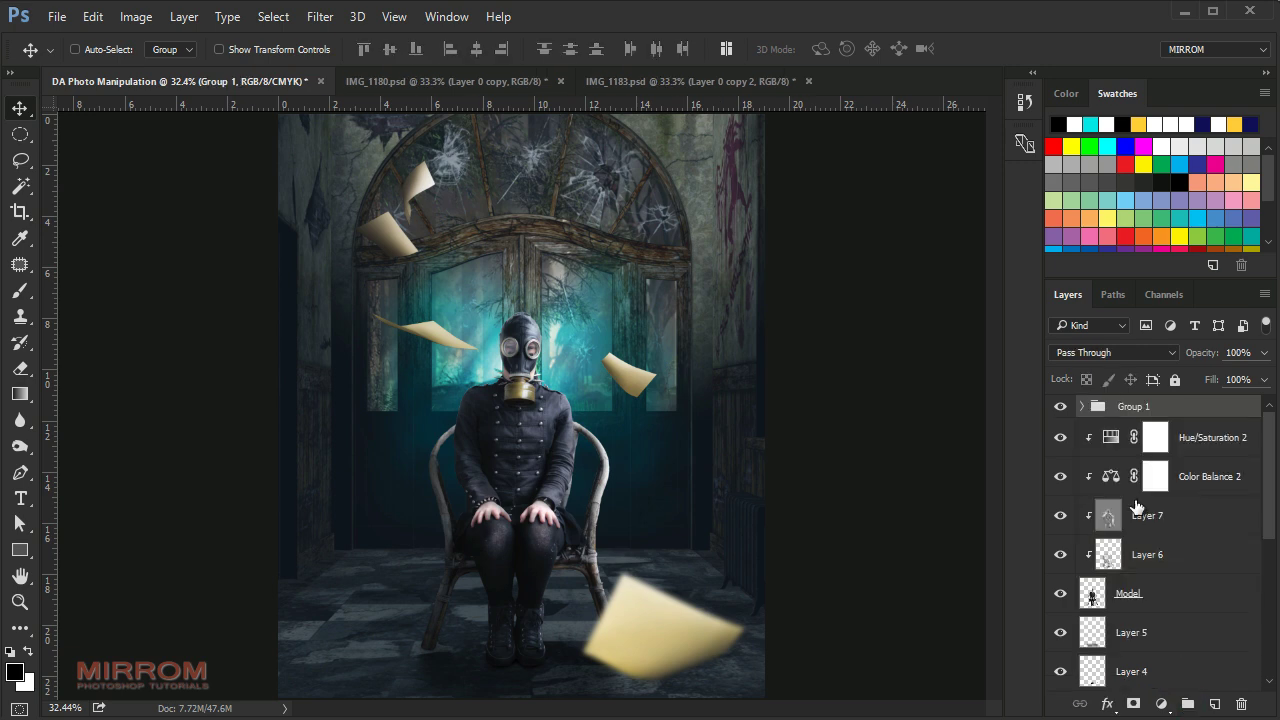
click(1060, 406)
double_click(1134, 406)
text(ers)
key(Return)
Add a Brightness/Contrast layer clipped to Papers with brightness -54 and contrast -10.
click(1161, 704)
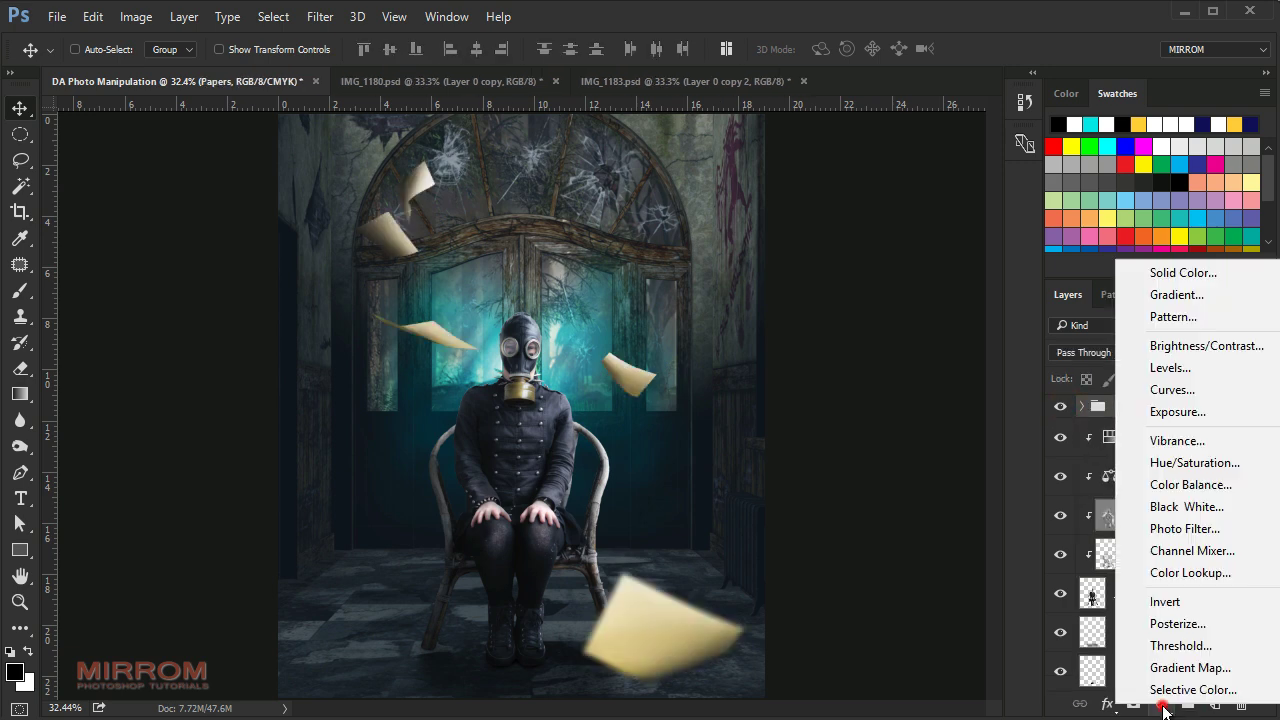
click(1181, 346)
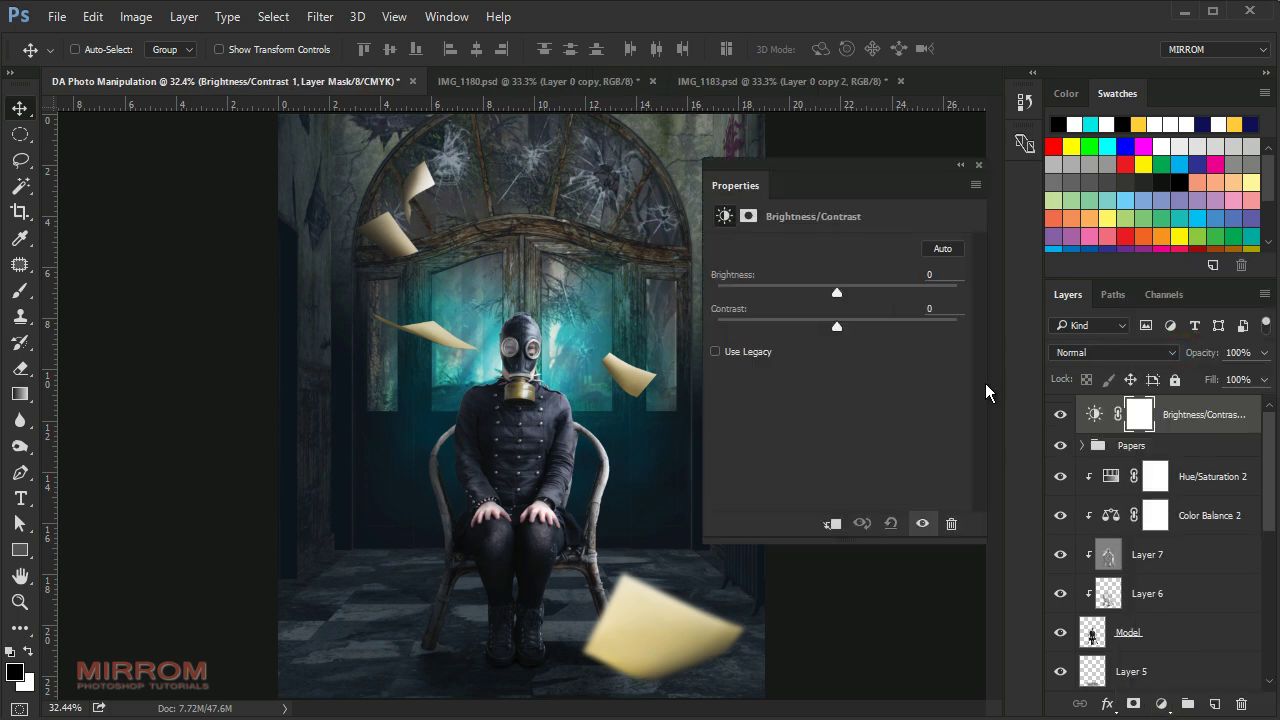
click(832, 524)
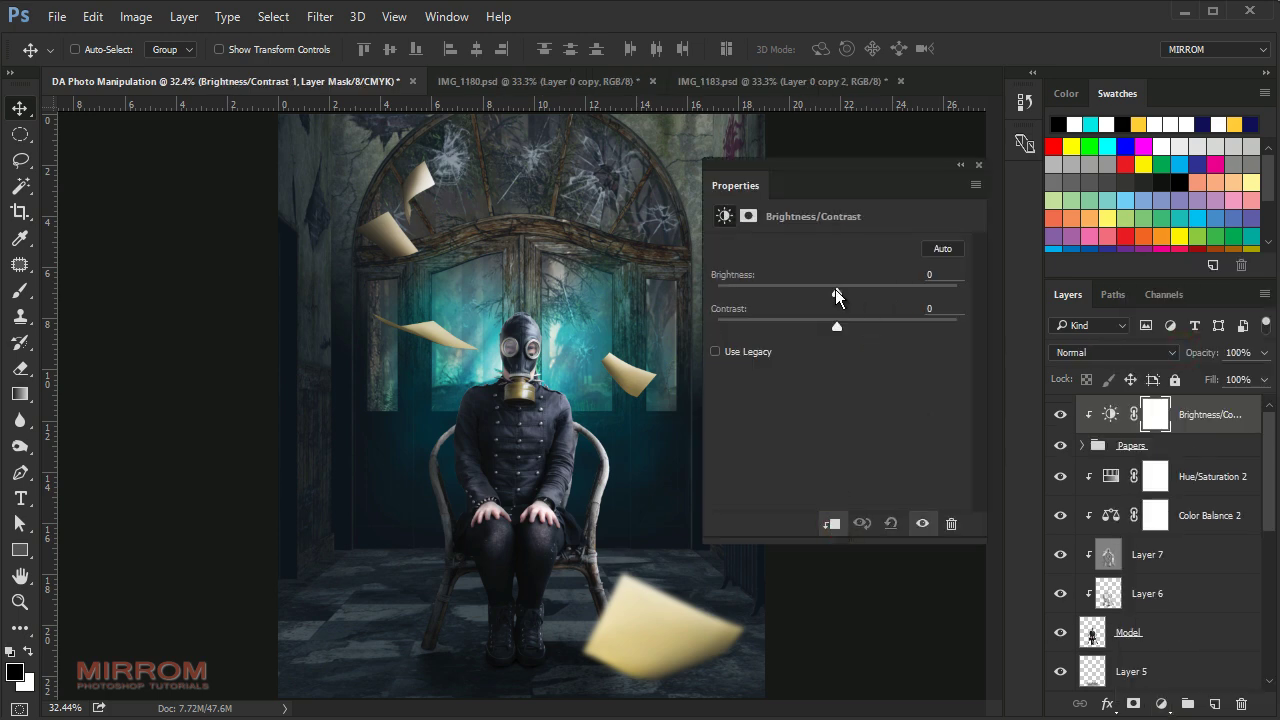
drag(837, 296, 774, 296)
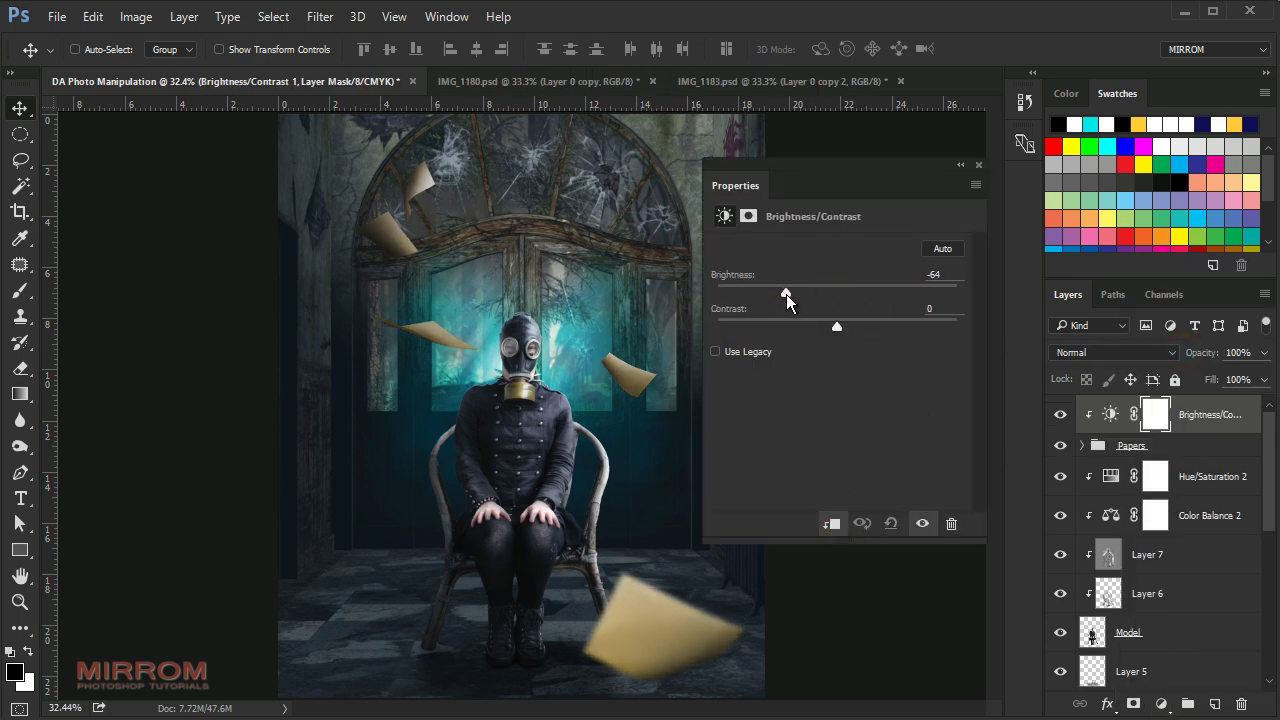
drag(794, 299, 795, 299)
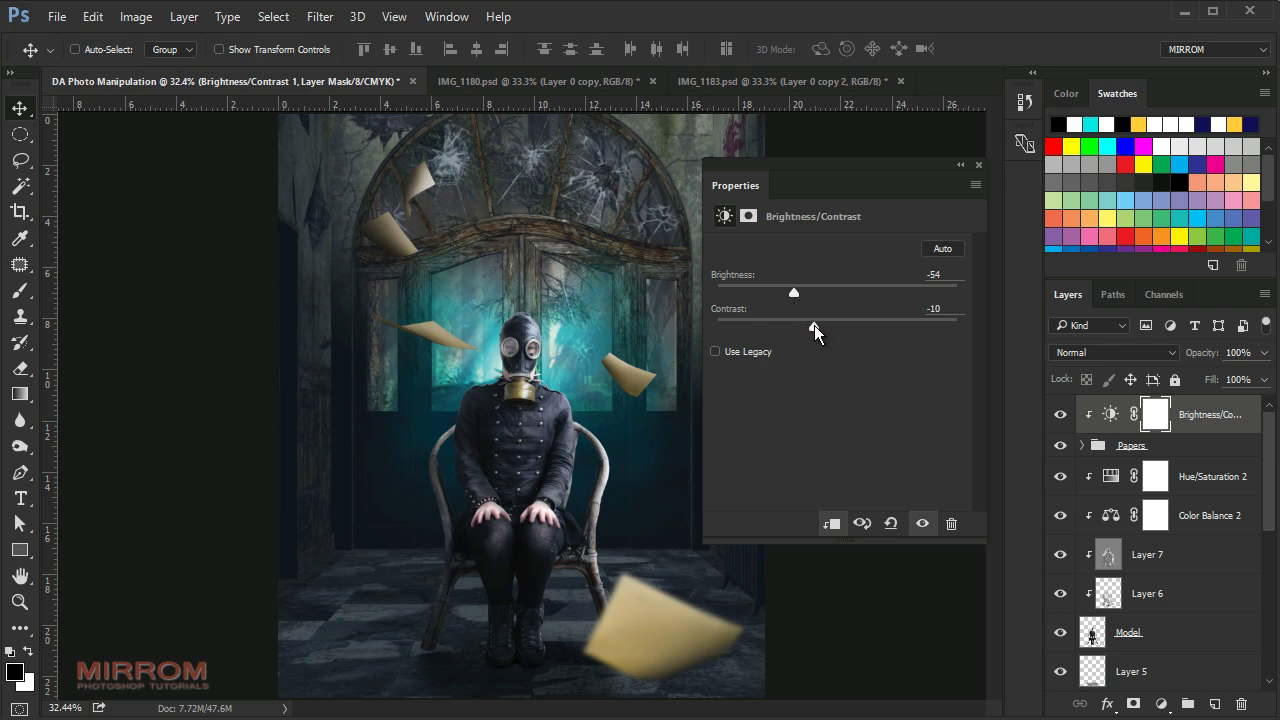
Add a Hue/Saturation adjustment clipped above the papers' Brightness/Contrast layer.
click(977, 167)
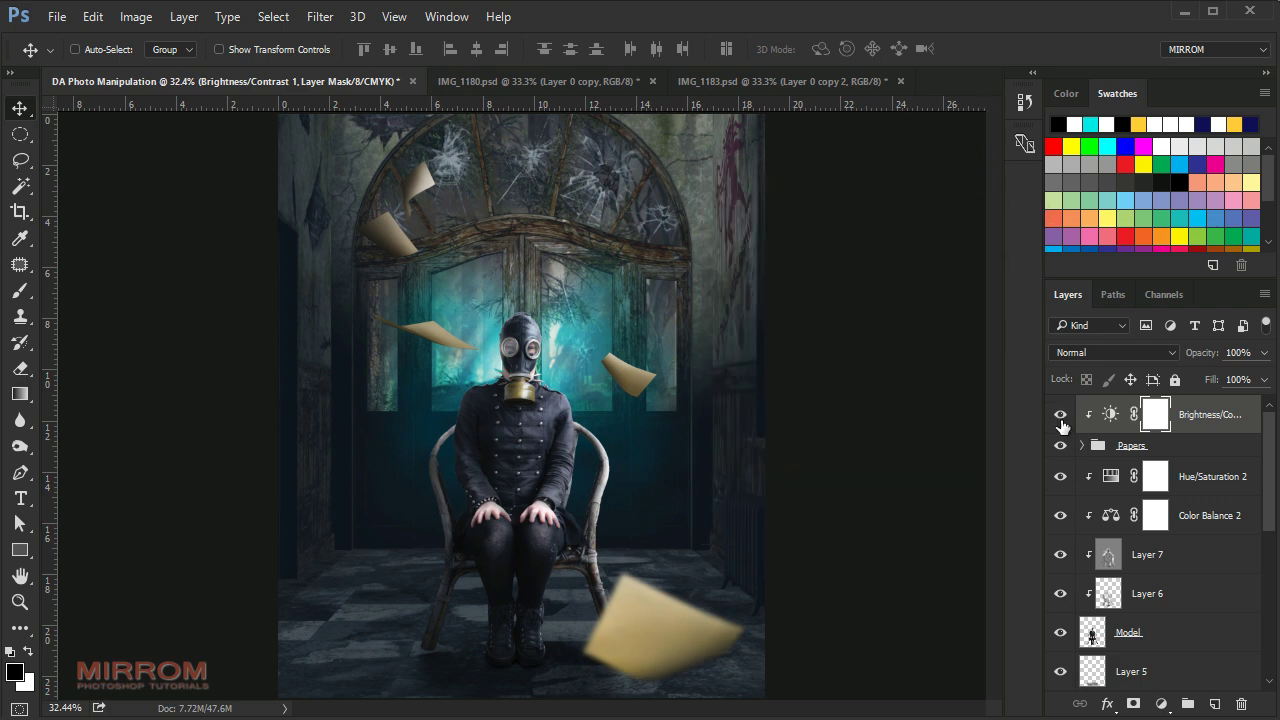
click(1061, 415)
click(1061, 415)
click(1161, 706)
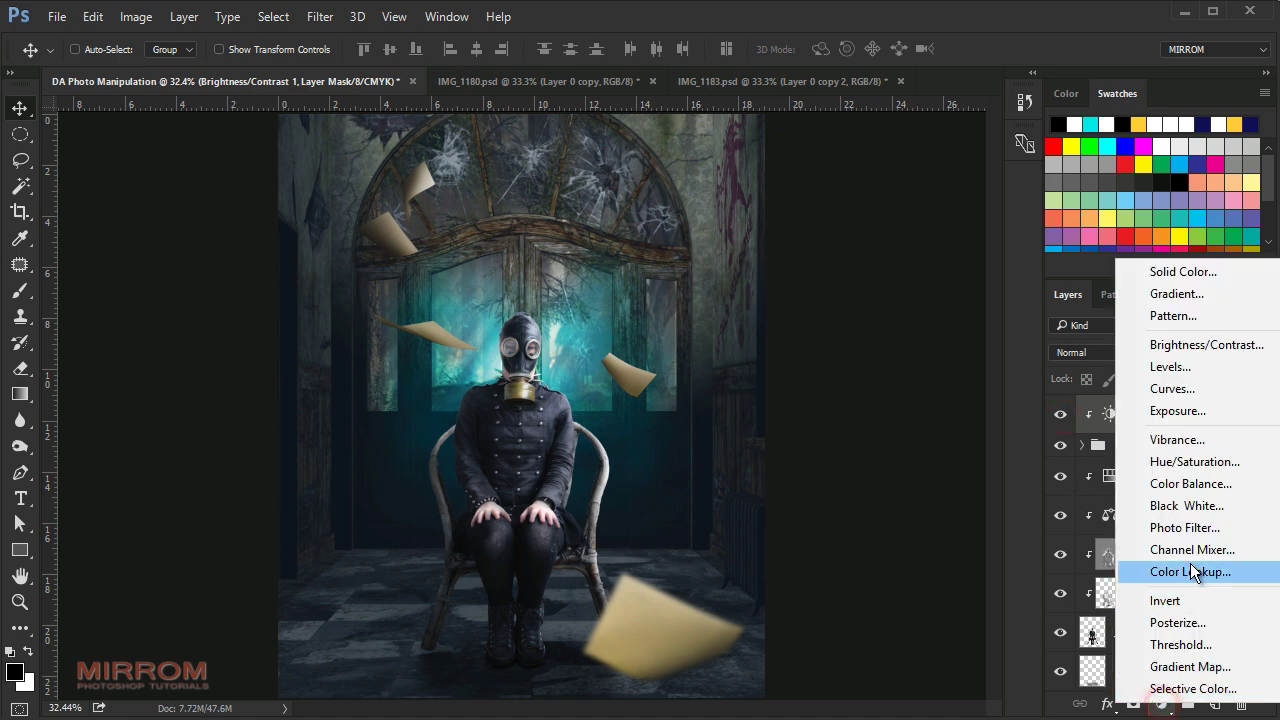
click(1195, 462)
click(832, 524)
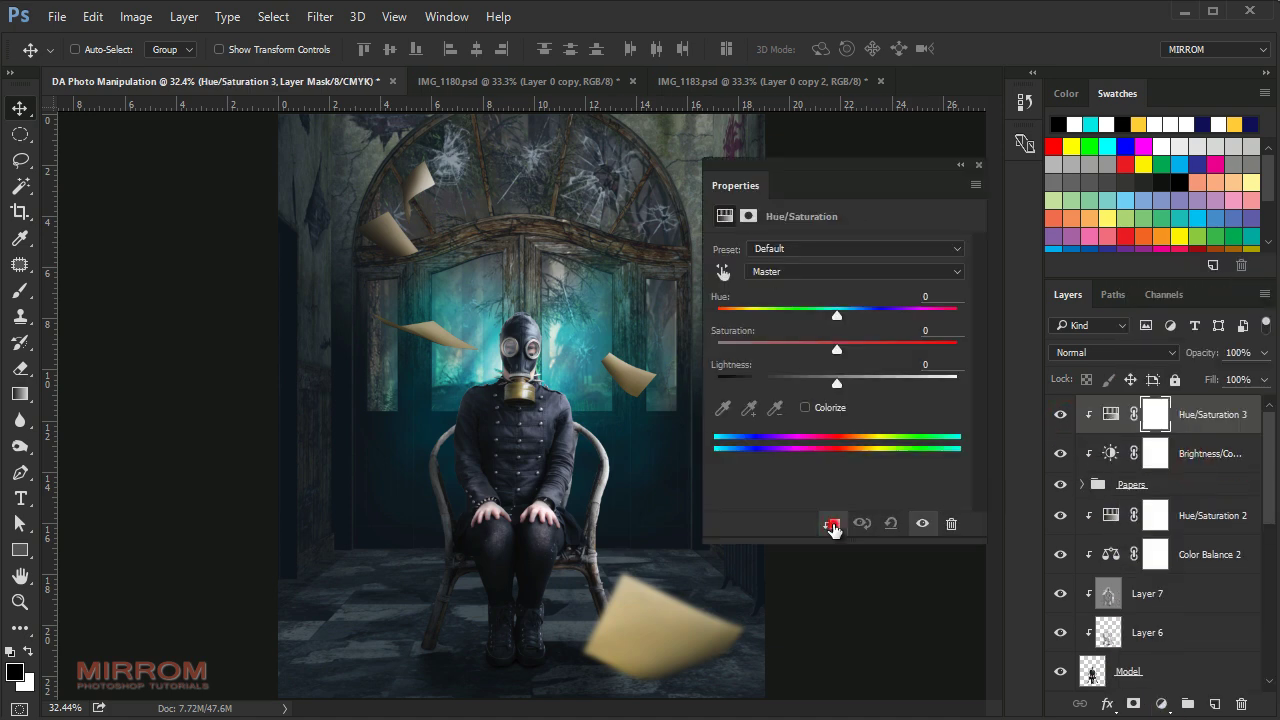
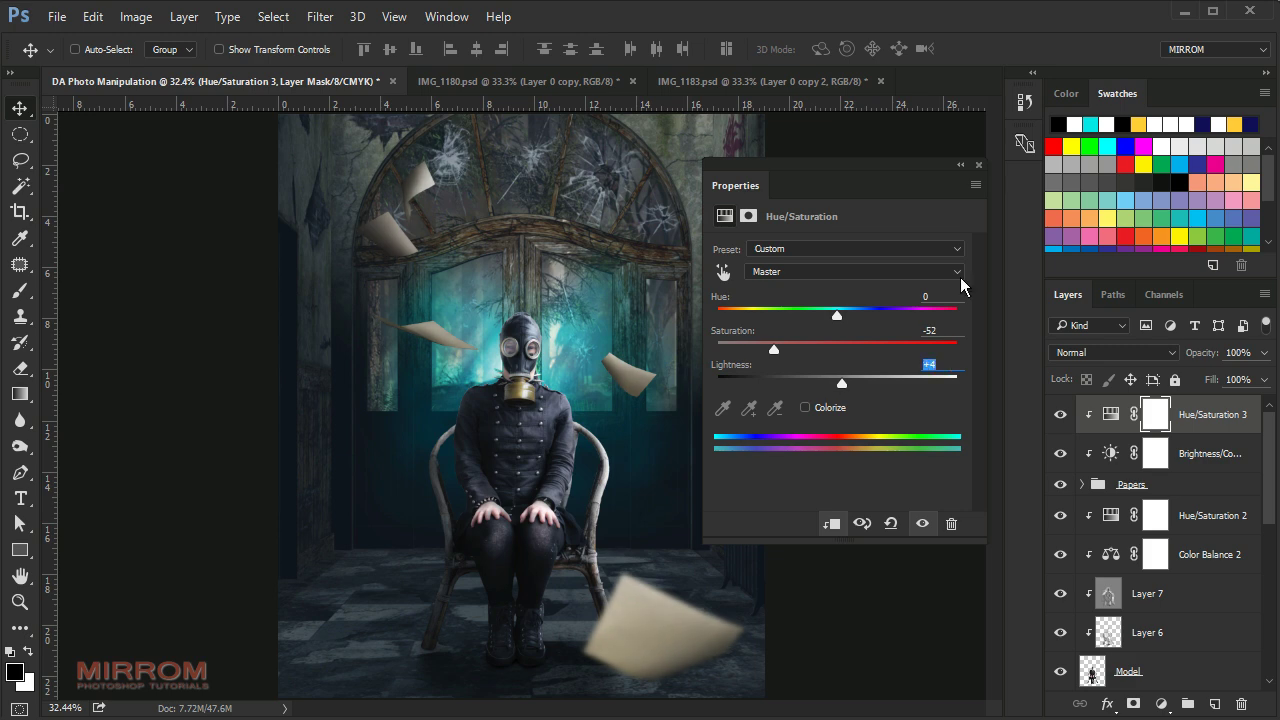
Close the Hue/Saturation 3 properties for the desaturated flying papers.
click(978, 165)
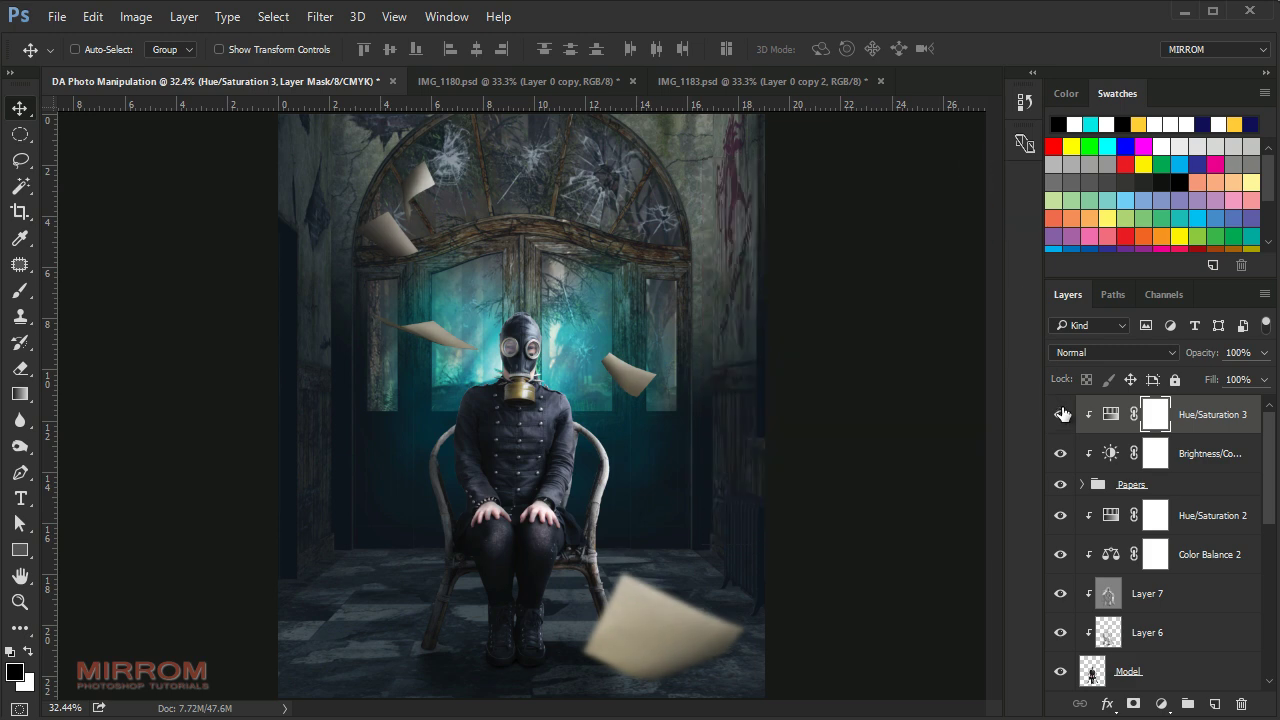
Add a clipped Color Balance 3 layer with midtones cyan-red -21 and yellow-blue -14.
click(1161, 704)
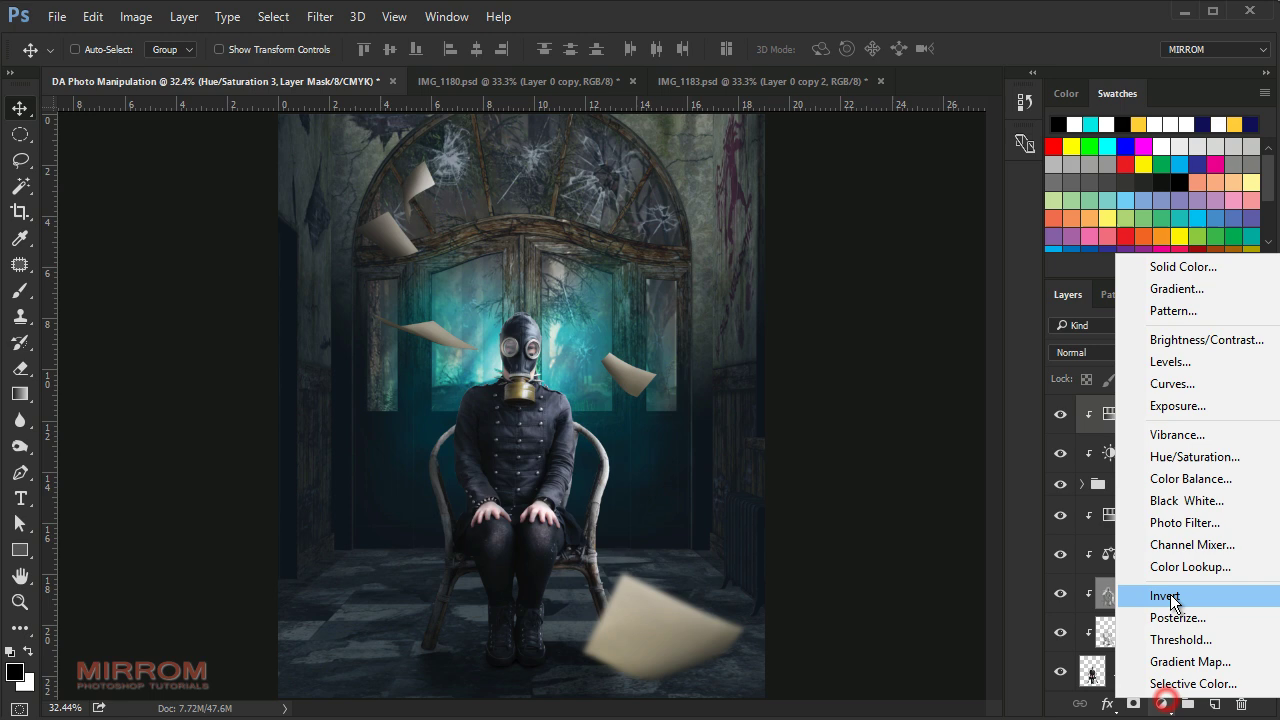
click(1197, 478)
click(832, 524)
text(-14)
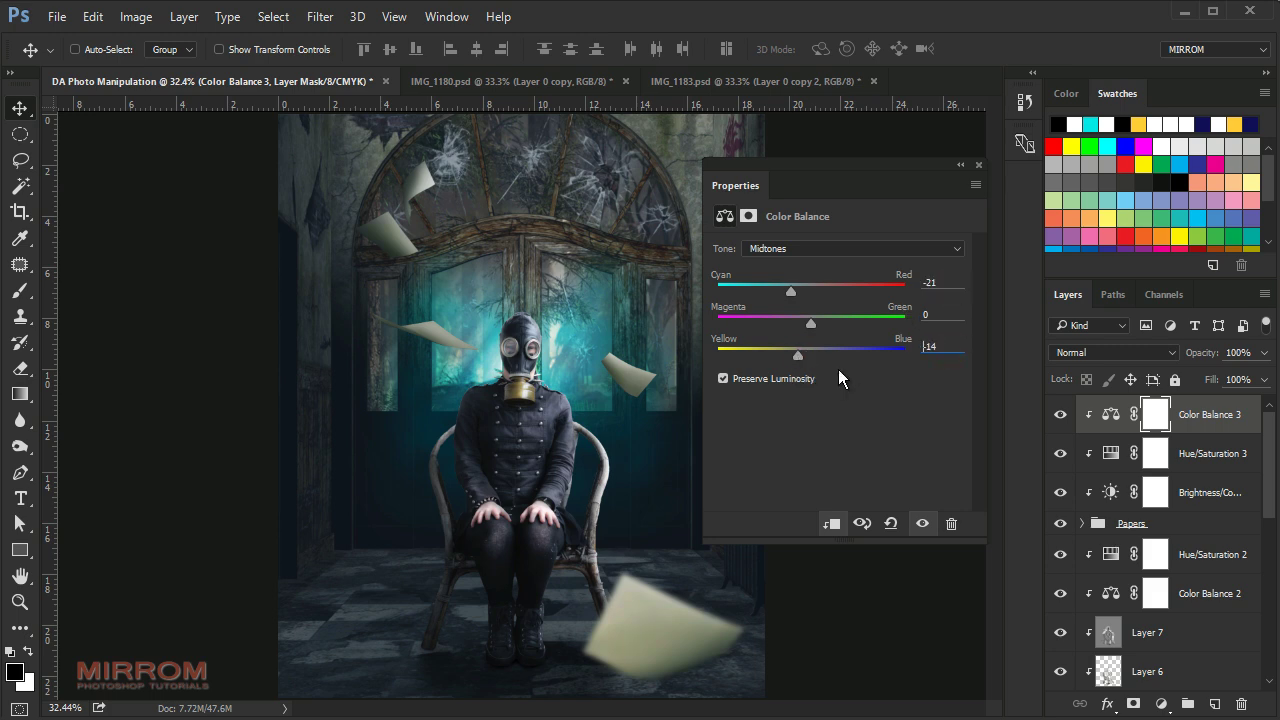
click(979, 165)
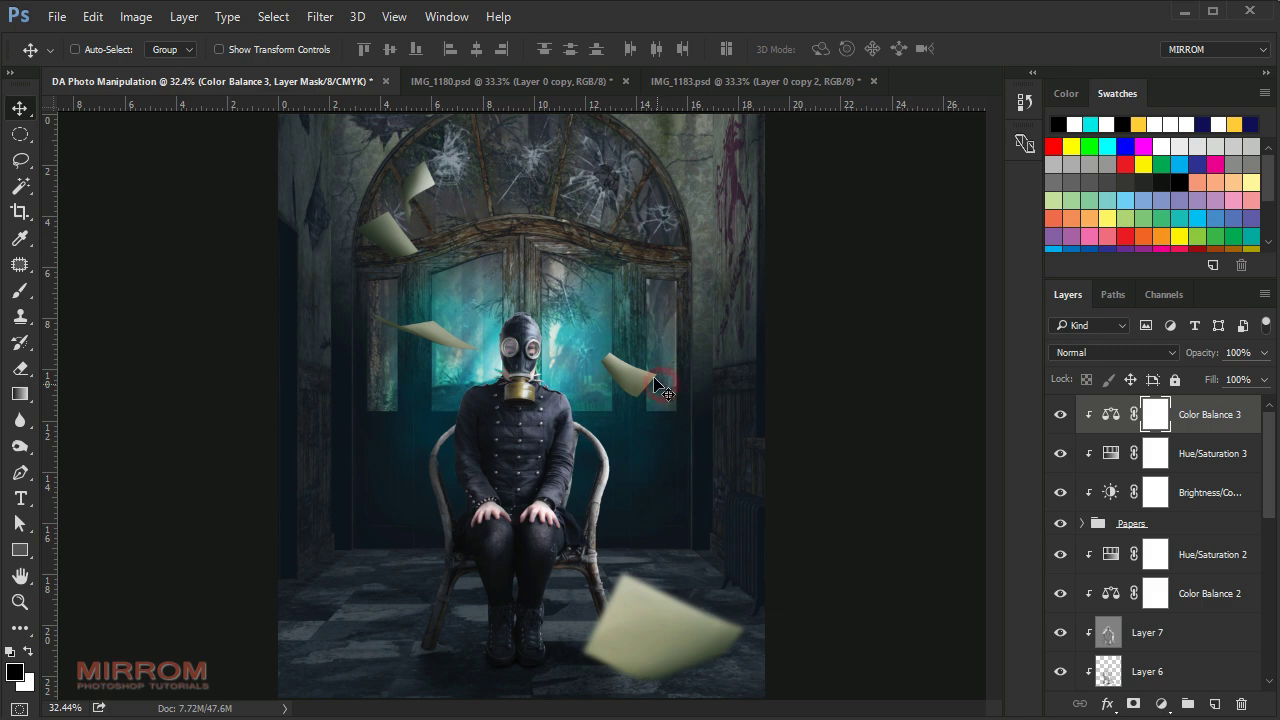
key(ctrl+plus)
scroll(490, 250, down, 2)
scroll(510, 310, down, 2)
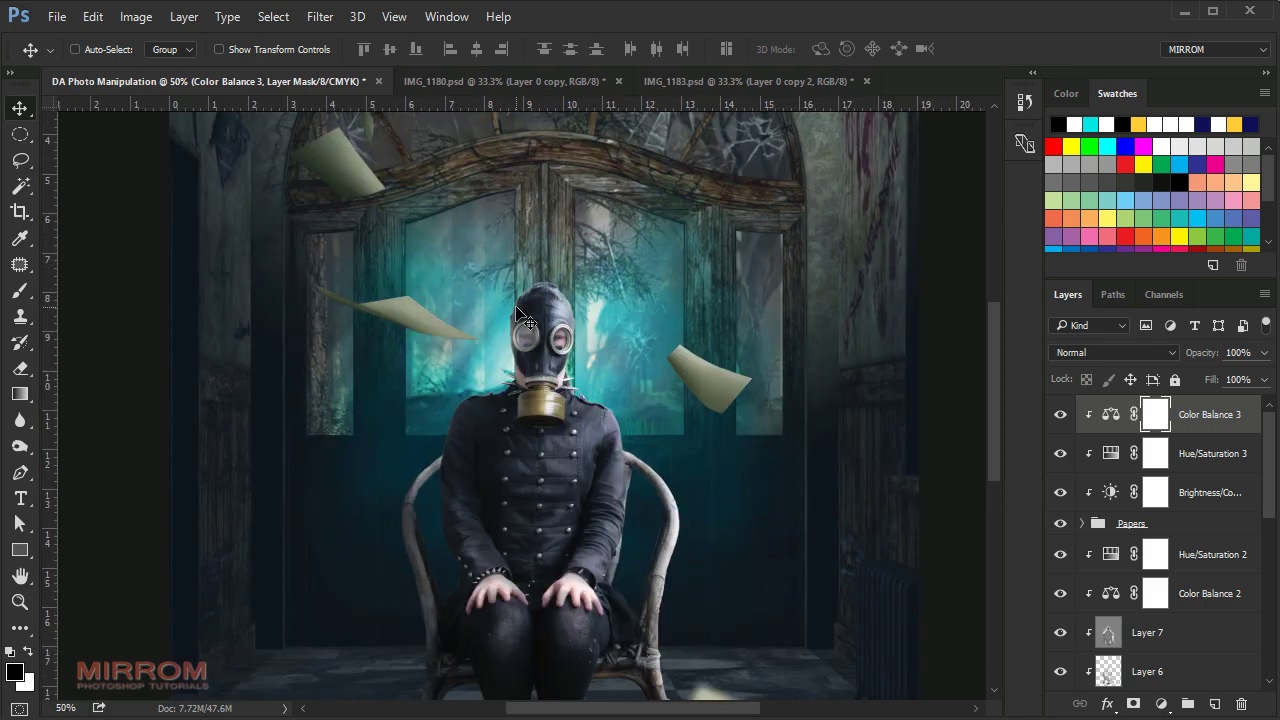
scroll(520, 315, down, 5)
scroll(663, 371, up, 2)
scroll(663, 371, up, 1)
key(ctrl+0)
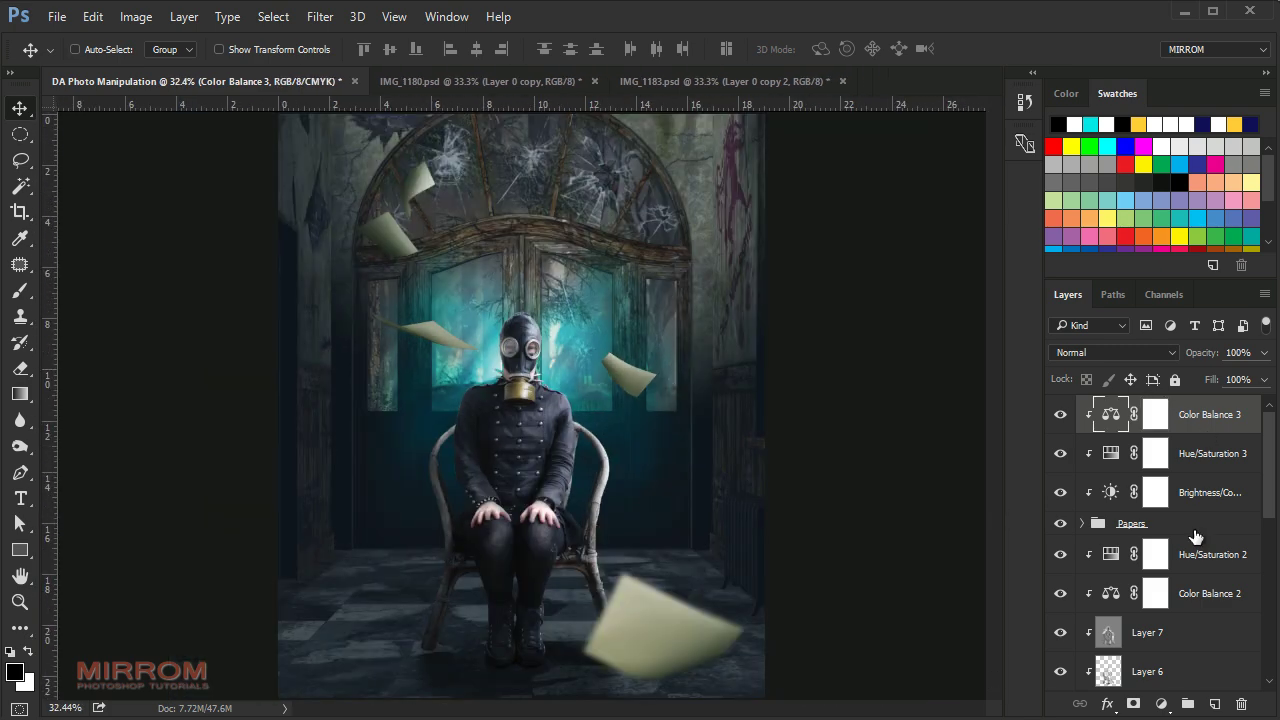
On new Layer 9, paint a large soft white dab at 100% opacity over the window.
click(1214, 705)
click(29, 651)
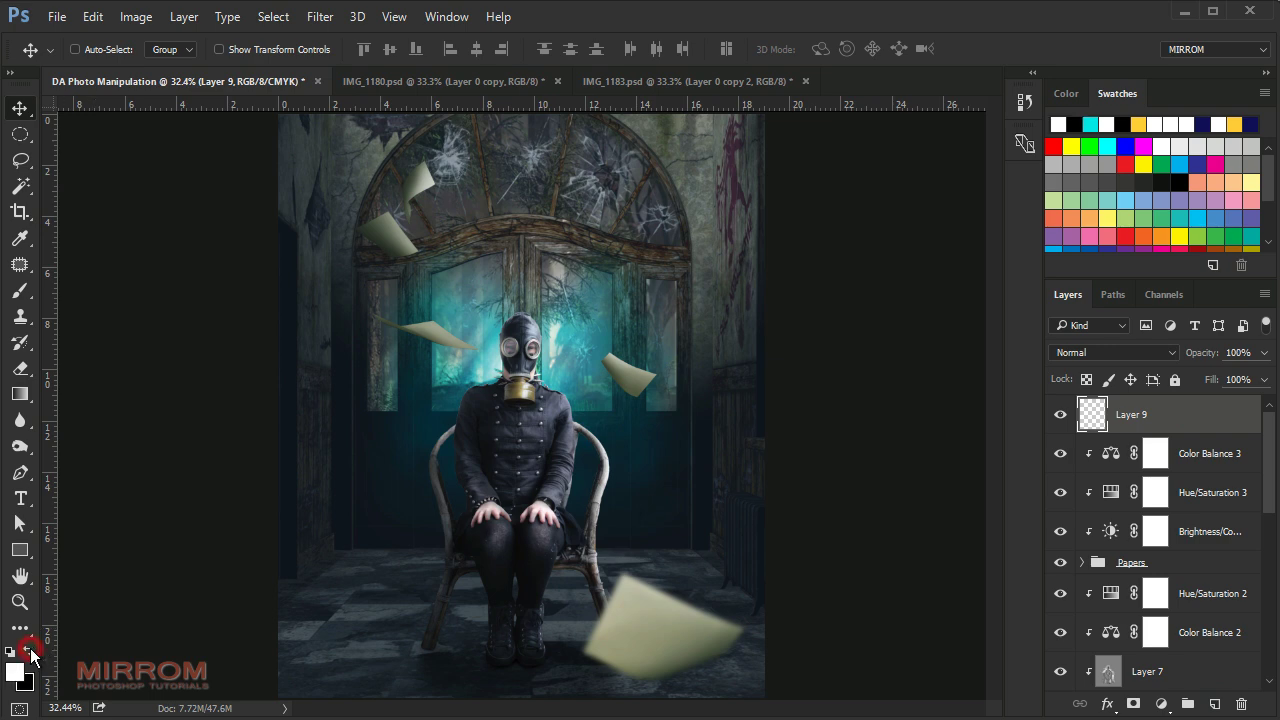
click(20, 290)
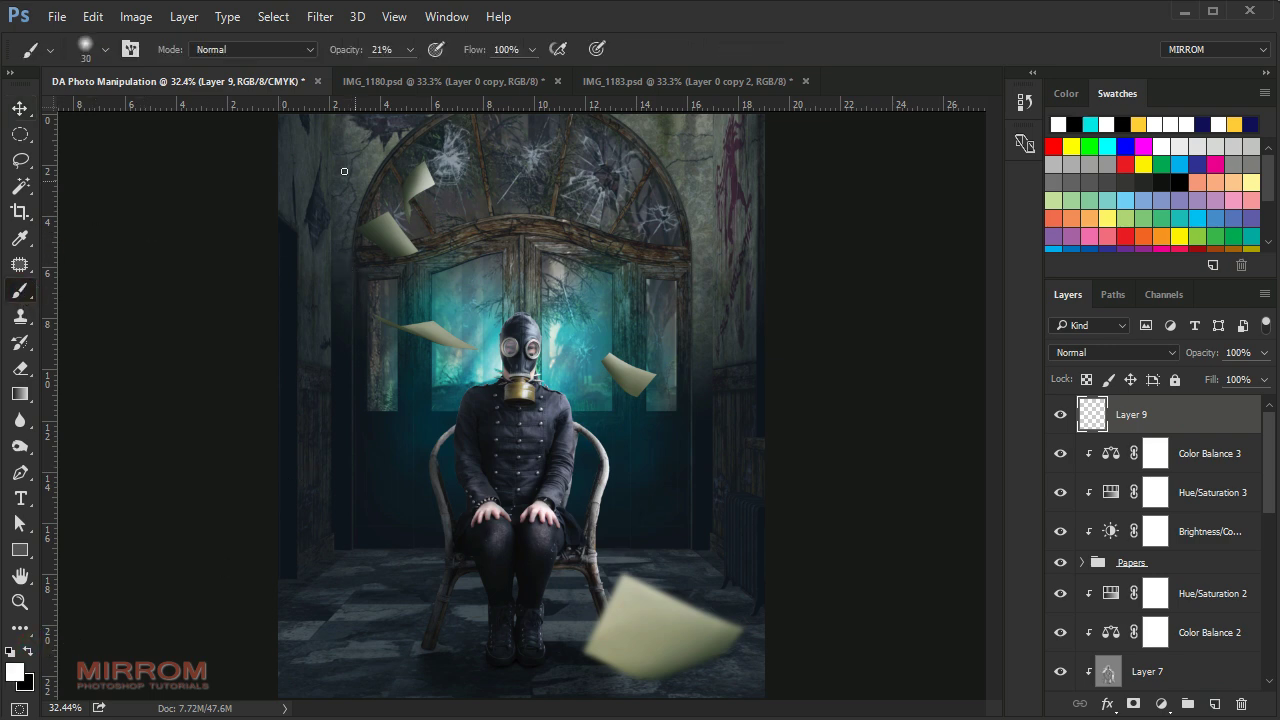
click(104, 50)
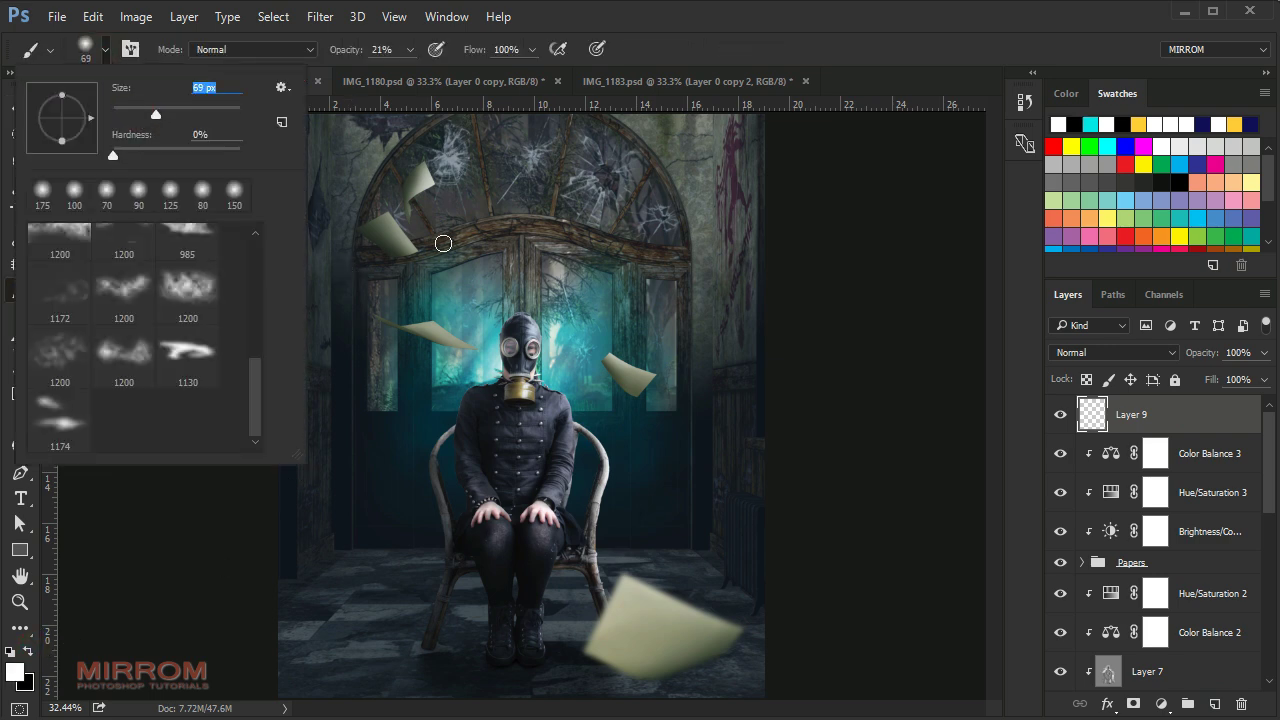
click(838, 239)
key(bracketright)
key(bracketright)
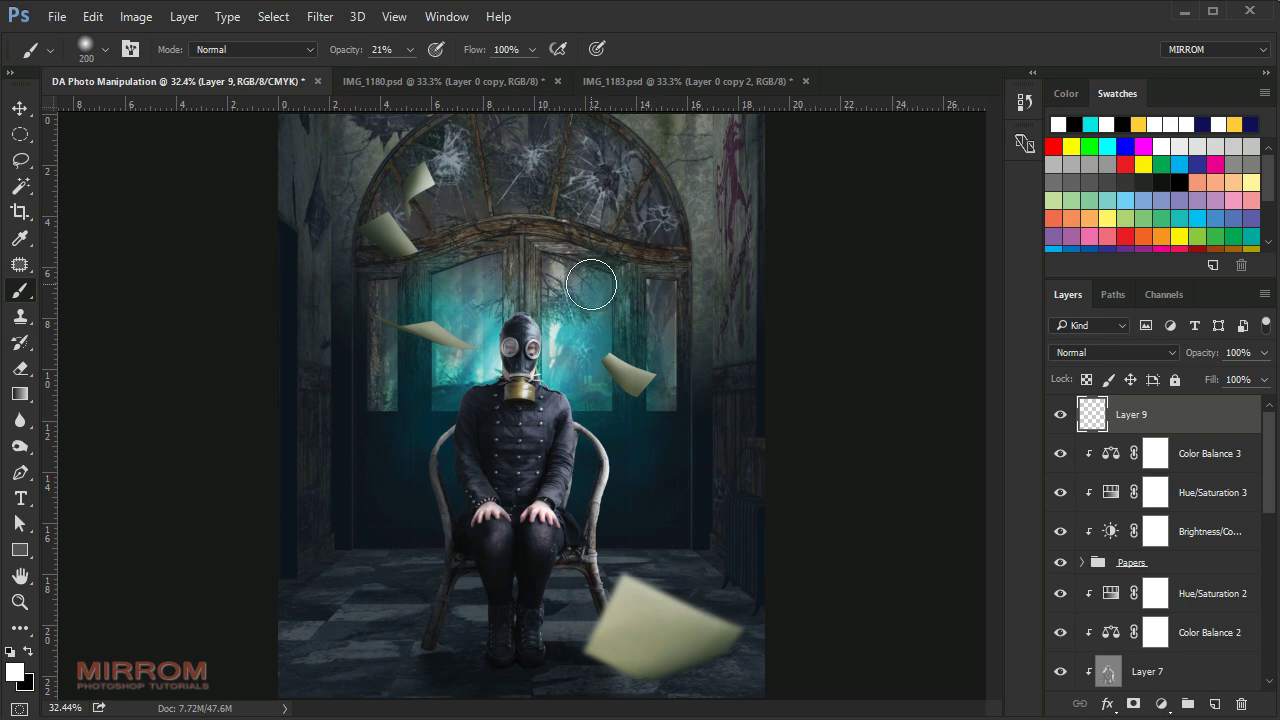
key(bracketright)
key(bracketright)
key(bracketright)
key(bracketright)
key(bracketright)
click(409, 49)
drag(400, 77, 495, 78)
click(578, 289)
Blend Layer 9 in Soft Light and shift the glow over the window.
key(v)
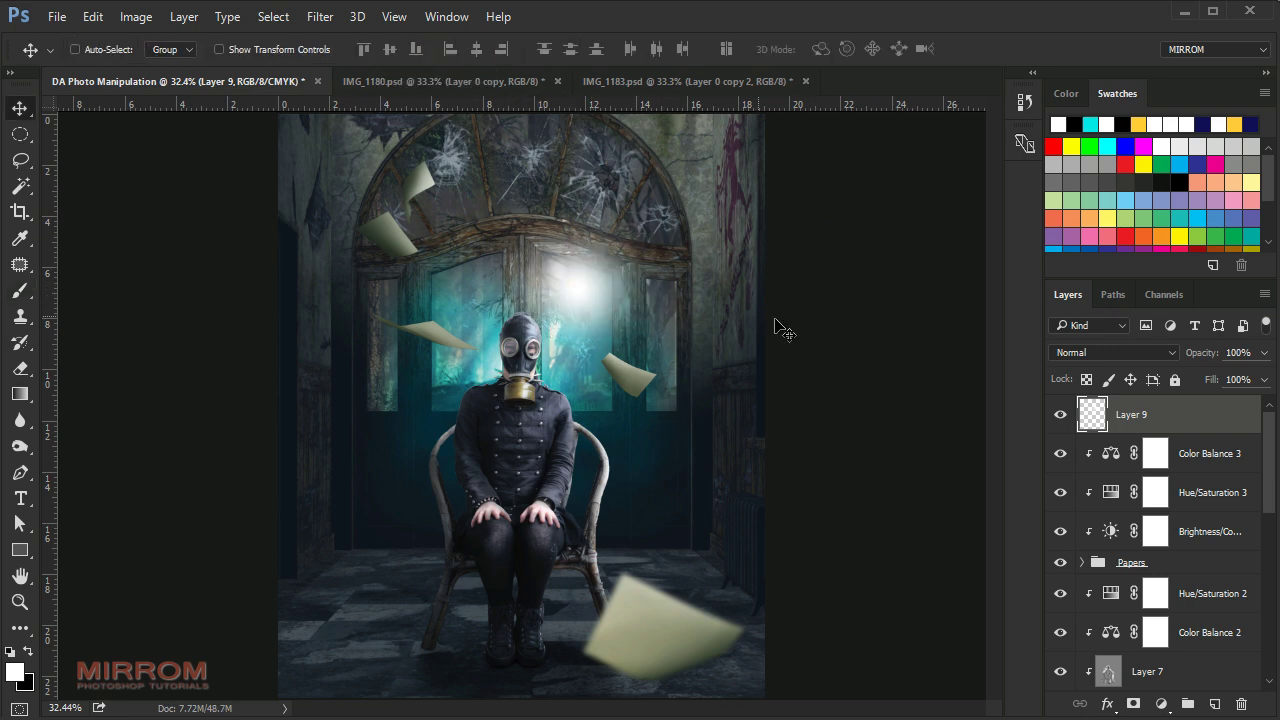
click(1060, 352)
click(1080, 243)
drag(587, 287, 608, 298)
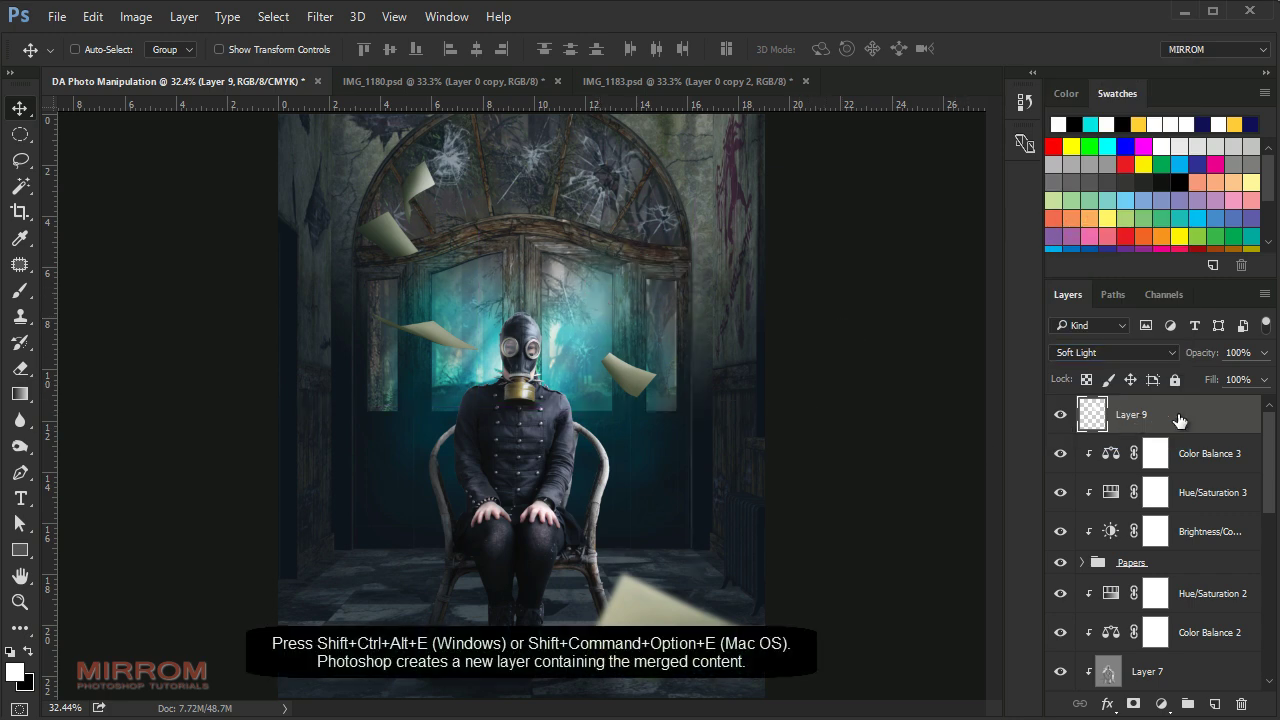
Stamp all visible layers into Layer 10, duplicate it, hide the copy, and select Layer 10.
key(shift+ctrl+alt+e)
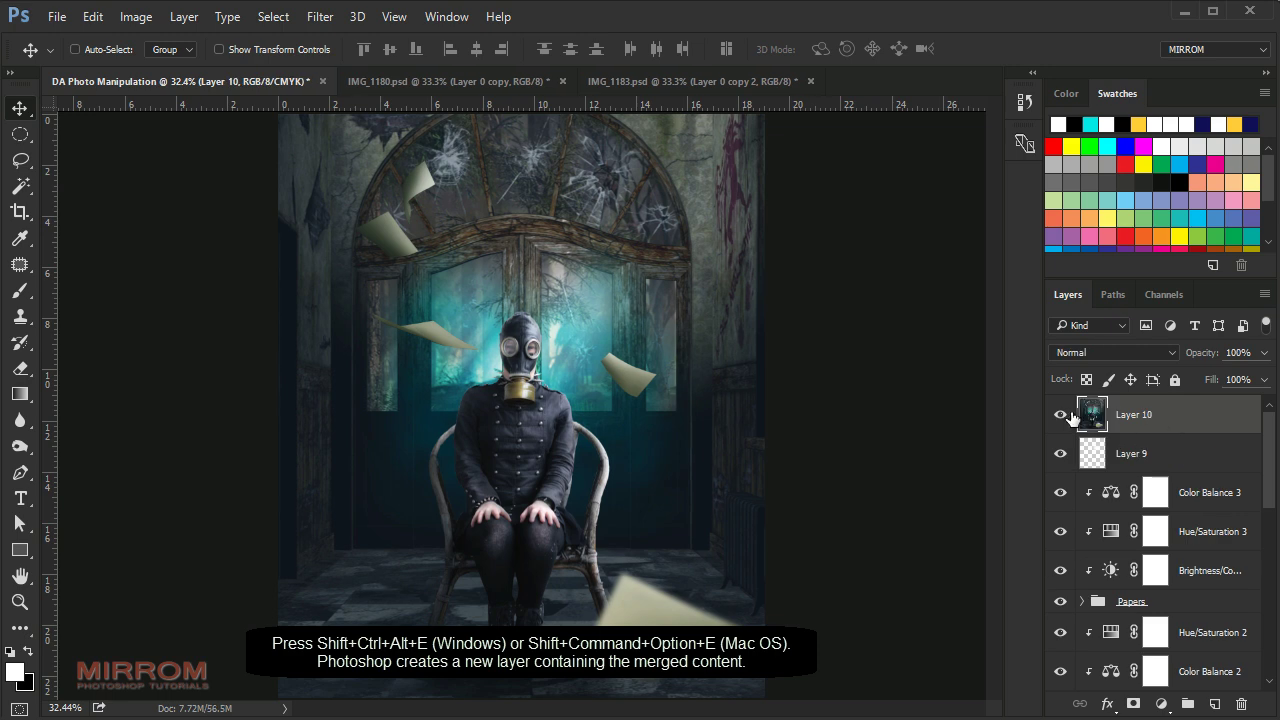
key(ctrl+j)
click(1060, 414)
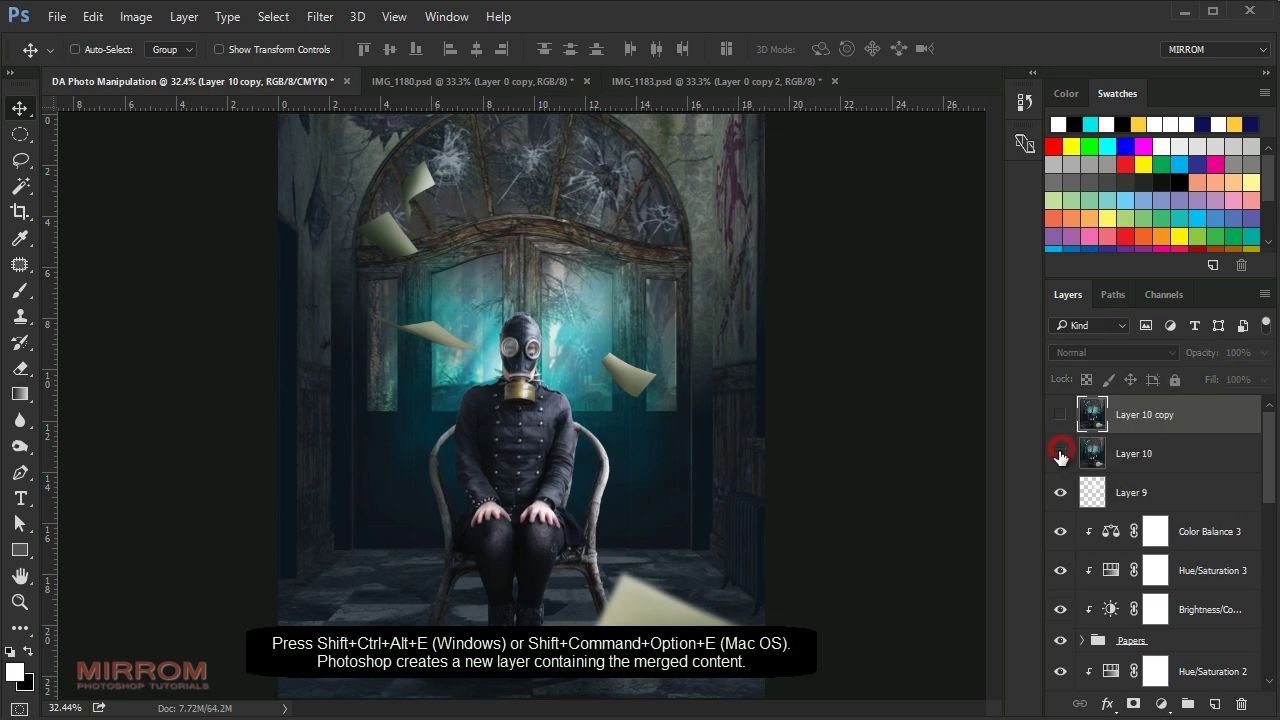
click(1125, 456)
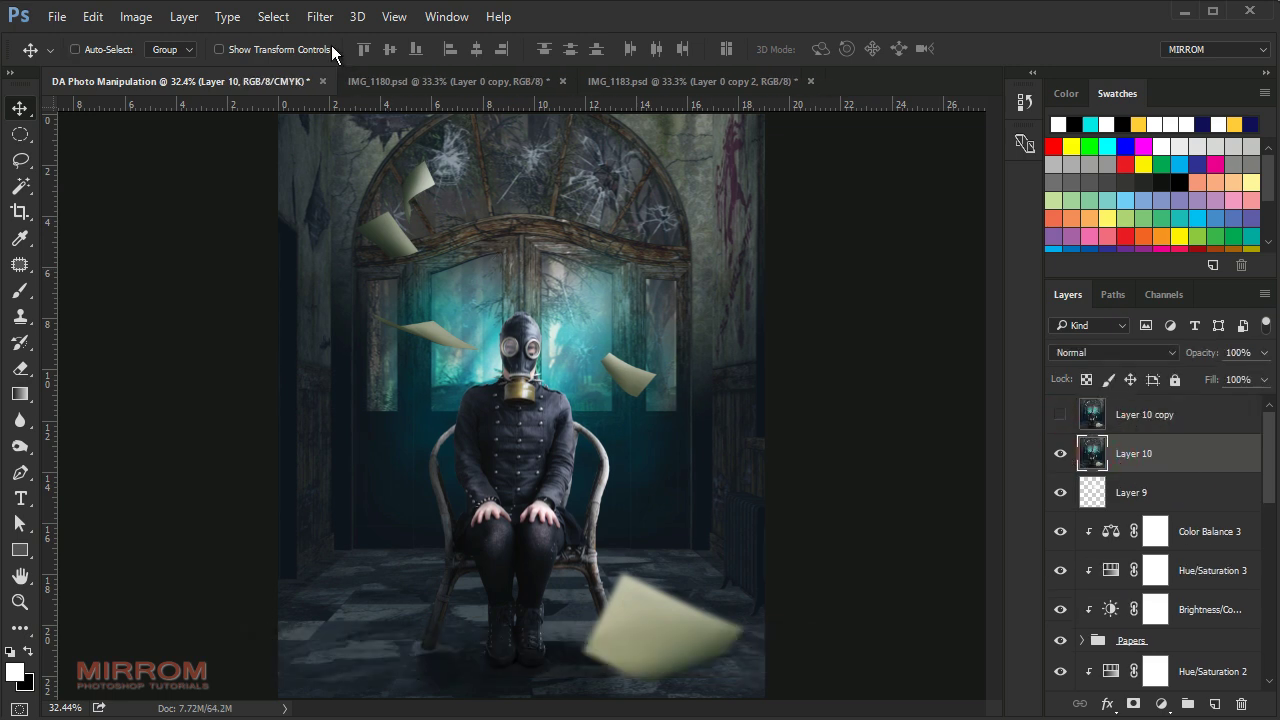
Open the Camera Raw Filter on Layer 10 with the preview at 50%.
click(320, 16)
click(470, 140)
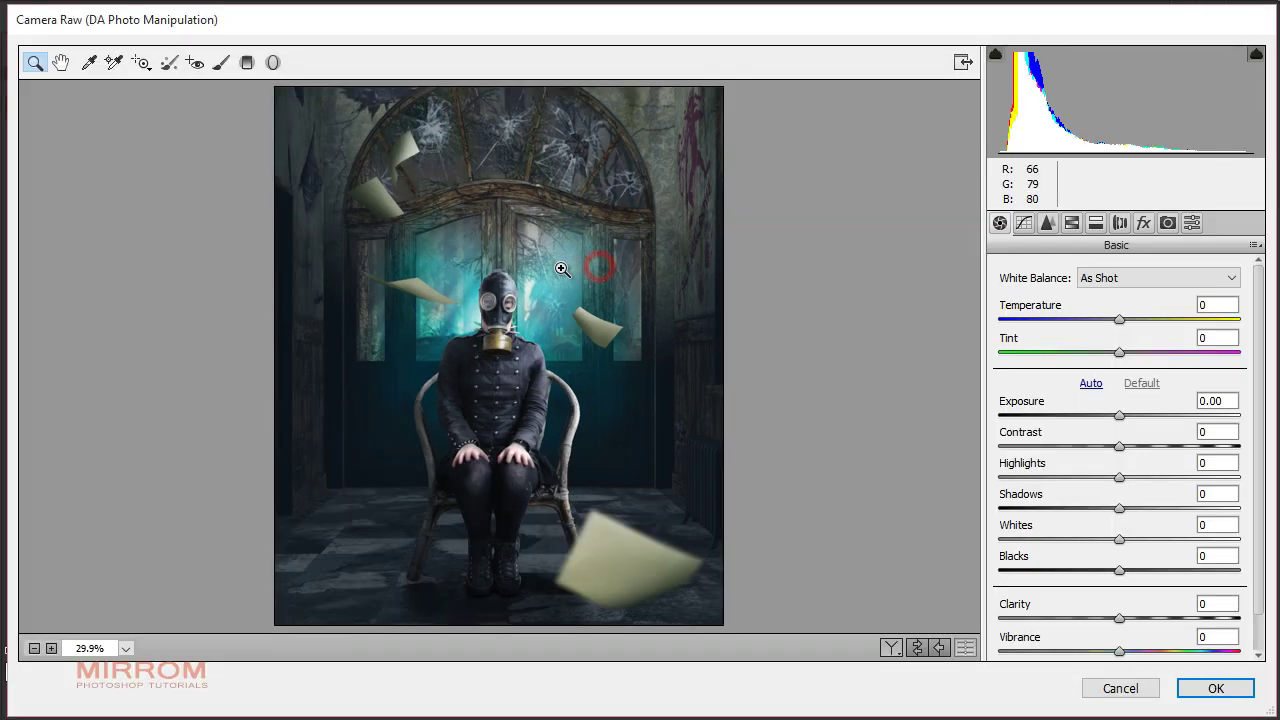
click(563, 269)
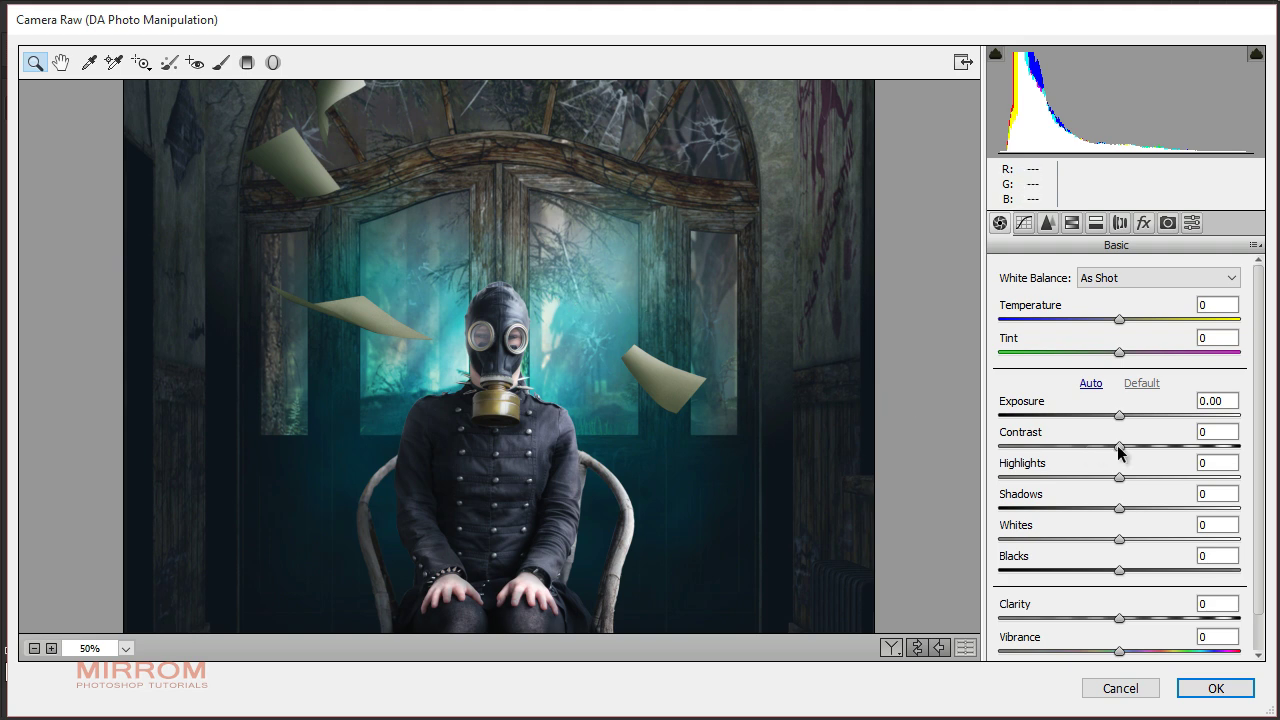
Set Contrast +15, Highlights -100, Shadows -23, Whites -16 and Blacks 0.
drag(1119, 447, 1143, 452)
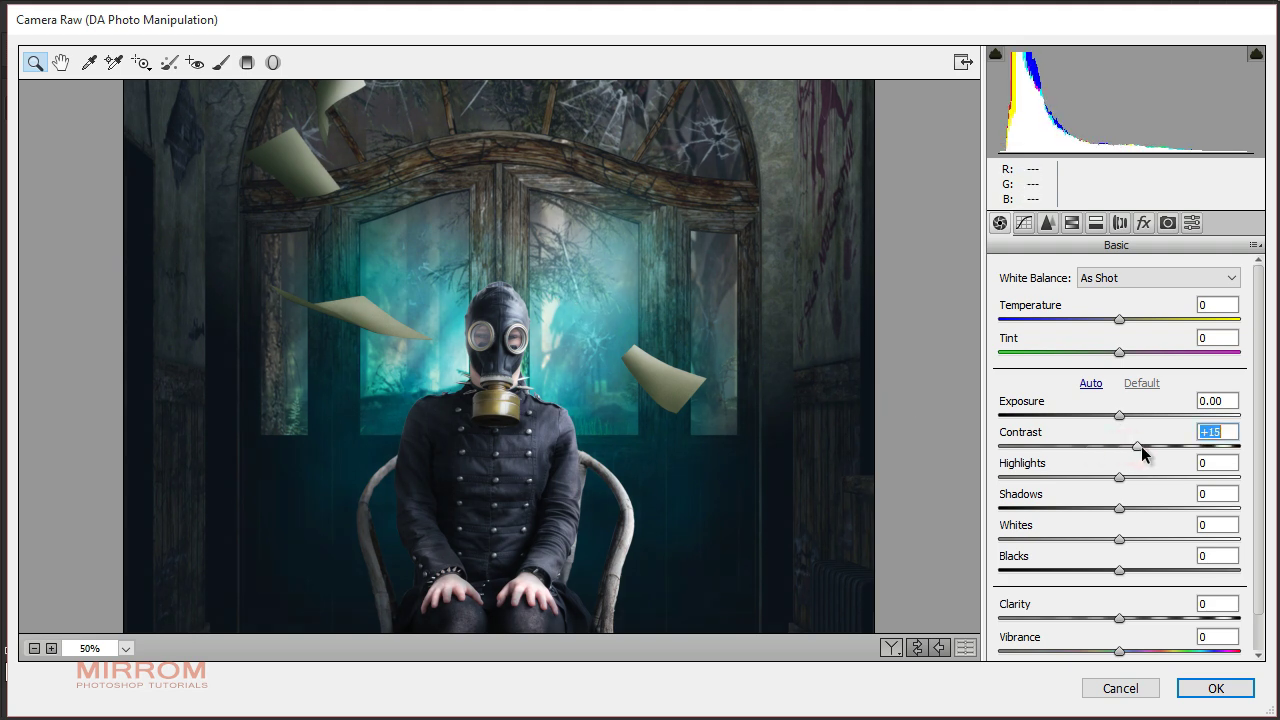
scroll(711, 394, down, 3)
scroll(711, 394, down, 1)
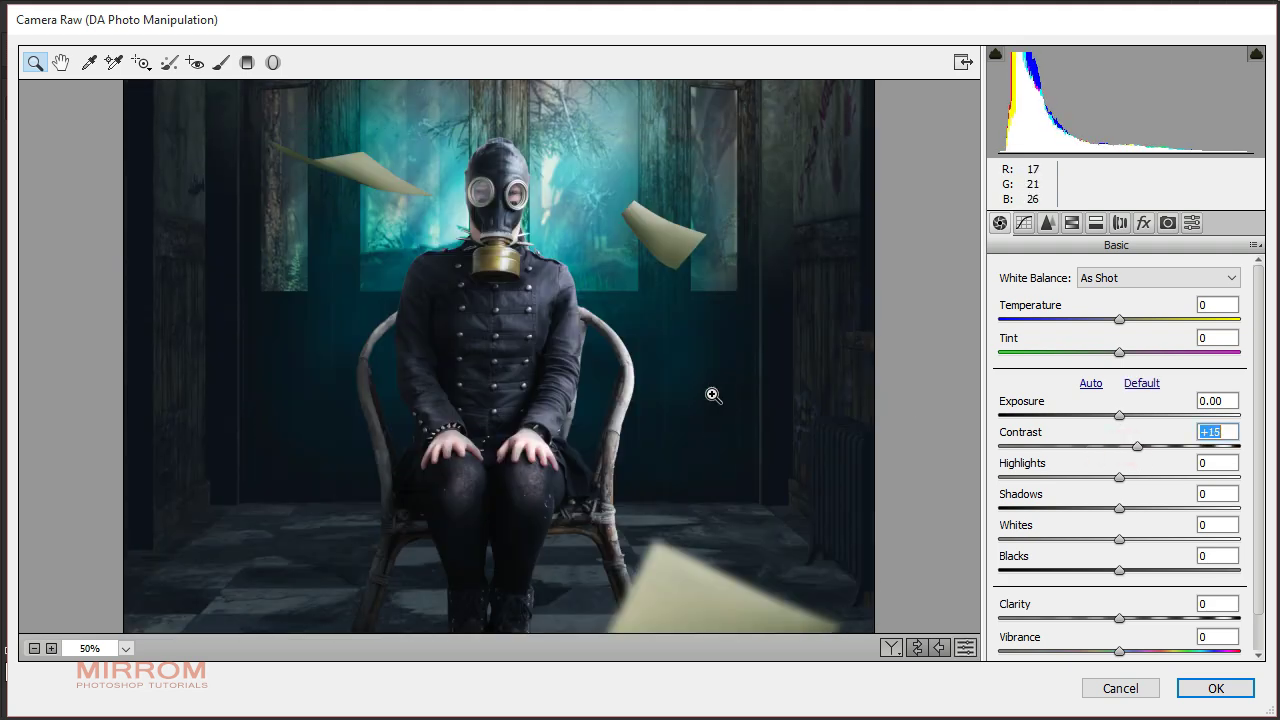
drag(1113, 484, 981, 482)
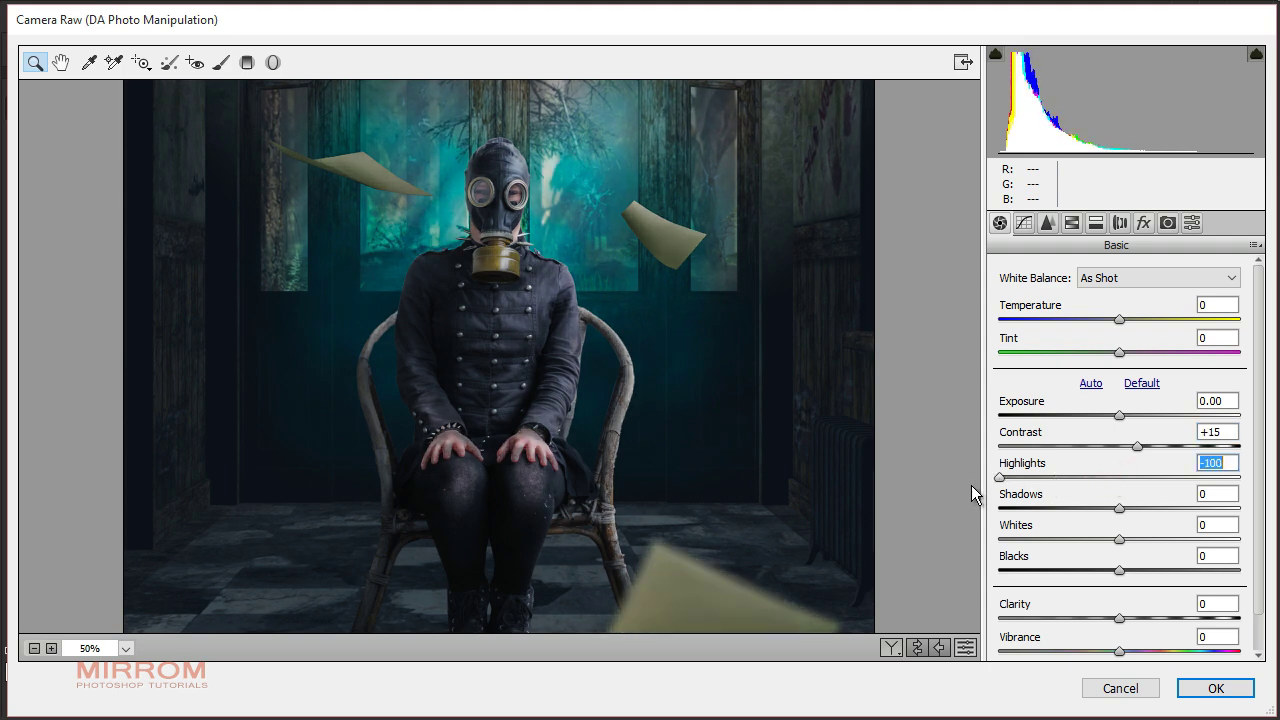
drag(1115, 512, 1085, 510)
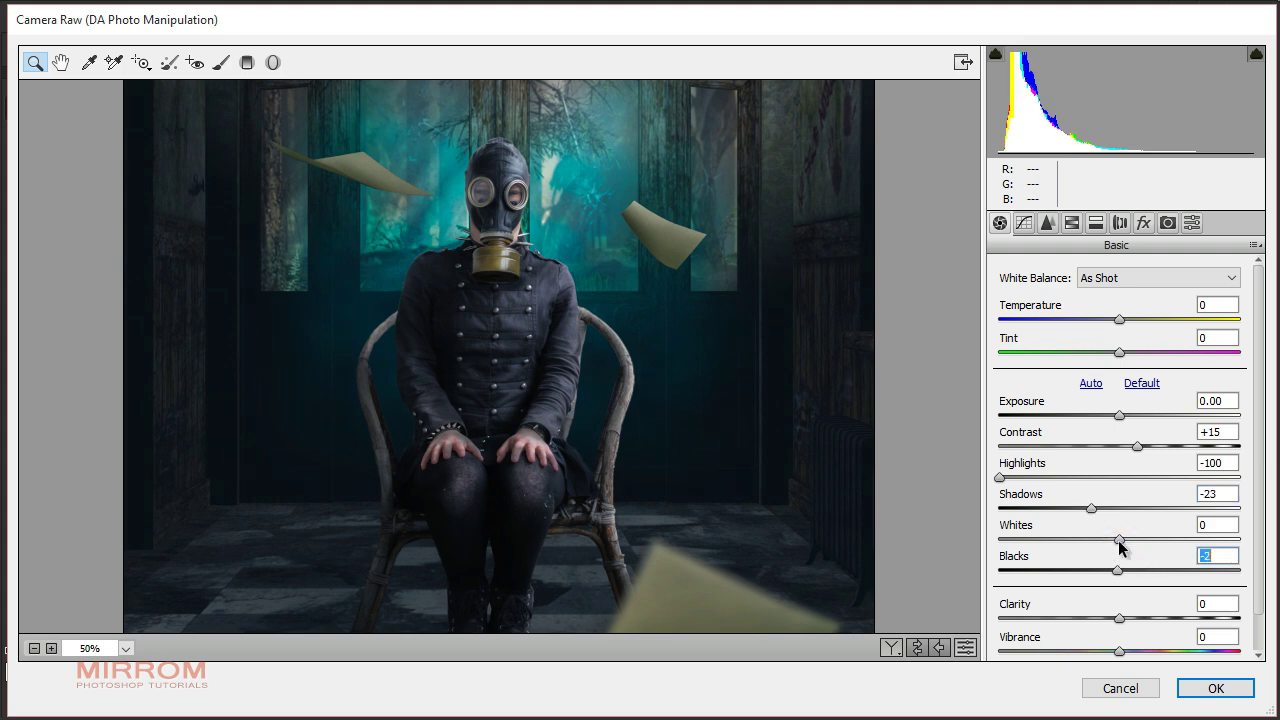
drag(1119, 540, 1100, 540)
click(1118, 571)
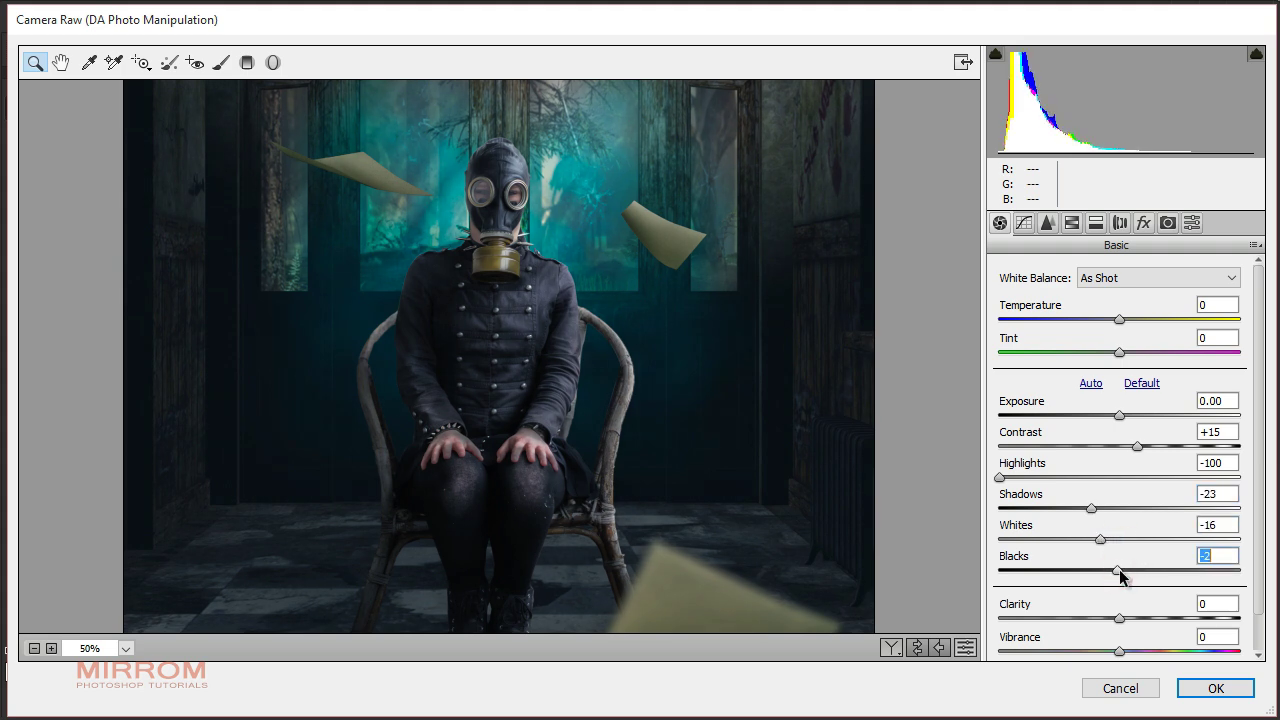
double_click(1120, 572)
Raise Clarity to +48 and Vibrance to +24, then apply the Camera Raw grade.
scroll(1191, 554, down, 1)
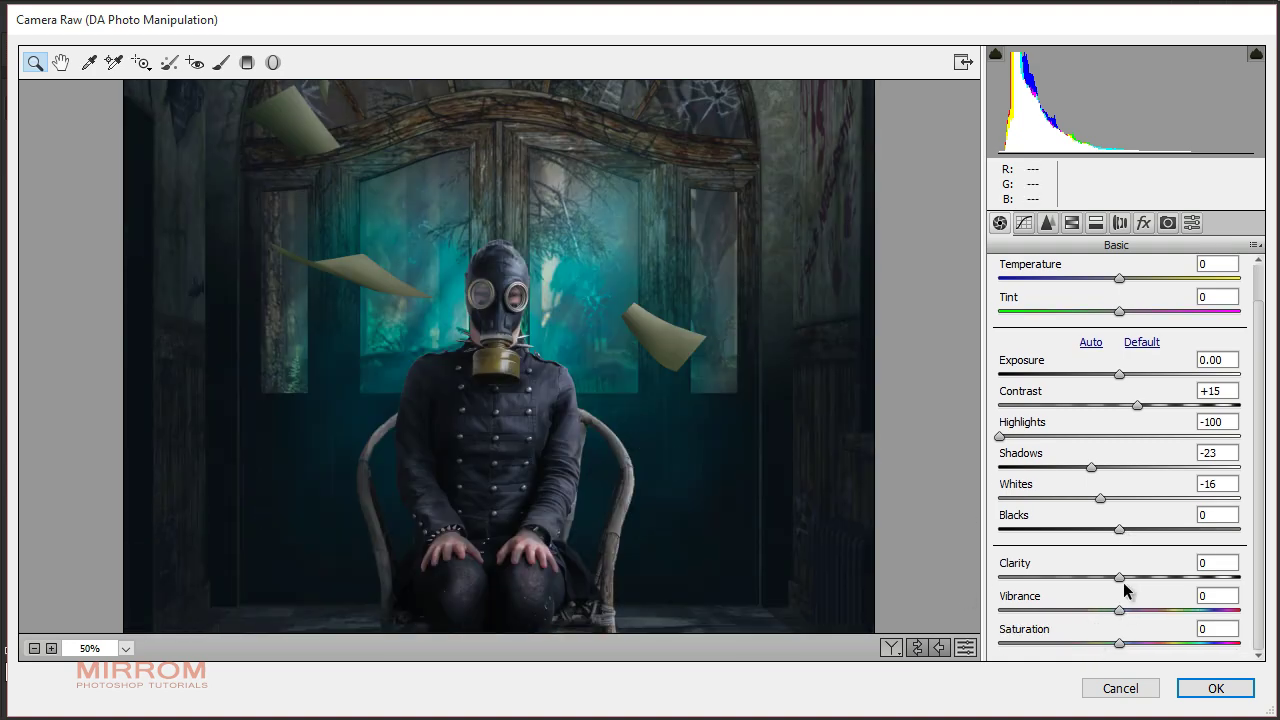
drag(1120, 578, 1188, 578)
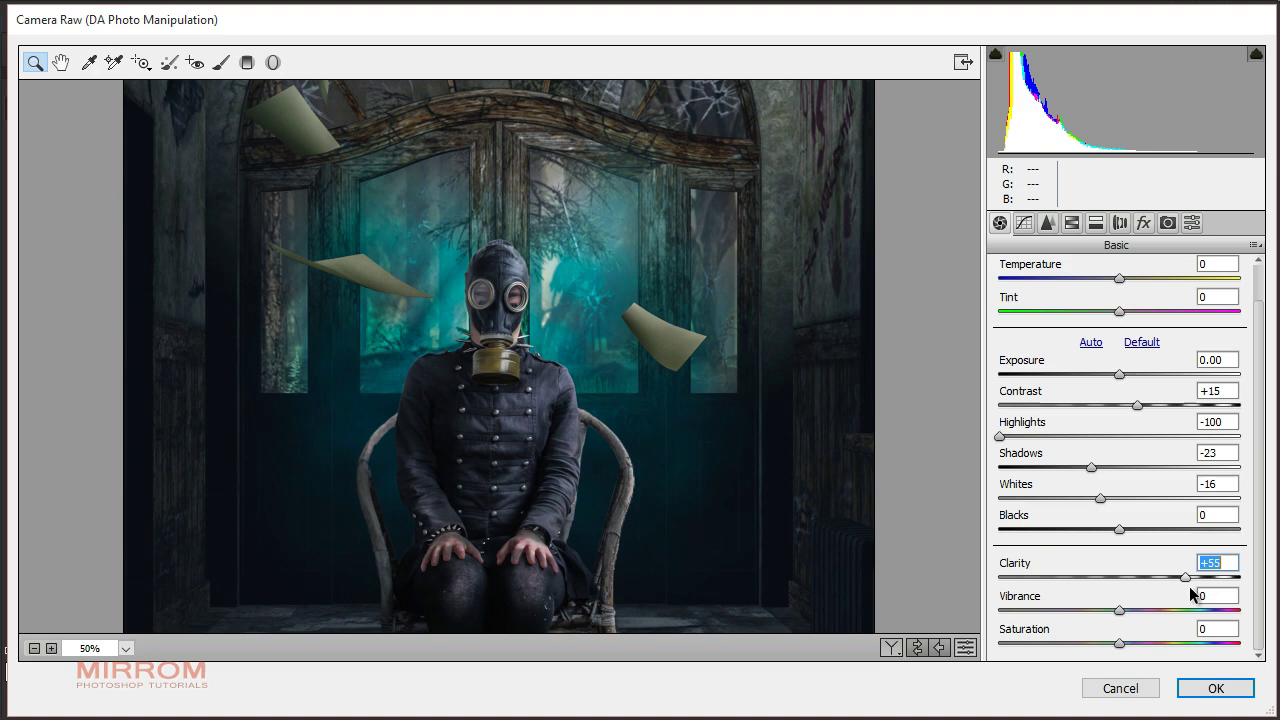
scroll(500, 423, down, 3)
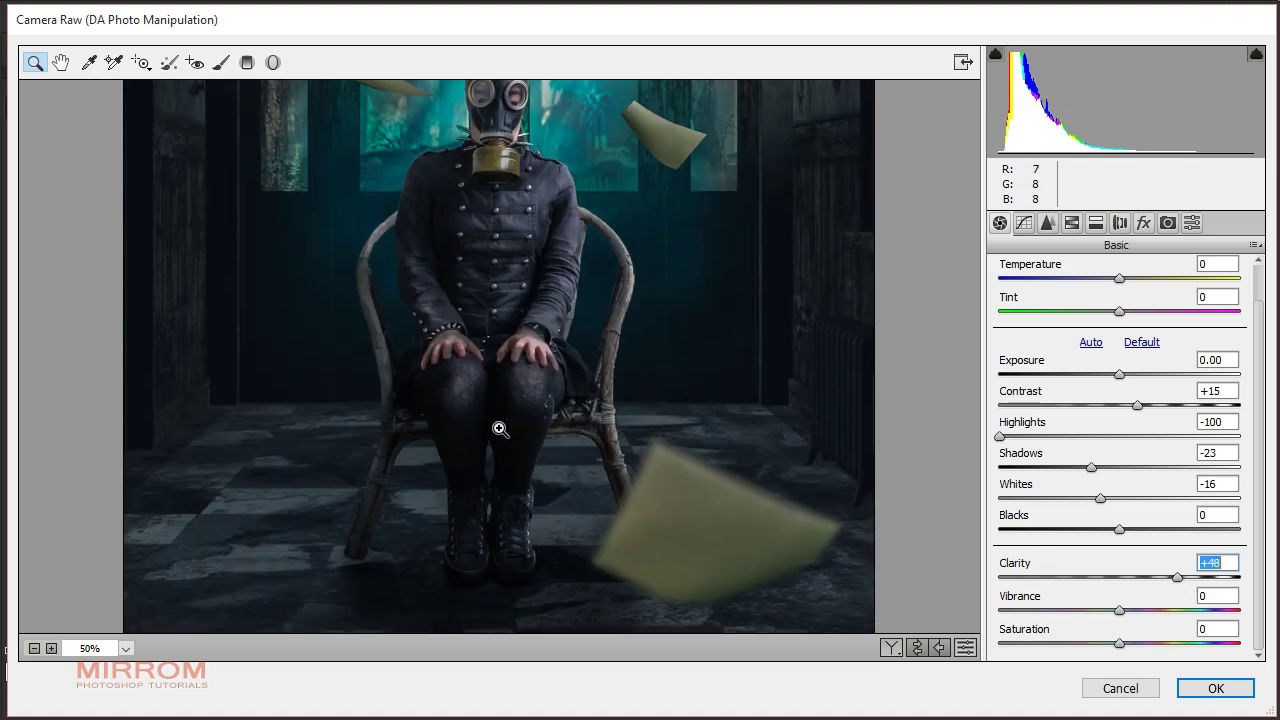
scroll(510, 430, up, 3)
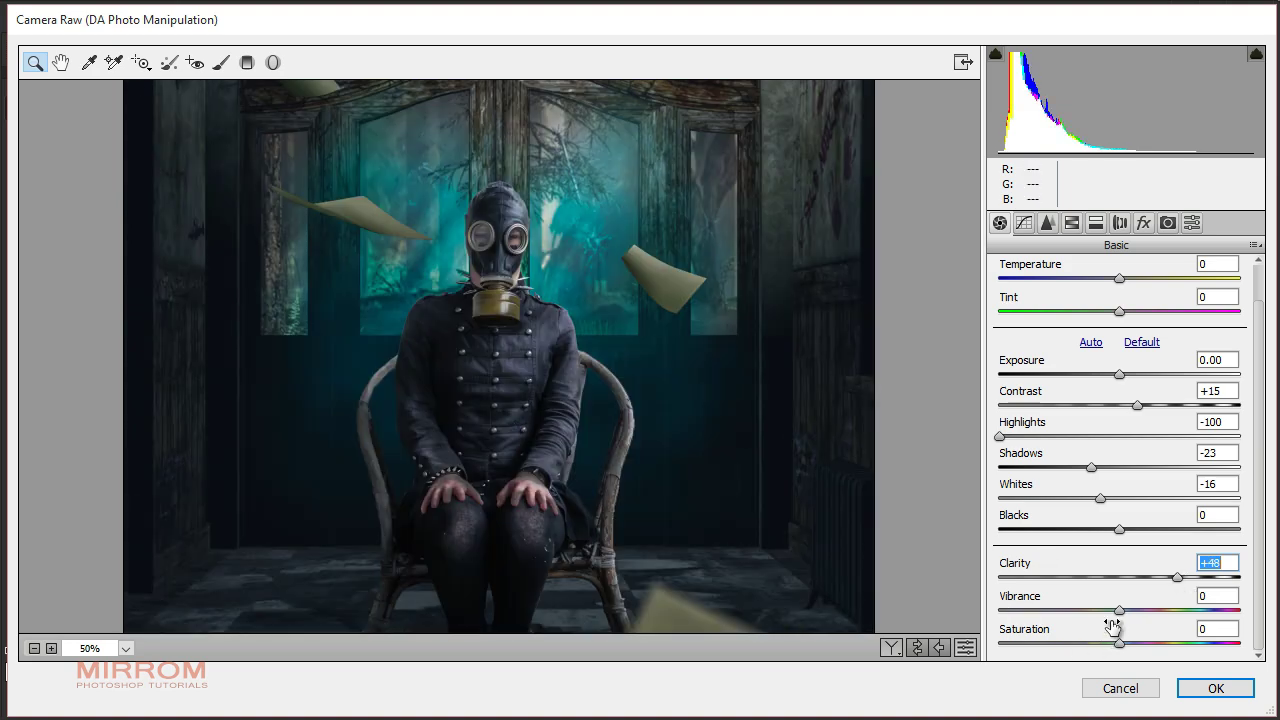
drag(1120, 610, 1146, 610)
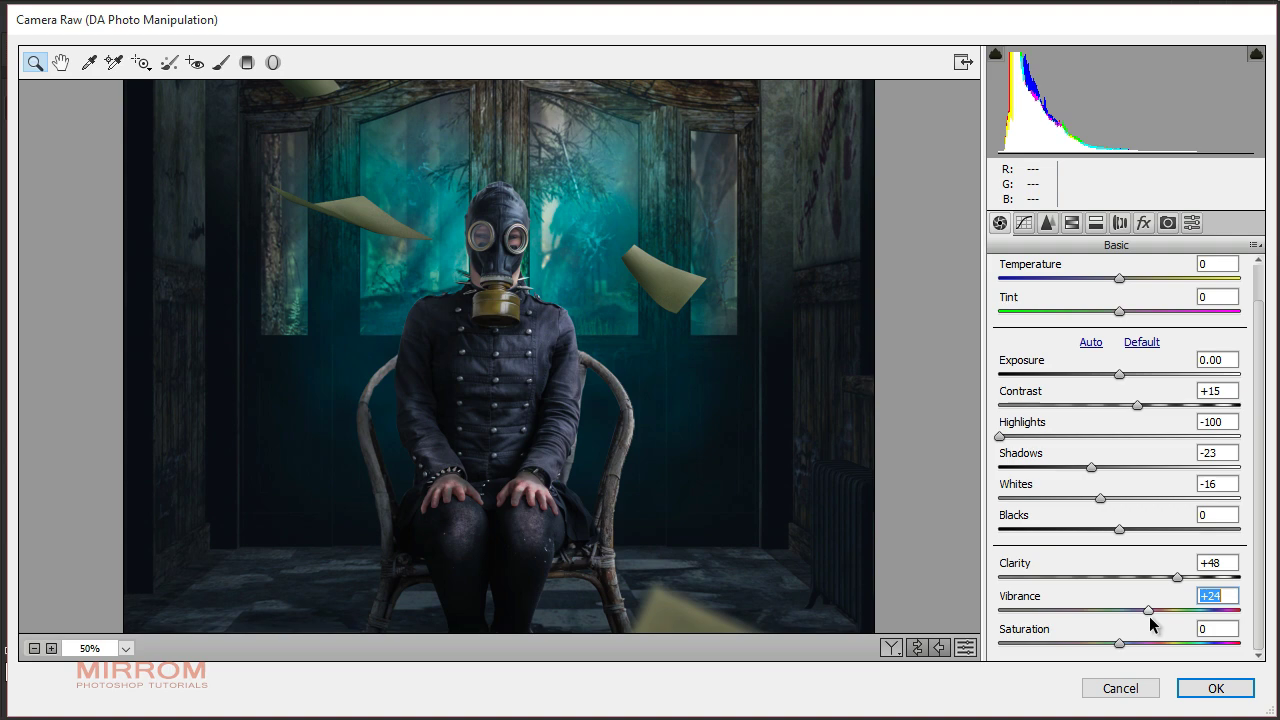
scroll(731, 491, down, 3)
scroll(717, 491, up, 3)
scroll(711, 480, up, 2)
scroll(712, 480, down, 1)
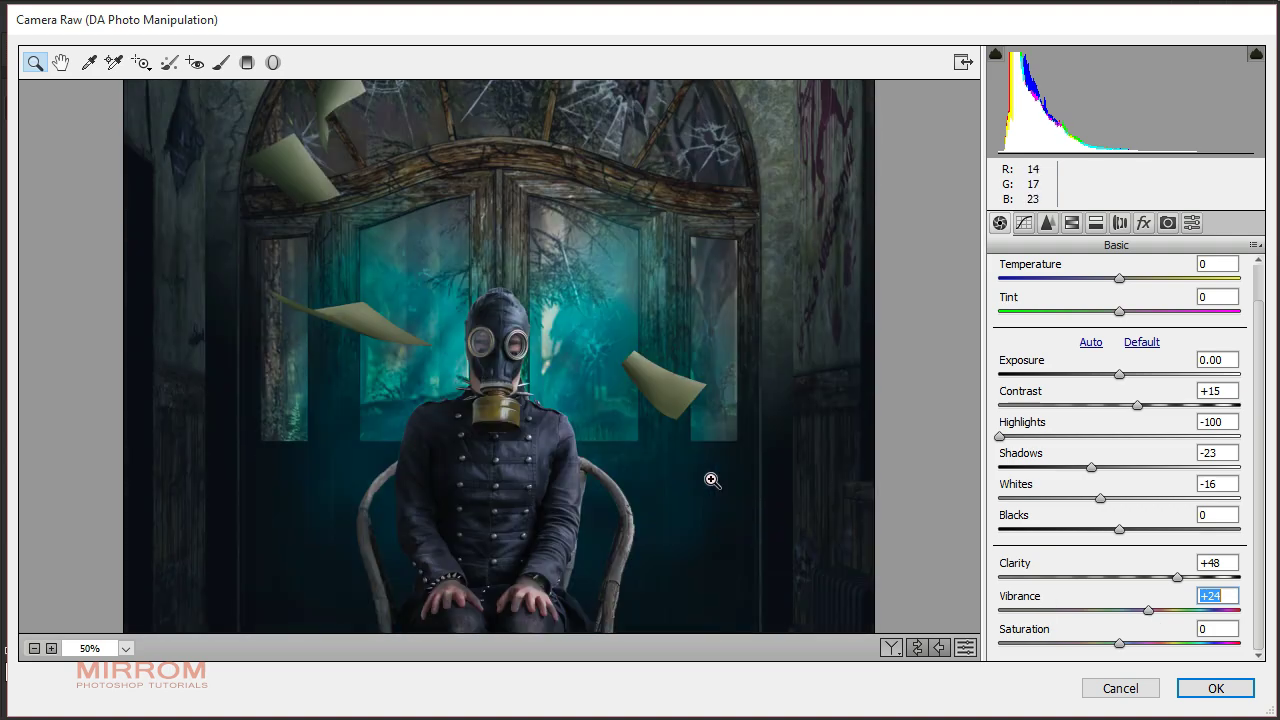
click(1210, 688)
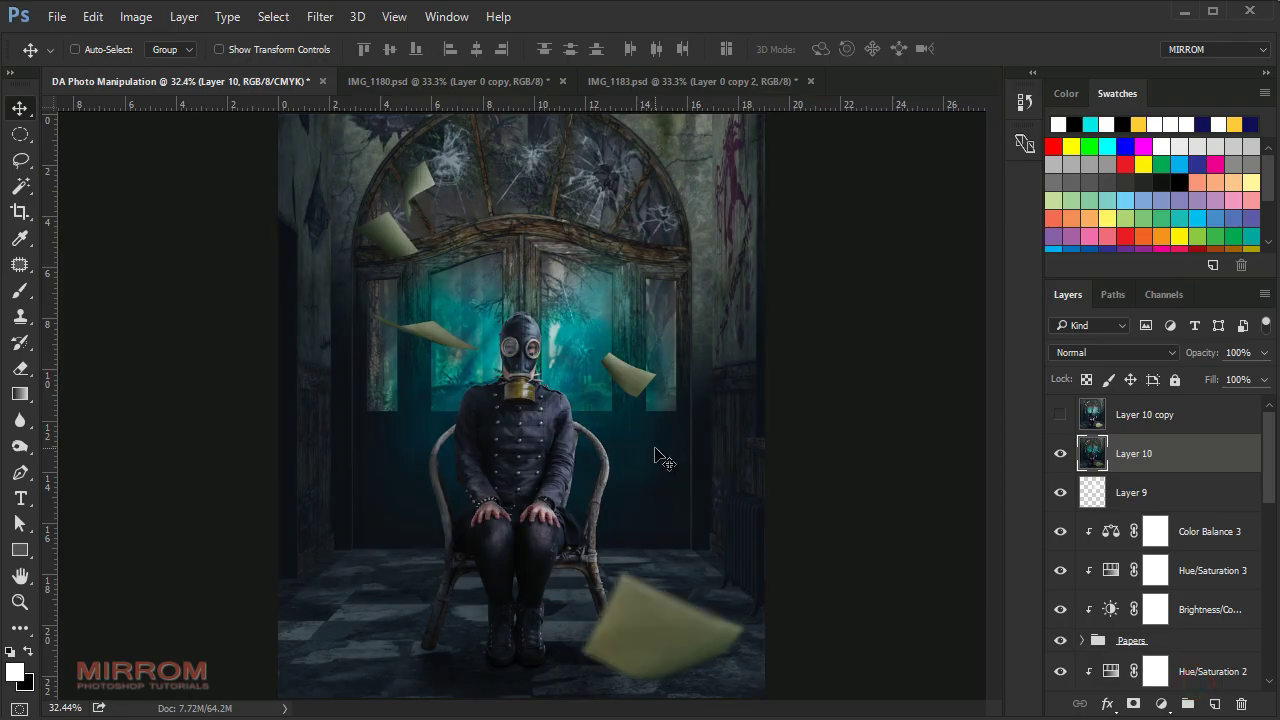
Compare Layer 10 with and without its grade, then show and select Layer 10 copy.
click(1060, 453)
click(1060, 453)
key(ctrl+plus)
key(ctrl+plus)
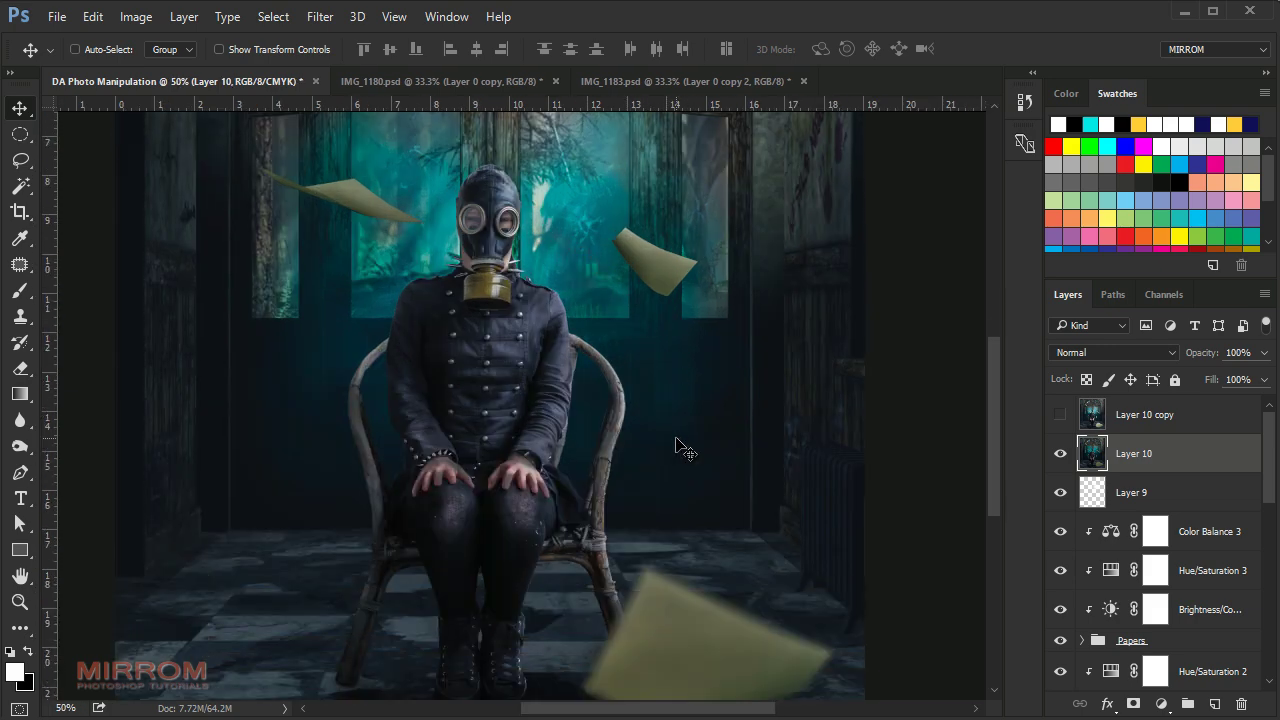
scroll(676, 447, up, 2)
scroll(676, 447, up, 2)
key(ctrl+0)
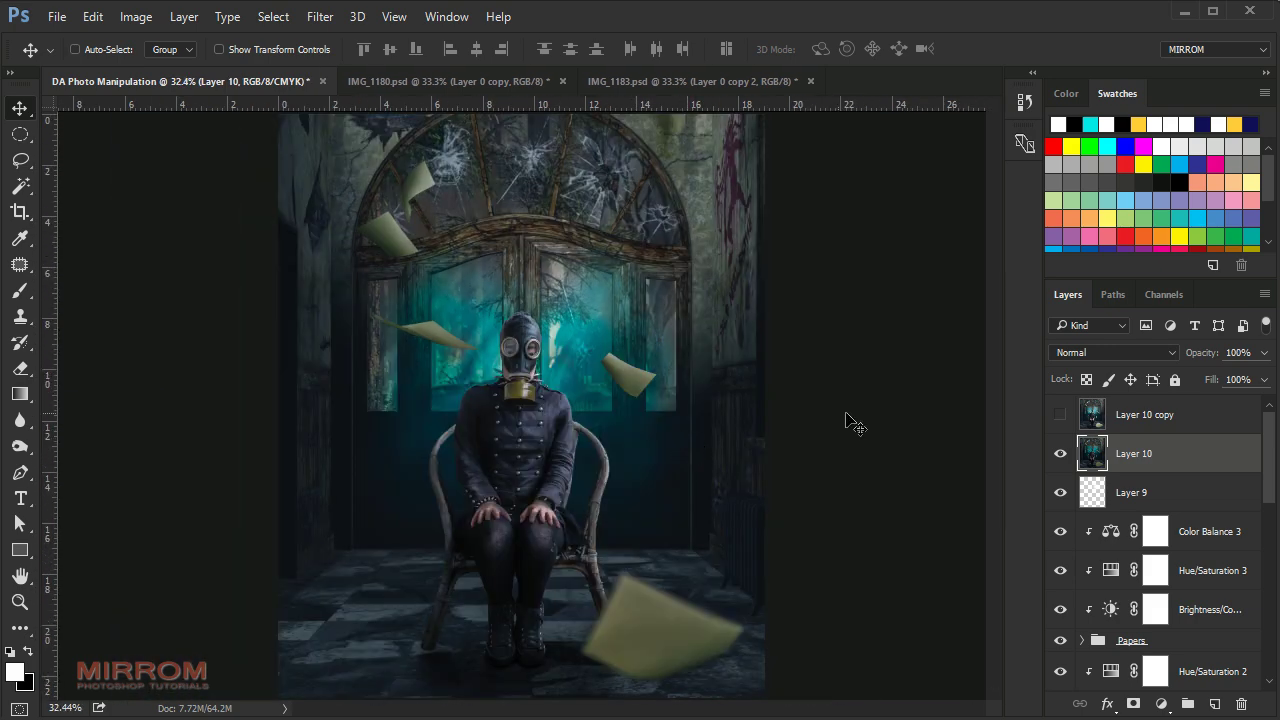
click(1124, 428)
click(1060, 414)
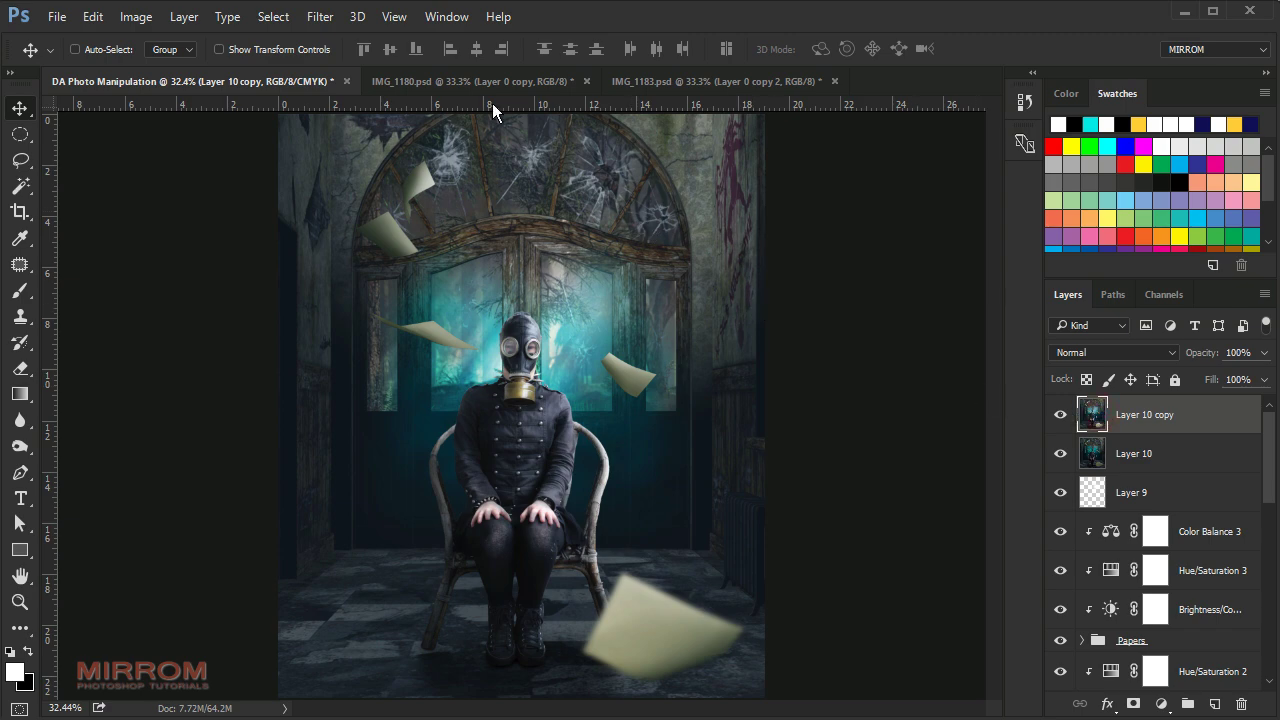
Grade Layer 10 copy in Camera Raw: Clarity -63, Vibrance -14, Saturation +34, Highlights +58, Shadows +10.
click(322, 17)
click(400, 131)
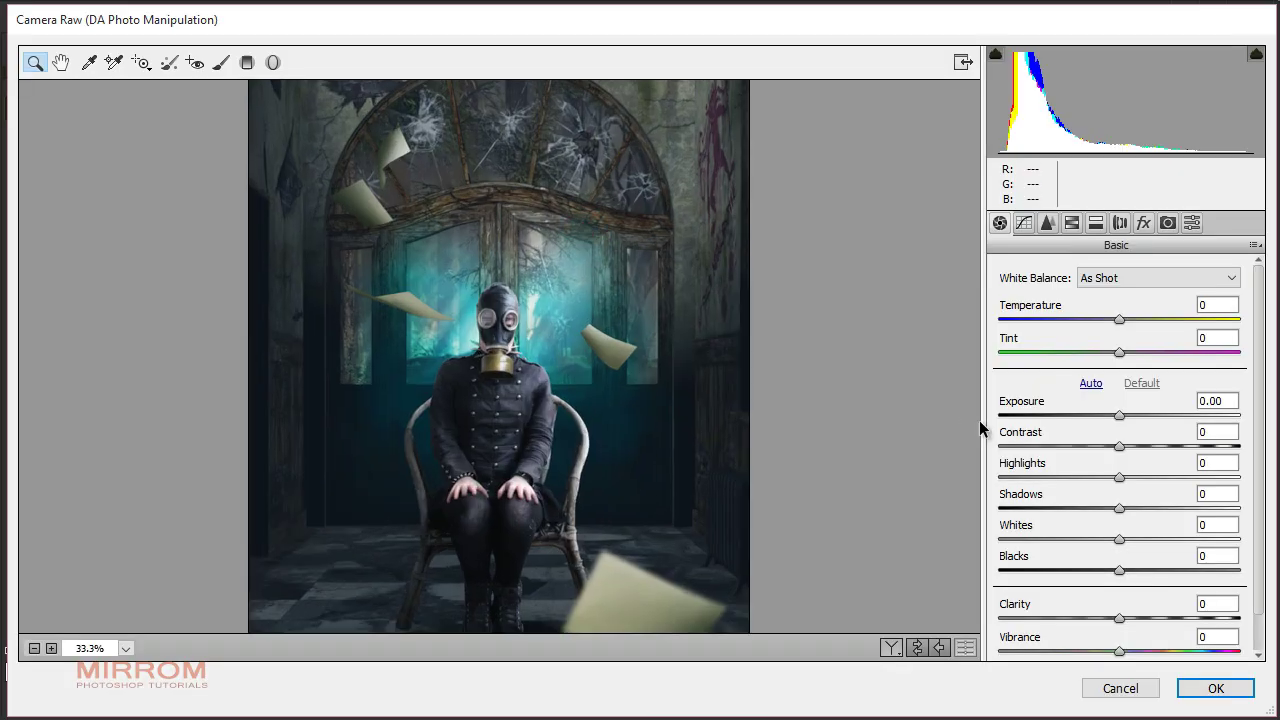
scroll(1137, 586, down, 2)
drag(1118, 578, 1054, 578)
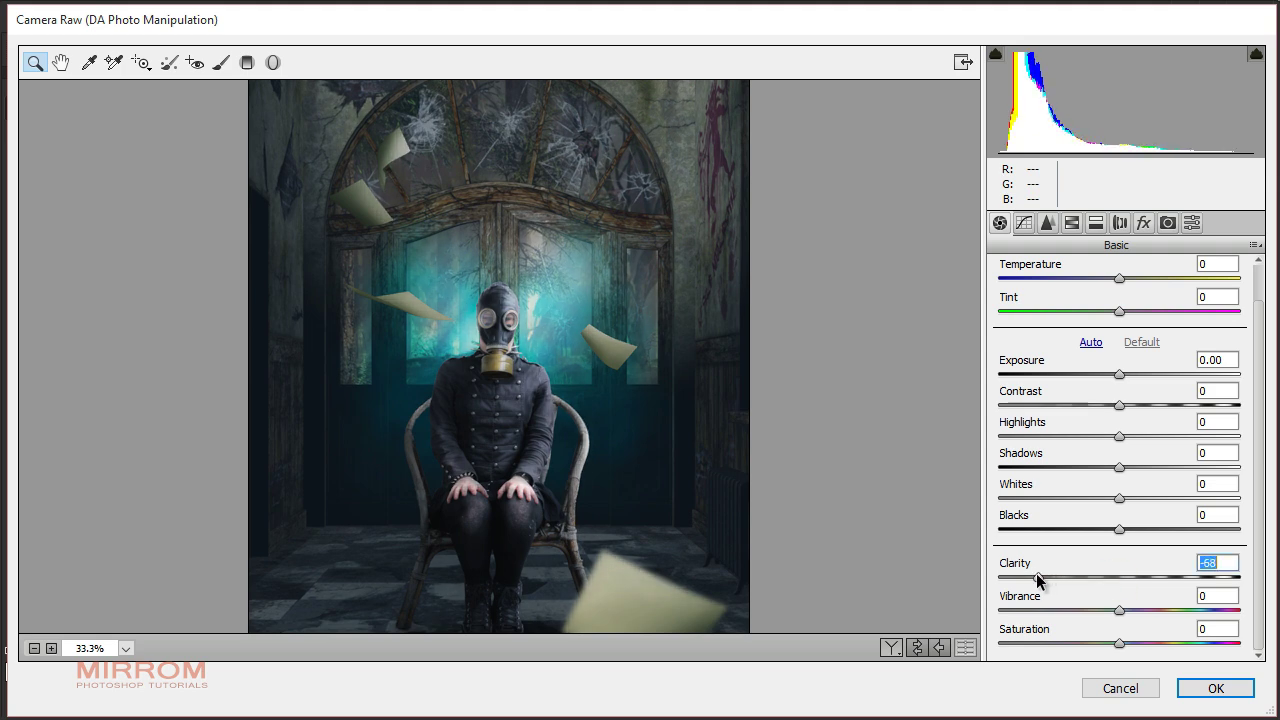
drag(1048, 578, 1044, 578)
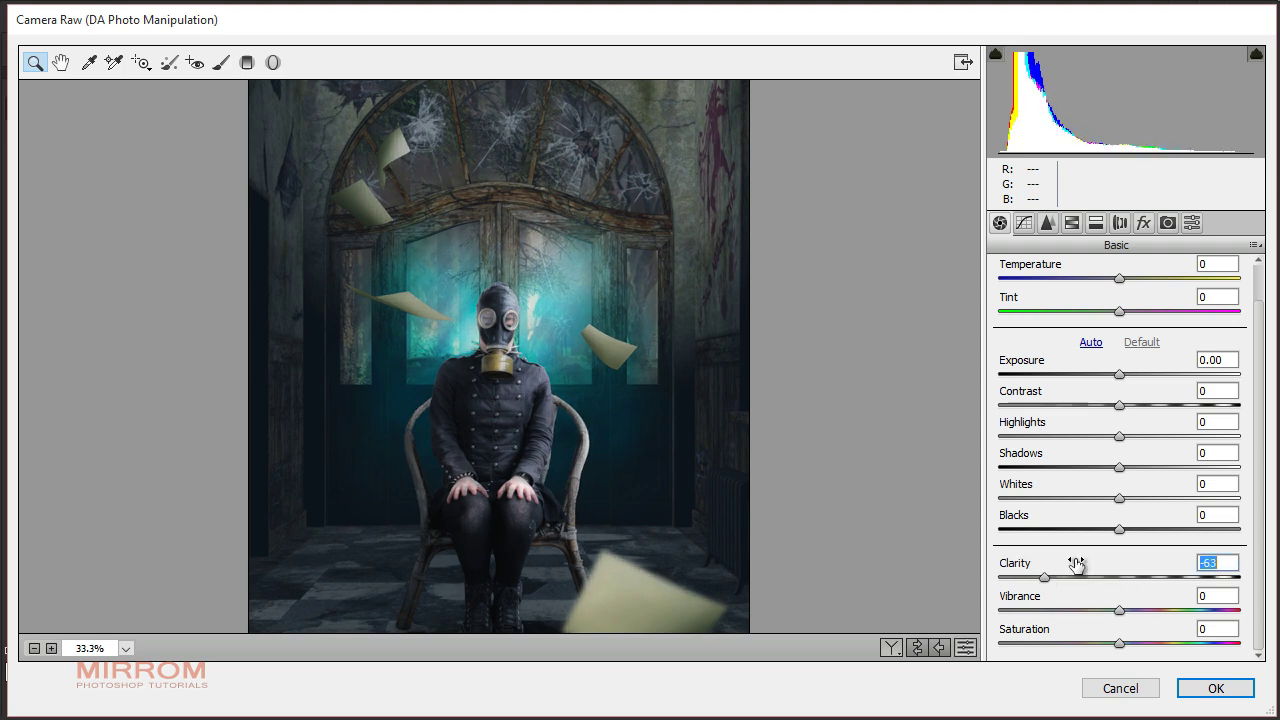
drag(1118, 610, 1086, 610)
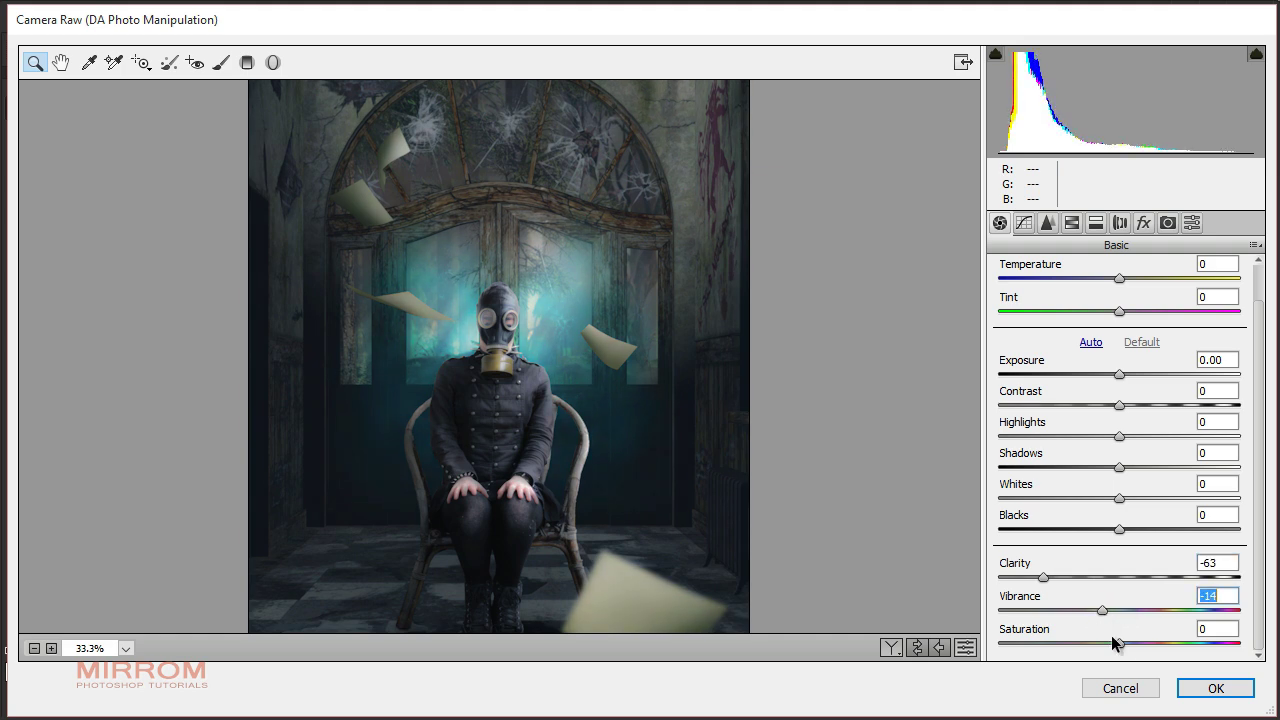
drag(1119, 643, 1161, 643)
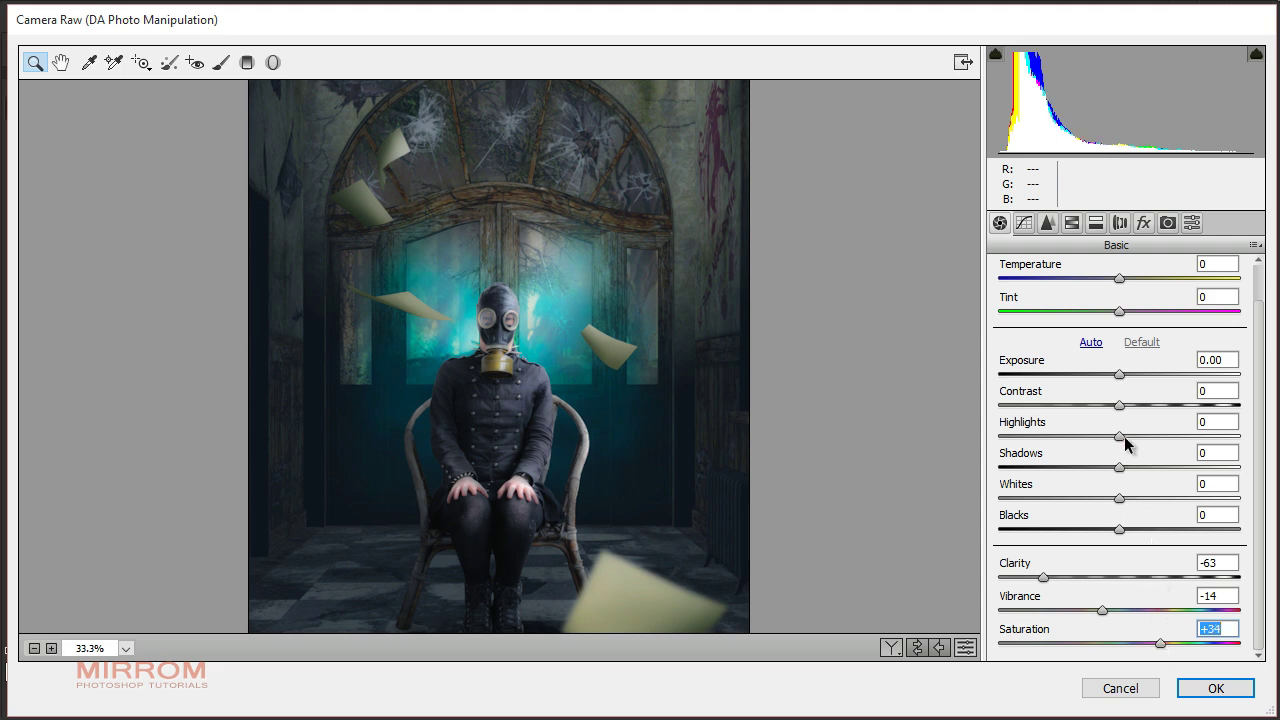
drag(1121, 436, 1188, 452)
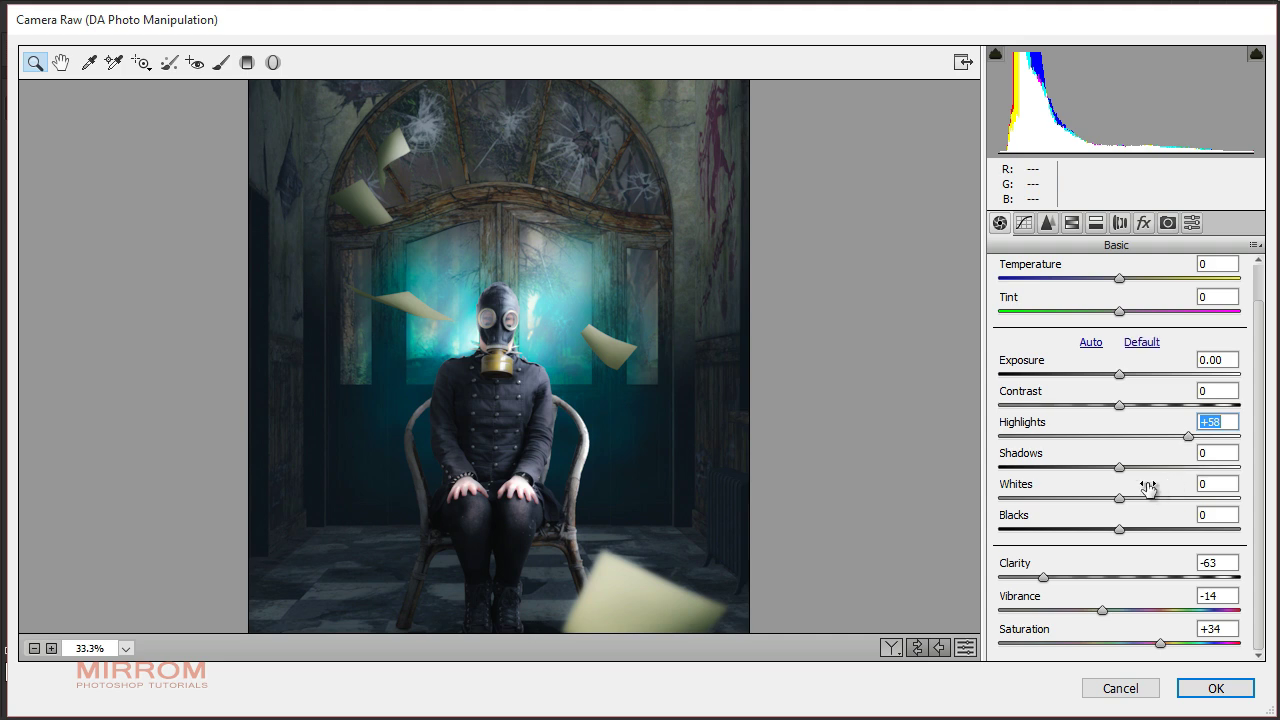
mouse_move(1119, 467)
mouse_down()
mouse_move(1133, 468)
mouse_move(1133, 507)
mouse_up()
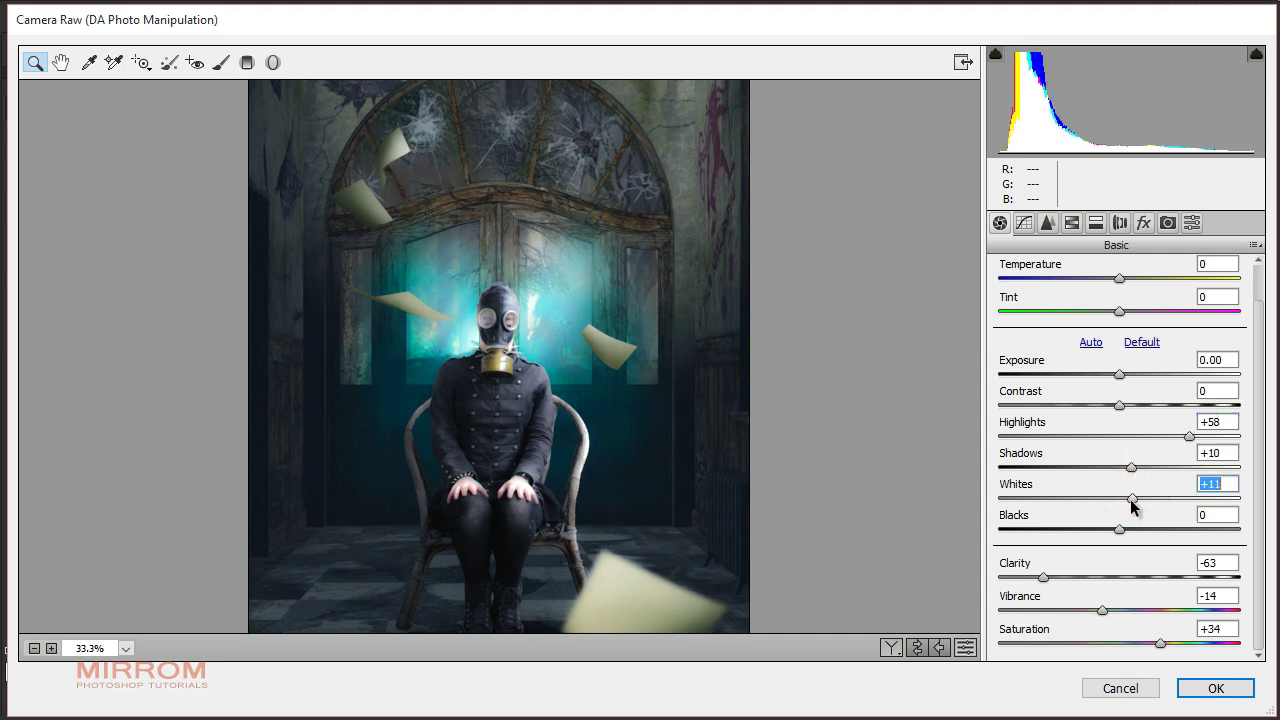
click(1218, 689)
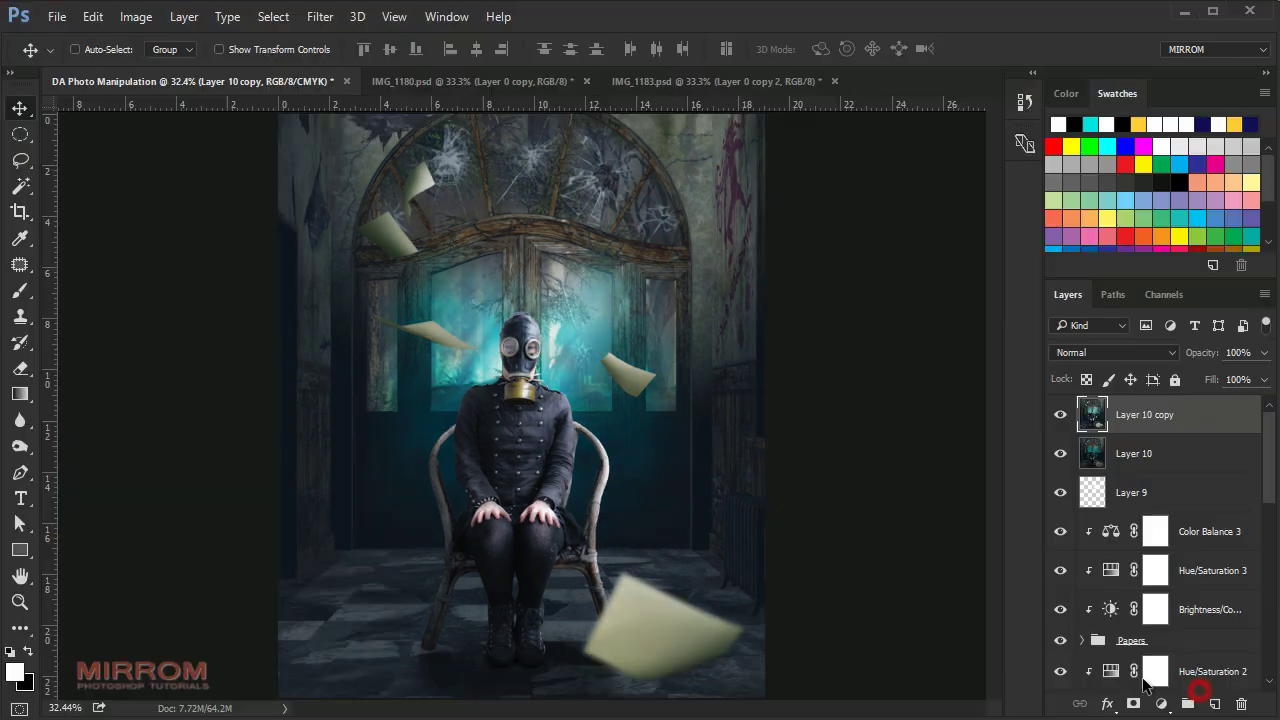
Set Layer 10 copy to Lighter Color blend mode at 40% opacity.
click(1060, 414)
click(1060, 414)
click(1090, 352)
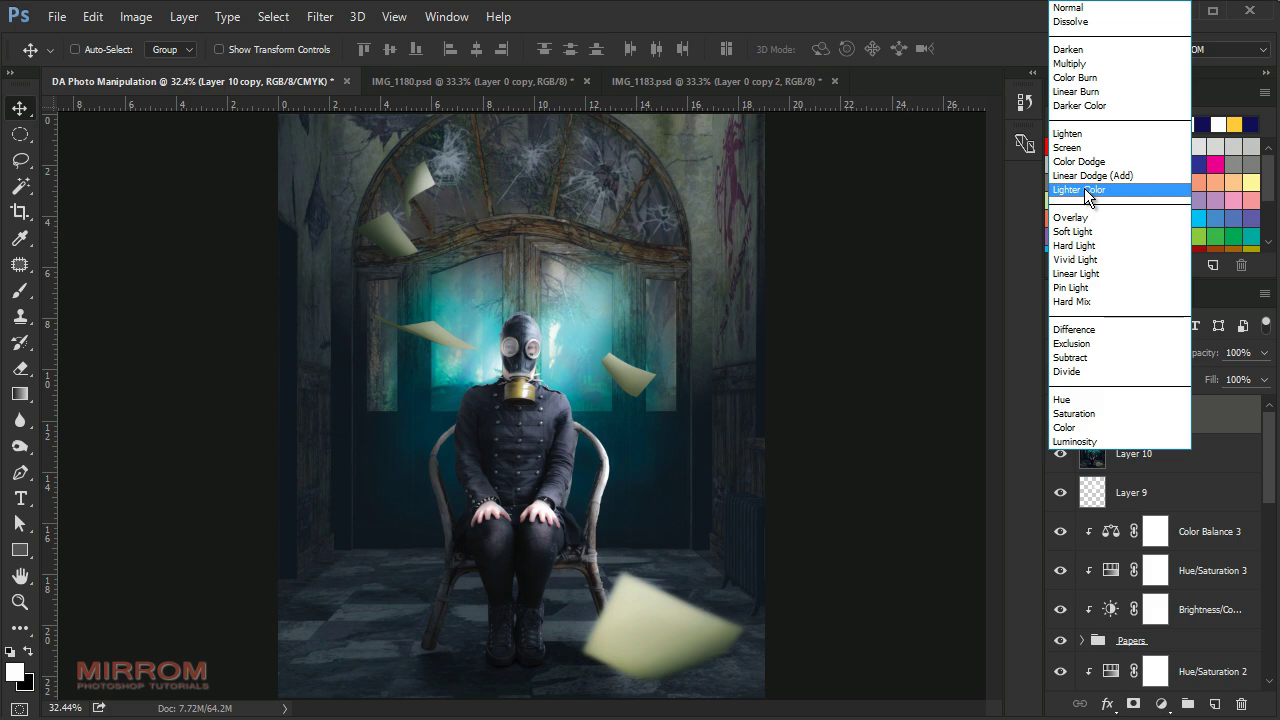
click(1090, 197)
click(1264, 352)
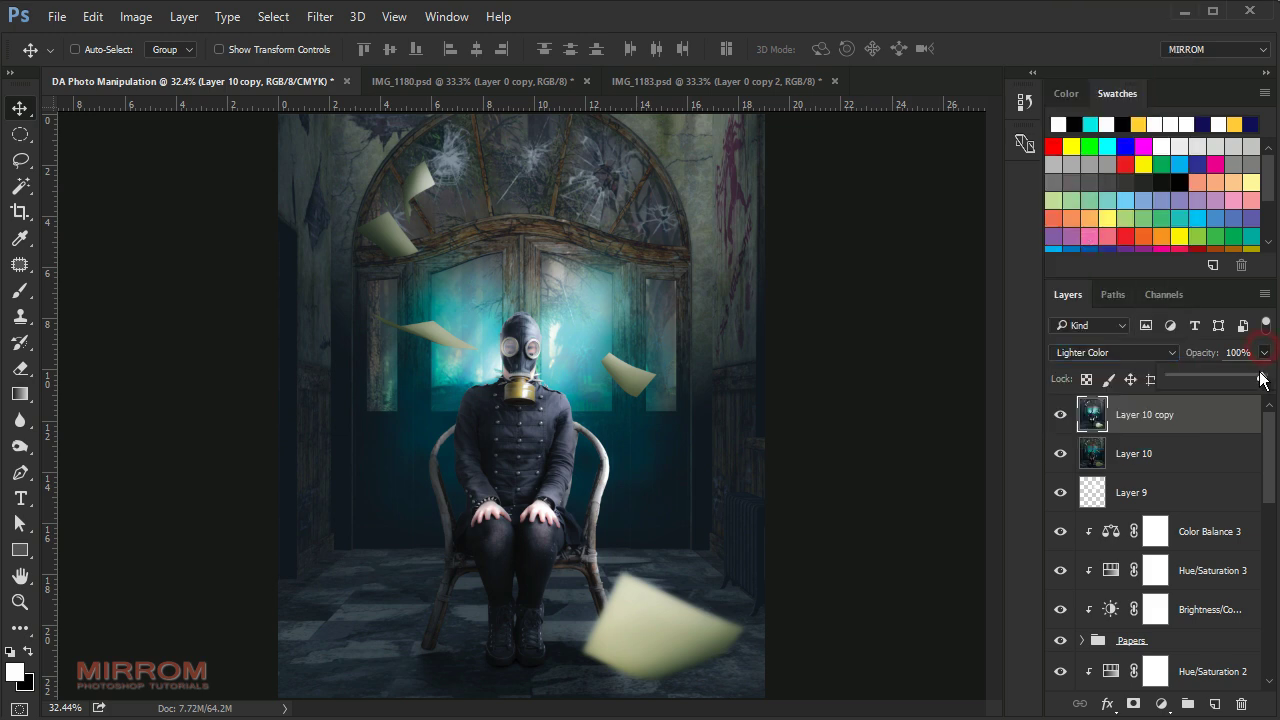
drag(1265, 379, 1206, 377)
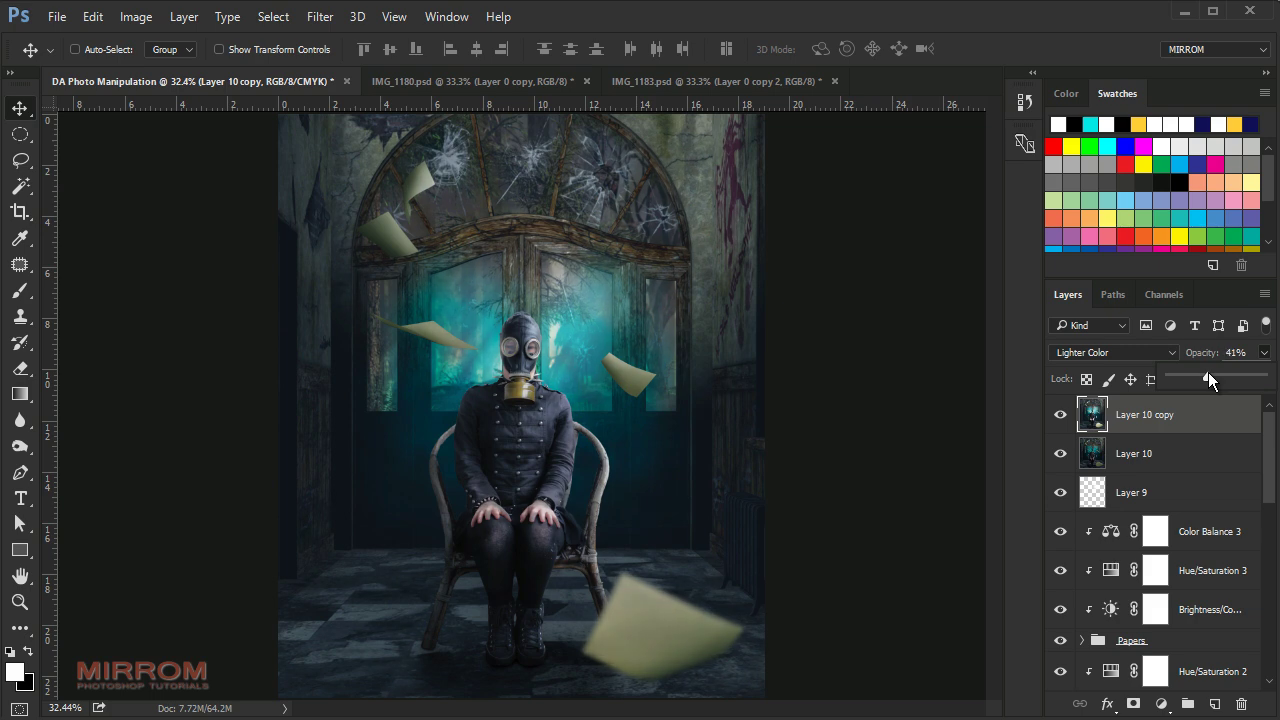
click(1184, 412)
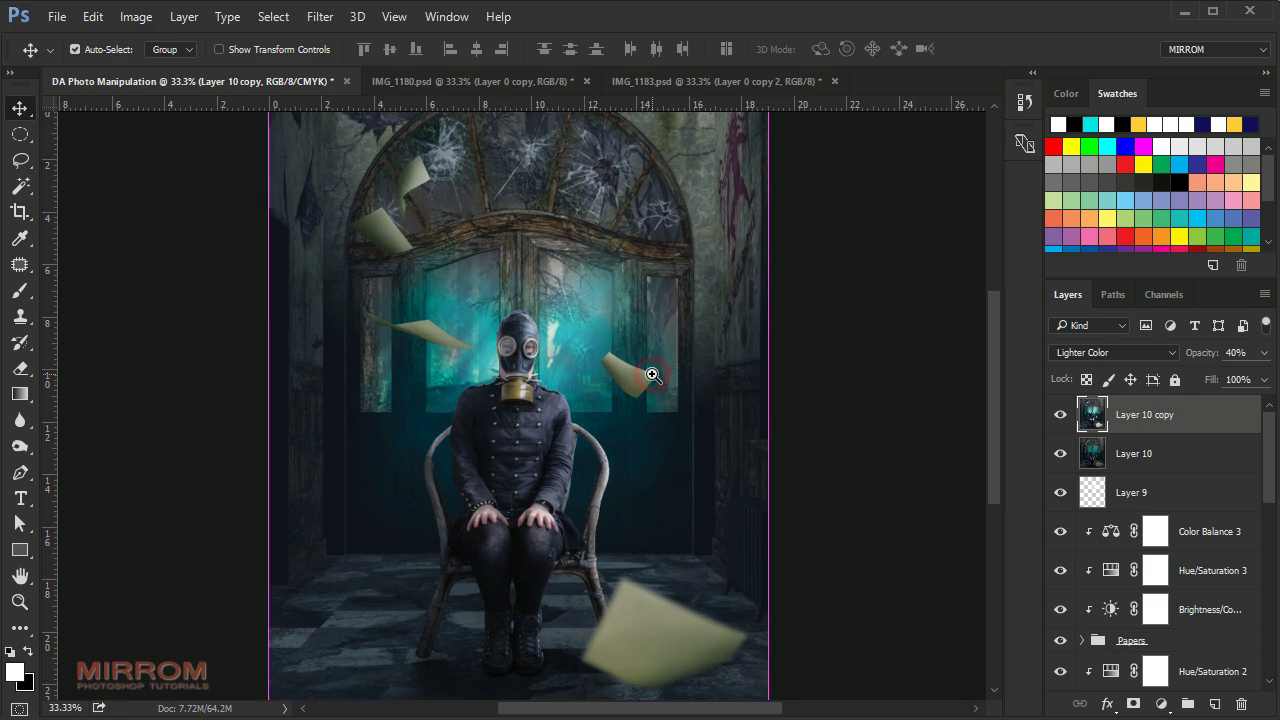
scroll(655, 387, up, 1)
scroll(655, 387, down, 1)
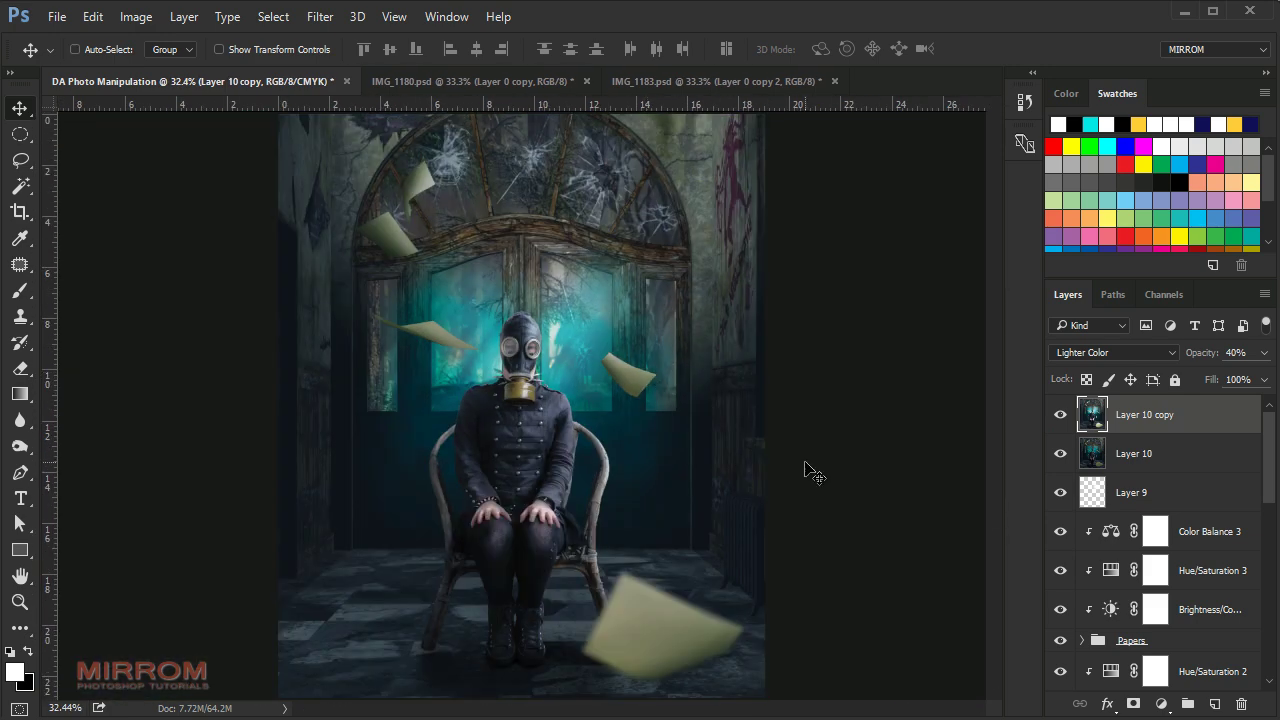
Add a Color Balance 4 layer with midtones cyan-red -19 and shifted toward blue.
click(1161, 704)
click(1190, 483)
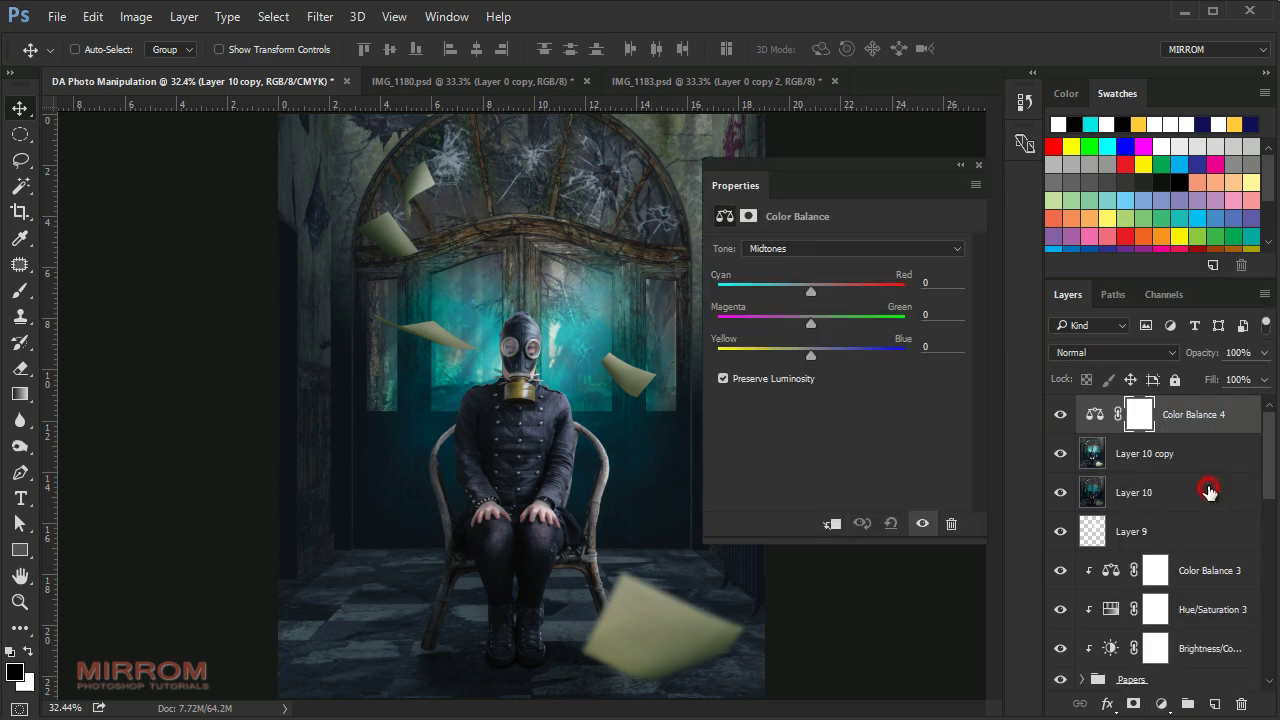
drag(811, 291, 795, 291)
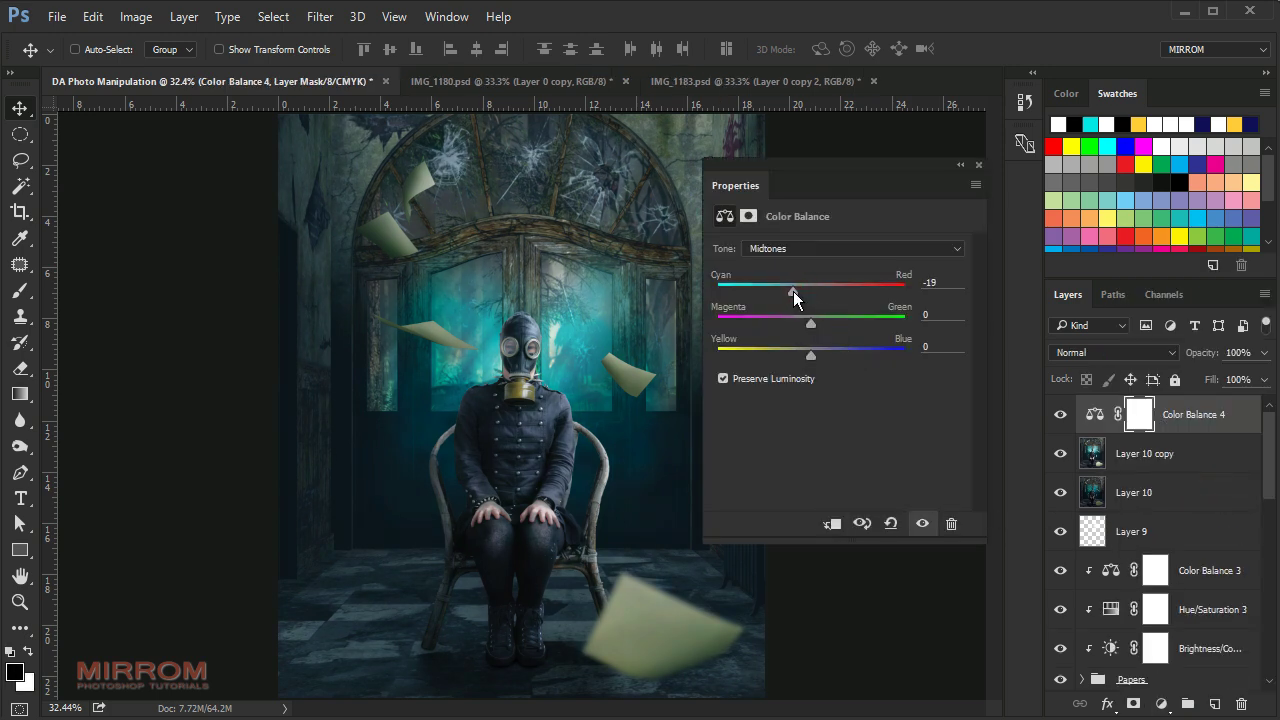
drag(811, 355, 835, 356)
click(979, 165)
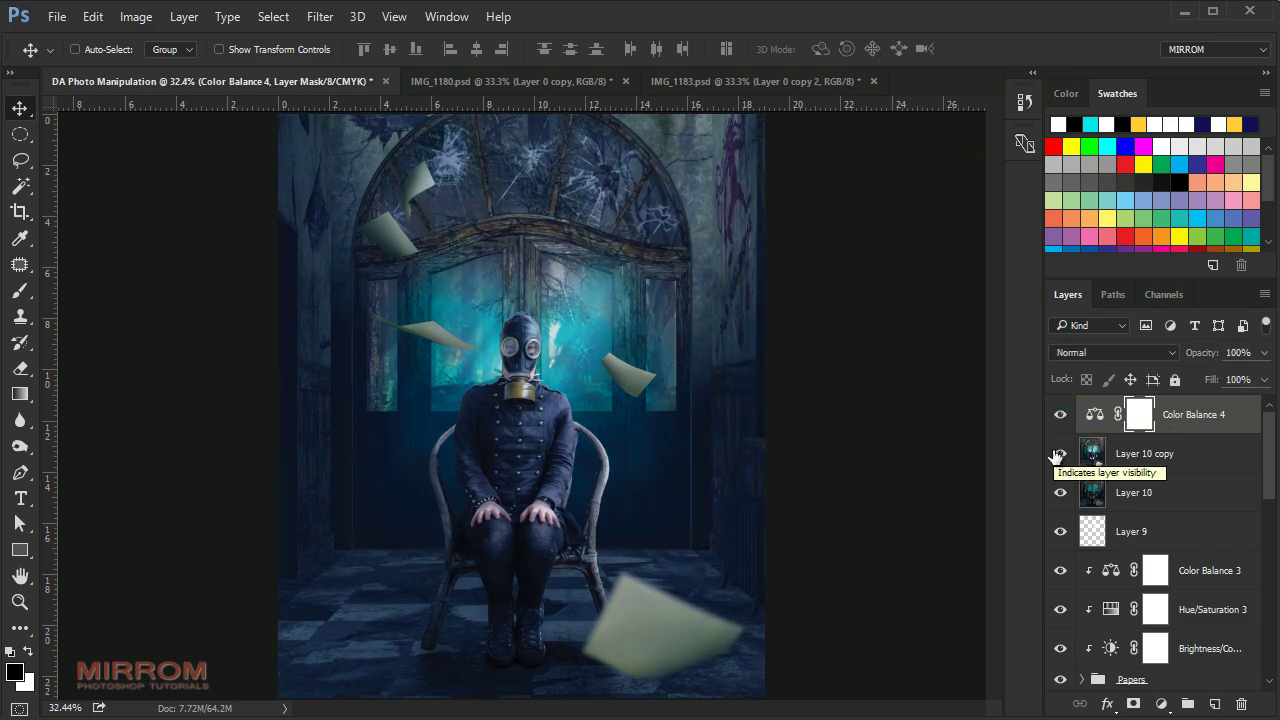
click(1161, 704)
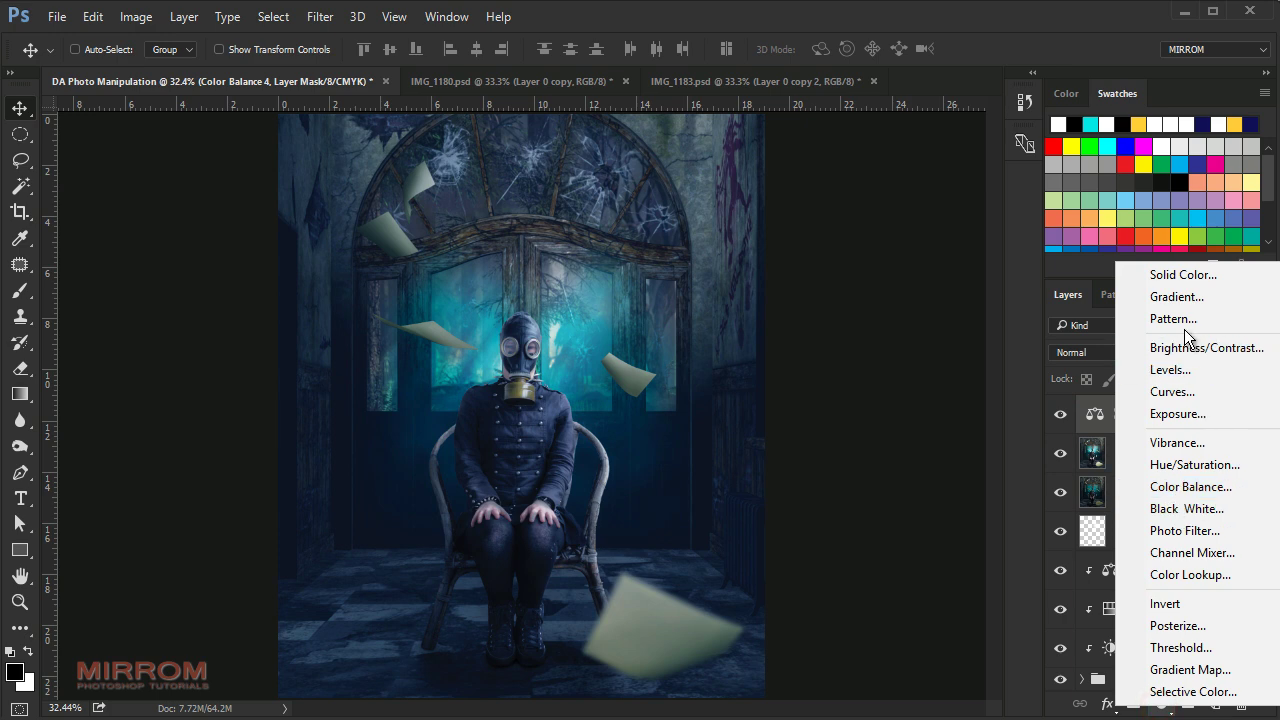
Add a Gradient Fill layer running from black (000000) to transparent.
click(1180, 296)
click(795, 218)
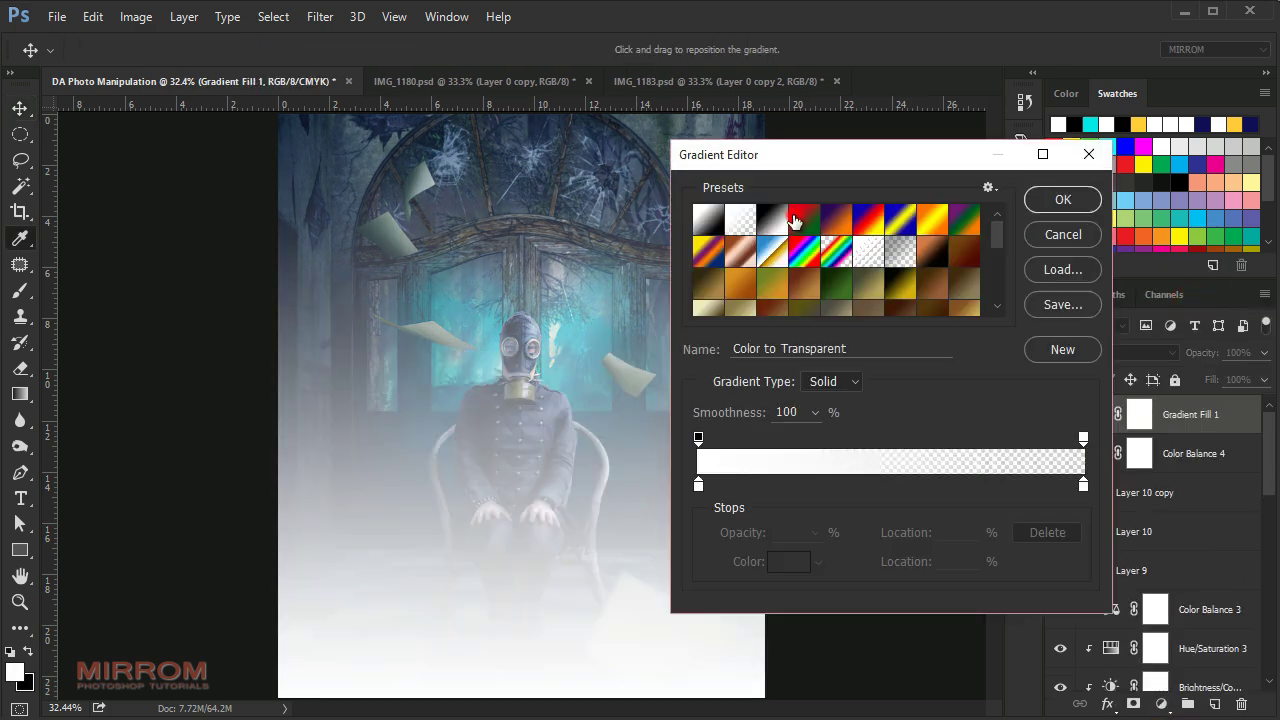
double_click(698, 484)
text(000000)
click(1073, 305)
click(1083, 437)
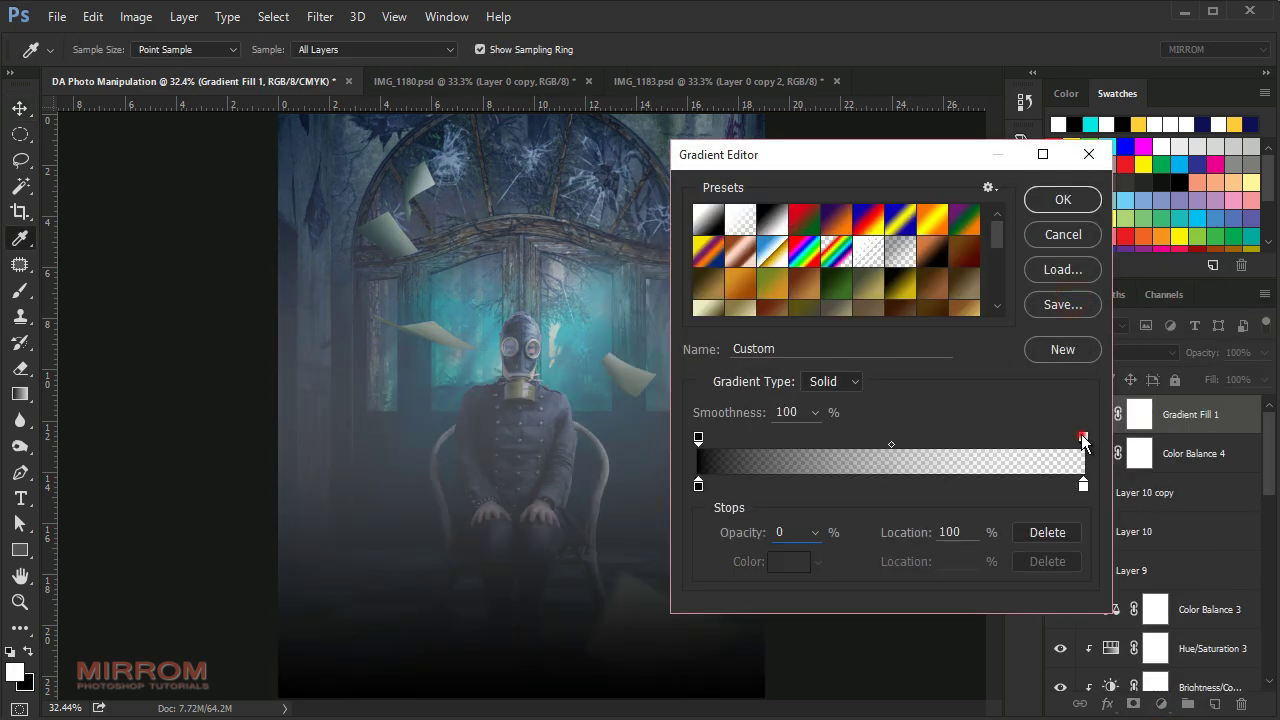
click(790, 562)
click(1060, 200)
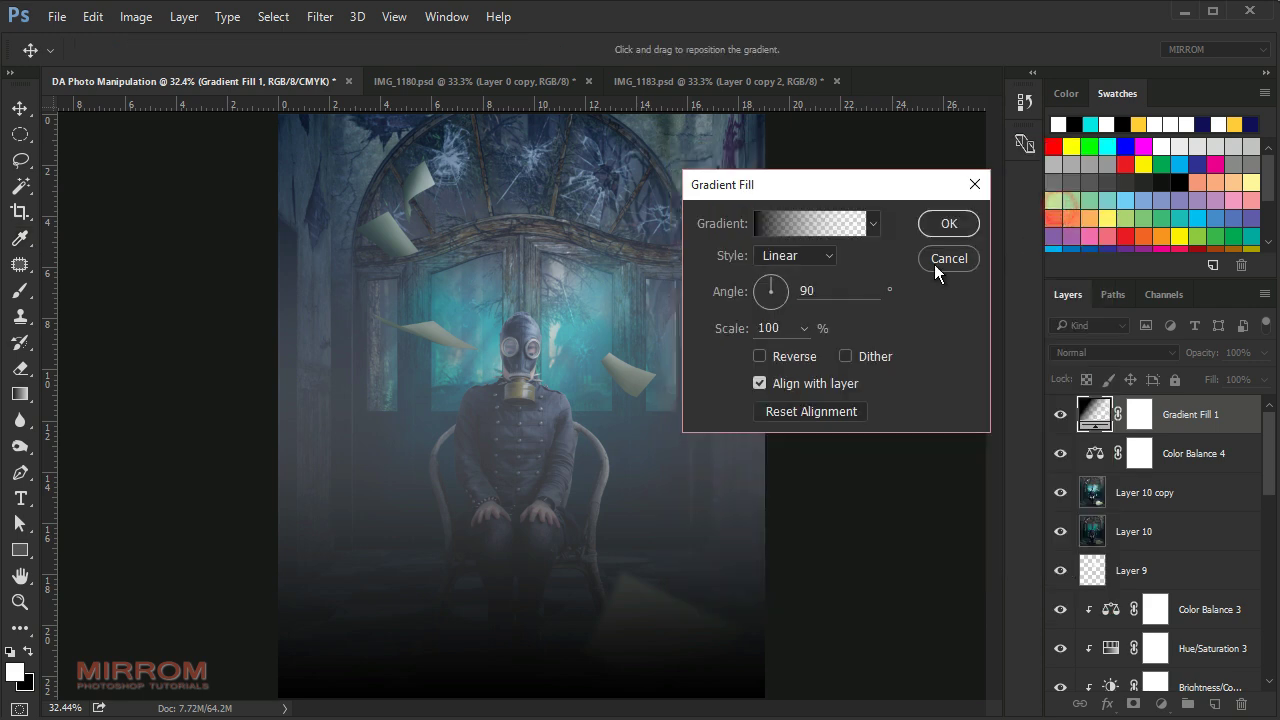
Make the gradient radial and reversed at about 143% scale, blended in Overlay.
click(795, 255)
click(780, 283)
click(760, 356)
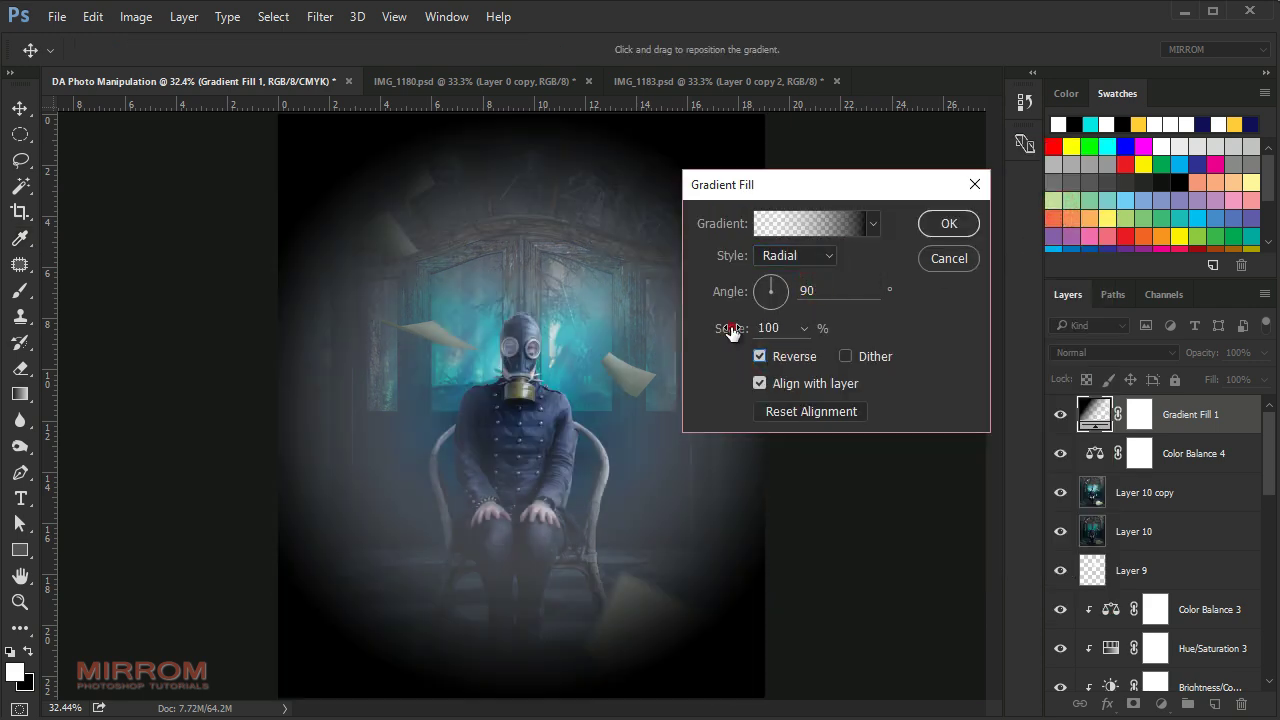
mouse_move(731, 332)
mouse_down()
mouse_move(781, 341)
mouse_move(760, 337)
mouse_up()
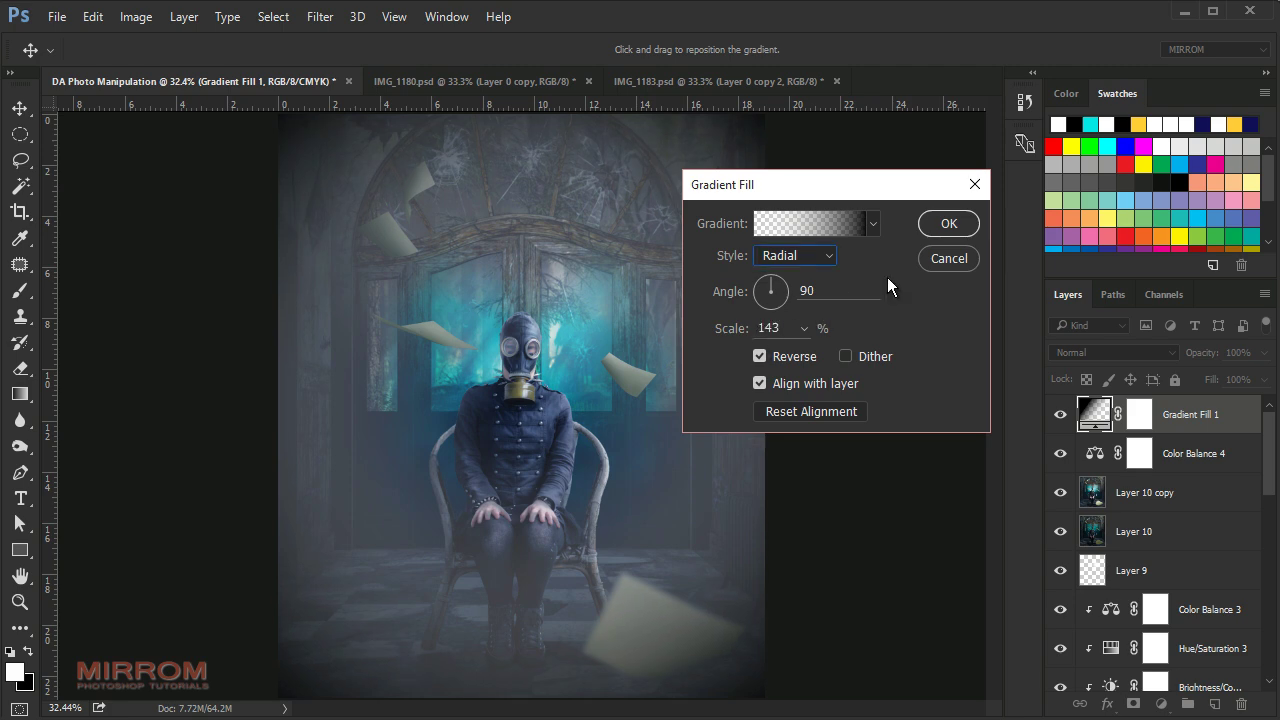
click(948, 223)
click(1090, 352)
click(1081, 222)
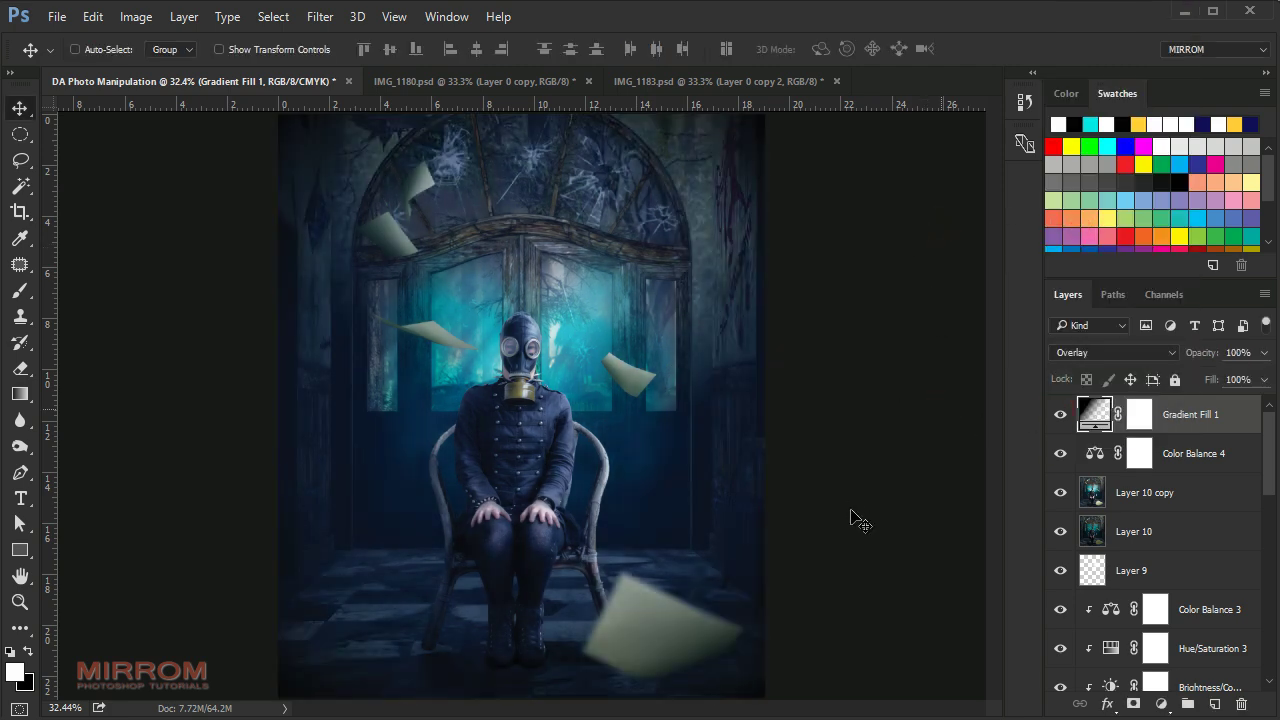
Add a Curves 1 layer: raise the black point, dip the midpoint slightly, pull the white point left.
click(1158, 705)
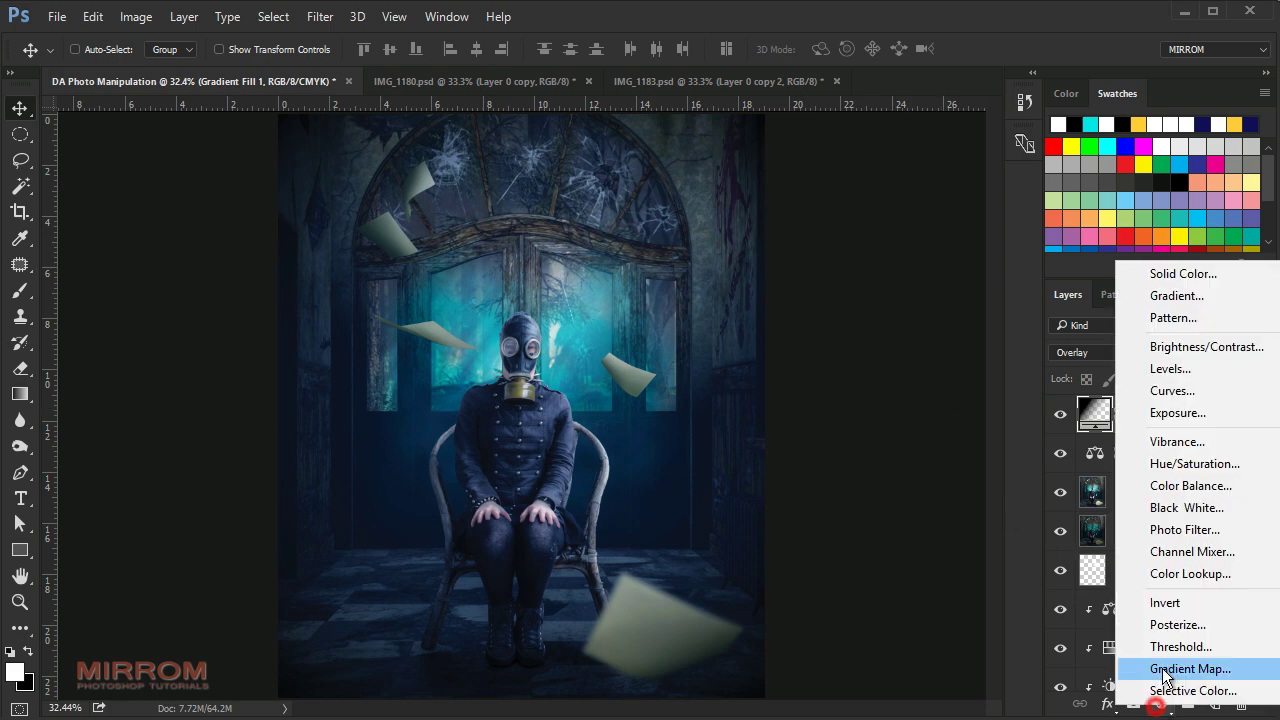
click(1095, 392)
click(882, 375)
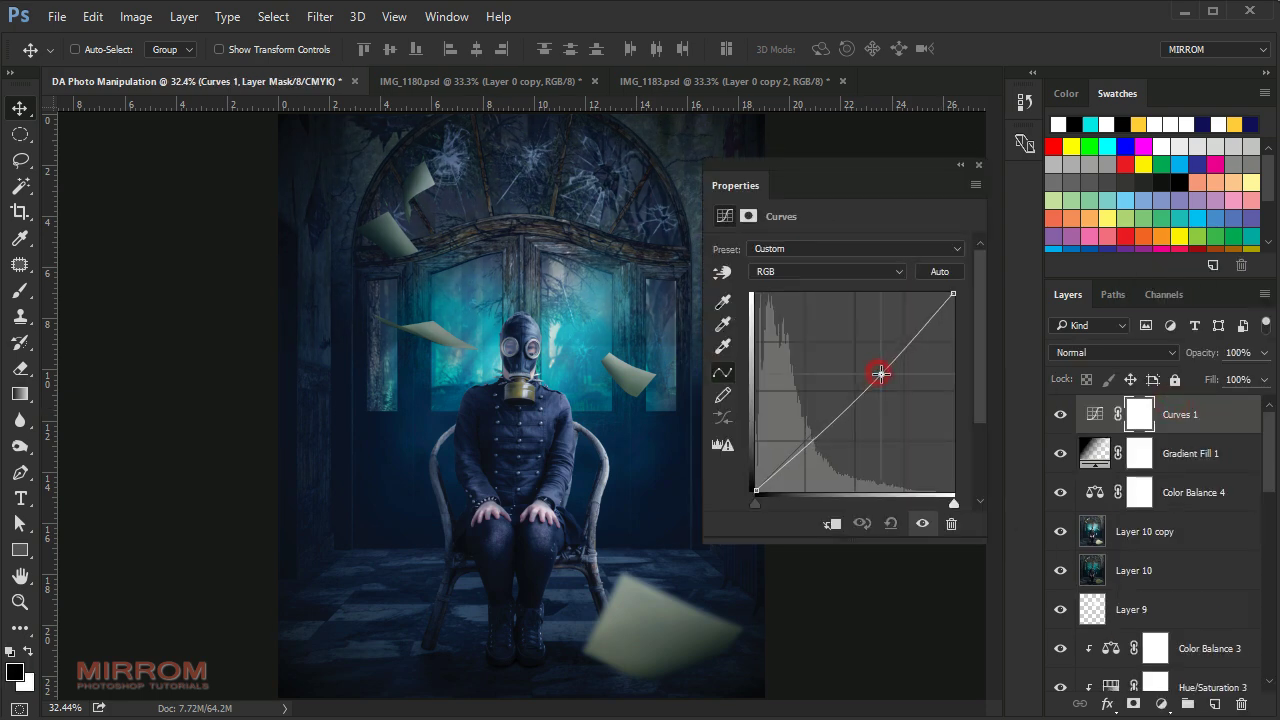
drag(806, 166, 891, 206)
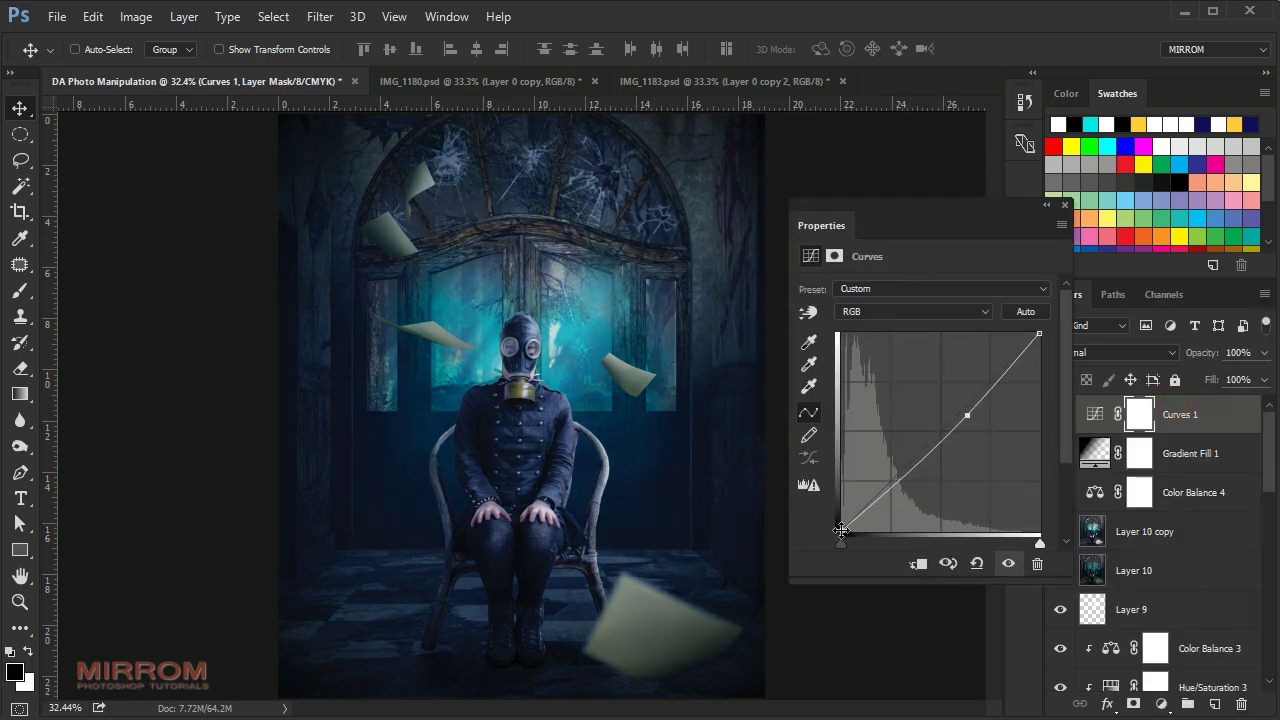
drag(841, 530, 836, 527)
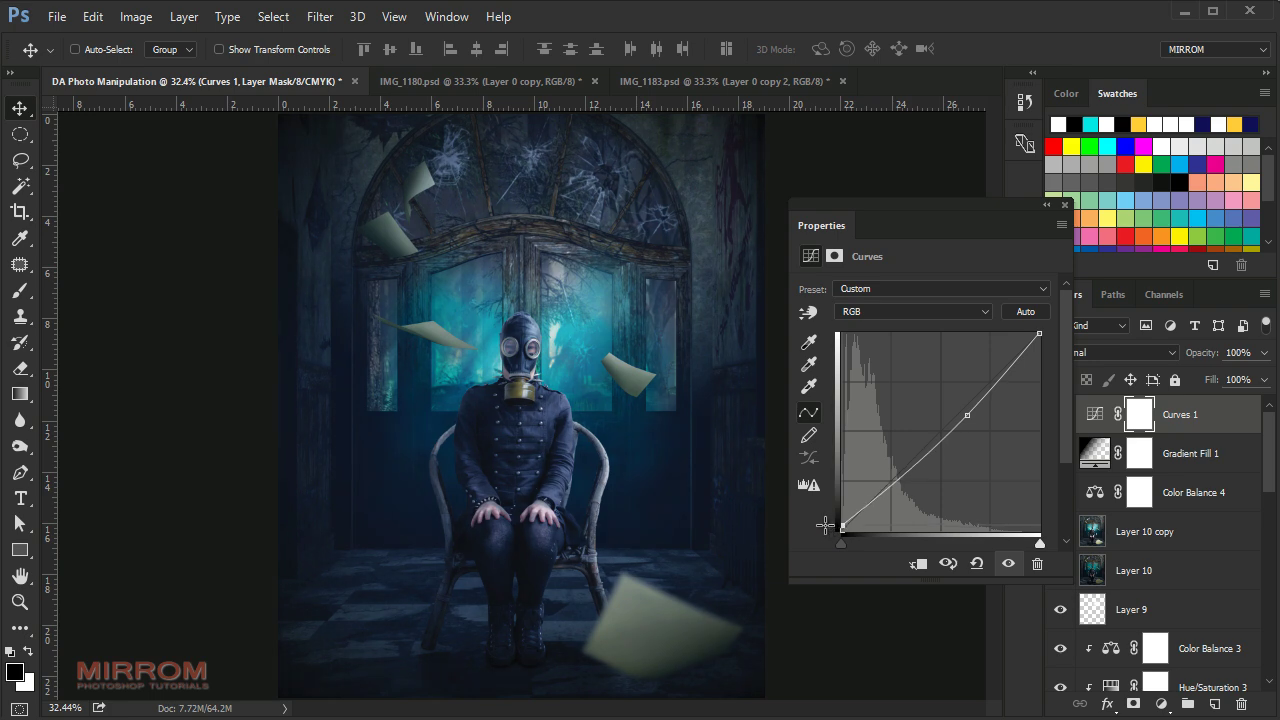
drag(969, 419, 965, 423)
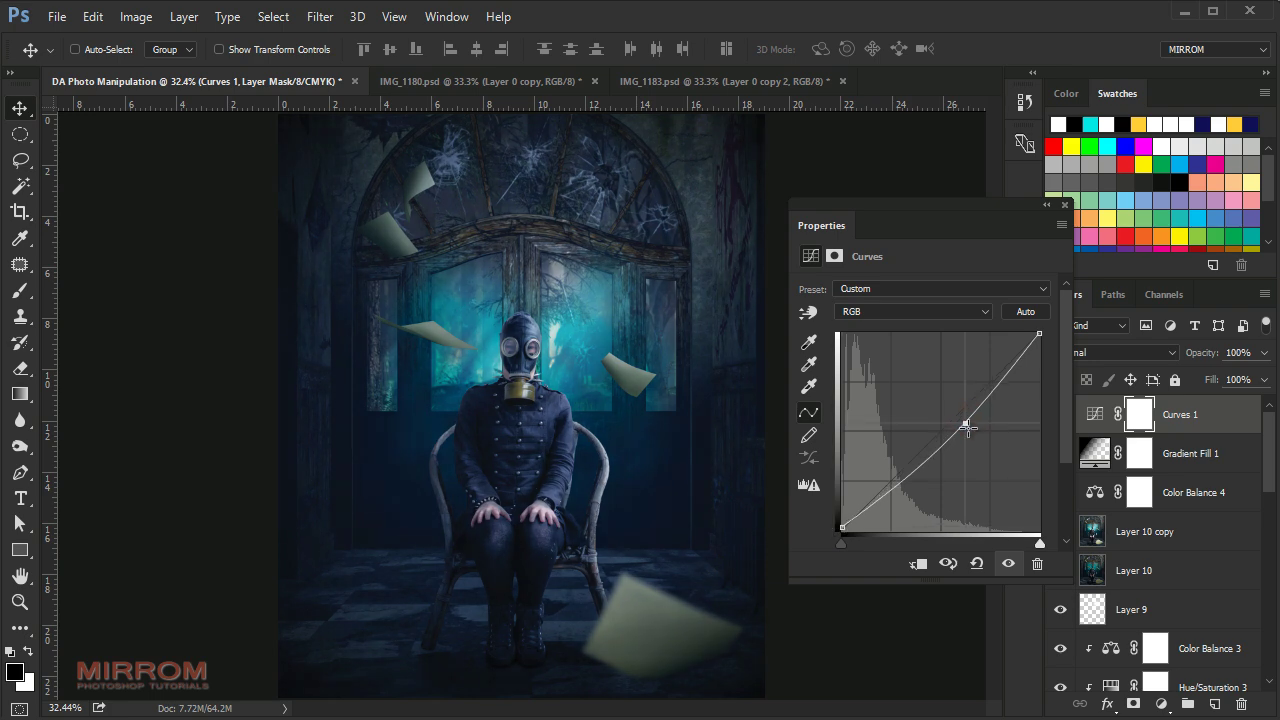
drag(1040, 333, 1034, 333)
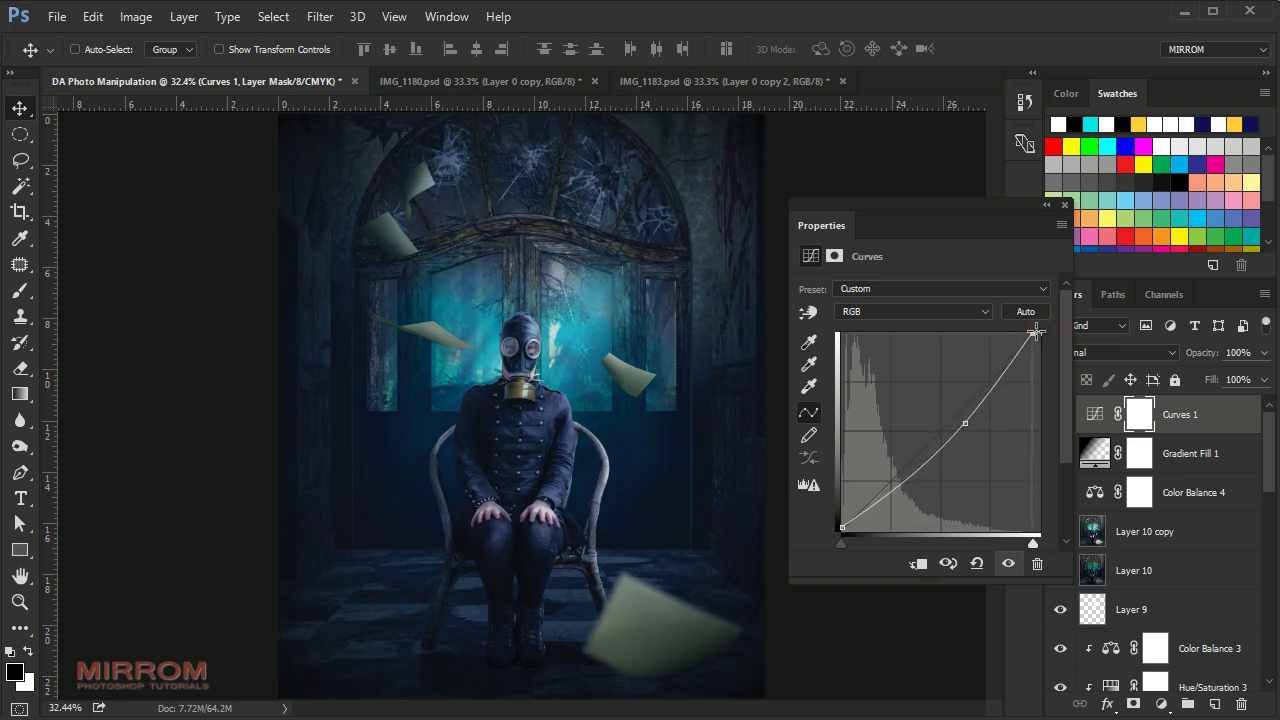
click(1065, 204)
ctrl+click(541, 169)
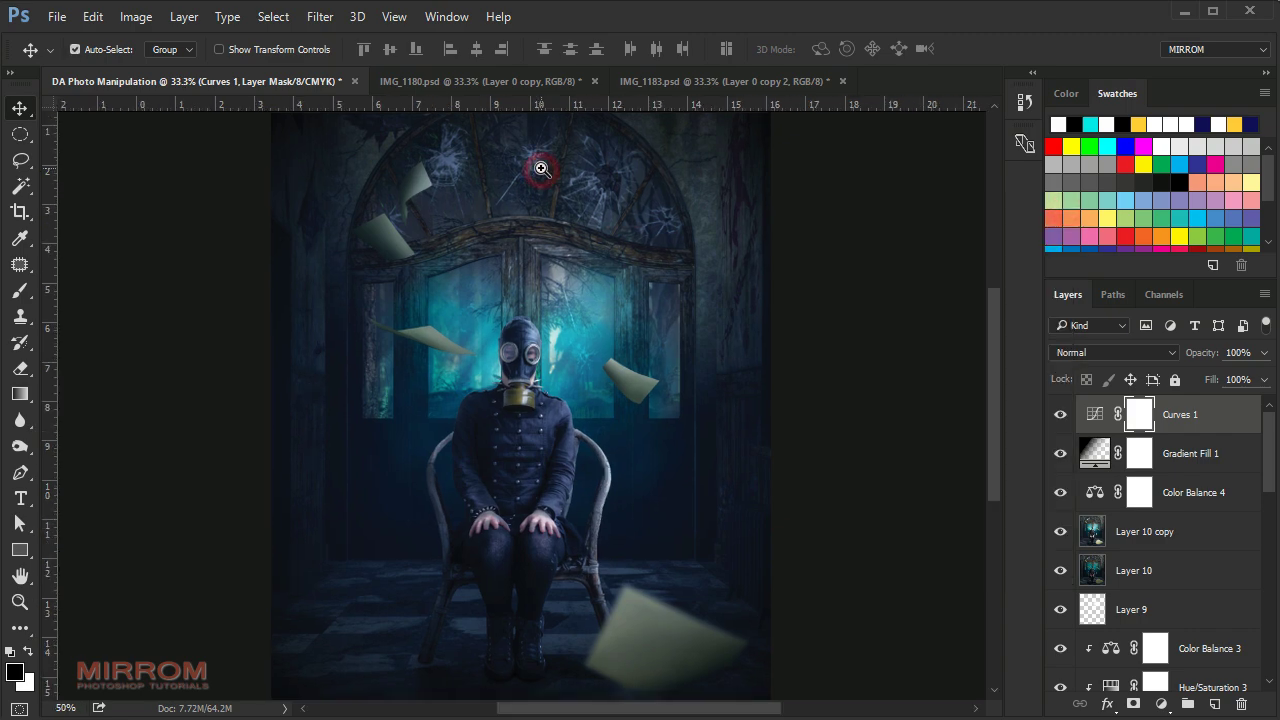
scroll(567, 297, down, 5)
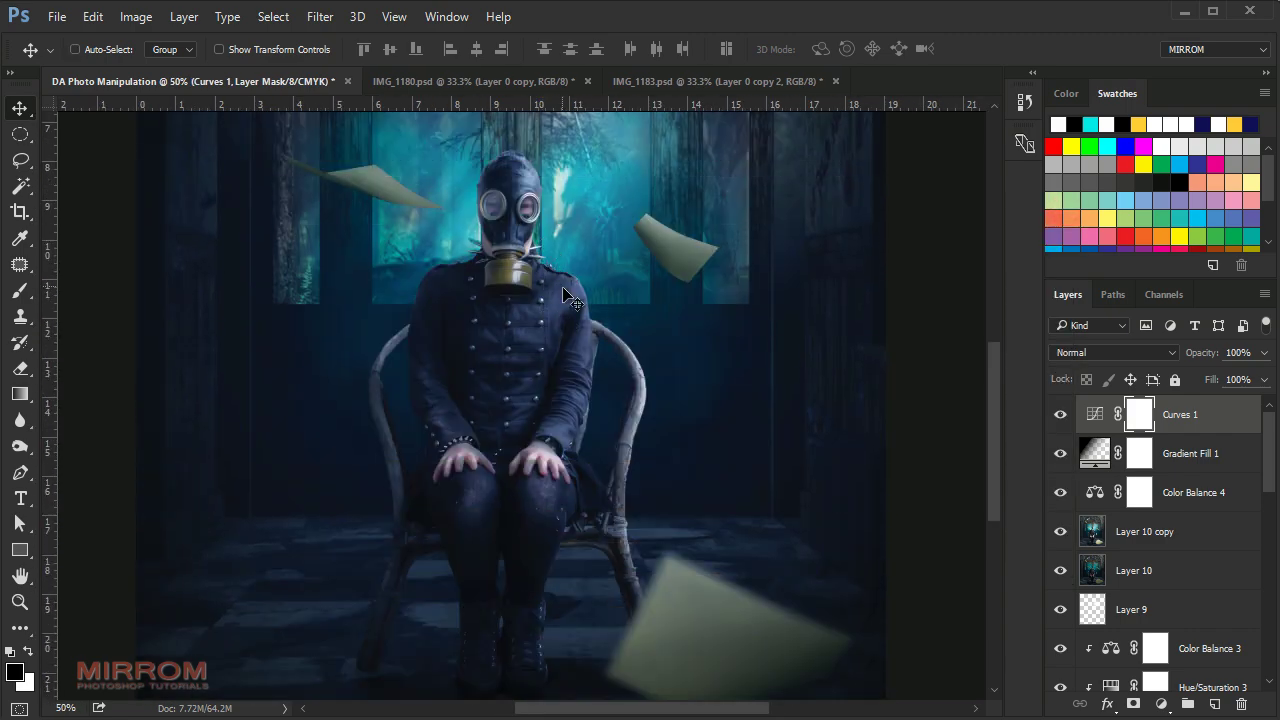